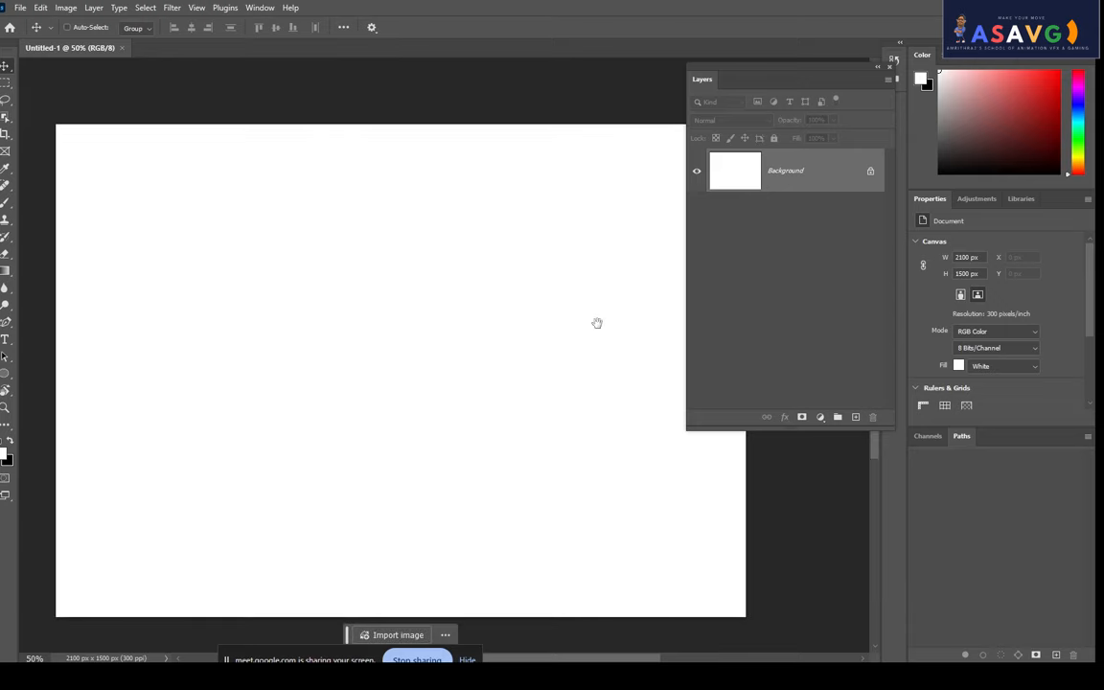
# Unlock the Background into a regular layer and hide it.
pyautogui.click(870, 172)
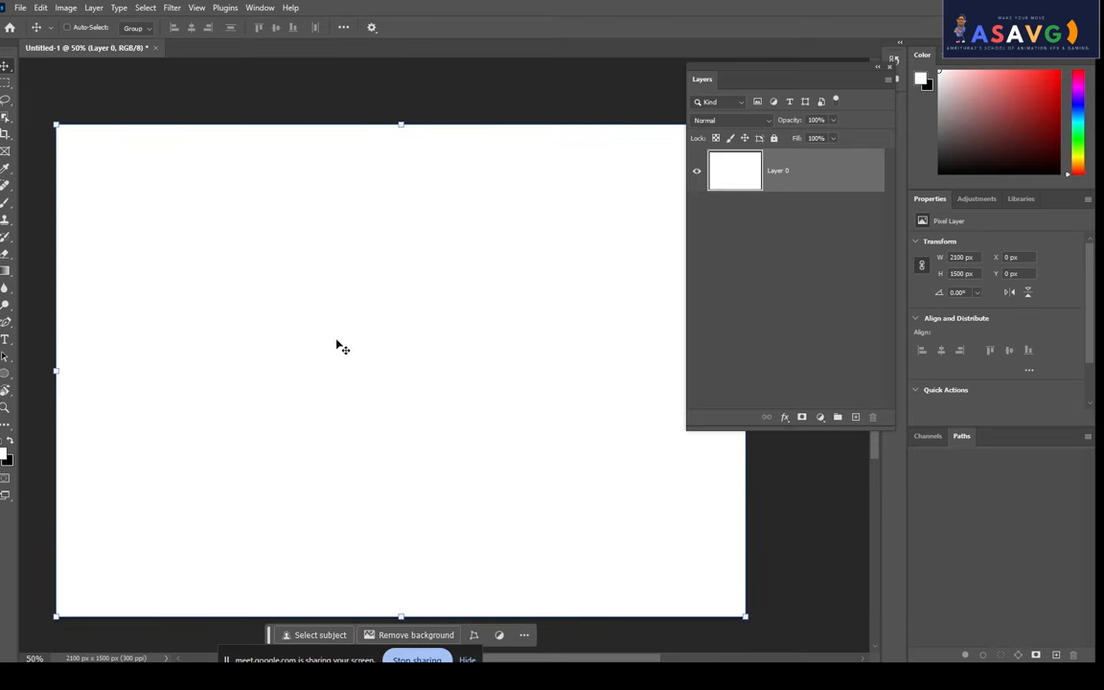
pyautogui.moveTo(341, 345); pyautogui.dragTo(406, 329)
pyautogui.click(845, 249)
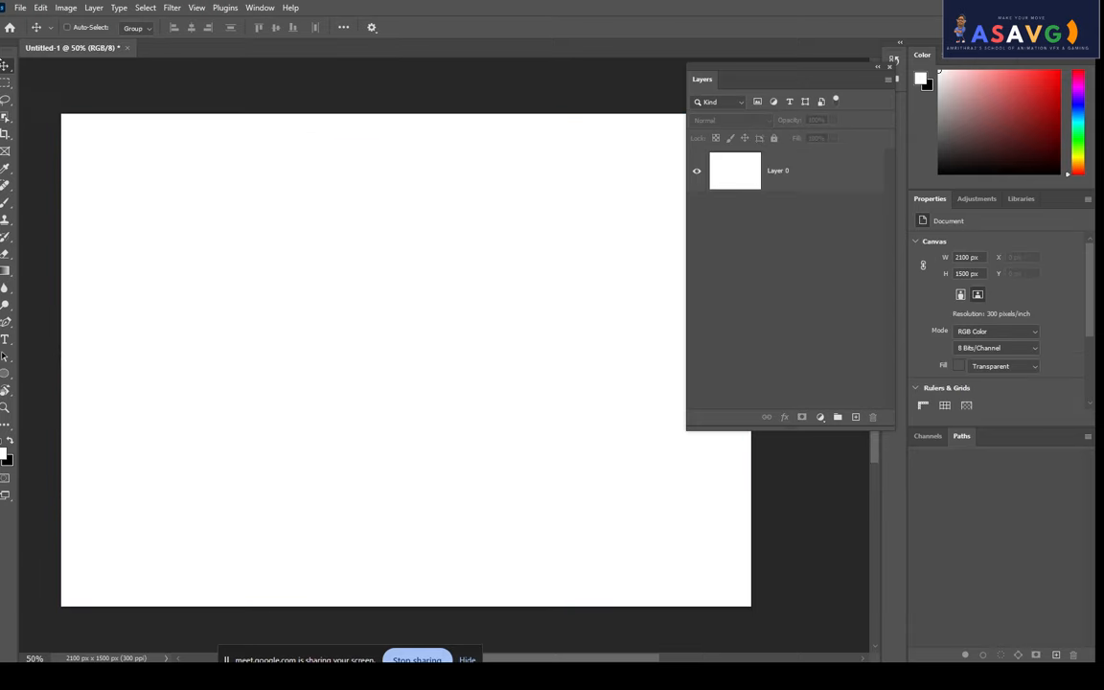
pyautogui.click(698, 174)
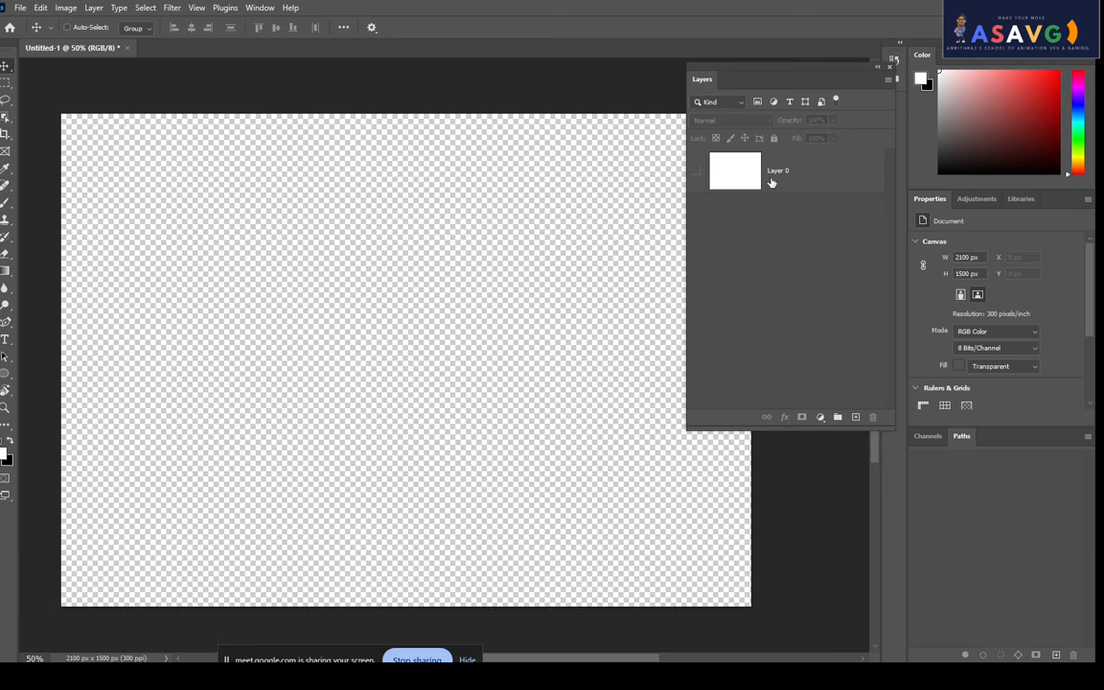
# Lock everything on the hidden white Layer 0.
pyautogui.click(808, 192)
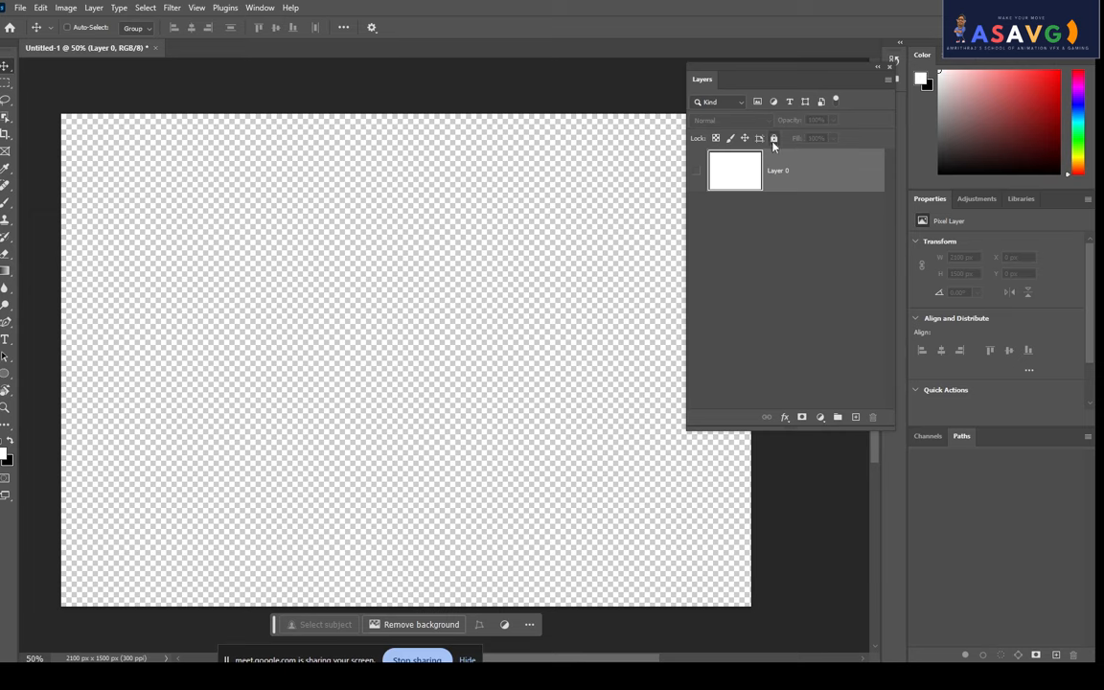
pyautogui.click(773, 139)
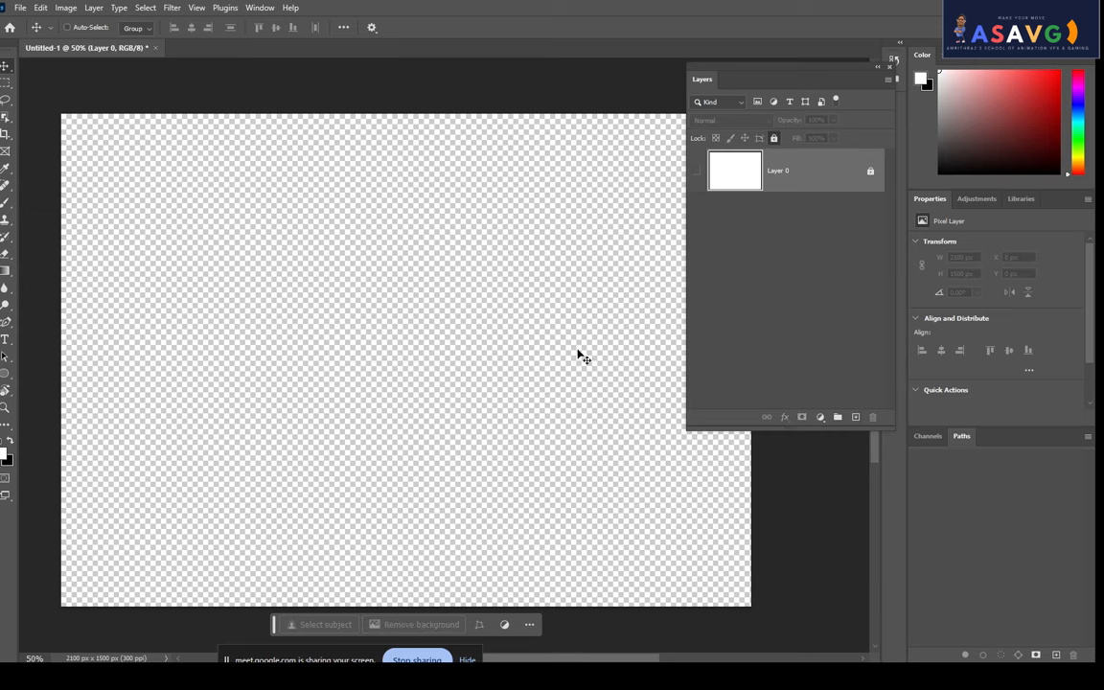
pyautogui.moveTo(531, 332); pyautogui.dragTo(490, 334)
pyautogui.moveTo(339, 363); pyautogui.dragTo(384, 341)
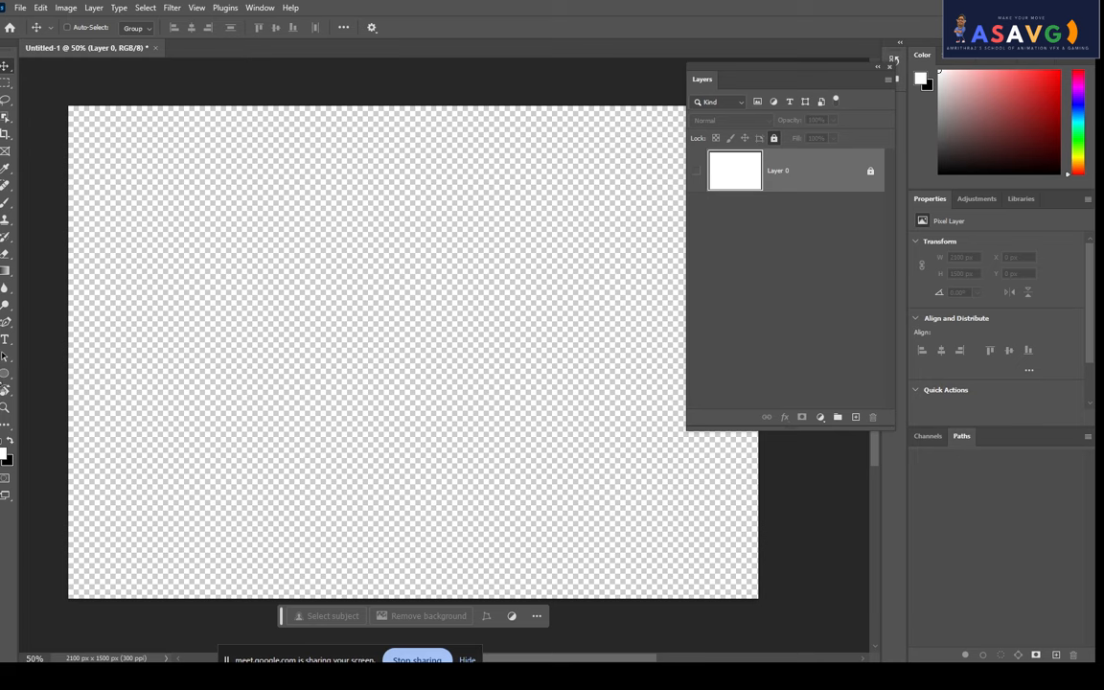
# Draw an ellipse about 1279 × 1224 px on the canvas with the Ellipse Tool.
pyautogui.click(8, 375)
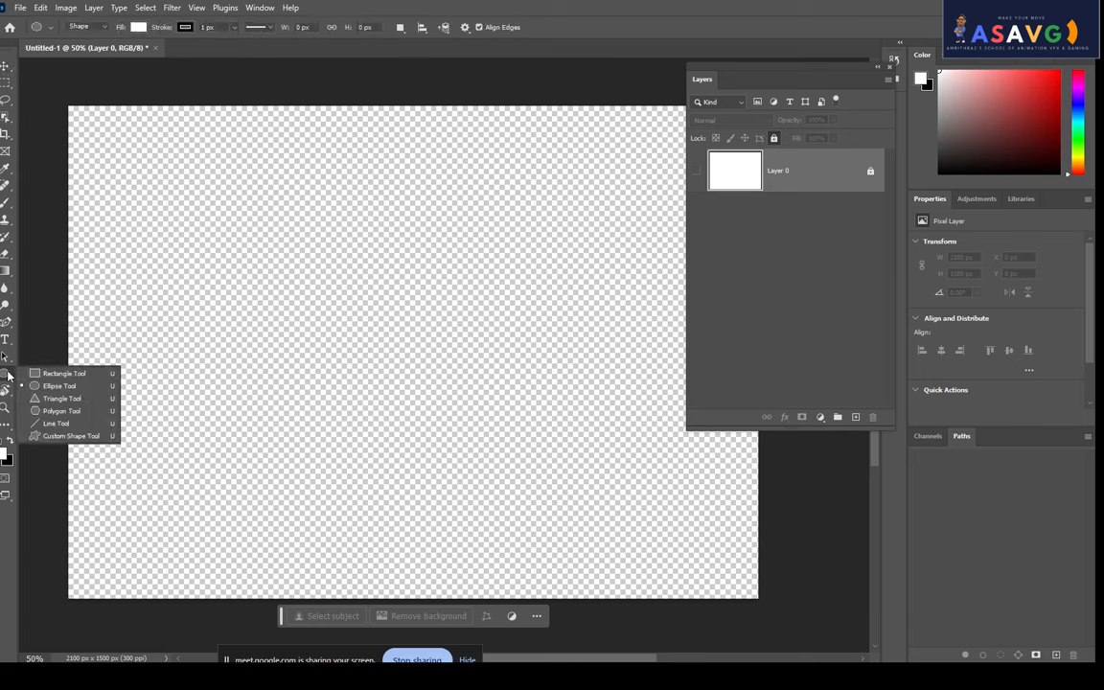
pyautogui.click(71, 385)
pyautogui.moveTo(242, 178); pyautogui.dragTo(664, 583)
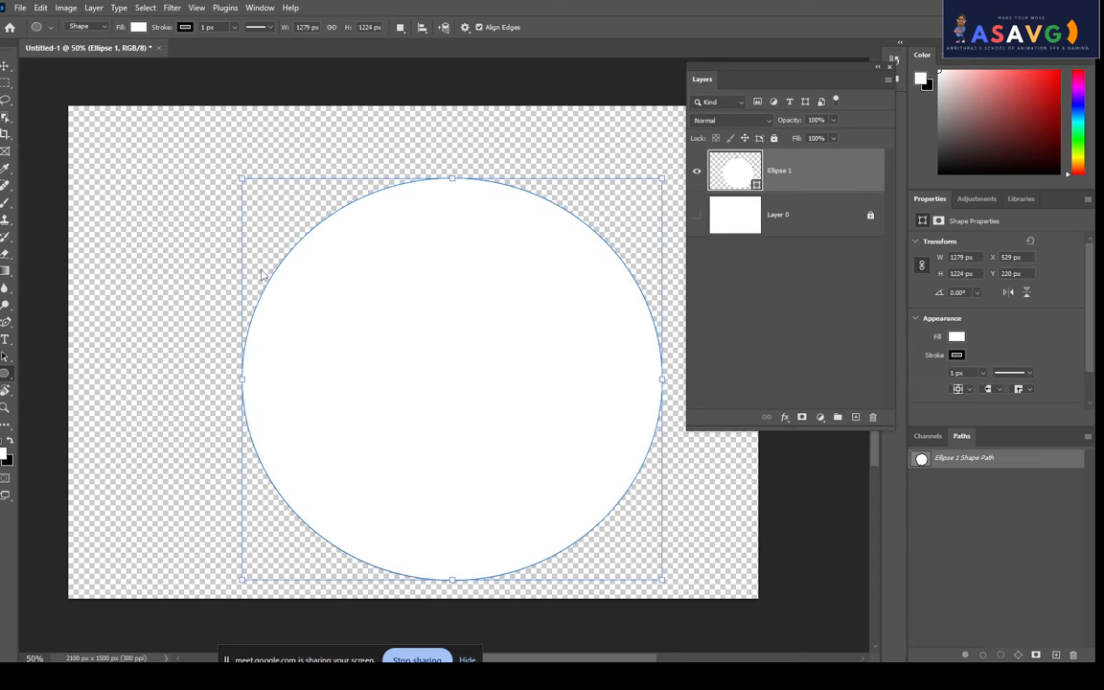
# Set the foreground color to a bright, fully saturated blue.
pyautogui.click(5, 452)
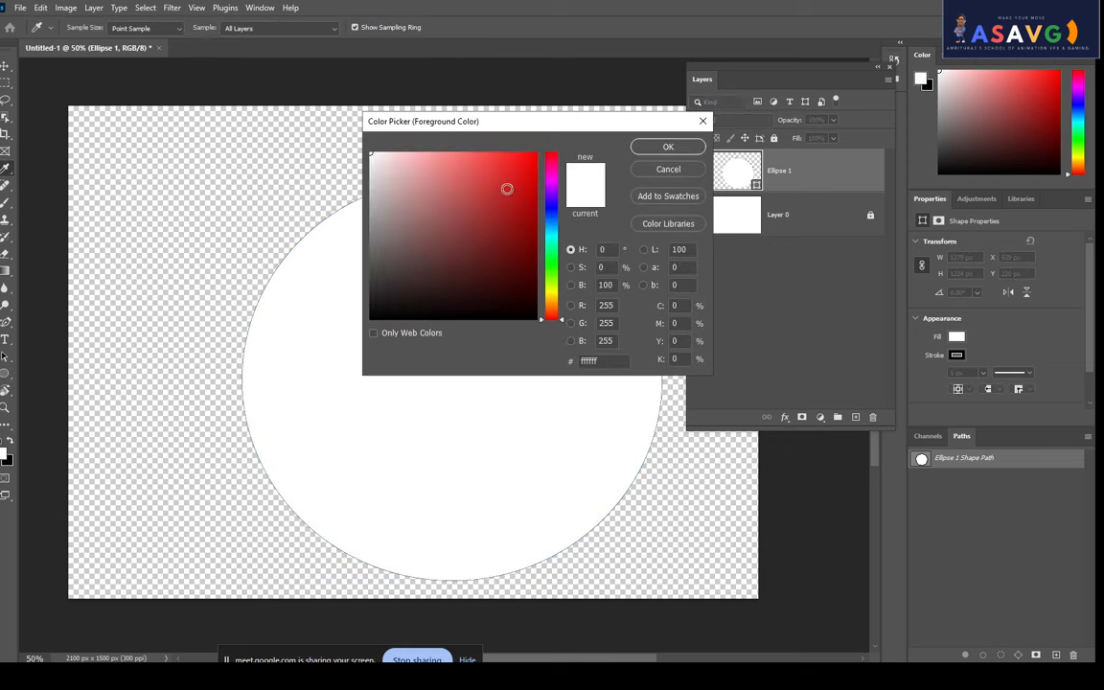
pyautogui.click(552, 211)
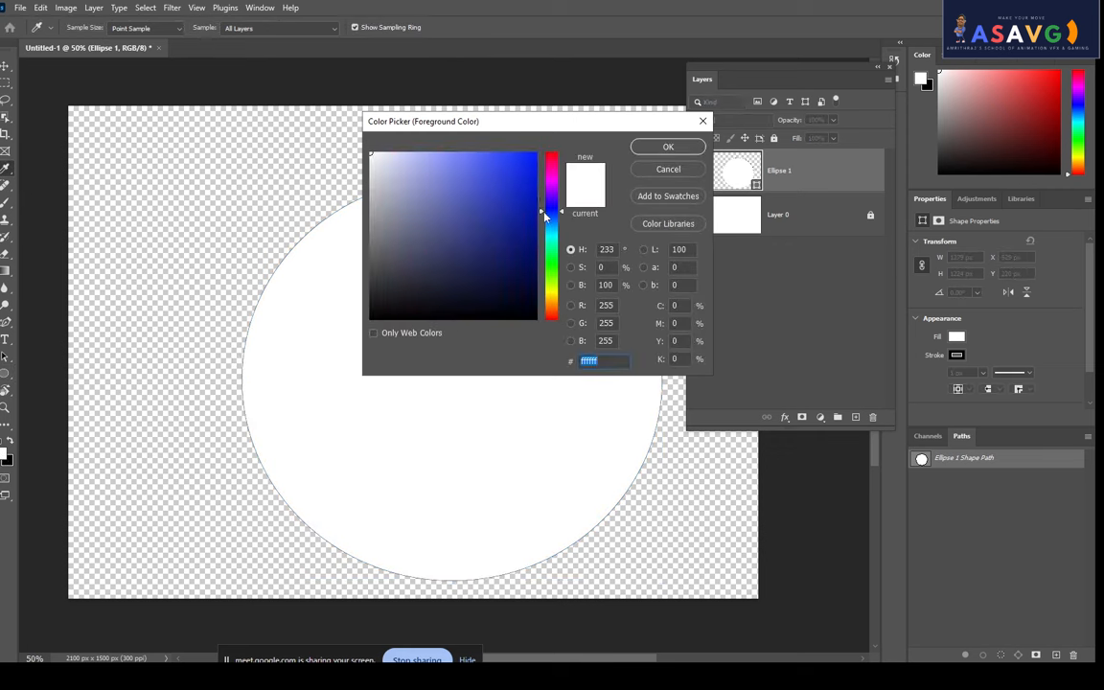
pyautogui.moveTo(544, 216); pyautogui.dragTo(545, 210)
pyautogui.click(535, 154)
pyautogui.click(676, 150)
pyautogui.press('v')
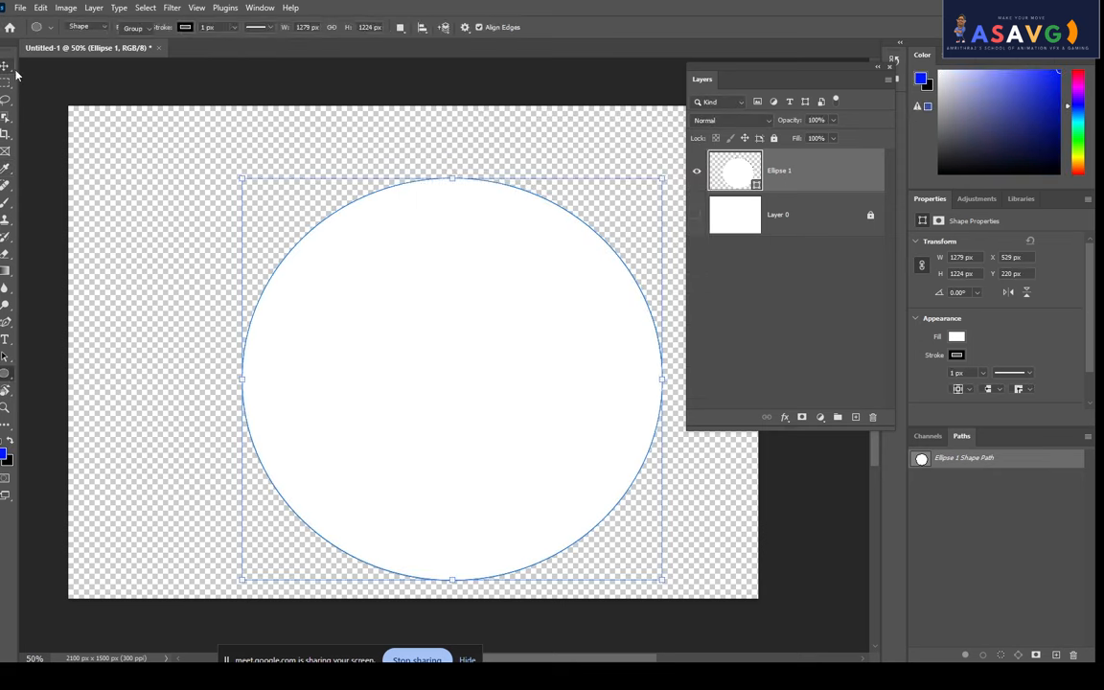
# Change the fill of the Ellipse 1 shape to blue #001eff.
pyautogui.doubleClick(744, 185)
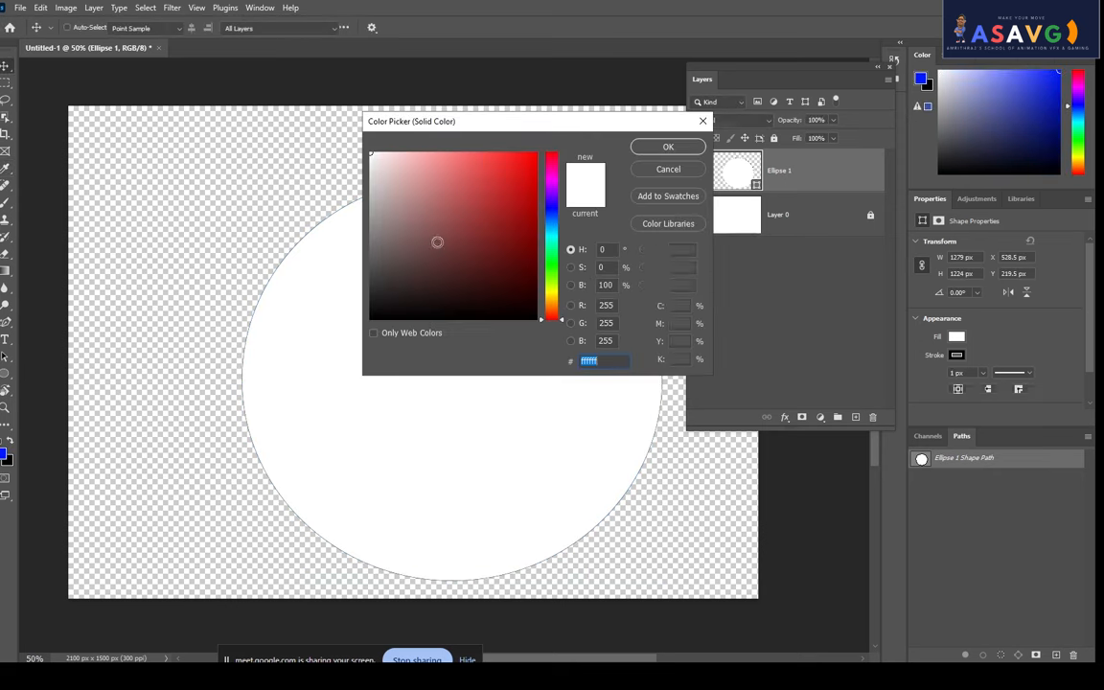
pyautogui.click(535, 153)
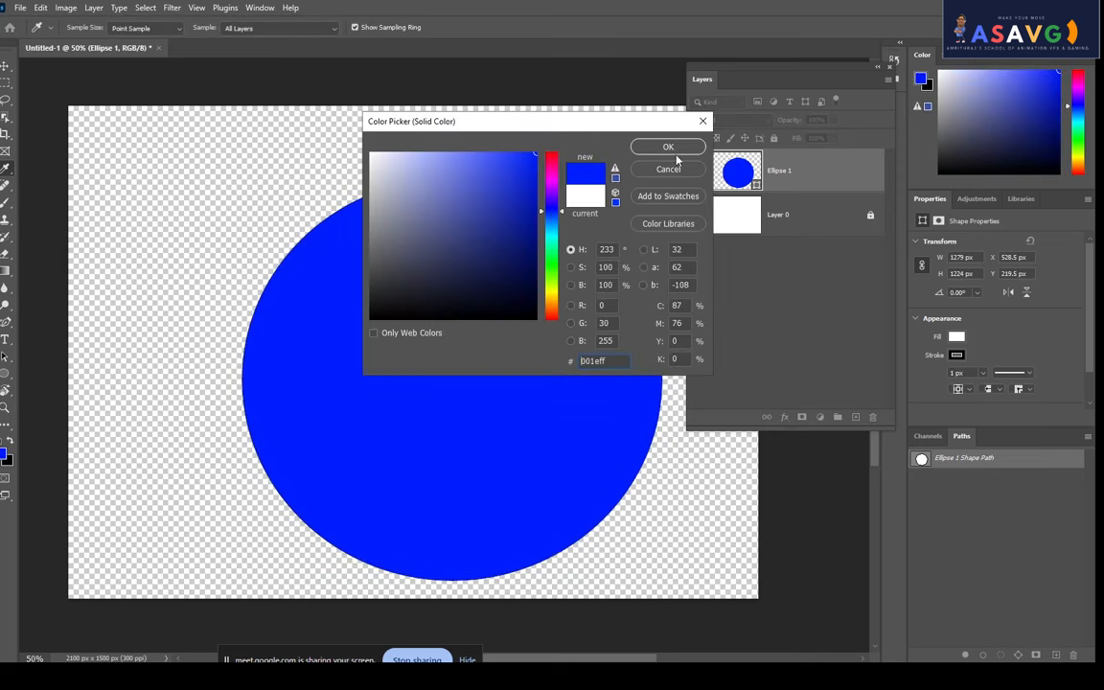
pyautogui.click(668, 147)
pyautogui.press('v')
# Enlarge the blue ellipse to about 1541 × 1424 px and reposition it near the middle of the canvas.
pyautogui.moveTo(525, 371); pyautogui.dragTo(470, 344)
pyautogui.moveTo(610, 554); pyautogui.dragTo(640, 587)
pyautogui.moveTo(522, 408); pyautogui.dragTo(521, 382)
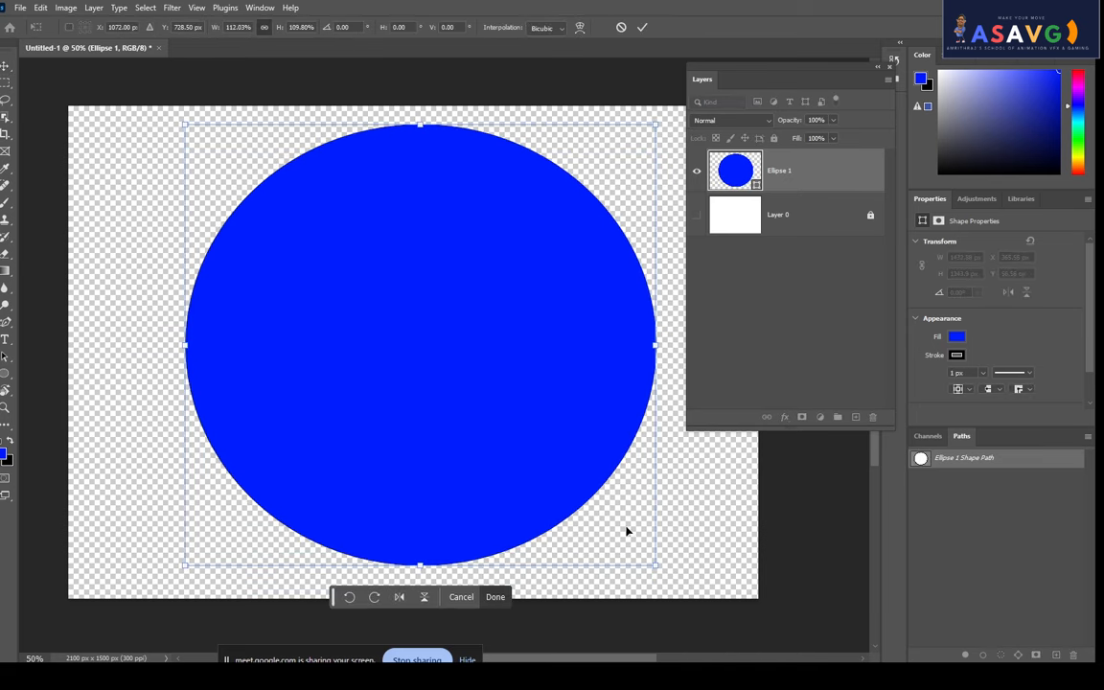
pyautogui.moveTo(657, 572); pyautogui.dragTo(686, 591)
pyautogui.moveTo(601, 483); pyautogui.dragTo(566, 438)
pyautogui.press('Return')
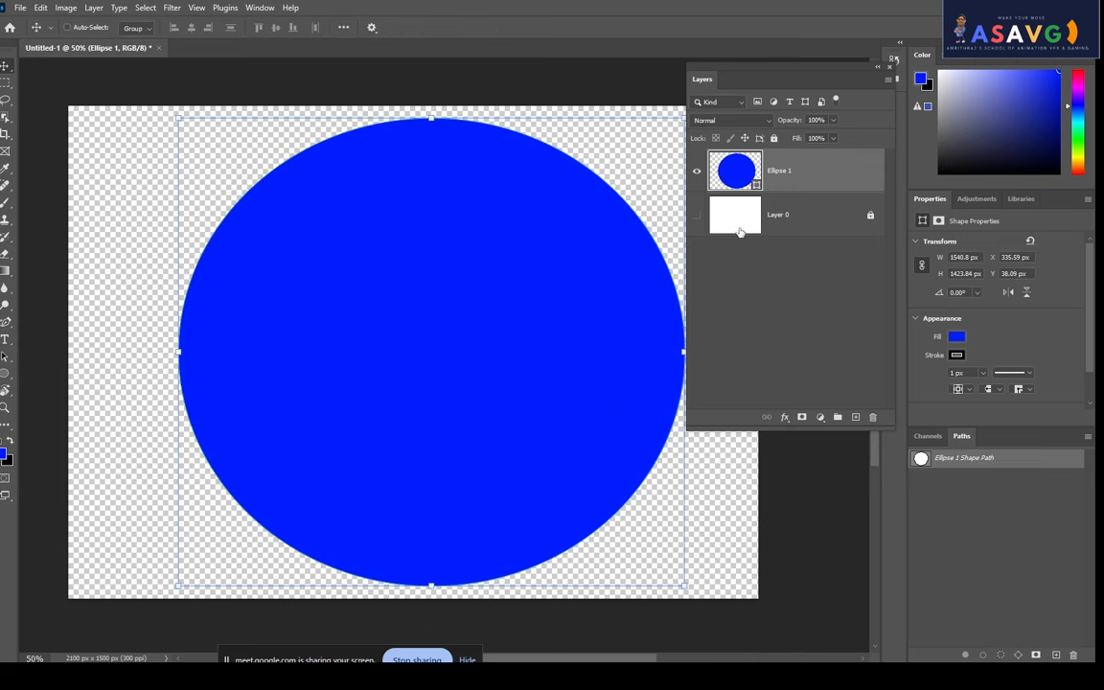
# Check the fill color of the Ellipse 1 shape in the color picker without changing it.
pyautogui.doubleClick(736, 171)
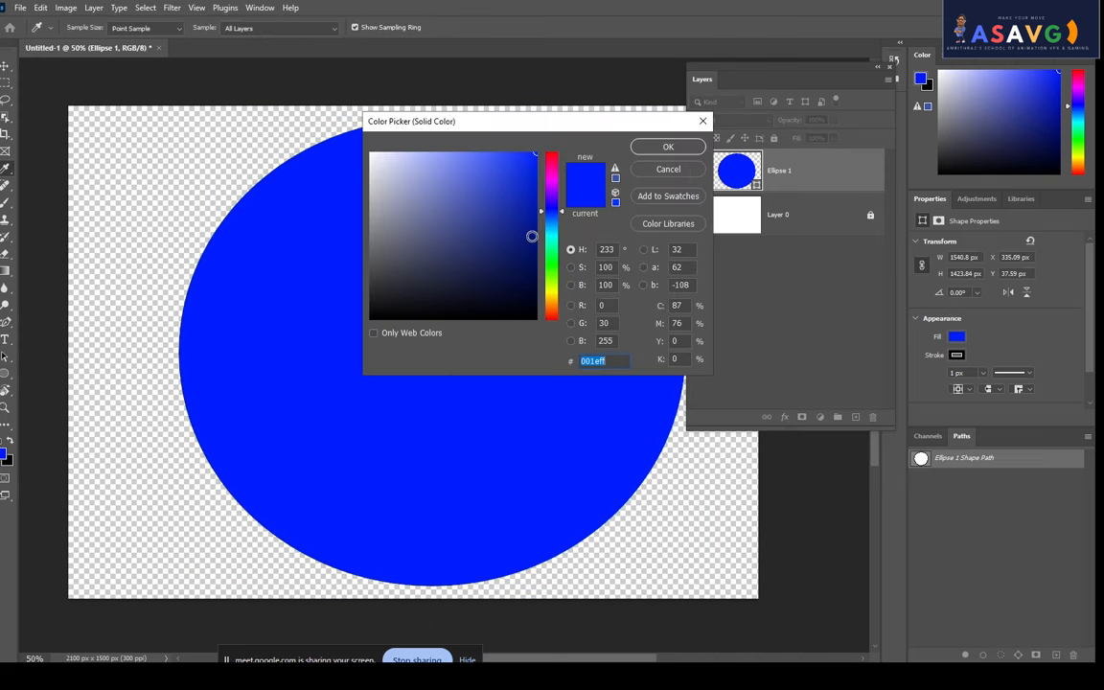
pyautogui.click(668, 147)
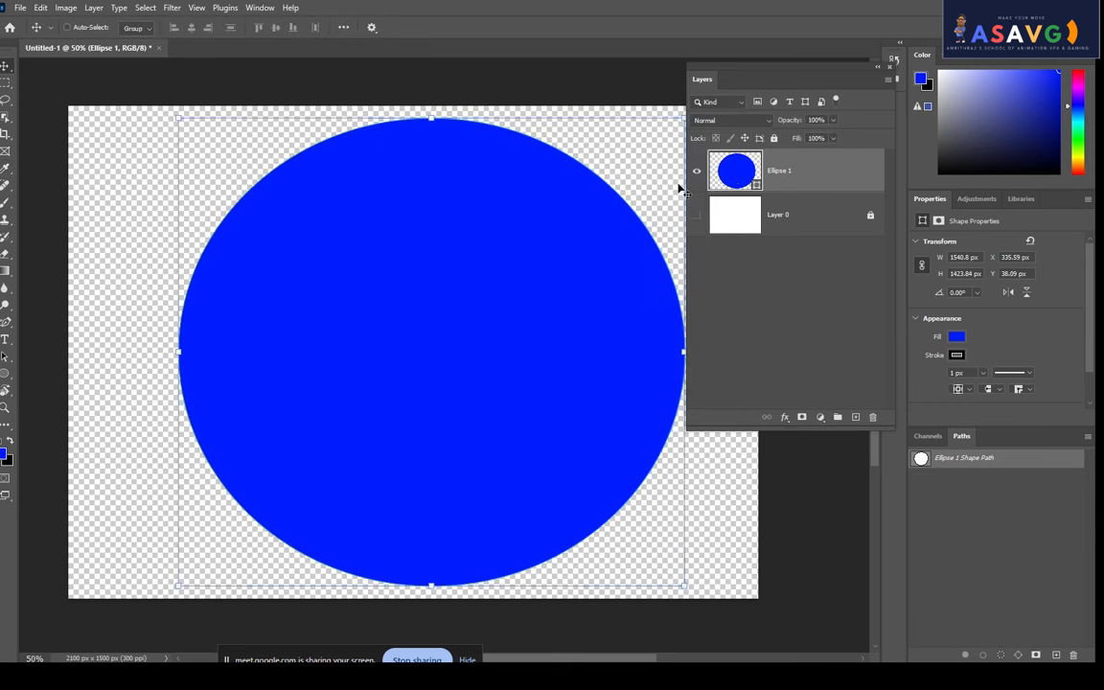
pyautogui.doubleClick(756, 190)
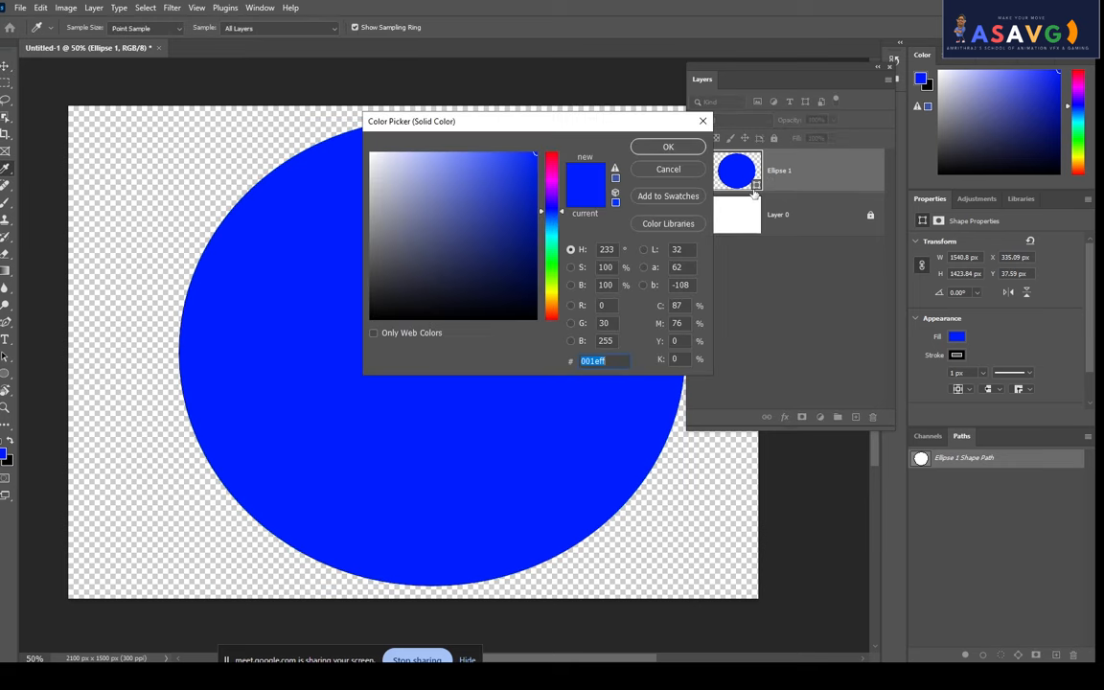
pyautogui.click(669, 170)
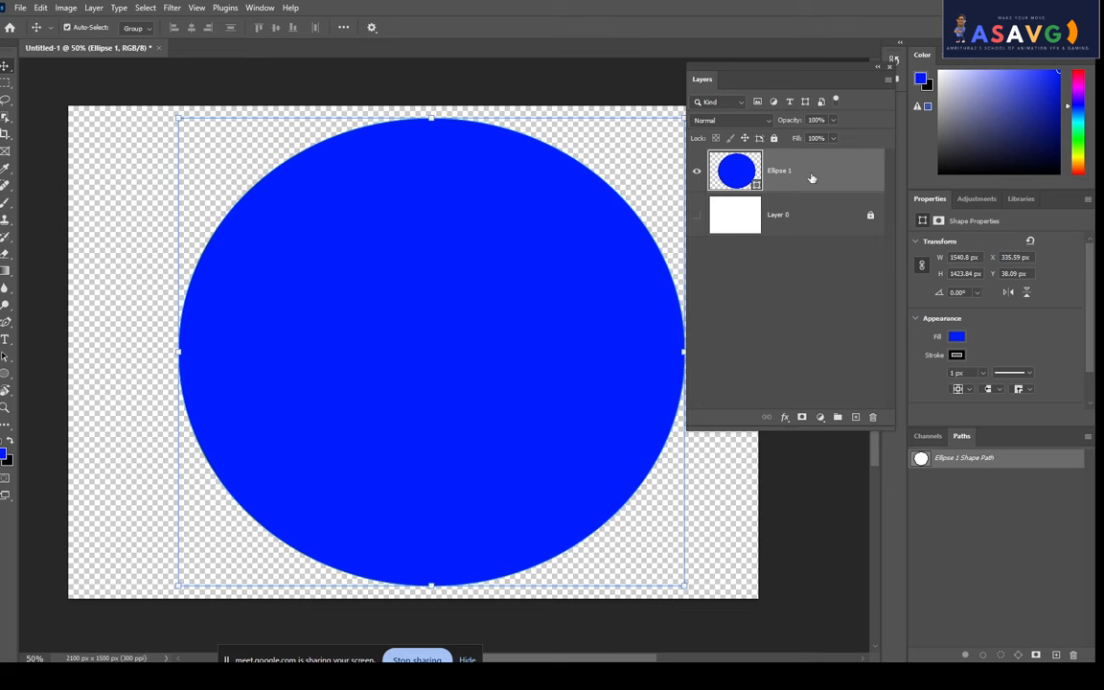
# Duplicate the Ellipse 1 layer and fill the copy with a darker blue.
pyautogui.hotkey('ctrl', 'j')
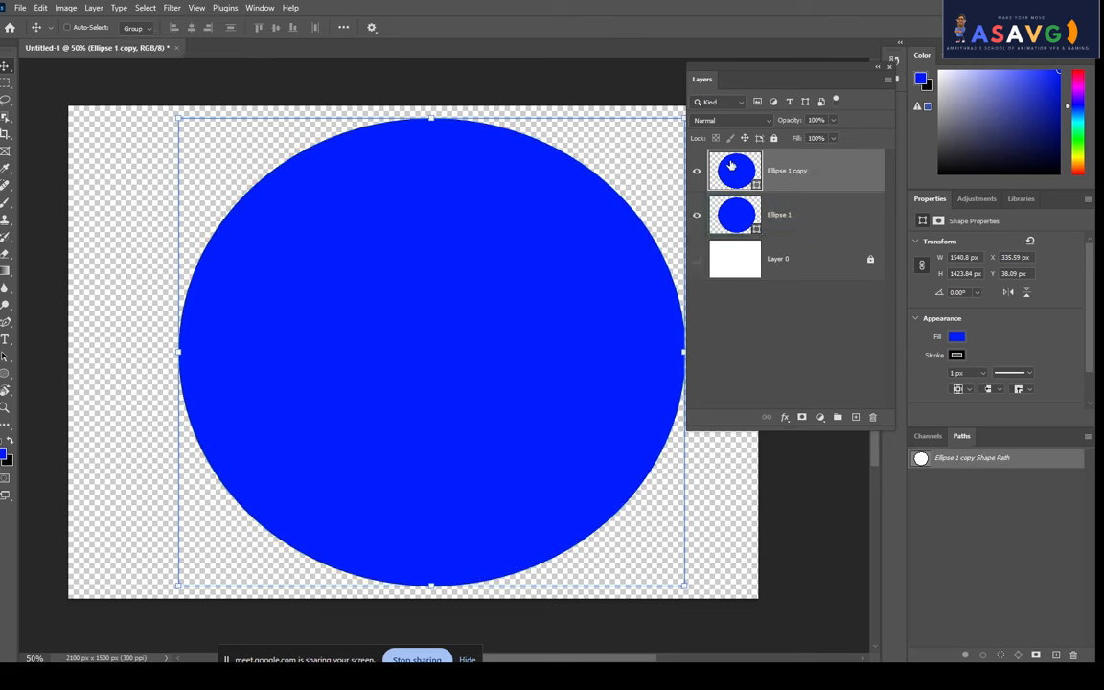
pyautogui.doubleClick(763, 210)
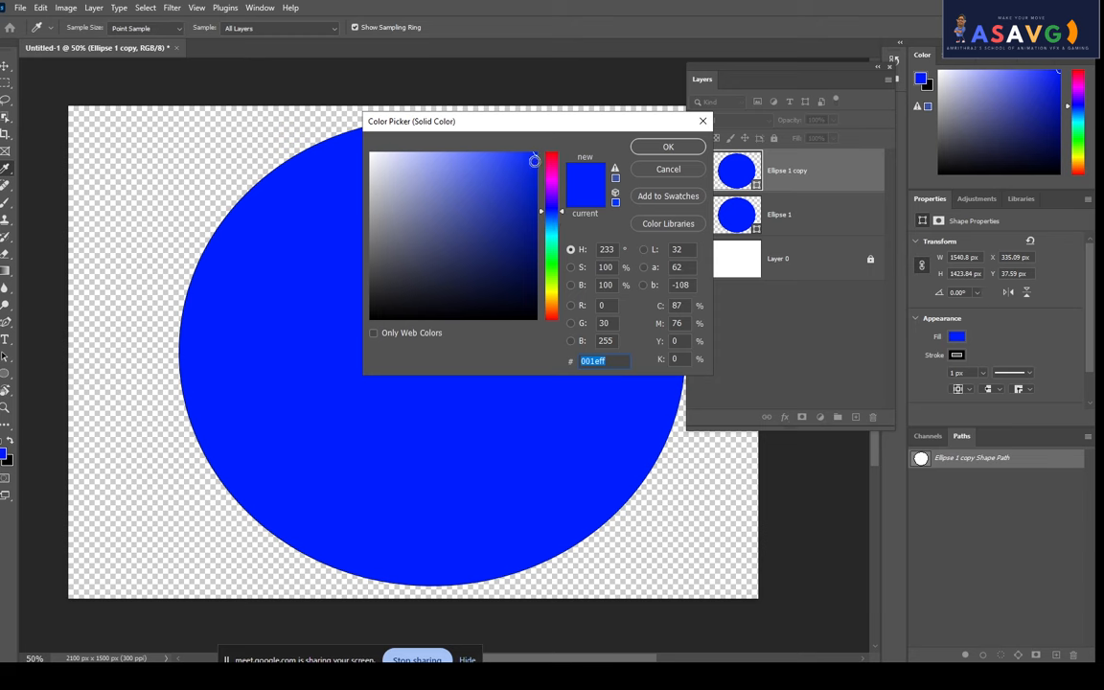
pyautogui.click(490, 155)
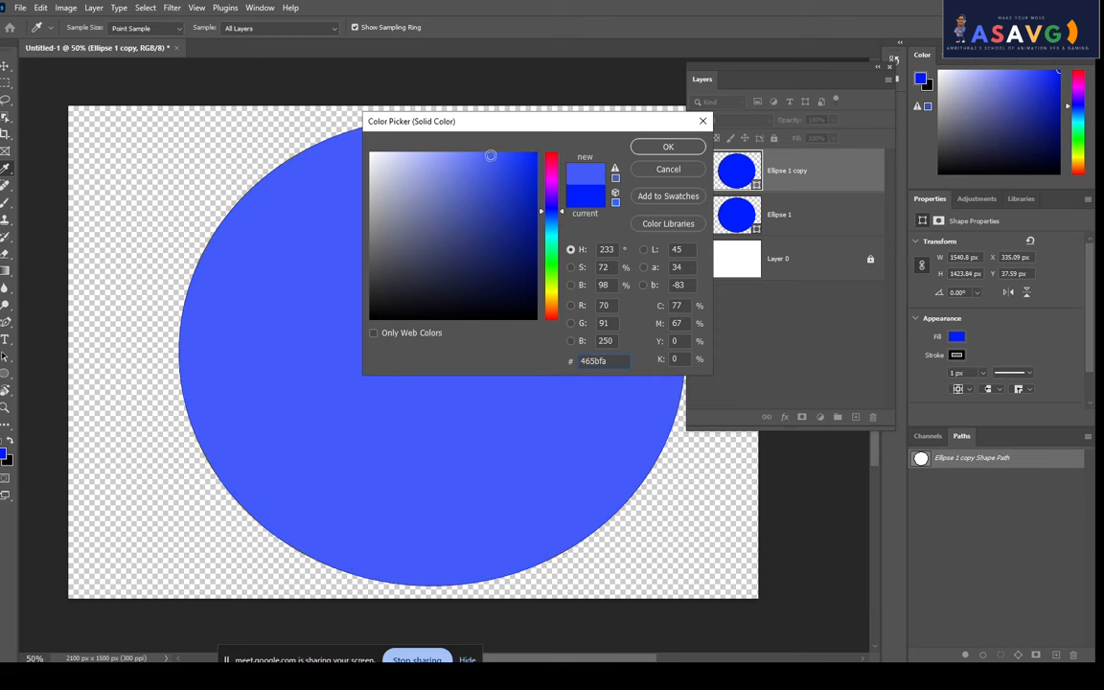
pyautogui.moveTo(491, 156)
pyautogui.mouseDown()
pyautogui.moveTo(470, 163)
pyautogui.moveTo(505, 169)
pyautogui.moveTo(520, 207)
pyautogui.mouseUp()
pyautogui.click(668, 146)
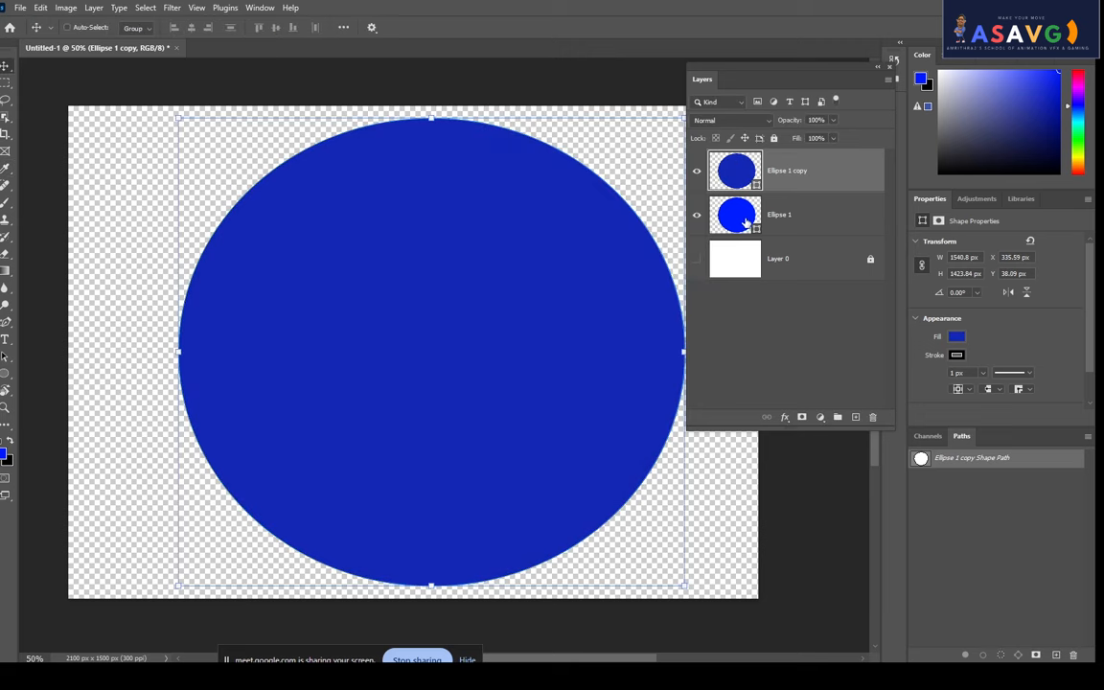
pyautogui.click(697, 171)
pyautogui.click(696, 171)
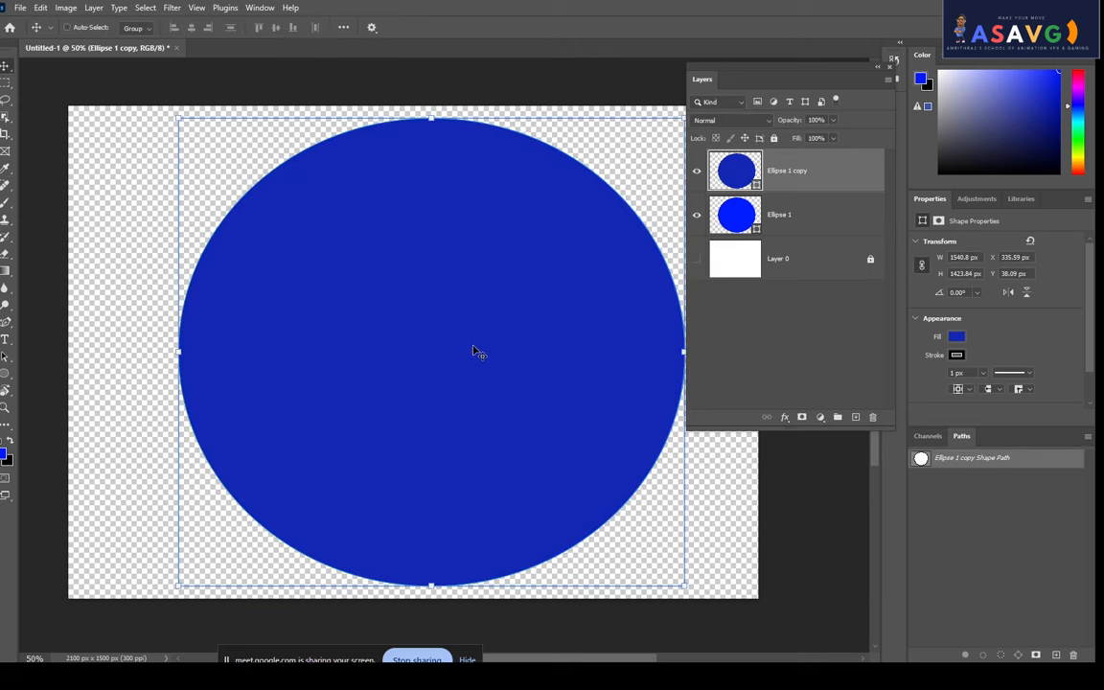
# Scale the dark blue copy down to about 1409 × 1286 px and center it inside the bright blue ellipse.
pyautogui.moveTo(684, 589); pyautogui.dragTo(648, 551)
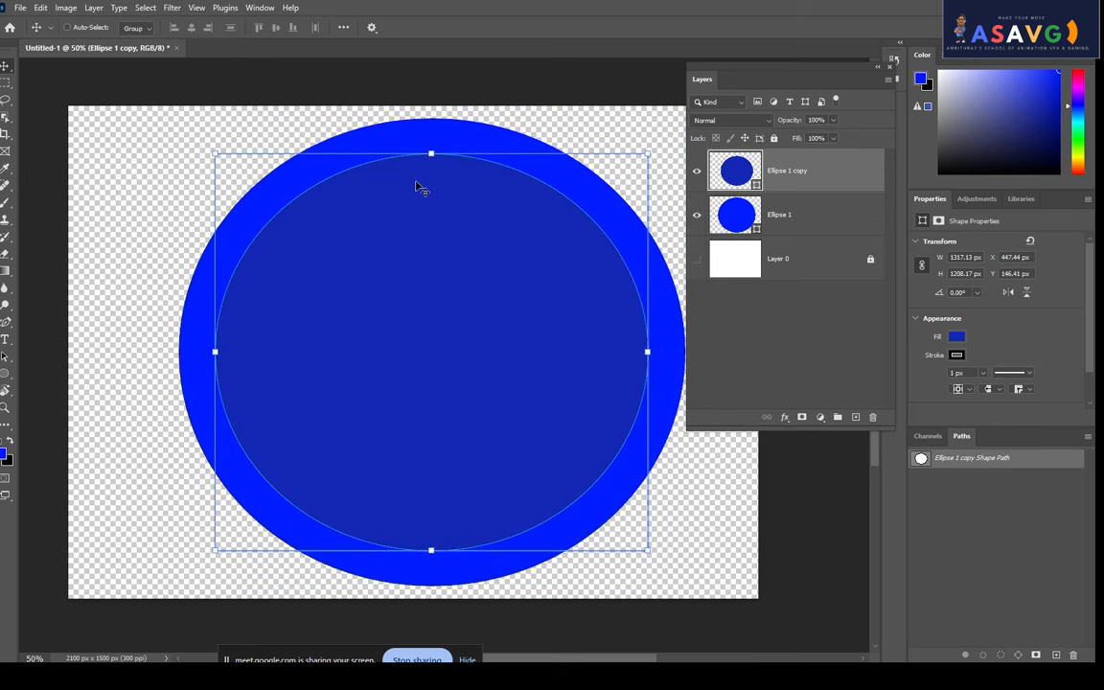
pyautogui.moveTo(432, 153); pyautogui.dragTo(431, 142)
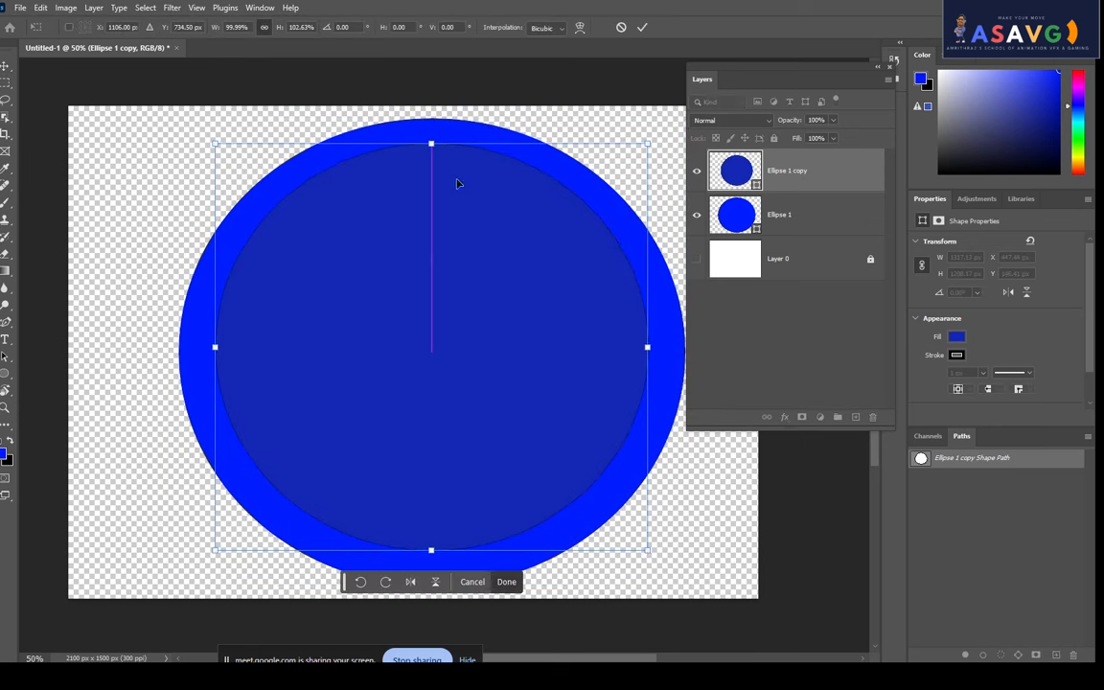
pyautogui.moveTo(647, 347); pyautogui.dragTo(664, 348)
pyautogui.moveTo(209, 348)
pyautogui.mouseDown()
pyautogui.moveTo(192, 348)
pyautogui.moveTo(221, 364)
pyautogui.mouseUp()
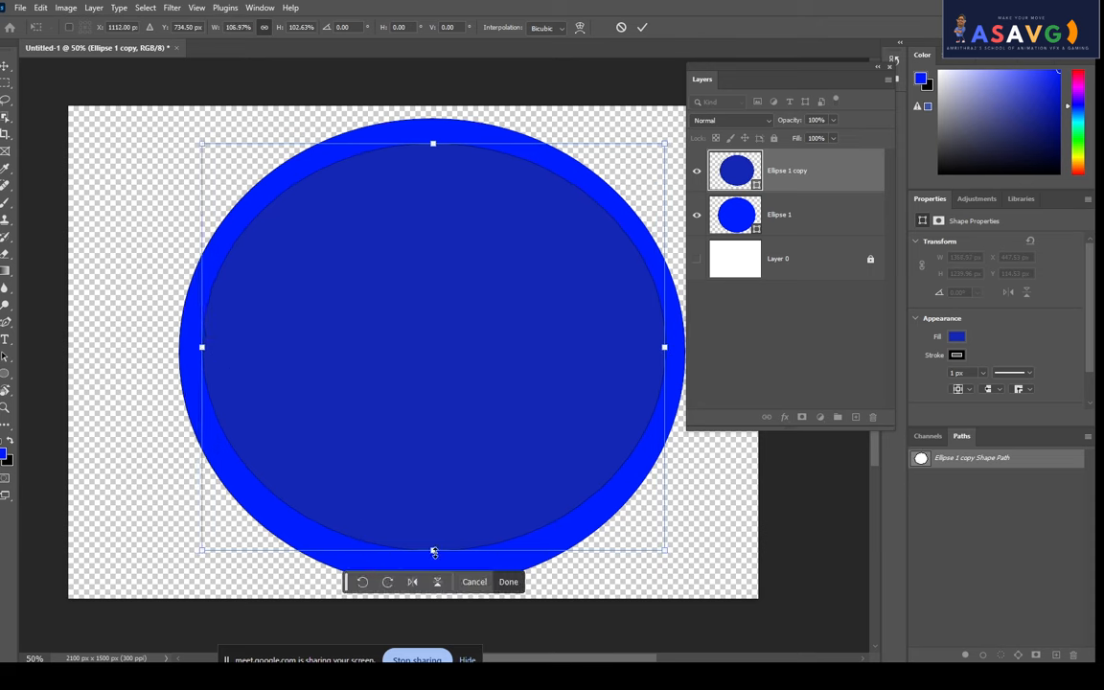
pyautogui.moveTo(433, 552); pyautogui.dragTo(433, 566)
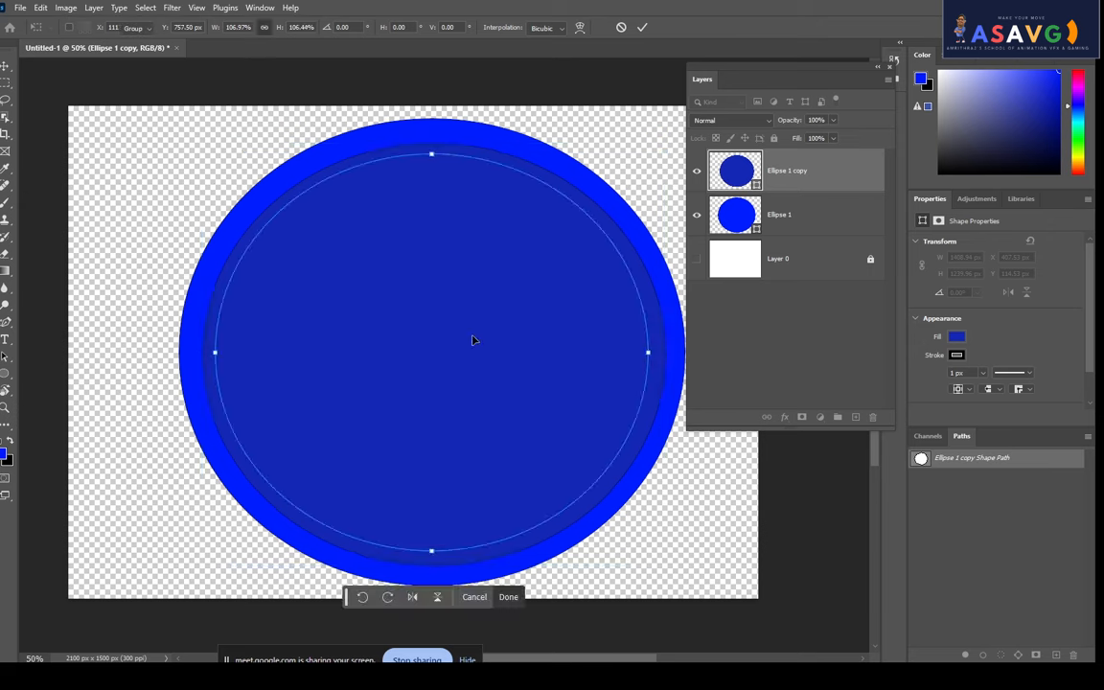
pyautogui.press('Return')
pyautogui.moveTo(445, 272); pyautogui.dragTo(444, 268)
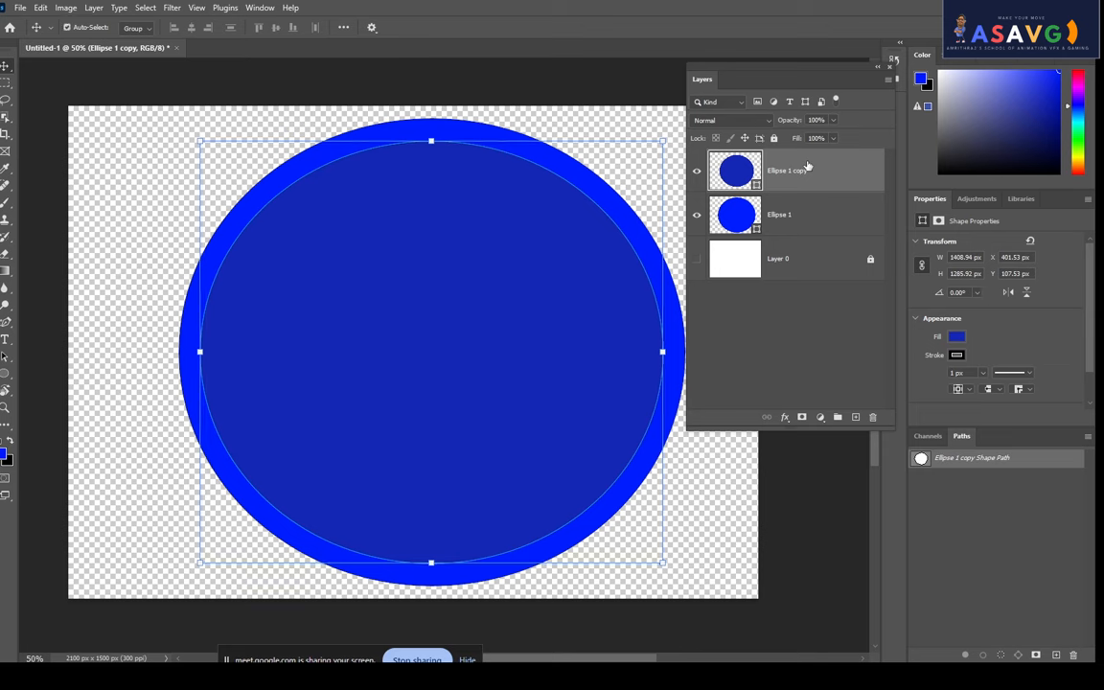
# Duplicate the dark blue ellipse layer and fill the new copy with muted blue #4b59c1.
pyautogui.hotkey('ctrl', 'j')
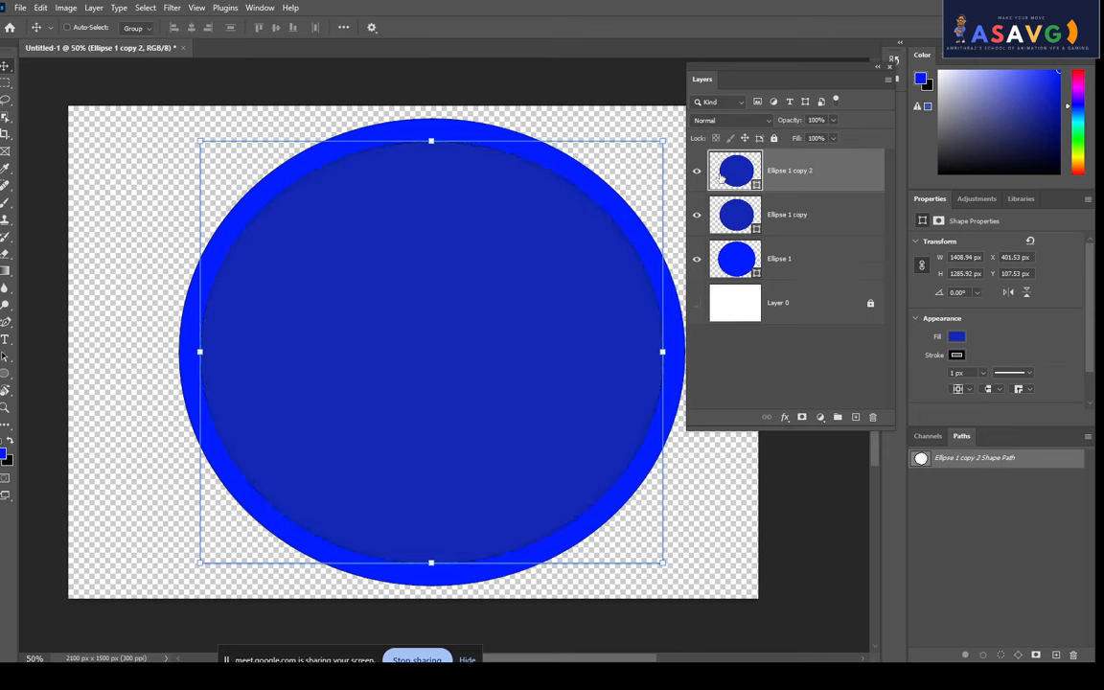
pyautogui.doubleClick(736, 171)
pyautogui.moveTo(470, 187)
pyautogui.mouseDown()
pyautogui.moveTo(473, 207)
pyautogui.moveTo(514, 229)
pyautogui.moveTo(469, 186)
pyautogui.mouseUp()
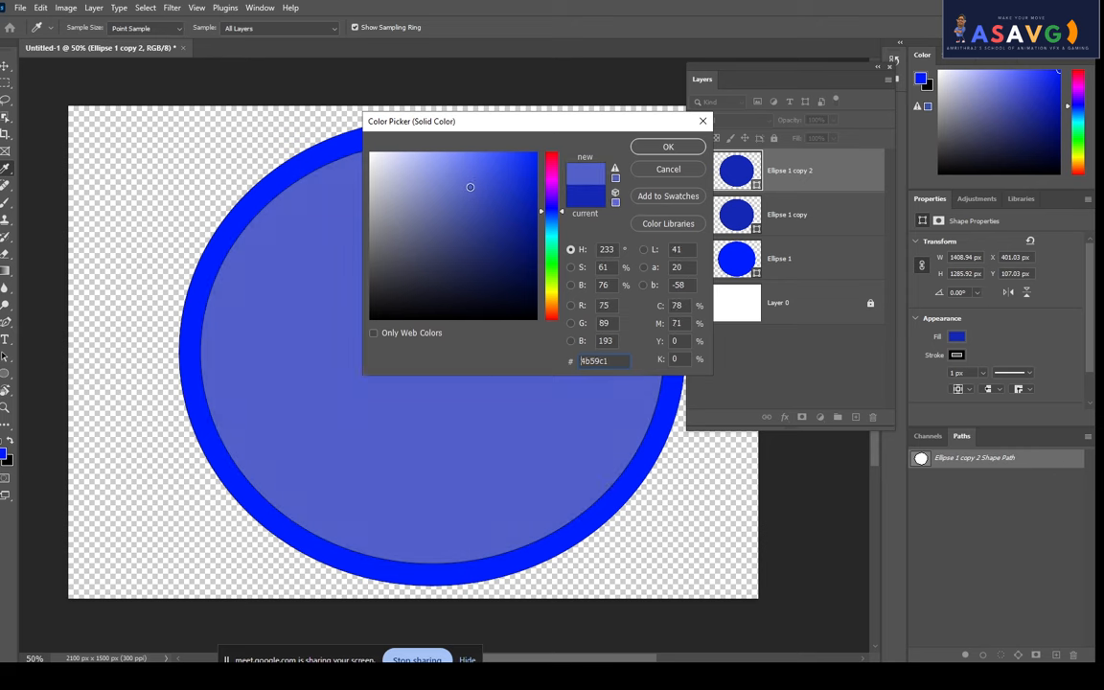
pyautogui.click(669, 147)
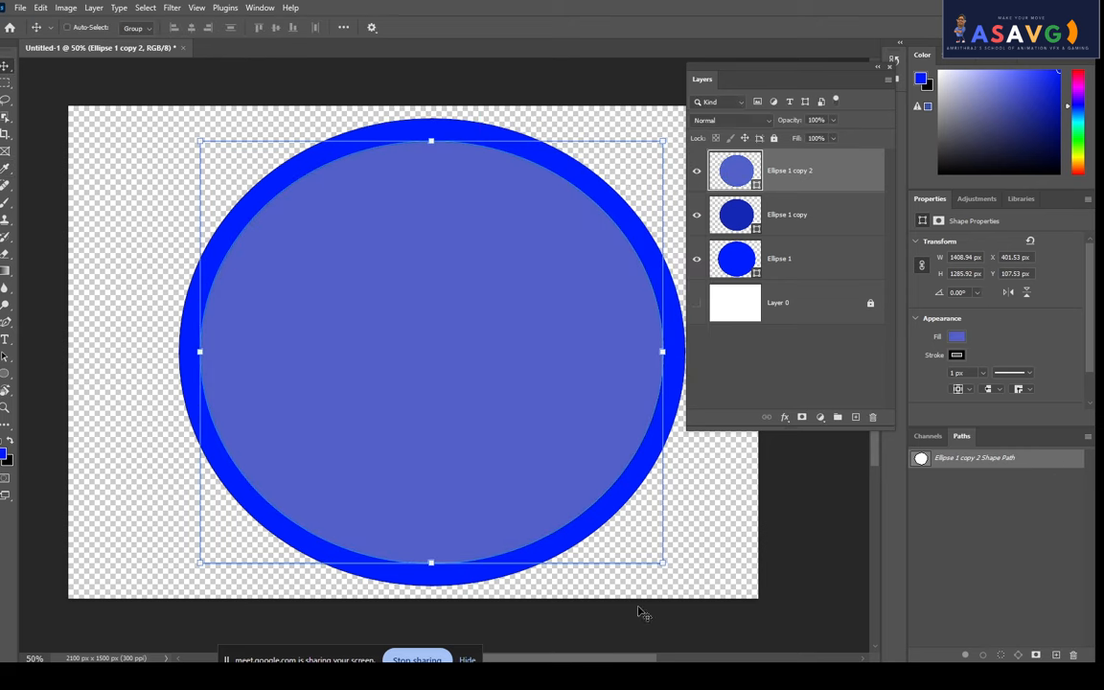
# Scale the muted blue ellipse down to about 1073 × 1066 px around its center, and duplicate its layer.
pyautogui.moveTo(660, 563); pyautogui.dragTo(606, 528)
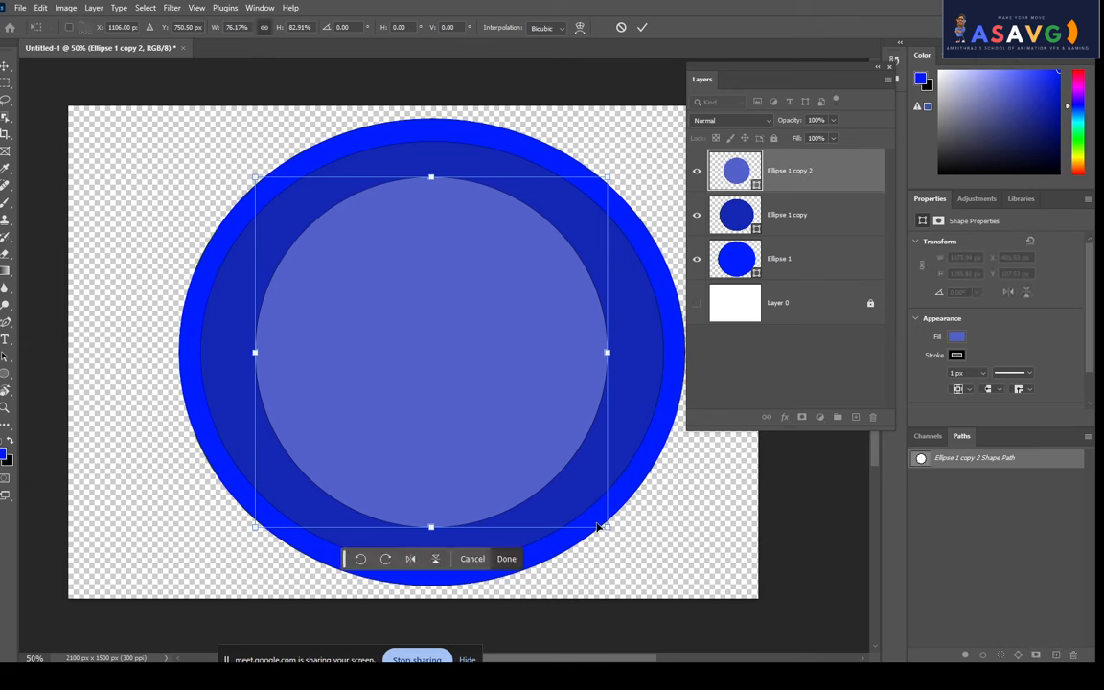
pyautogui.press('Return')
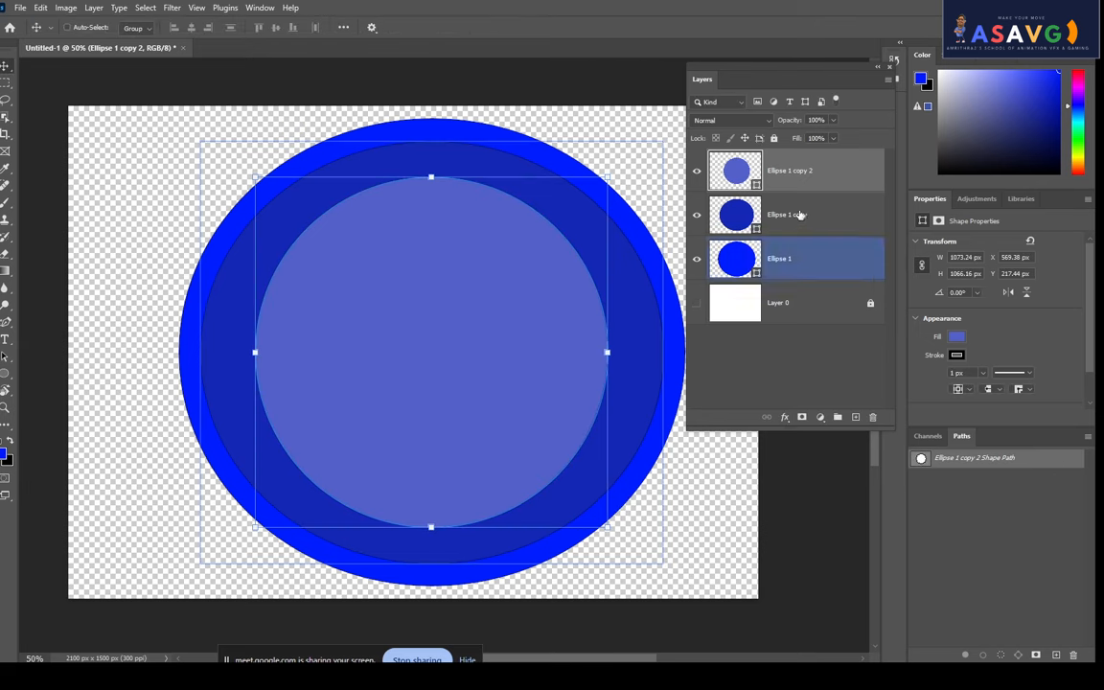
pyautogui.hotkey('ctrl', 'j')
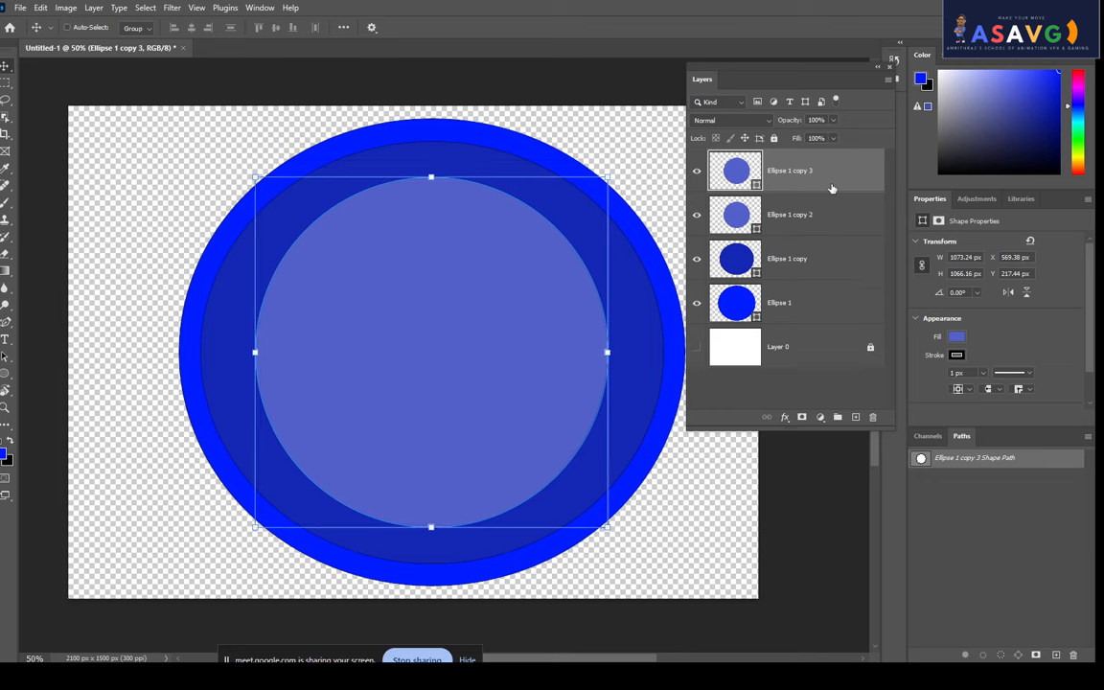
# Scale the topmost ellipse copy down to about 801 × 834 px around its center and fill it with white.
pyautogui.moveTo(605, 530); pyautogui.dragTo(563, 491)
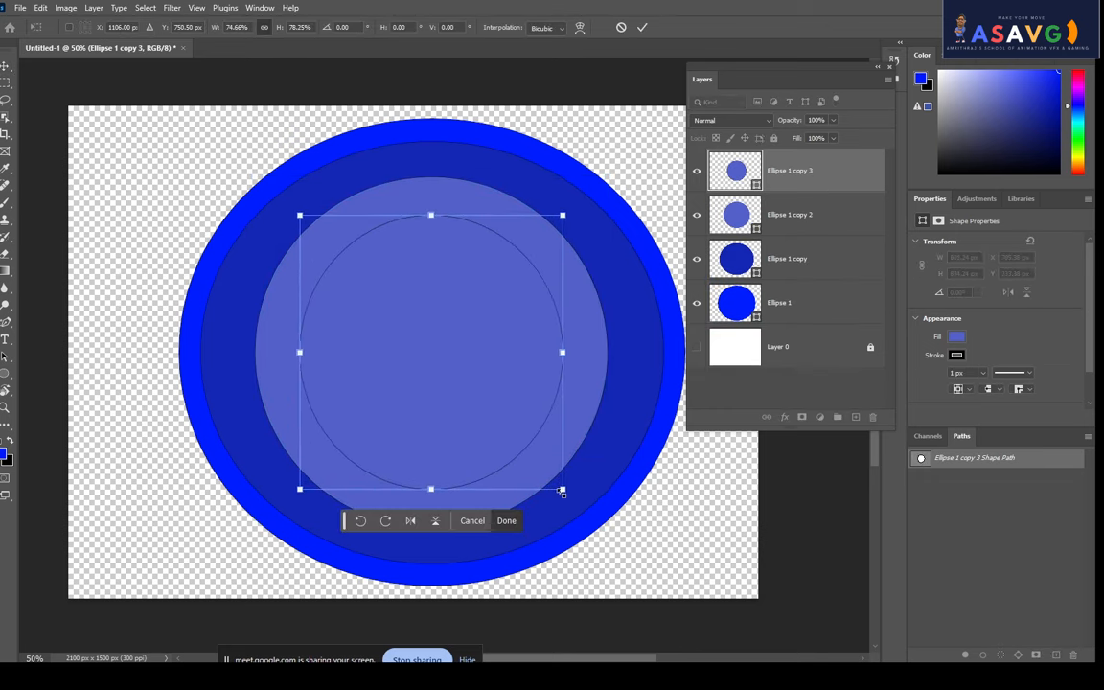
pyautogui.press('Return')
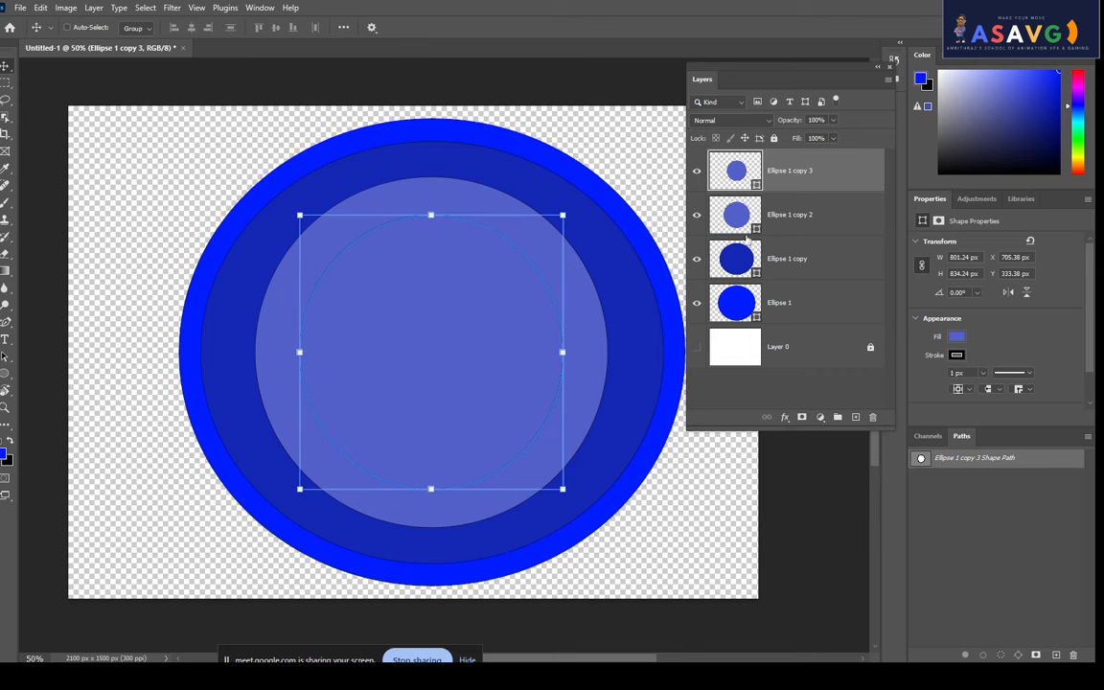
pyautogui.doubleClick(736, 173)
pyautogui.moveTo(442, 195); pyautogui.dragTo(372, 151)
pyautogui.click(668, 145)
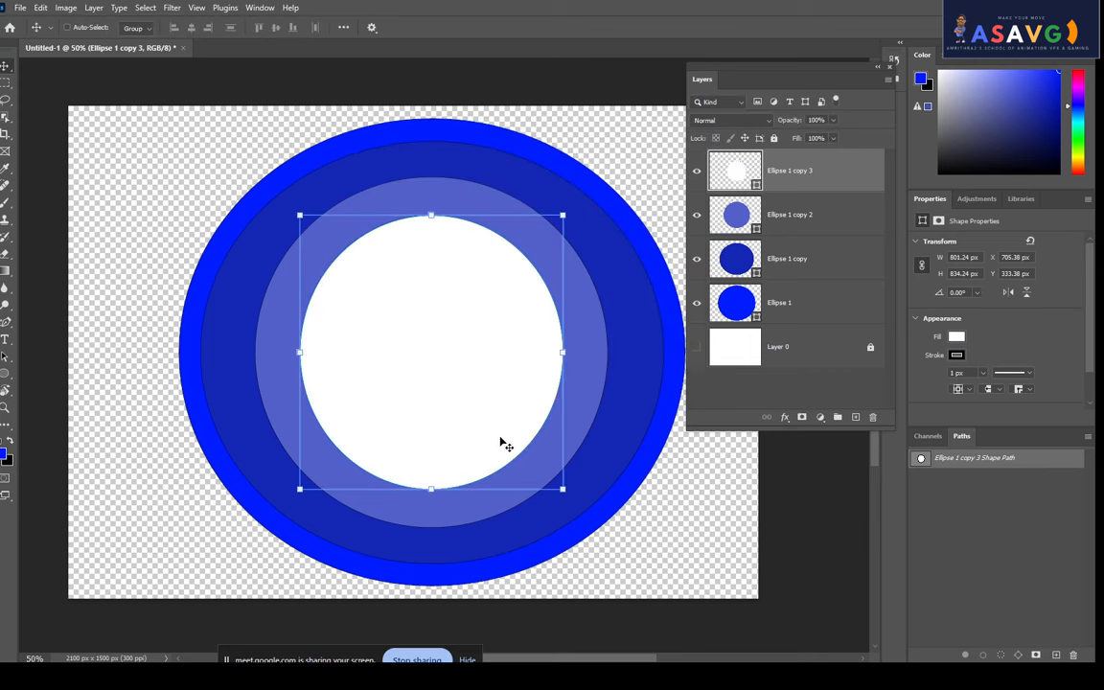
# Enlarge the white ellipse to about 923 × 902 px so it sits evenly inside the muted blue ellipse.
pyautogui.hotkey('ctrl', 't')
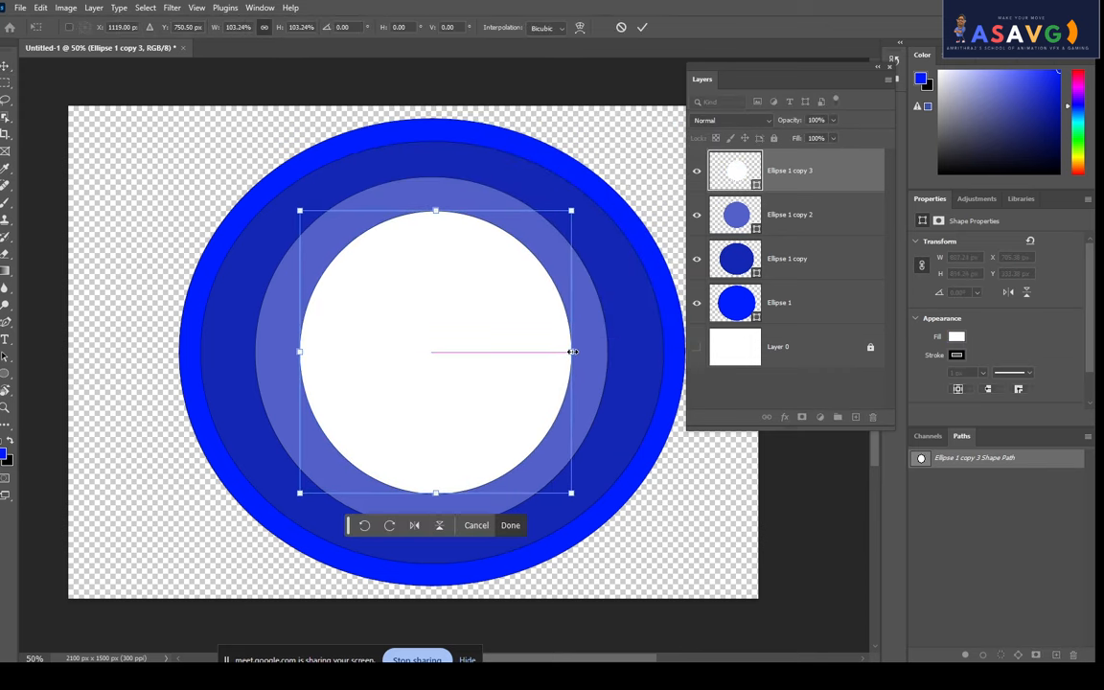
pyautogui.moveTo(569, 351); pyautogui.dragTo(572, 352)
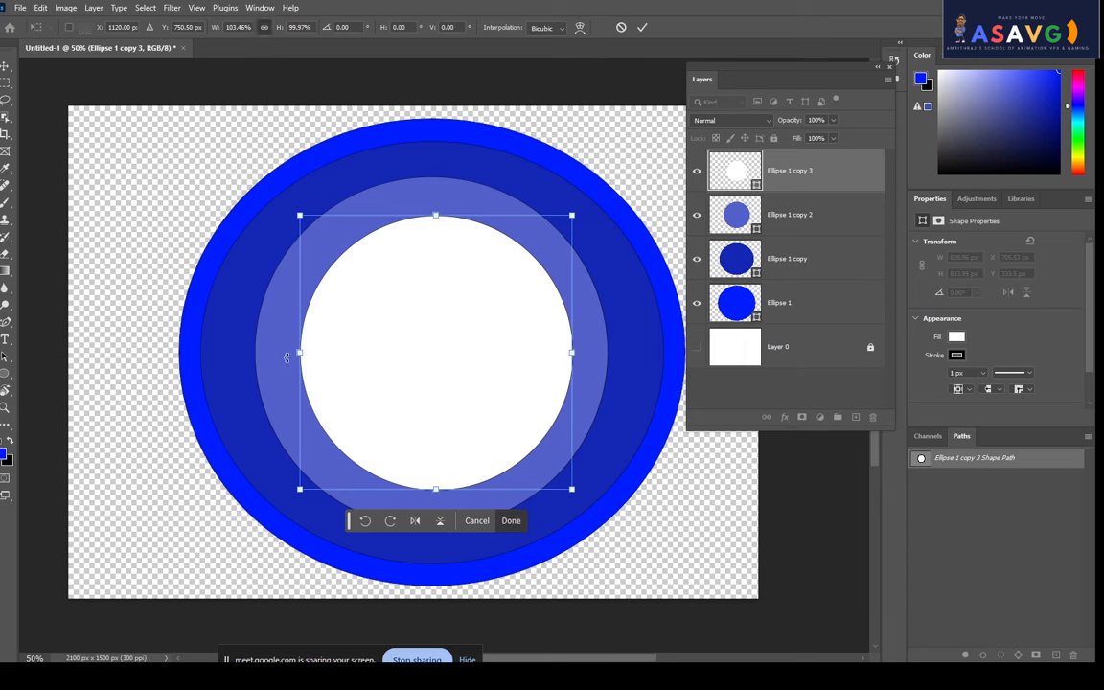
pyautogui.moveTo(299, 353); pyautogui.dragTo(279, 351)
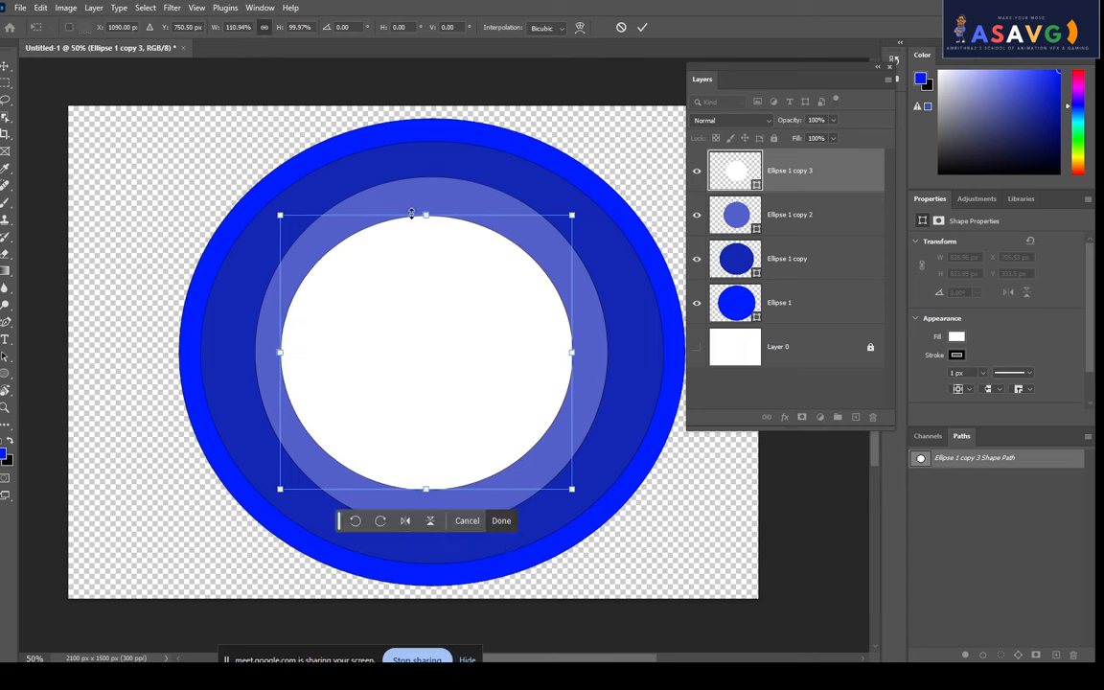
pyautogui.moveTo(436, 219)
pyautogui.mouseDown()
pyautogui.moveTo(444, 207)
pyautogui.moveTo(428, 204)
pyautogui.mouseUp()
pyautogui.hotkey('ctrl', 'z')
pyautogui.moveTo(573, 346); pyautogui.dragTo(584, 346)
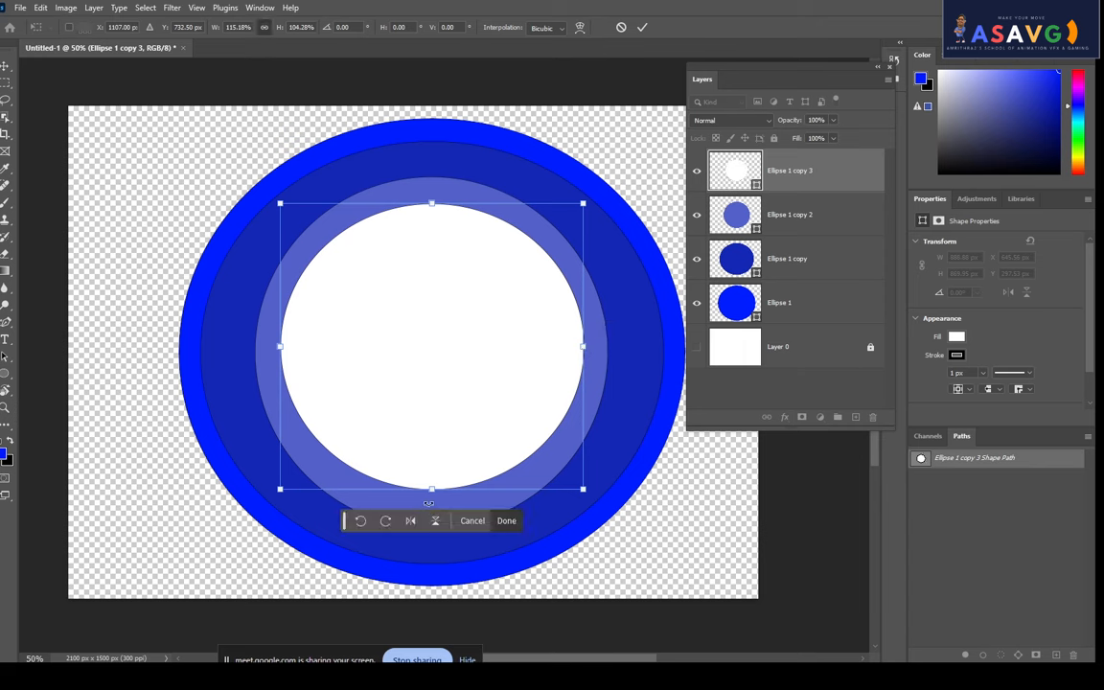
pyautogui.moveTo(429, 502); pyautogui.dragTo(433, 499)
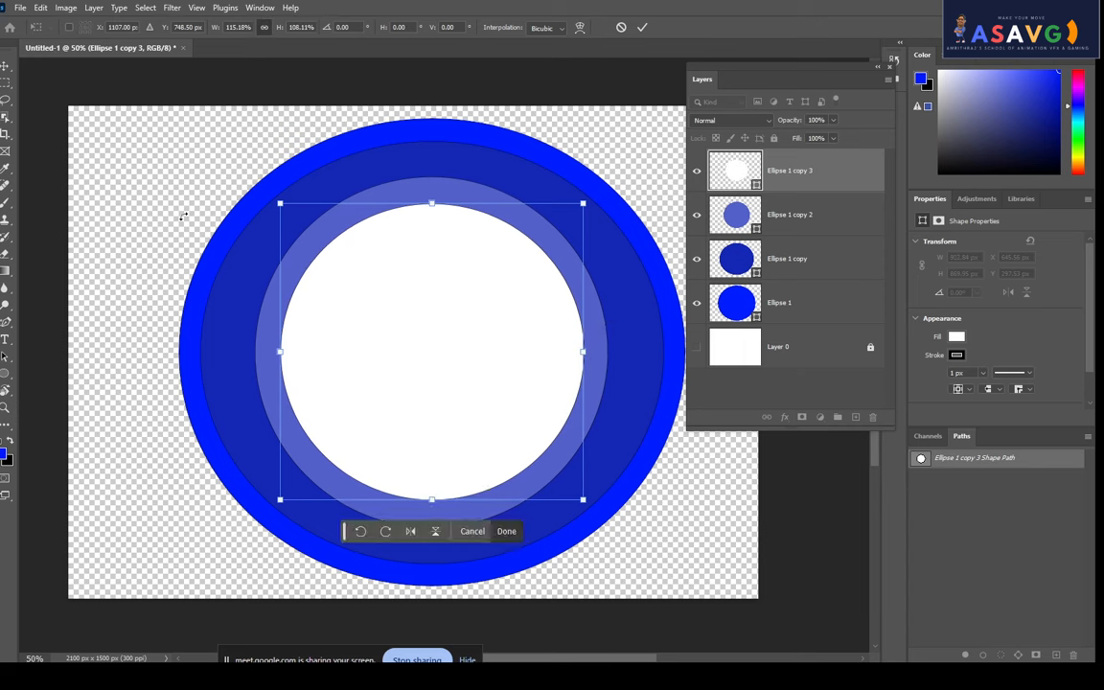
pyautogui.press('Return')
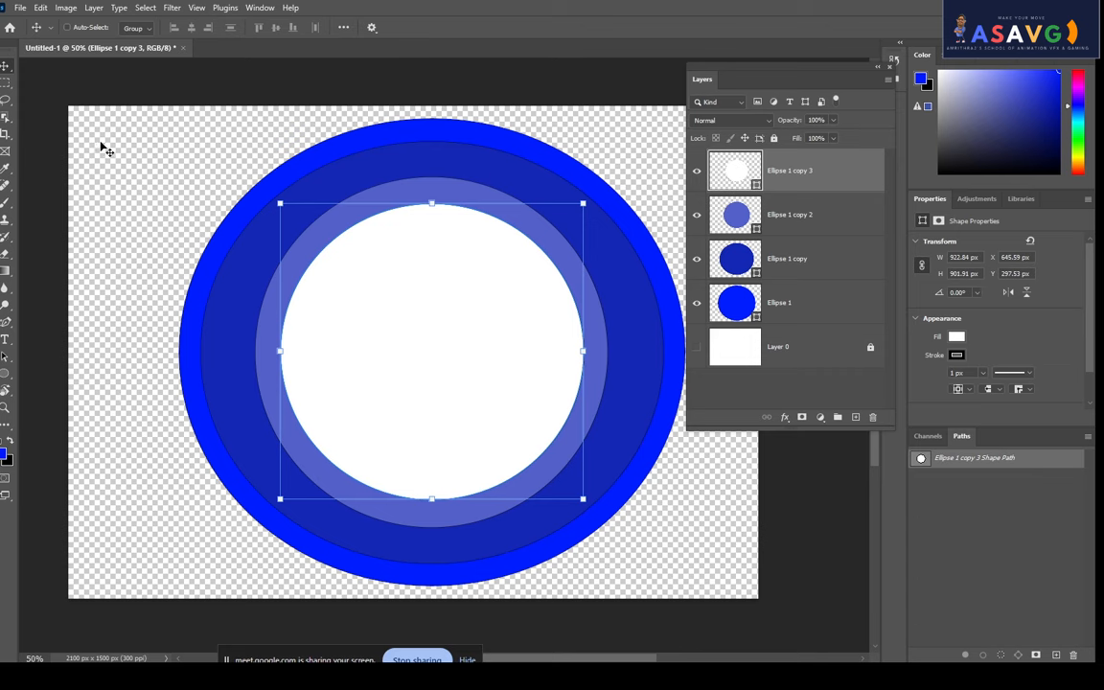
# Rasterize all four ellipse layers, from Ellipse 1 copy 3 down to Ellipse 1.
pyautogui.rightClick(860, 165)
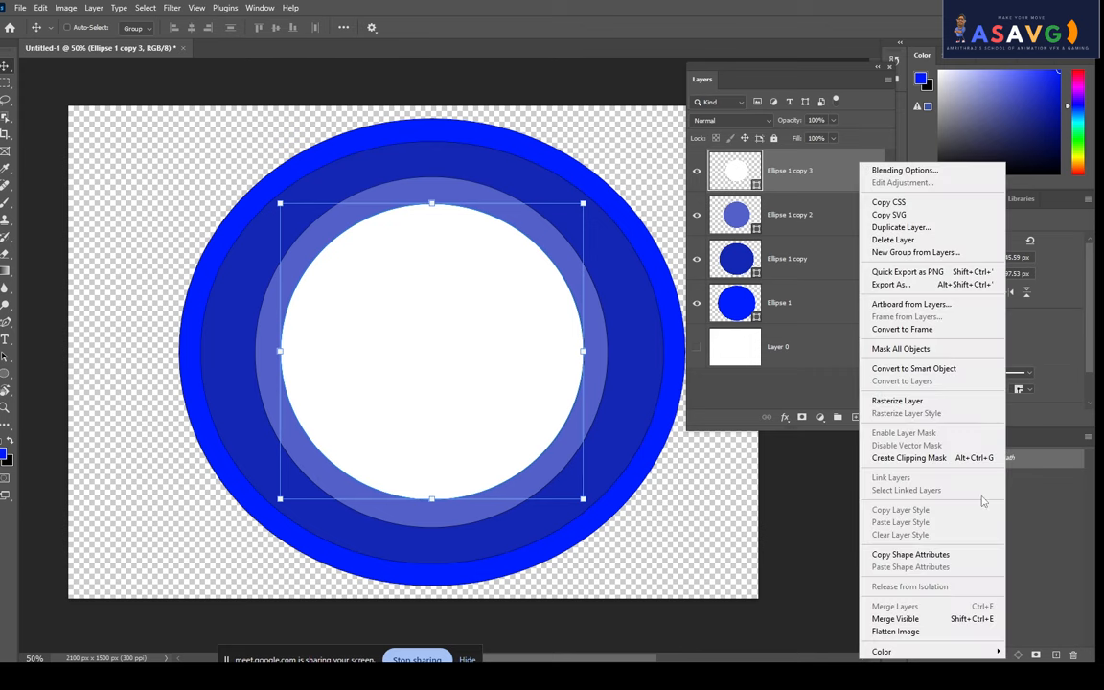
pyautogui.click(907, 403)
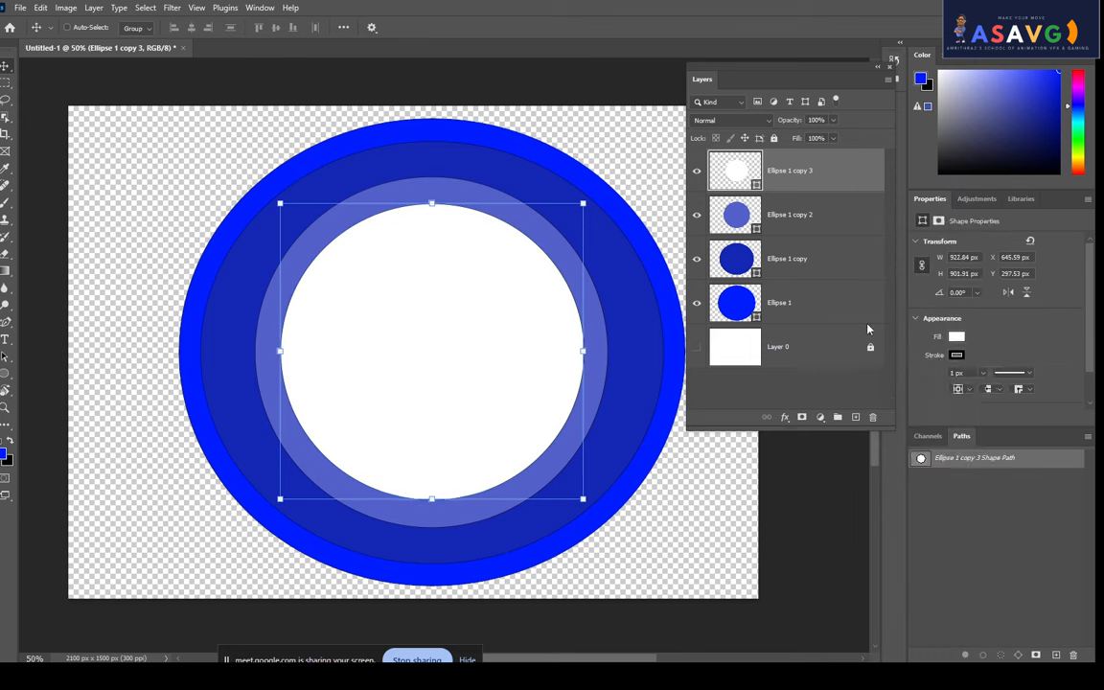
pyautogui.rightClick(840, 212)
pyautogui.click(896, 407)
pyautogui.click(836, 257)
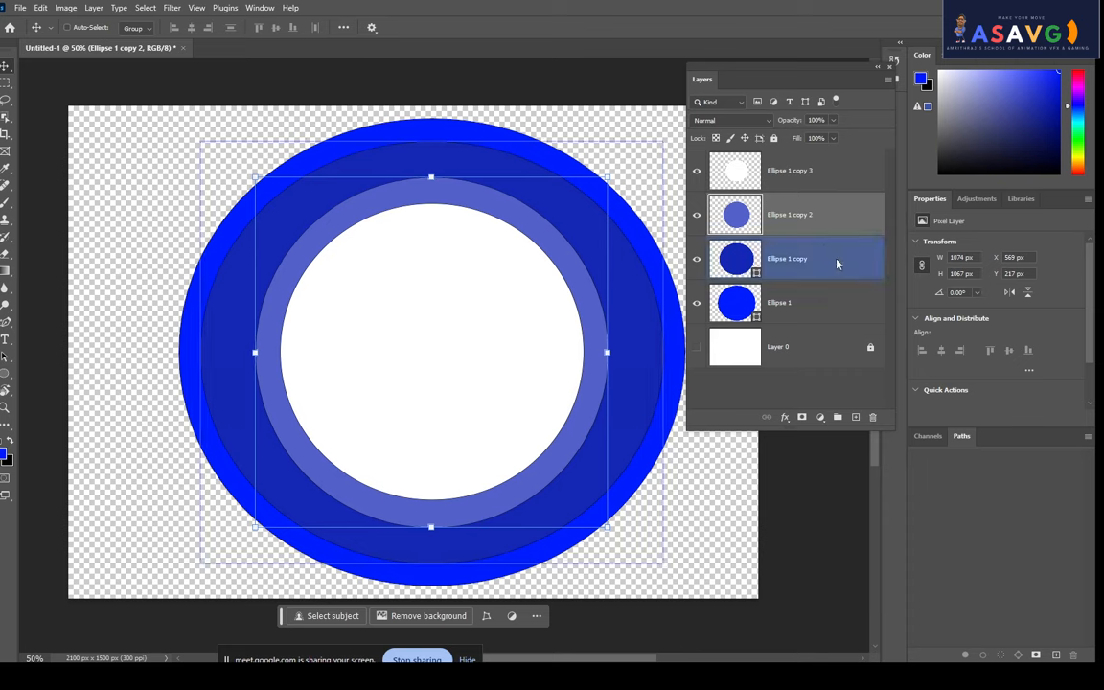
pyautogui.rightClick(840, 257)
pyautogui.click(901, 409)
pyautogui.click(830, 303)
pyautogui.rightClick(836, 303)
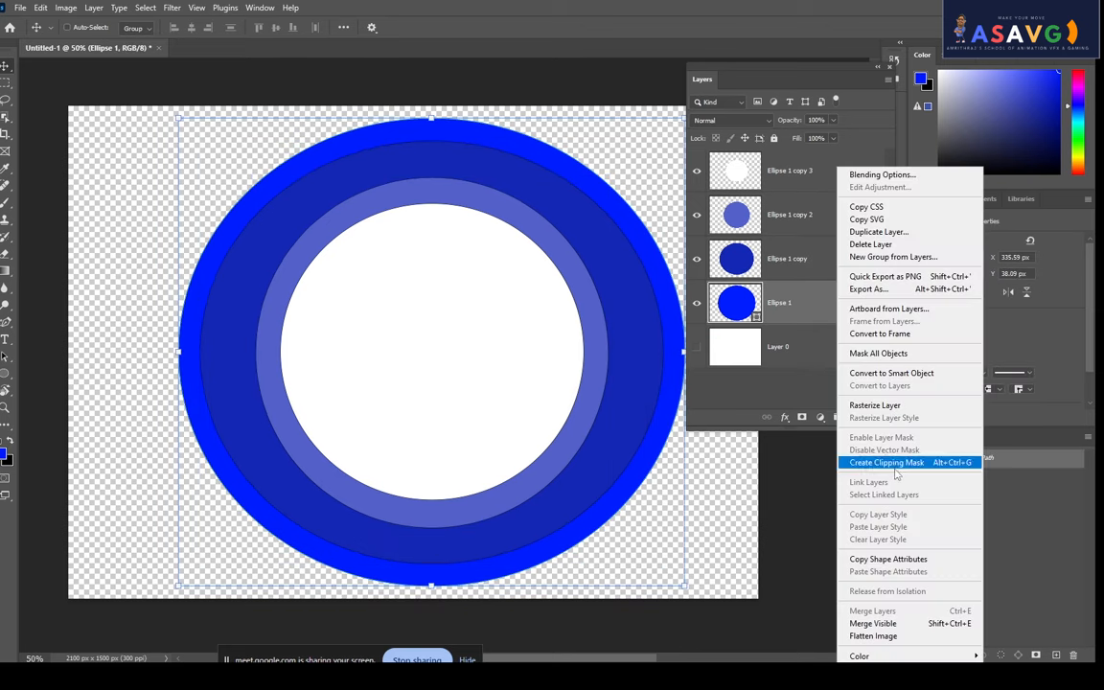
pyautogui.click(886, 406)
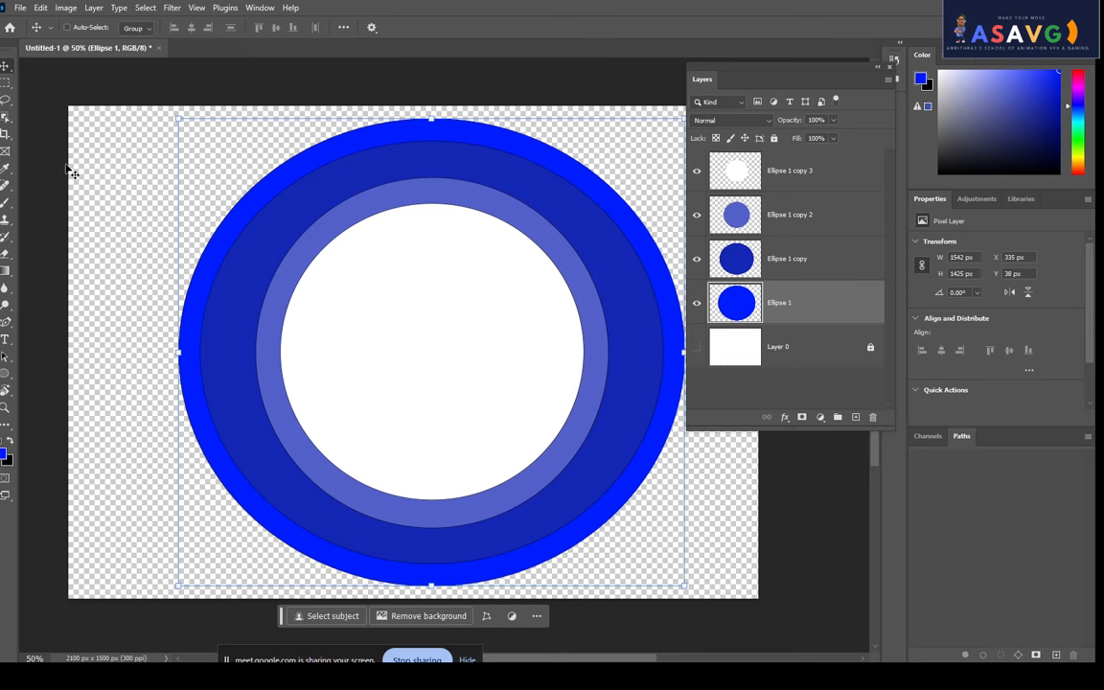
# Start placing a linked file, and copy the path of the T SHIRT MOCK UP folder from its File Explorer window.
pyautogui.click(20, 8)
pyautogui.click(53, 304)
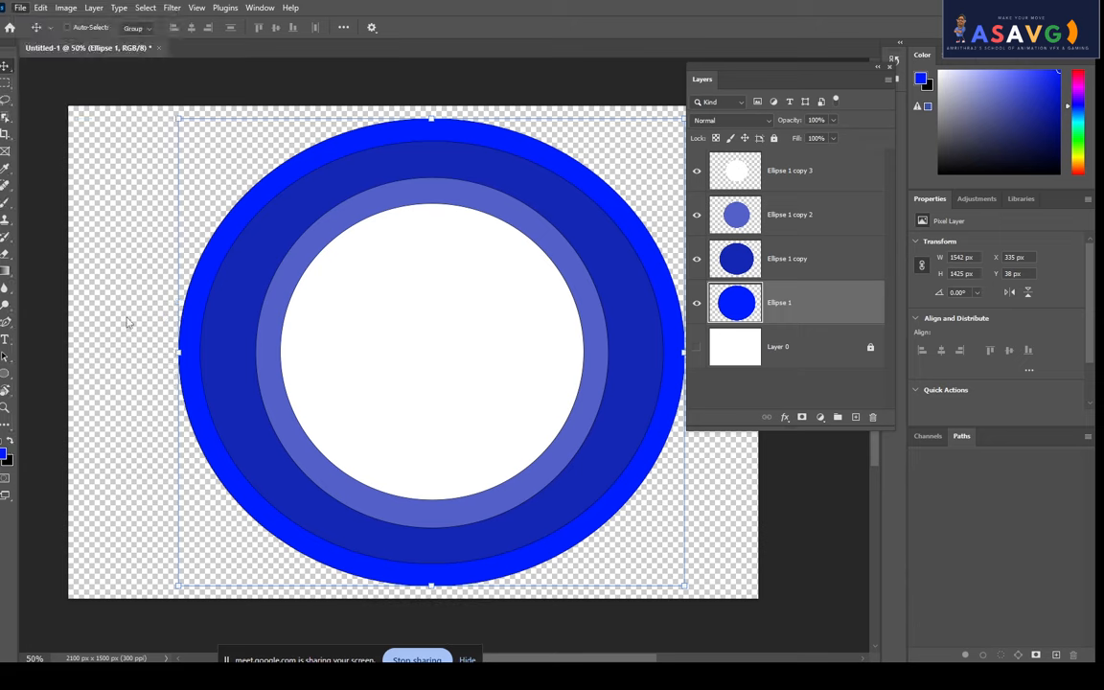
pyautogui.hotkey('ctrl', 'v')
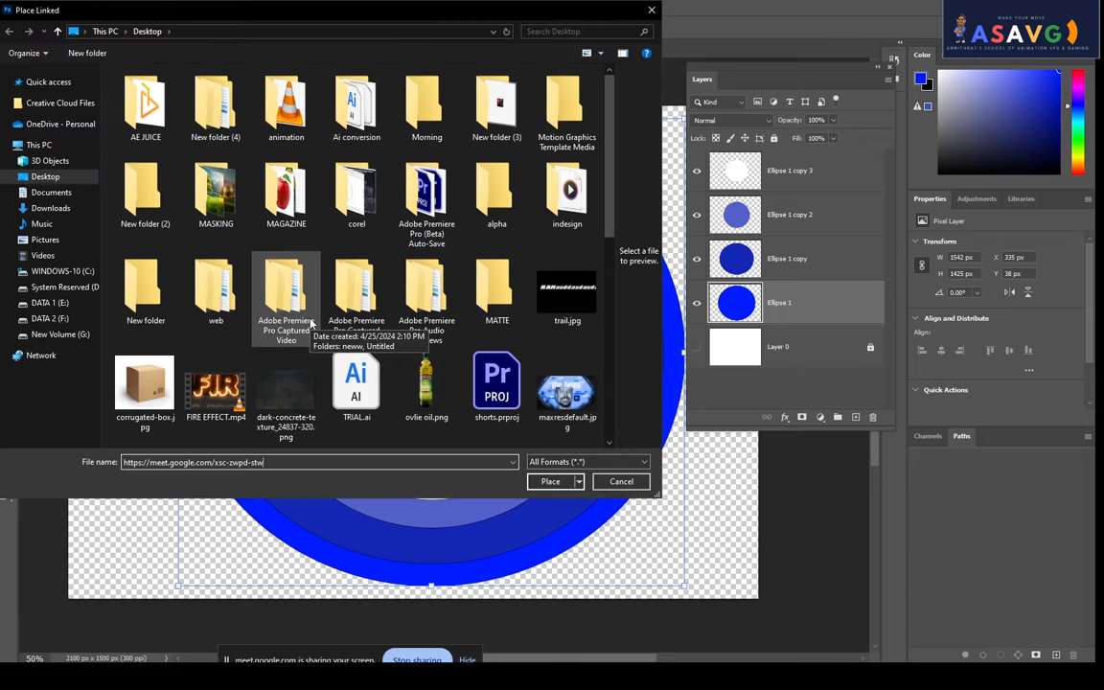
pyautogui.click(335, 674)
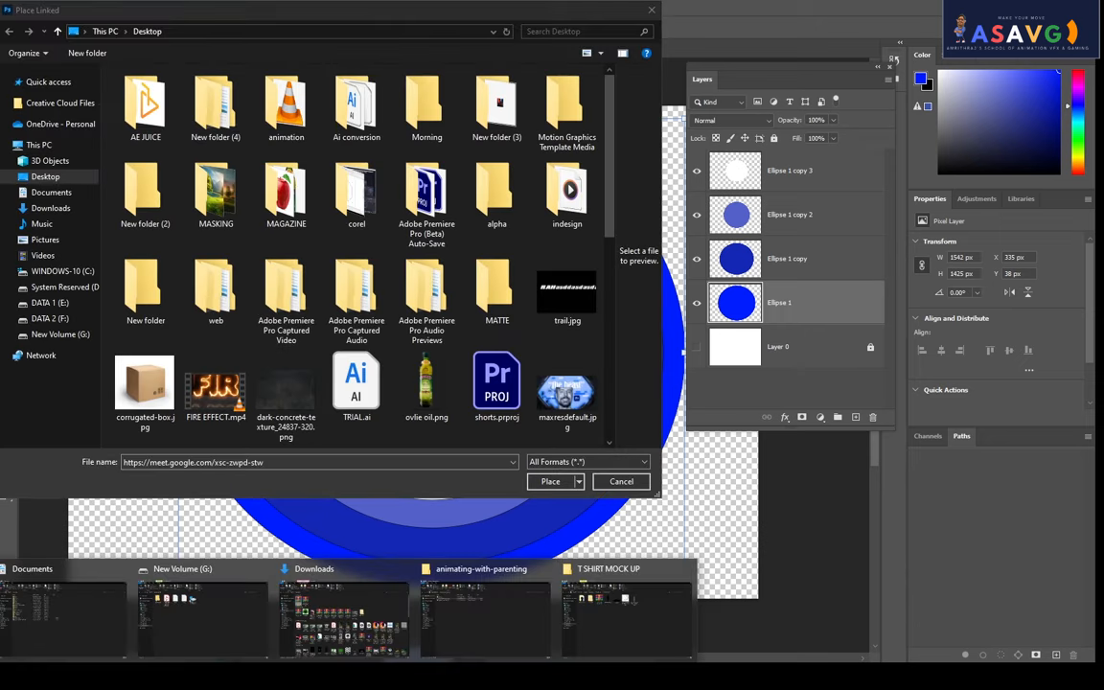
pyautogui.click(628, 609)
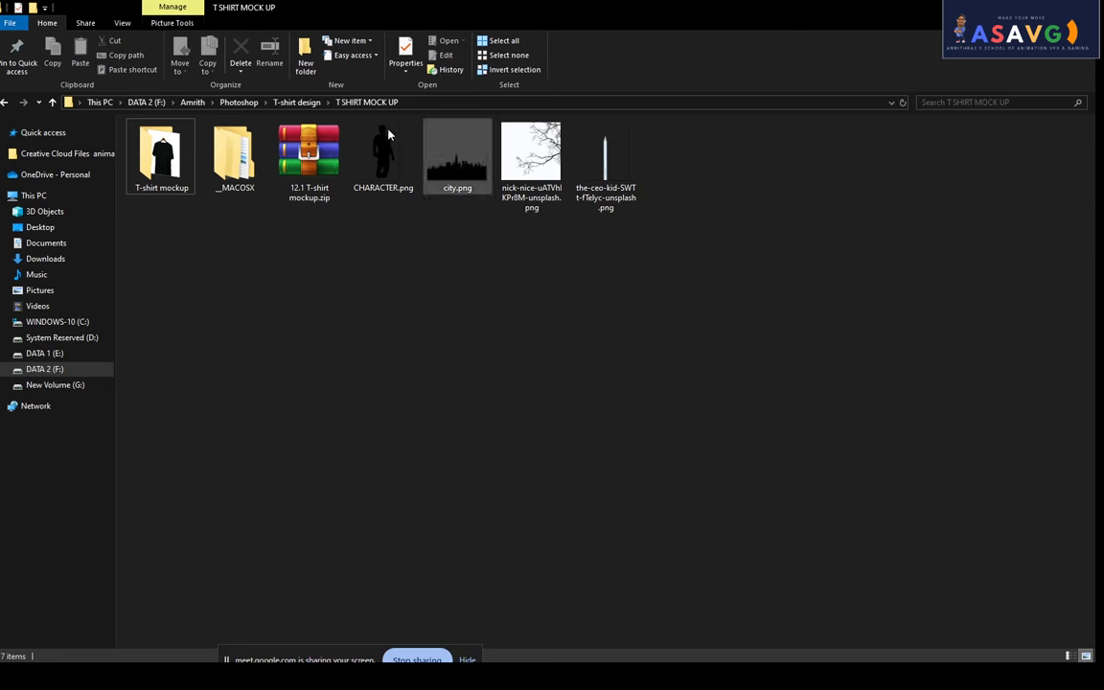
pyautogui.click(431, 102)
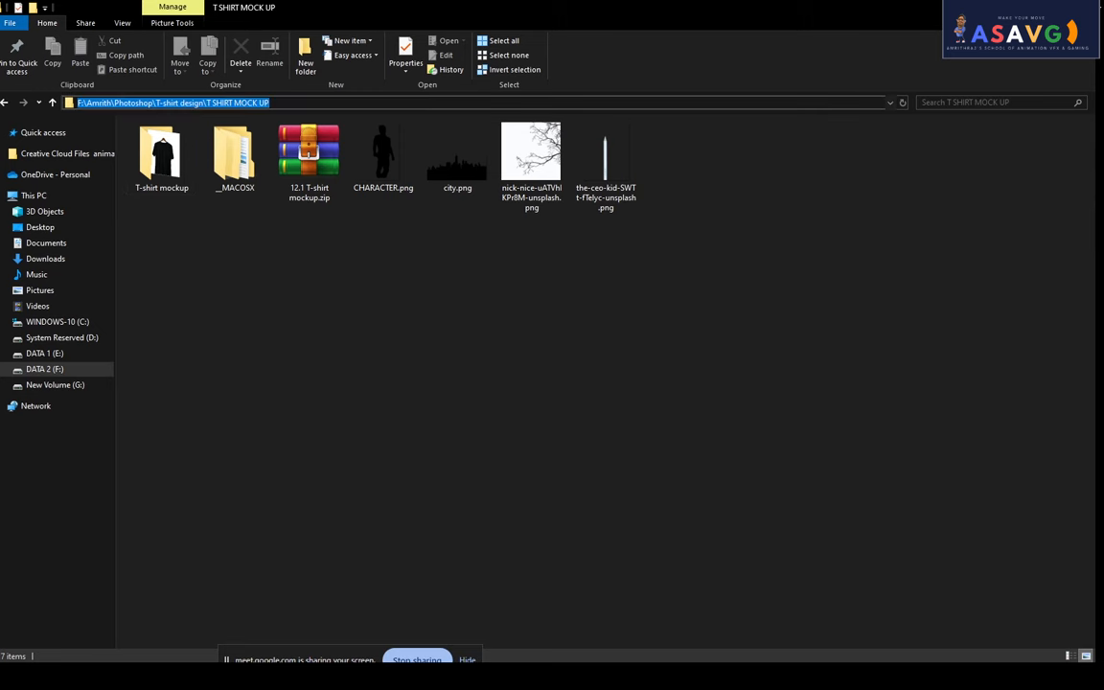
pyautogui.hotkey('ctrl', 'c')
pyautogui.hotkey('alt', 'Tab')
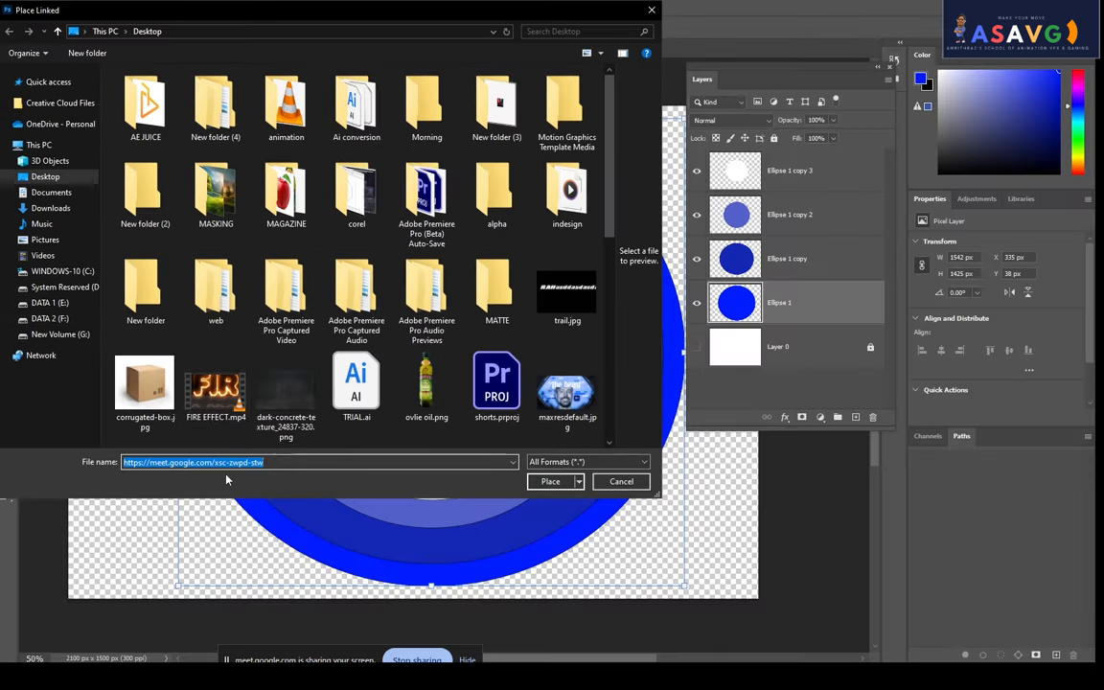
# Place CHARACTER.png from the copied folder path as a linked object and move its layer above all the ellipses.
pyautogui.hotkey('ctrl', 'v')
pyautogui.press('Return')
pyautogui.doubleClick(359, 106)
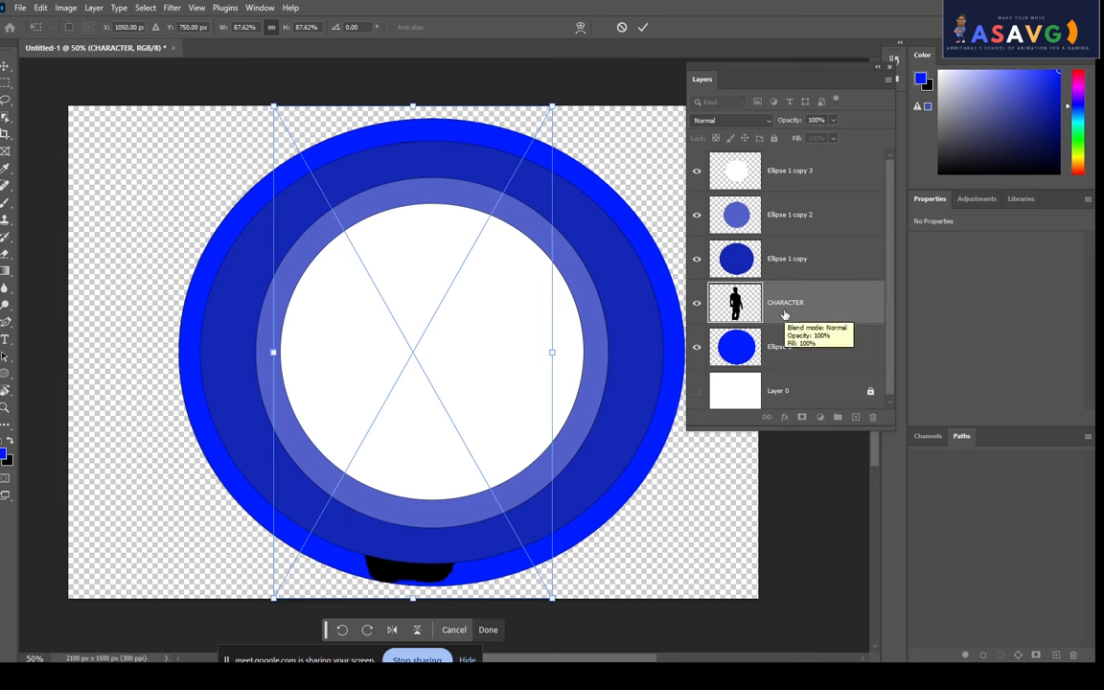
pyautogui.press('Return')
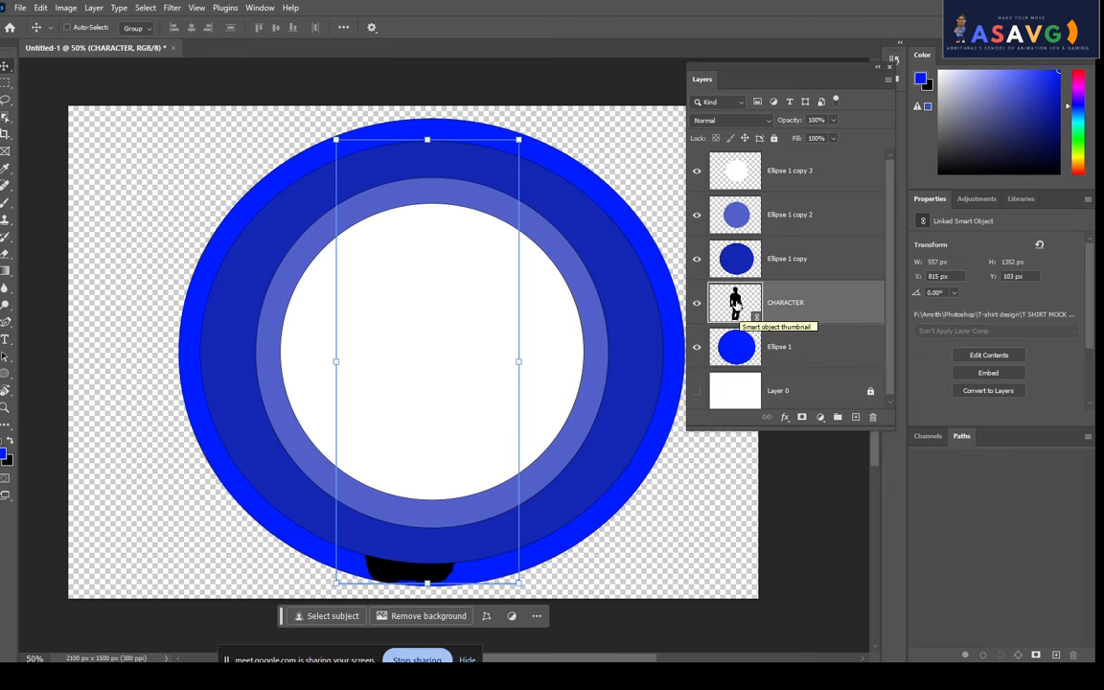
pyautogui.moveTo(735, 305); pyautogui.dragTo(757, 163)
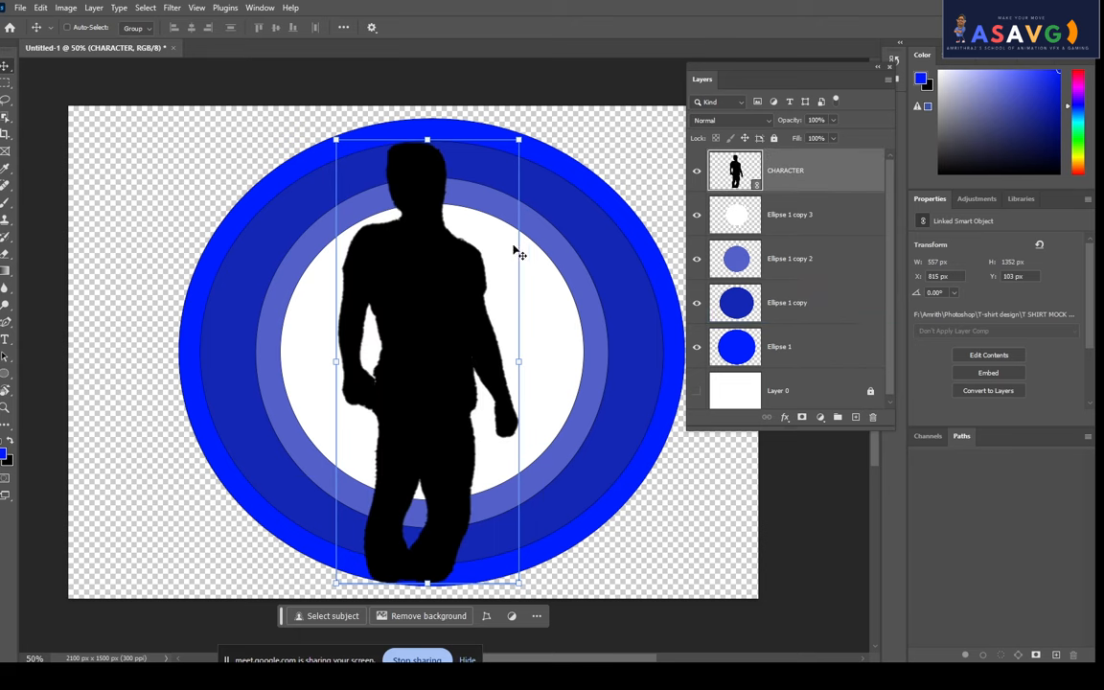
# Scale the character silhouette down to about 500 × 1072 px and position it over the white ellipse.
pyautogui.keyDown('ctrl'); pyautogui.click(579, 205); pyautogui.keyUp('ctrl')
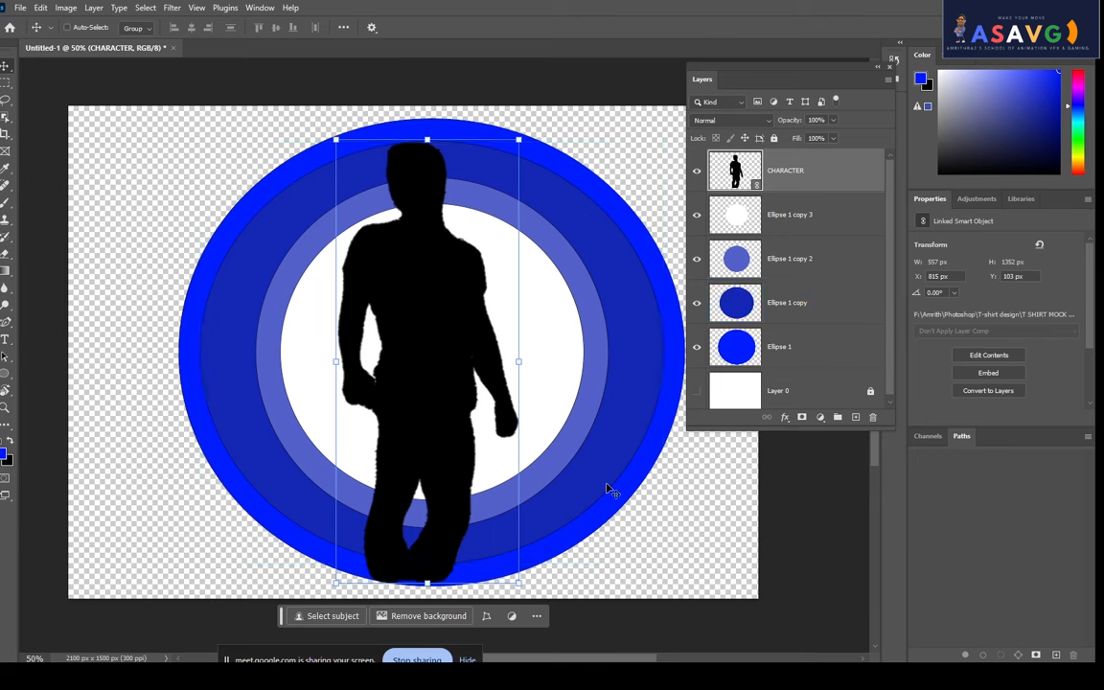
pyautogui.moveTo(403, 497); pyautogui.dragTo(440, 476)
pyautogui.hotkey('ctrl', 't')
pyautogui.moveTo(560, 557); pyautogui.dragTo(561, 588)
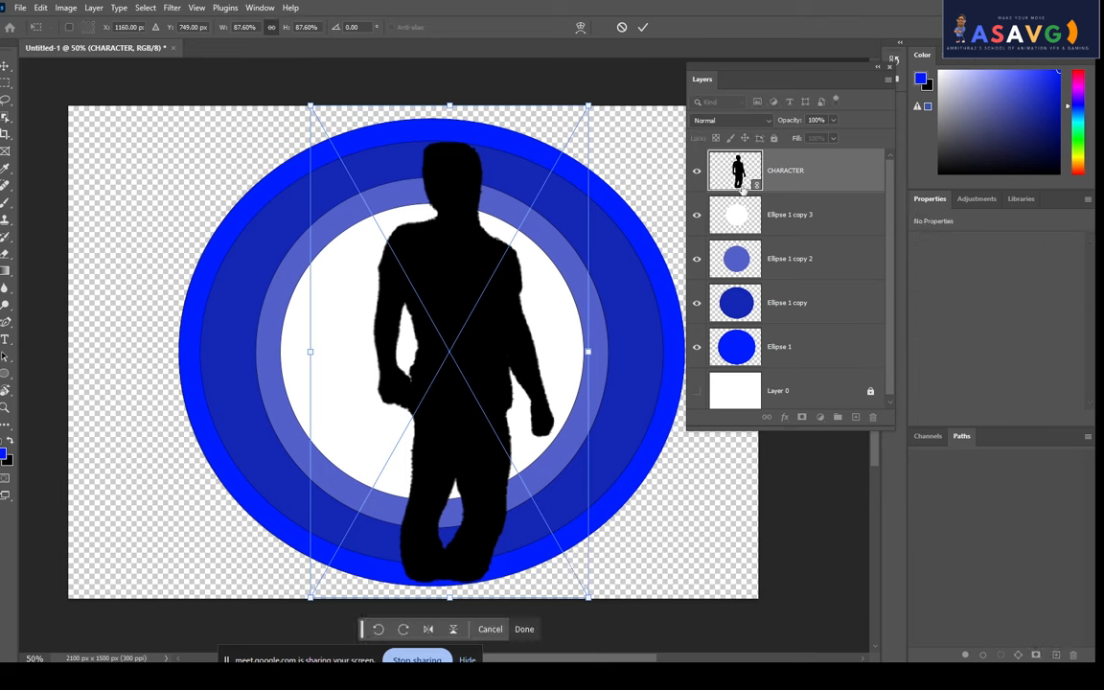
pyautogui.moveTo(526, 351); pyautogui.dragTo(521, 331)
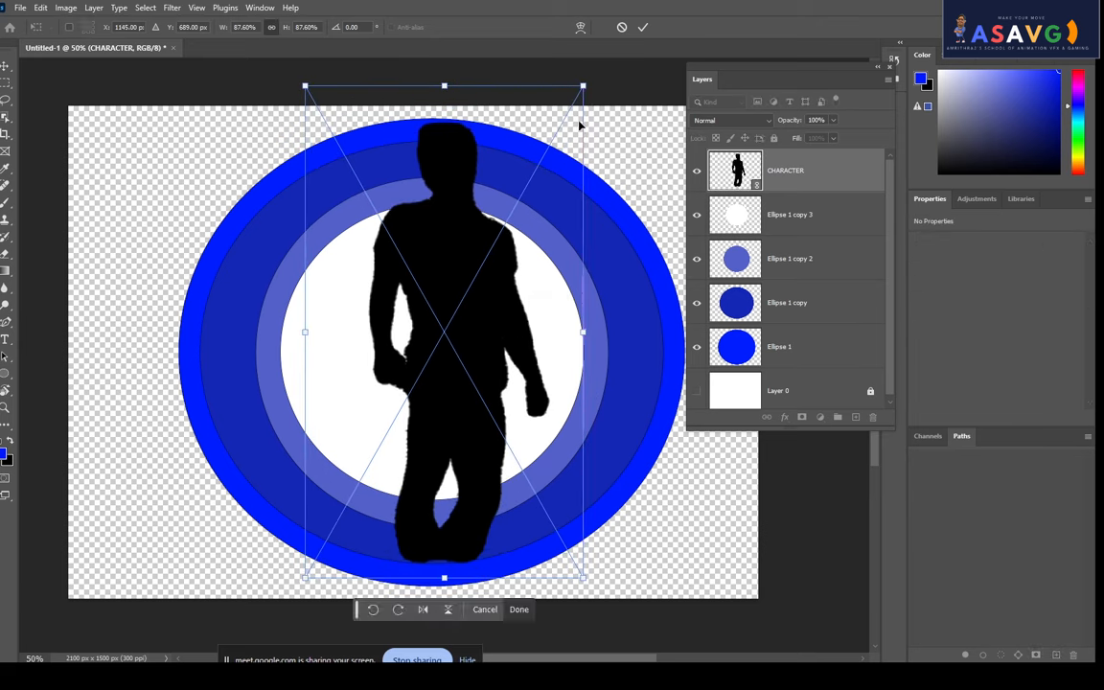
pyautogui.moveTo(584, 84); pyautogui.dragTo(554, 188)
pyautogui.moveTo(443, 363); pyautogui.dragTo(457, 316)
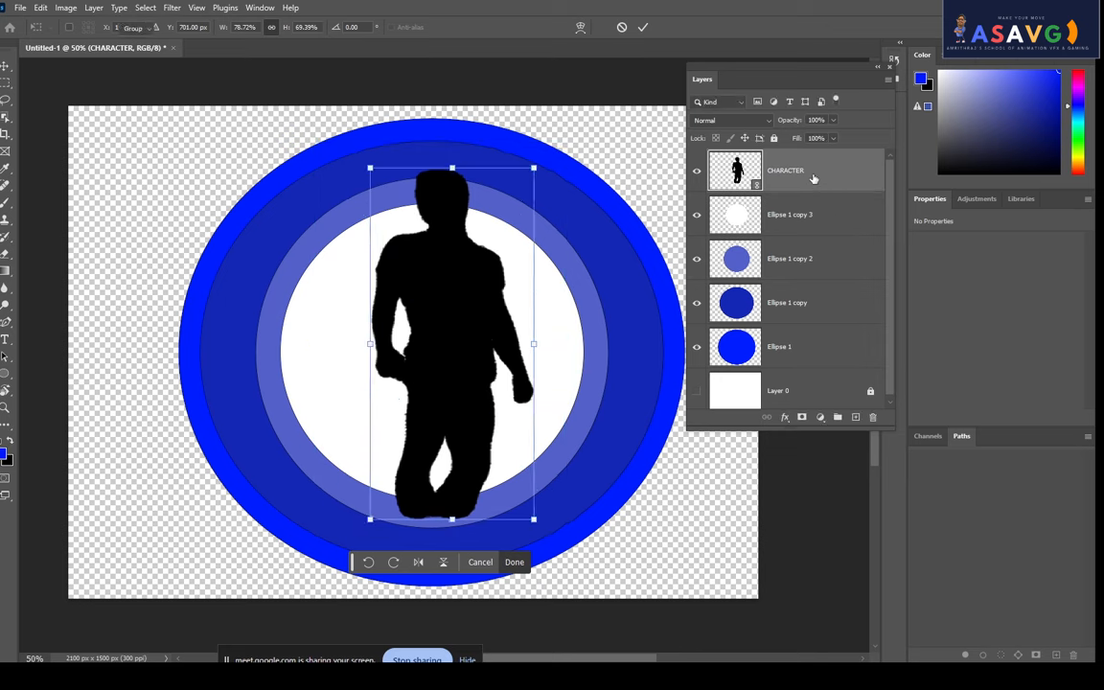
# Try clipping the CHARACTER layer to the white ellipse, and release the clipping mask again.
pyautogui.rightClick(813, 179)
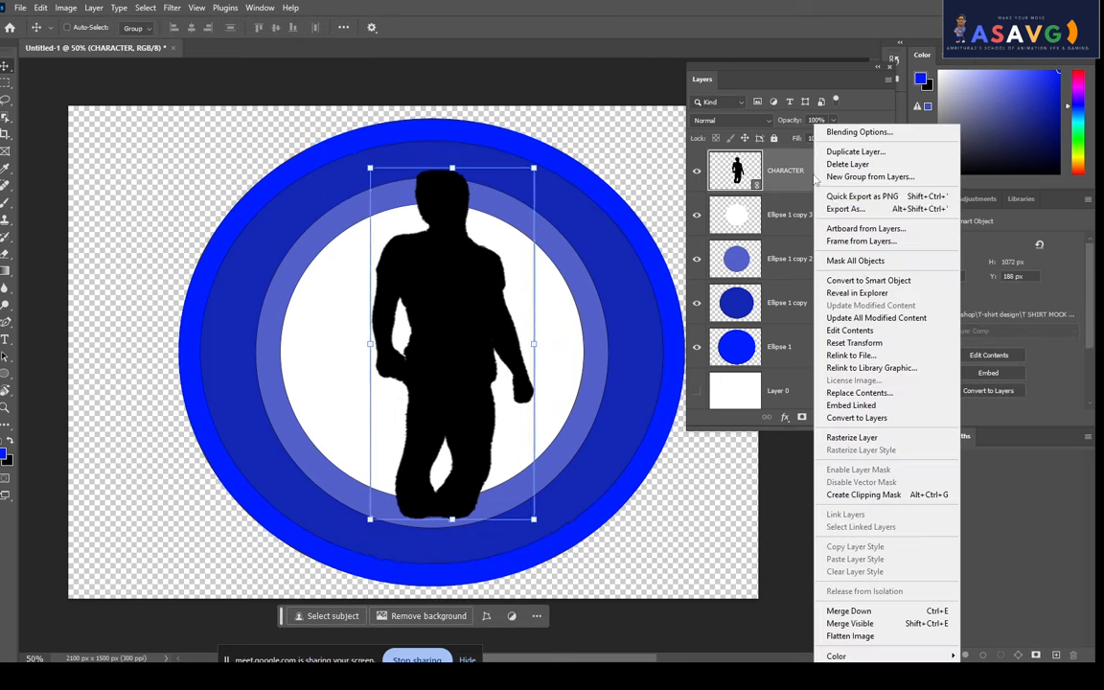
pyautogui.click(865, 494)
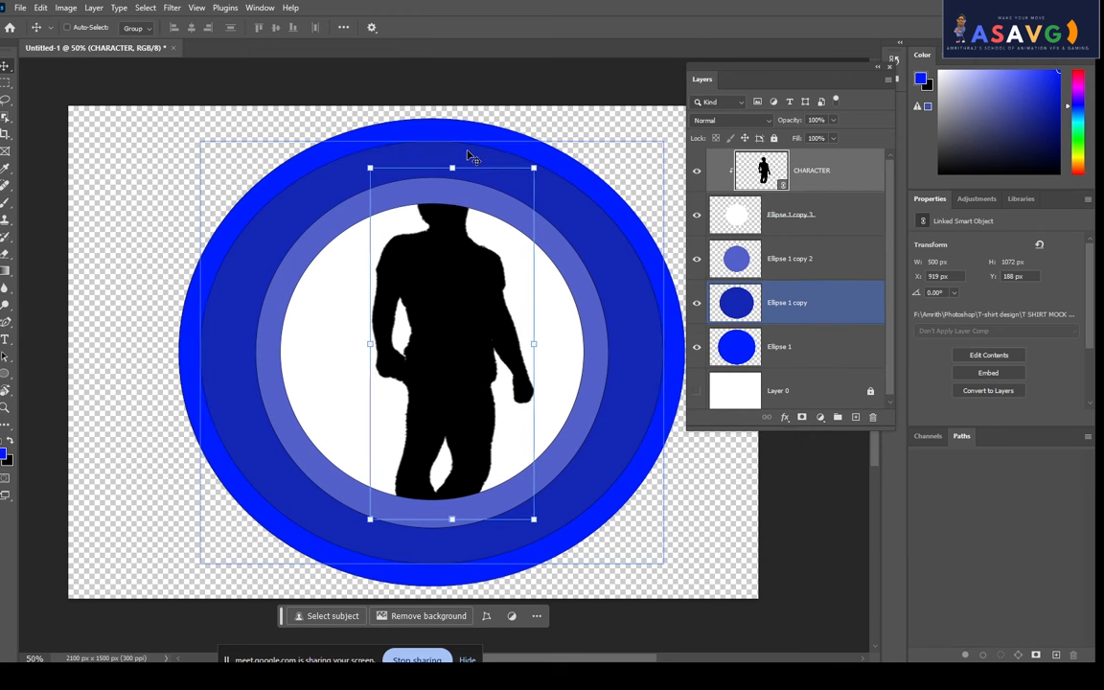
pyautogui.hotkey('ctrl', 'alt', 'g')
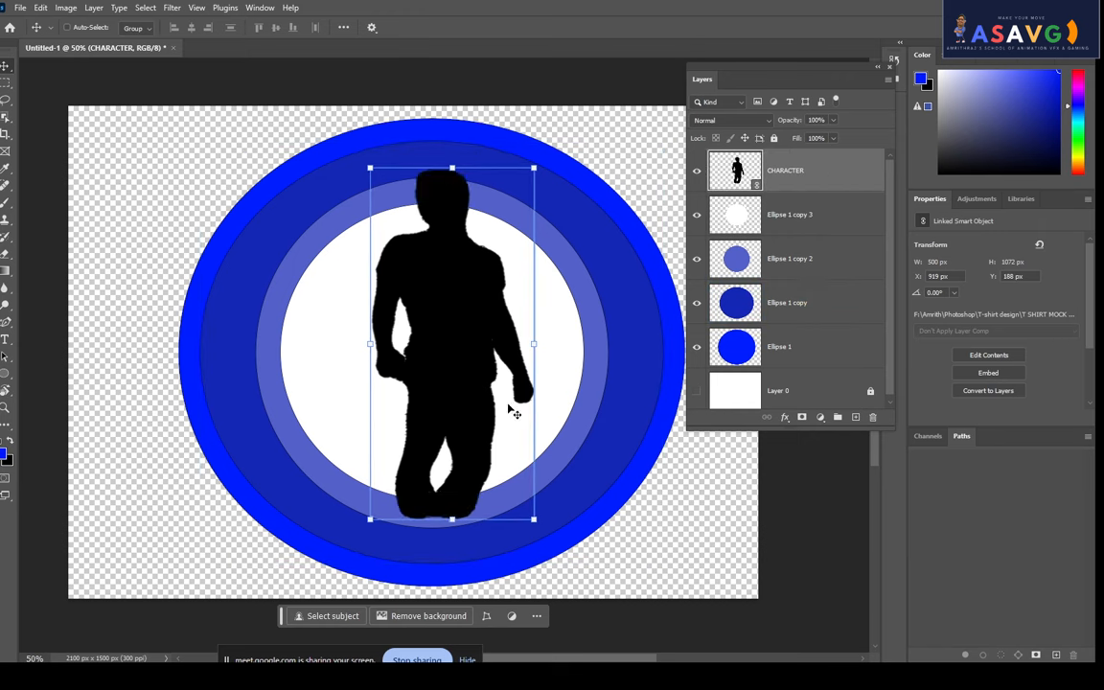
# Lower the silhouette until its head fits inside the white ellipse, and clip the CHARACTER layer to that ellipse.
pyautogui.moveTo(455, 219); pyautogui.dragTo(457, 253)
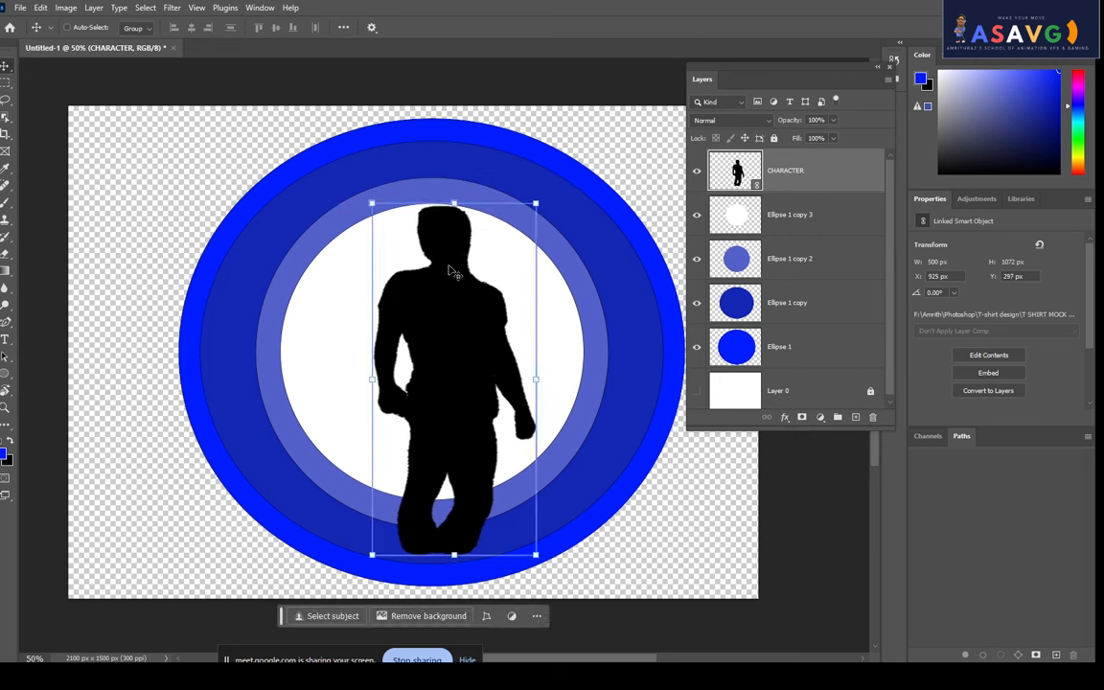
pyautogui.rightClick(844, 191)
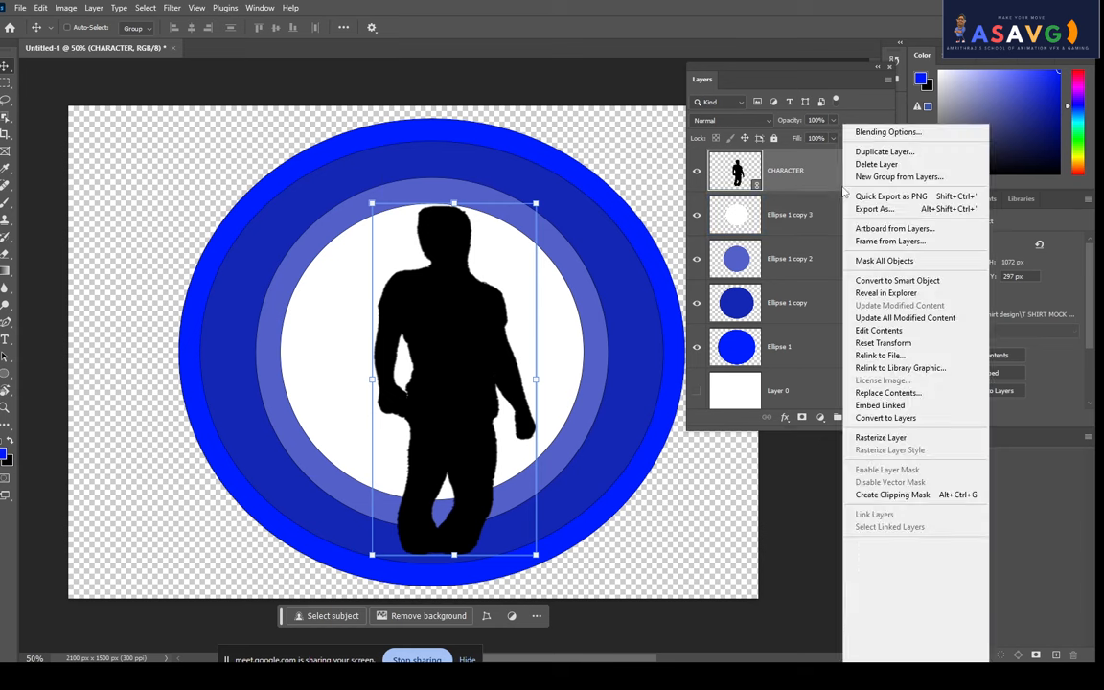
pyautogui.click(874, 495)
pyautogui.moveTo(437, 391)
pyautogui.mouseDown()
pyautogui.moveTo(446, 375)
pyautogui.moveTo(446, 409)
pyautogui.moveTo(430, 398)
pyautogui.mouseUp()
pyautogui.hotkey('ctrl', 't')
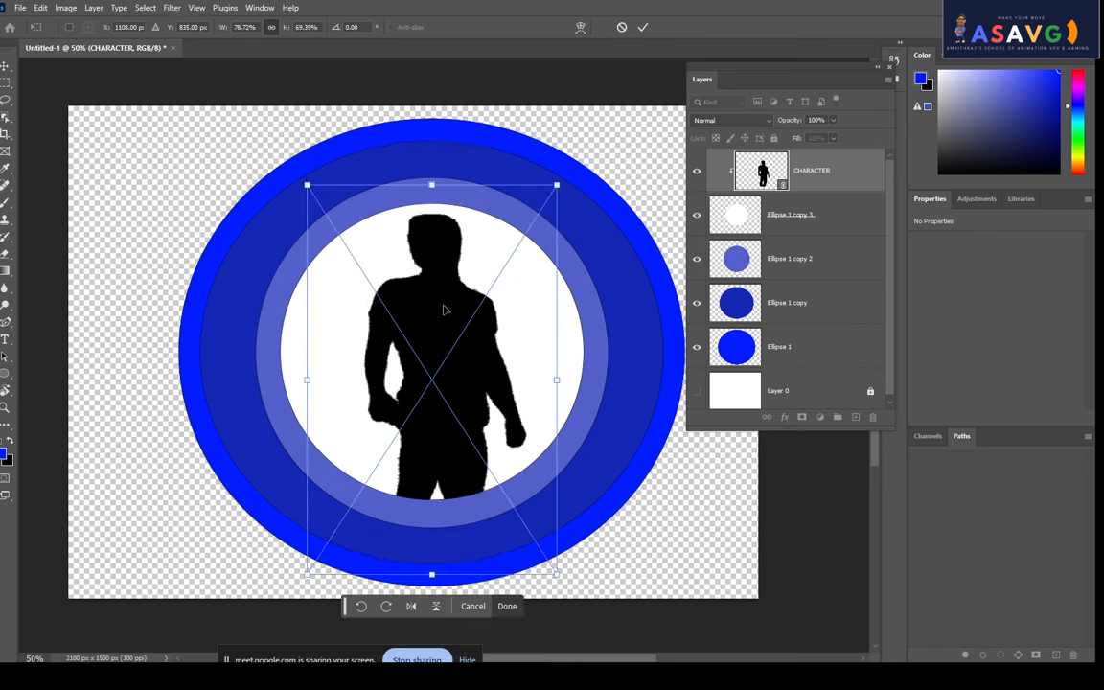
pyautogui.press('Return')
# Release the CHARACTER layer's clipping mask and move the silhouette up to about X 905 px, Y 262 px.
pyautogui.rightClick(815, 303)
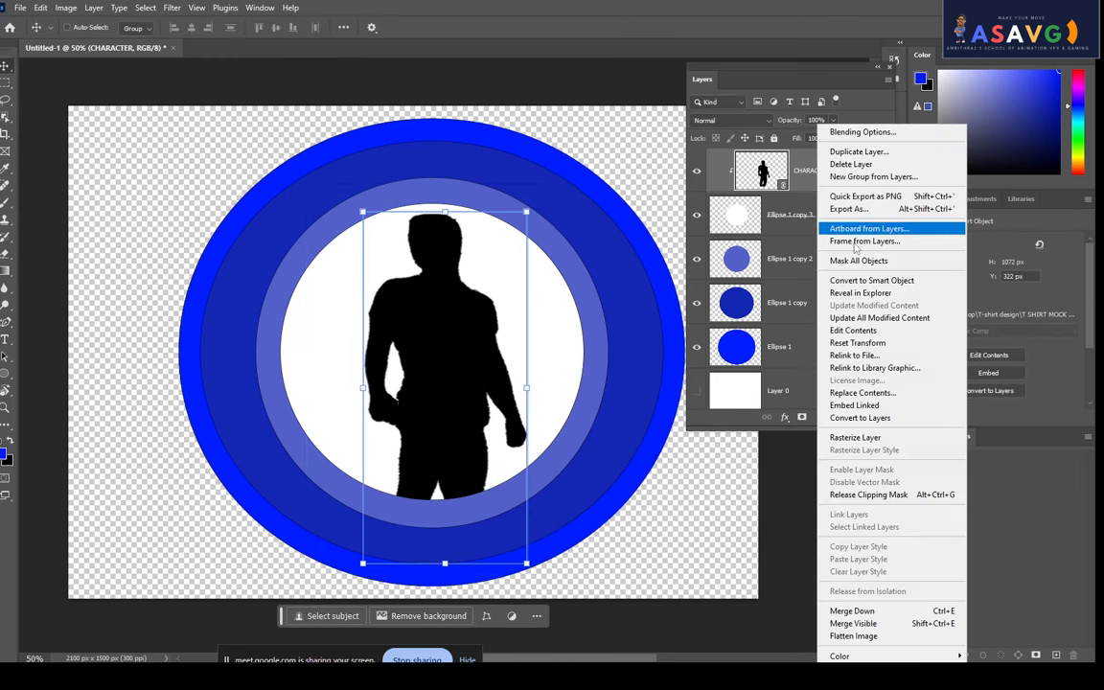
pyautogui.click(874, 495)
pyautogui.moveTo(452, 443)
pyautogui.mouseDown()
pyautogui.moveTo(444, 384)
pyautogui.moveTo(456, 424)
pyautogui.mouseUp()
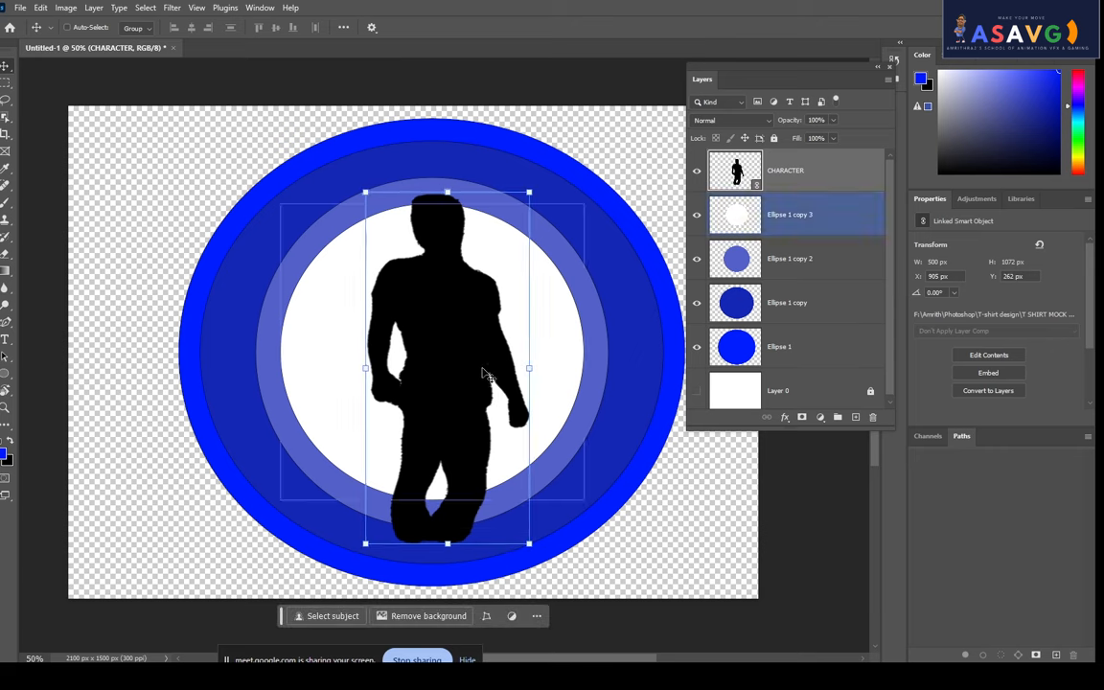
# Move the silhouette aside to about X 69 px, Y 212 px and merge the Ellipse 1 copy 3 and Ellipse 1 copy 2 layers.
pyautogui.click(813, 173)
pyautogui.moveTo(461, 375); pyautogui.dragTo(170, 365)
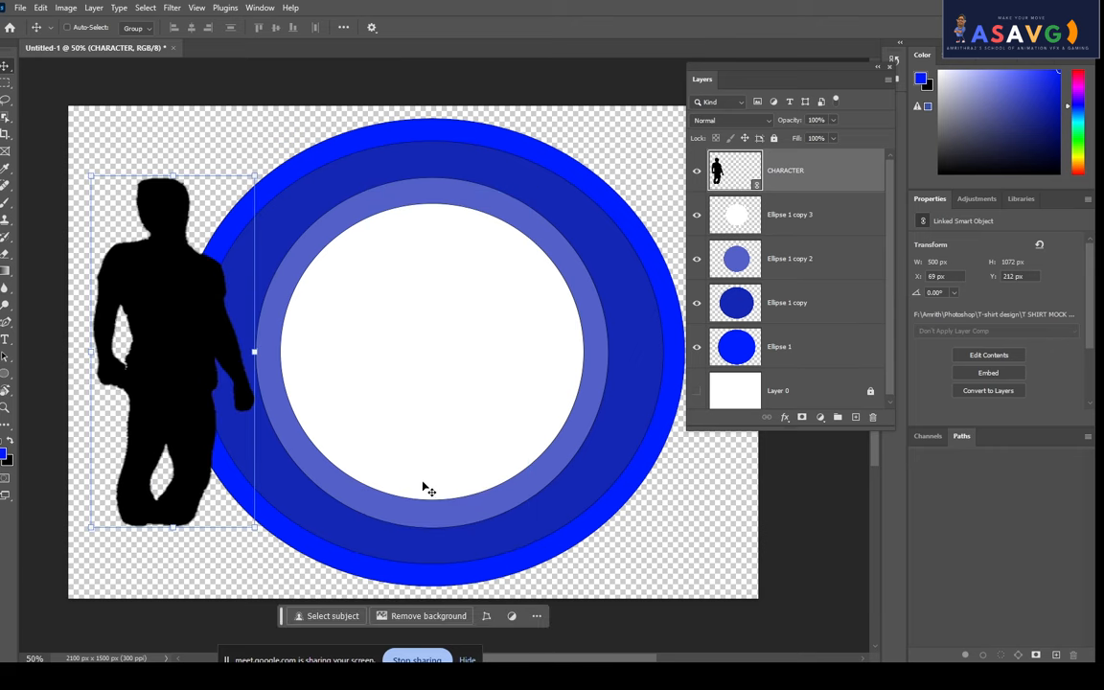
pyautogui.click(789, 220)
pyautogui.keyDown('shift'); pyautogui.click(790, 257); pyautogui.keyUp('shift')
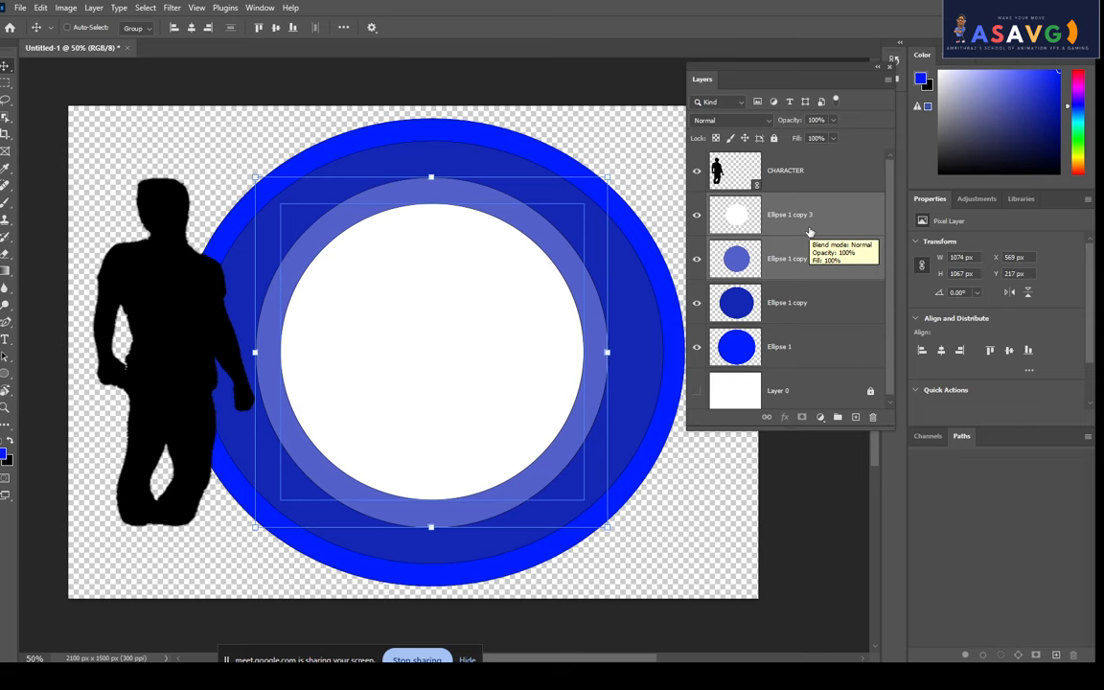
pyautogui.hotkey('ctrl', 'e')
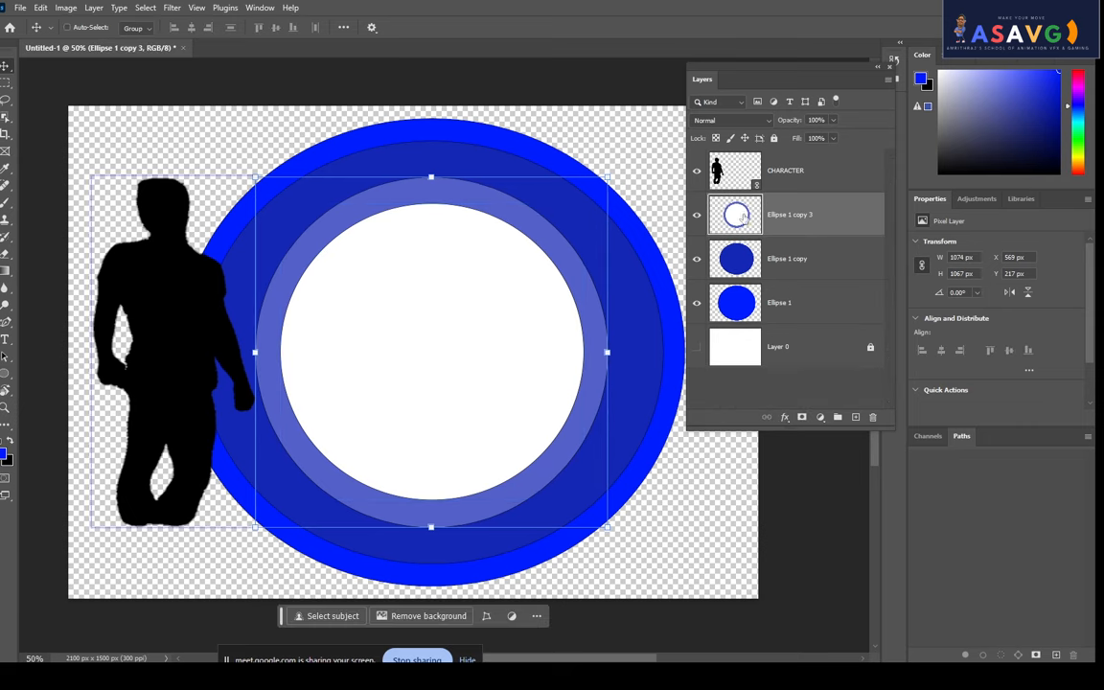
# Try moving the merged white and light-blue ellipse away from the other rings, and undo the move.
pyautogui.moveTo(301, 435); pyautogui.dragTo(364, 416)
pyautogui.hotkey('ctrl', 'z')
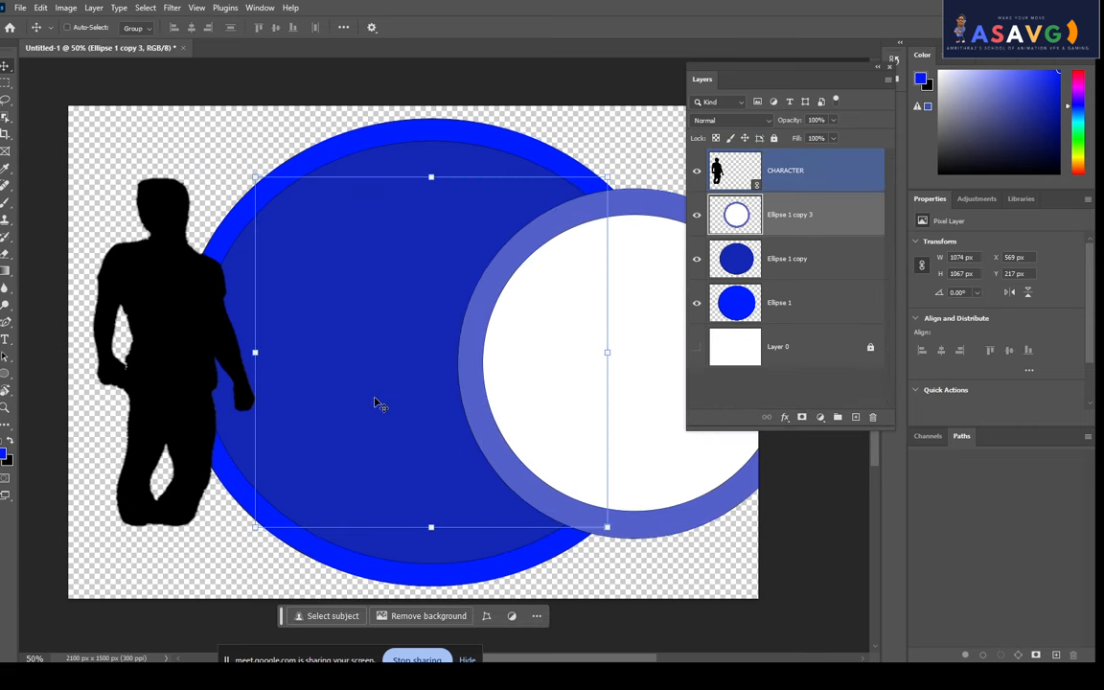
pyautogui.moveTo(355, 223)
pyautogui.mouseDown()
pyautogui.moveTo(320, 210)
pyautogui.moveTo(328, 242)
pyautogui.moveTo(335, 221)
pyautogui.mouseUp()
# Move the silhouette back over the rings to about X 895 px, Y 220 px and clip the CHARACTER layer to Ellipse 1 copy 3.
pyautogui.click(796, 171)
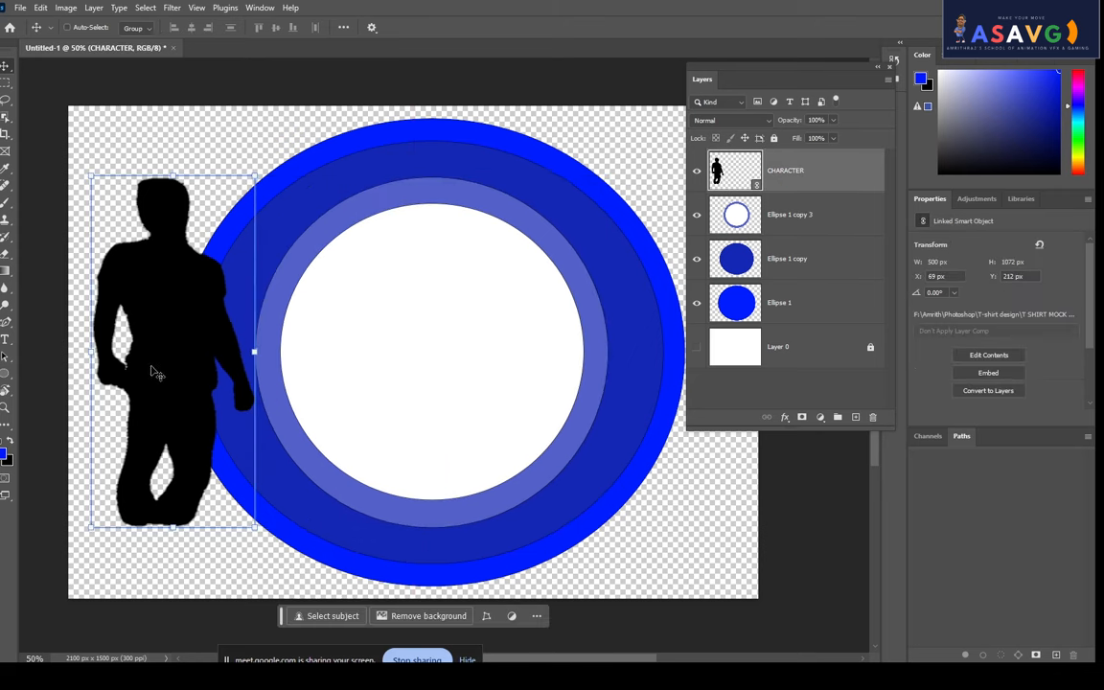
pyautogui.moveTo(181, 405); pyautogui.dragTo(458, 409)
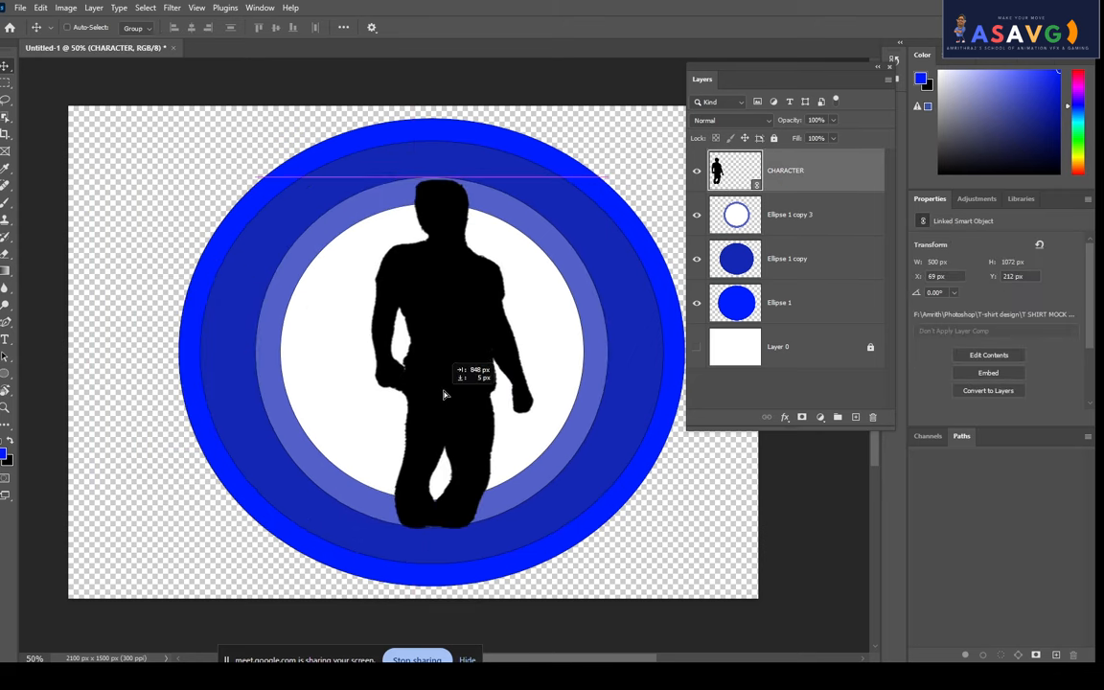
pyautogui.rightClick(813, 176)
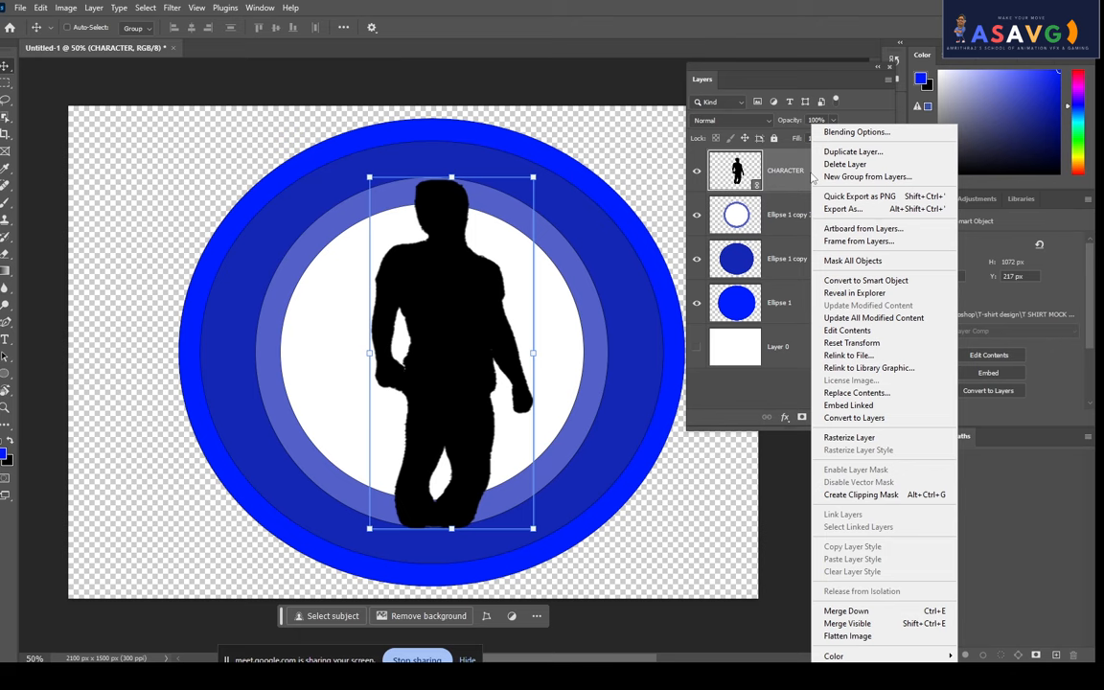
pyautogui.click(872, 496)
pyautogui.moveTo(465, 442)
pyautogui.mouseDown()
pyautogui.moveTo(477, 340)
pyautogui.moveTo(474, 477)
pyautogui.moveTo(450, 461)
pyautogui.moveTo(470, 430)
pyautogui.moveTo(467, 469)
pyautogui.moveTo(464, 439)
pyautogui.mouseUp()
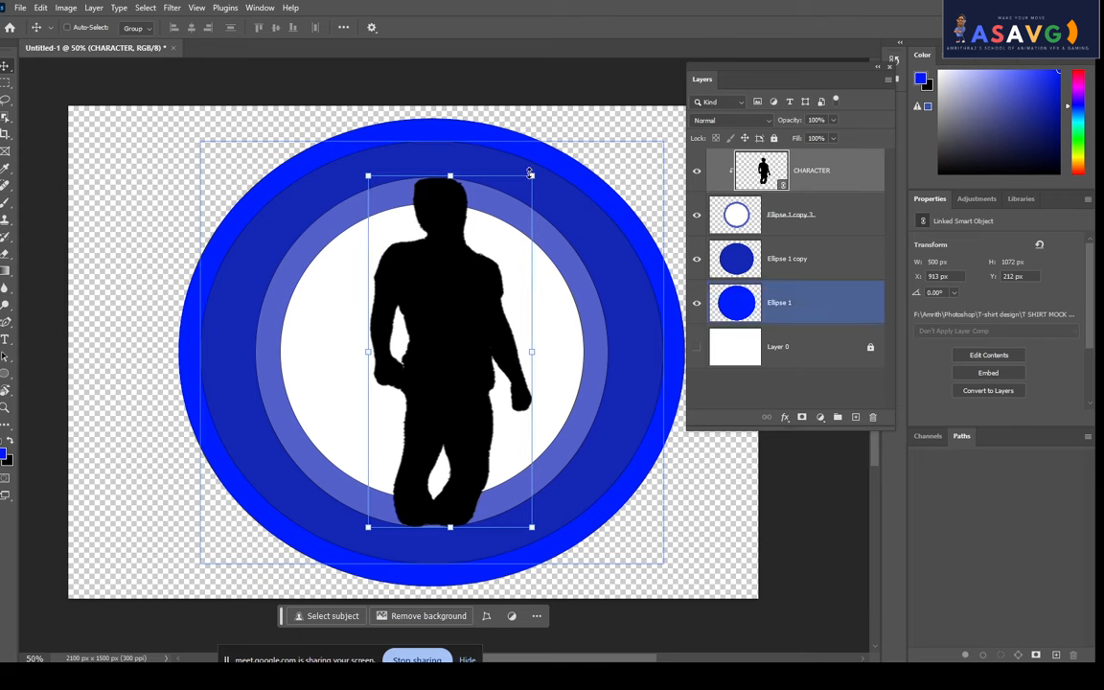
pyautogui.moveTo(529, 176)
pyautogui.mouseDown()
pyautogui.moveTo(533, 166)
pyautogui.moveTo(524, 181)
pyautogui.mouseUp()
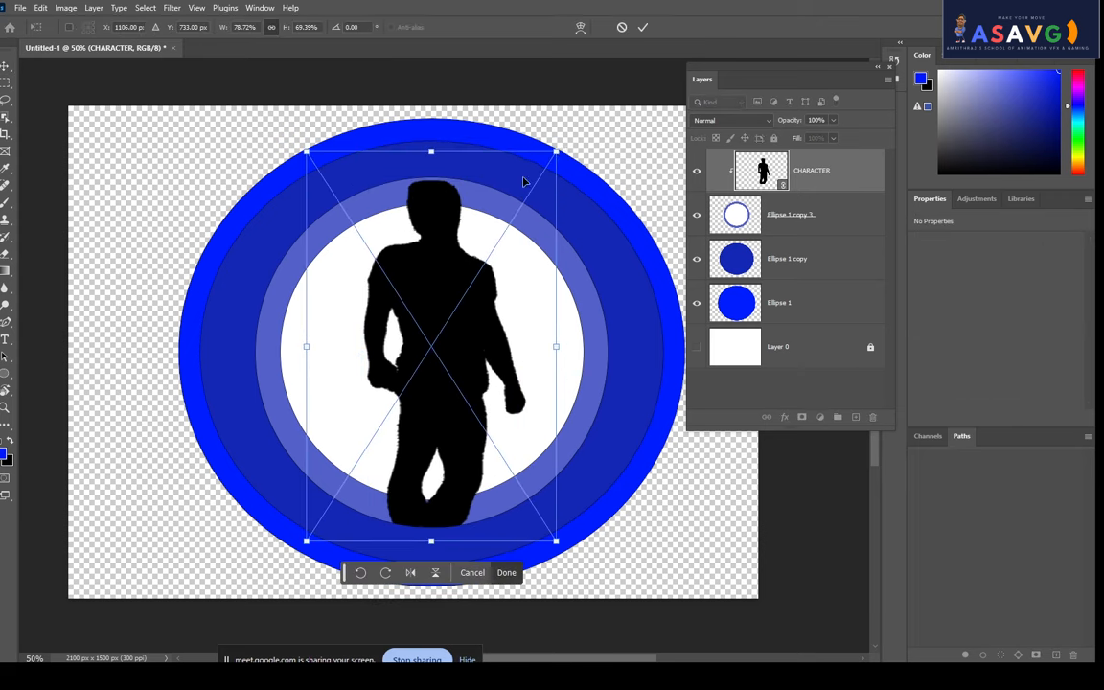
pyautogui.press('Return')
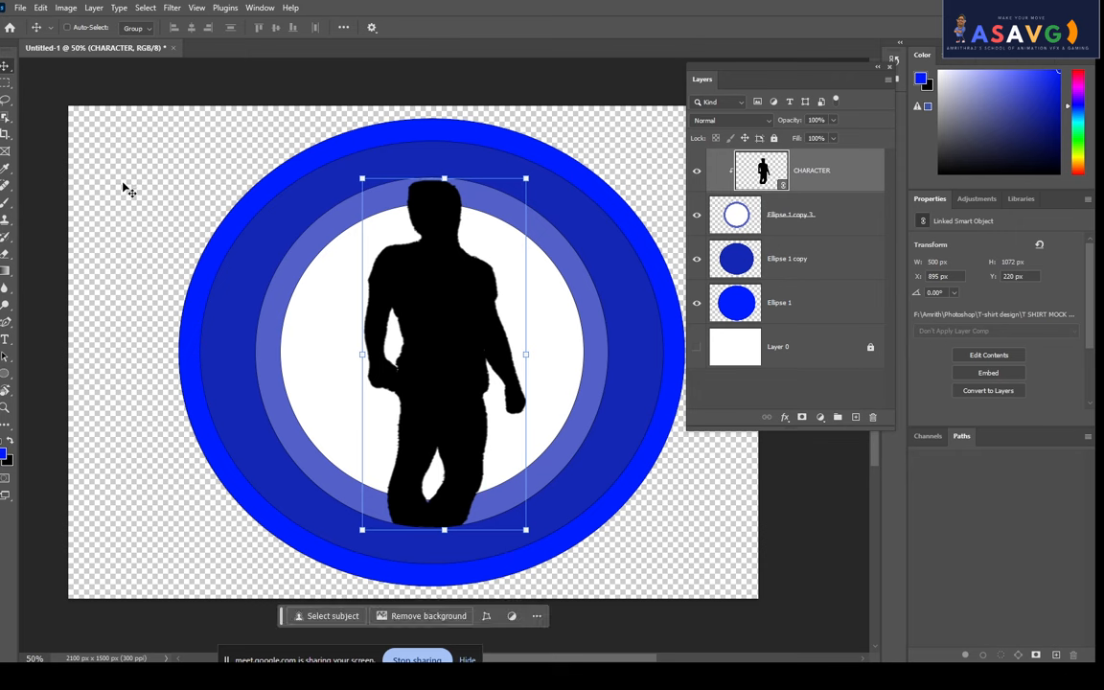
pyautogui.click(792, 267)
pyautogui.keyDown('shift'); pyautogui.click(801, 224); pyautogui.keyUp('shift')
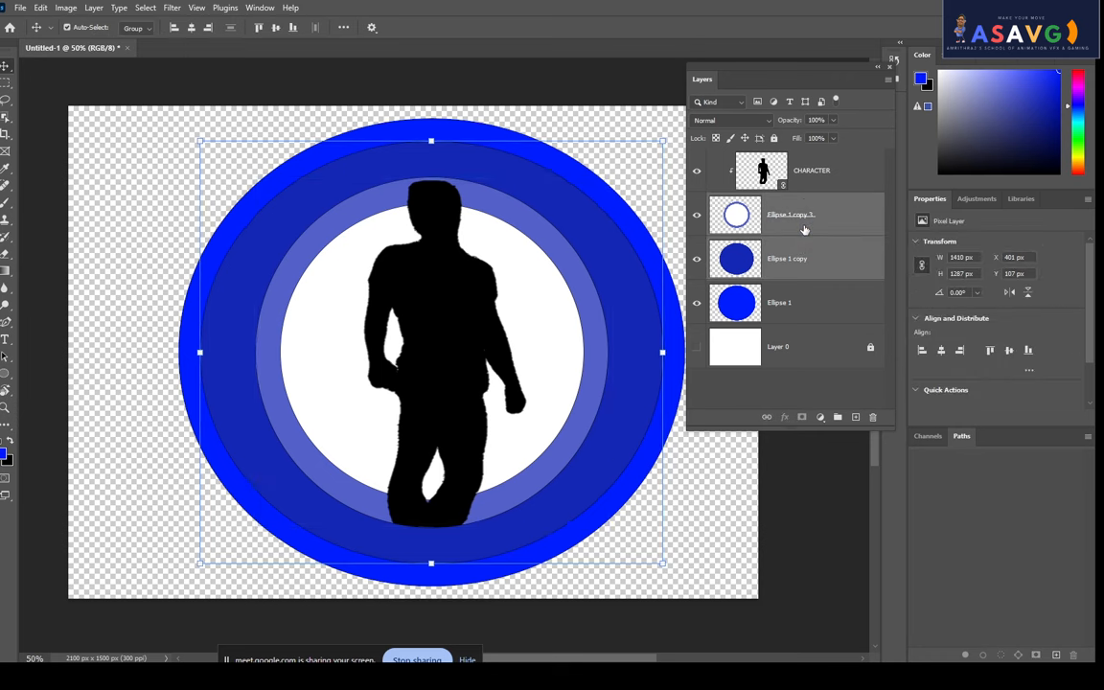
pyautogui.click(798, 213)
pyautogui.click(806, 256)
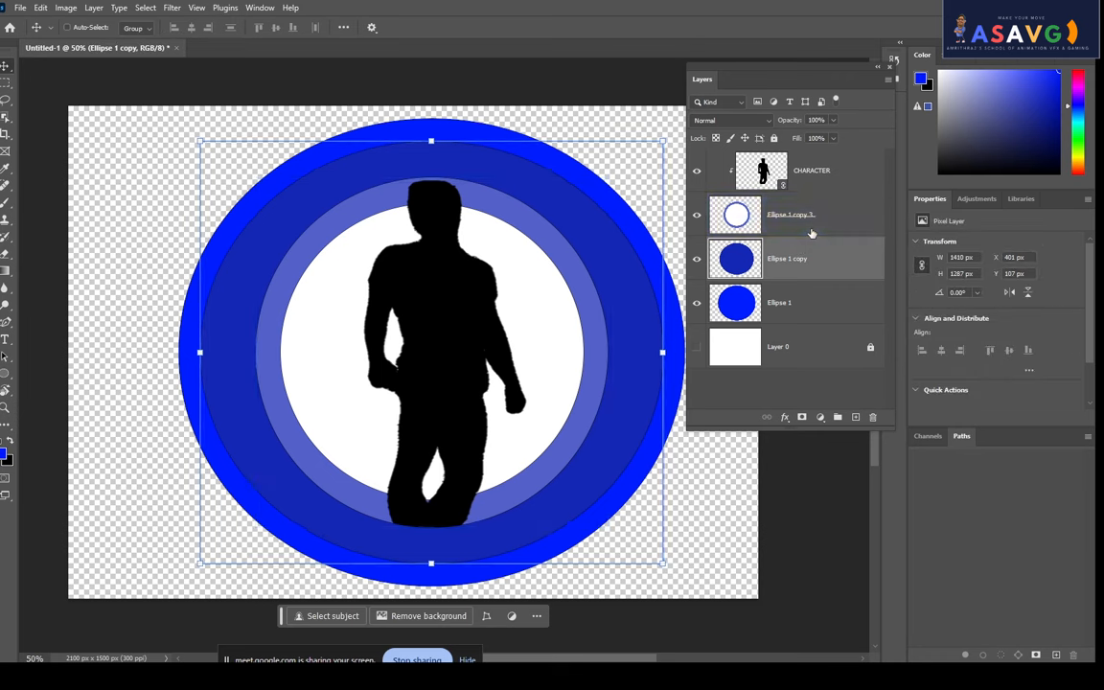
pyautogui.keyDown('shift'); pyautogui.click(809, 232); pyautogui.keyUp('shift')
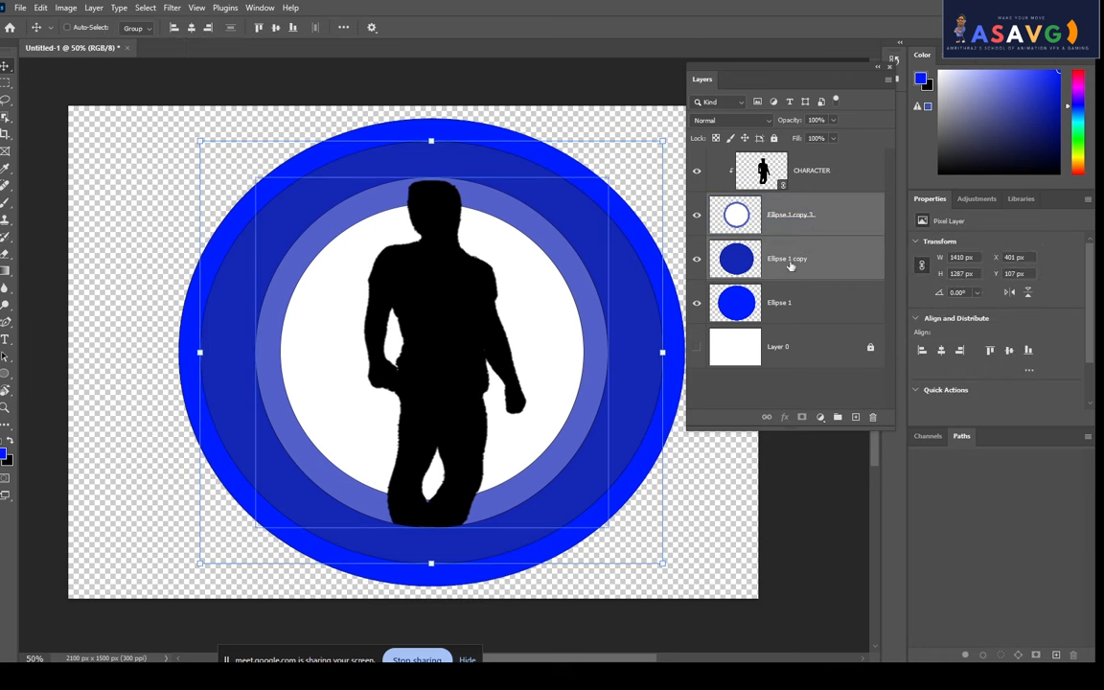
pyautogui.click(795, 256)
pyautogui.keyDown('shift'); pyautogui.click(800, 231); pyautogui.keyUp('shift')
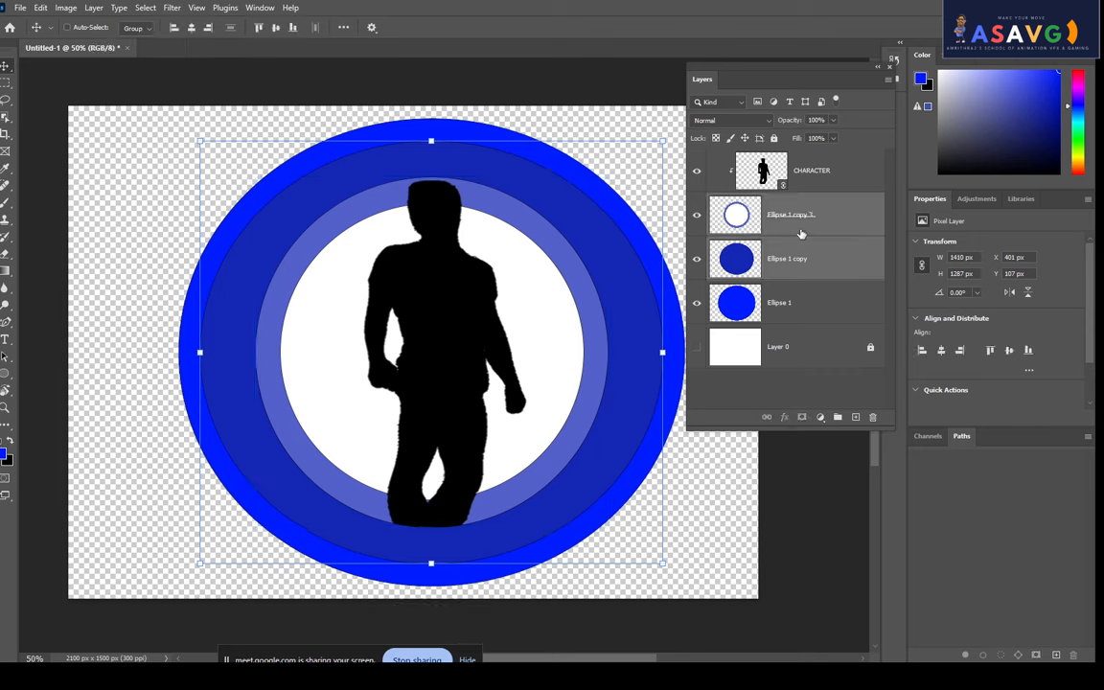
# Release the CHARACTER layer's clipping mask from Ellipse 1 copy 3.
pyautogui.click(746, 180)
pyautogui.rightClick(856, 172)
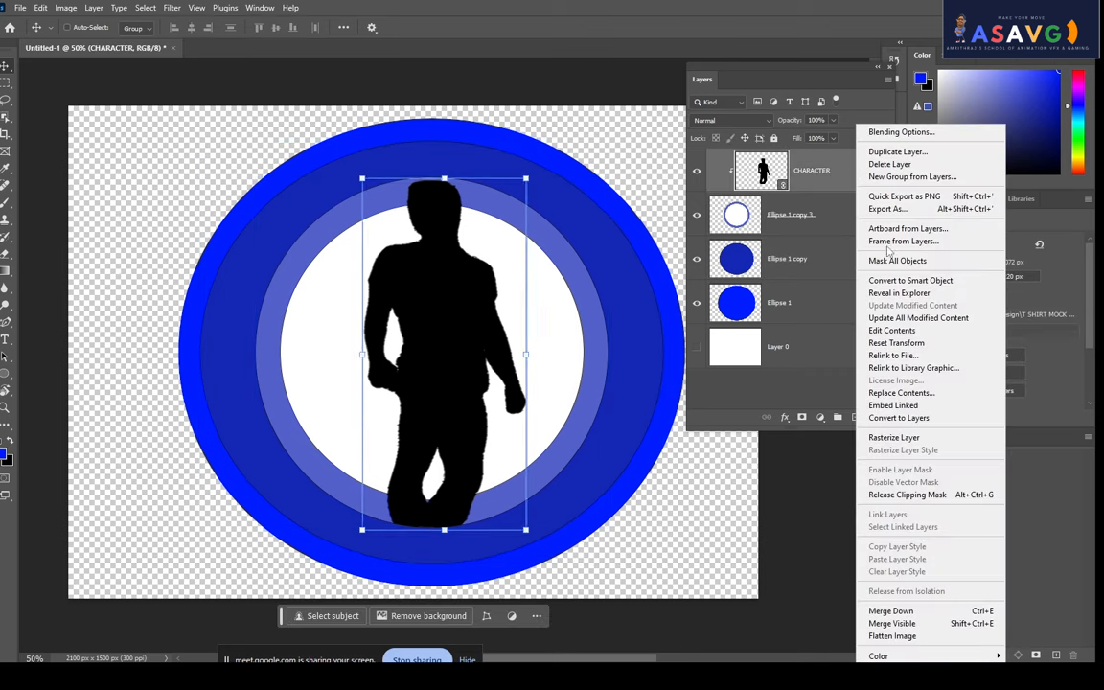
pyautogui.click(922, 498)
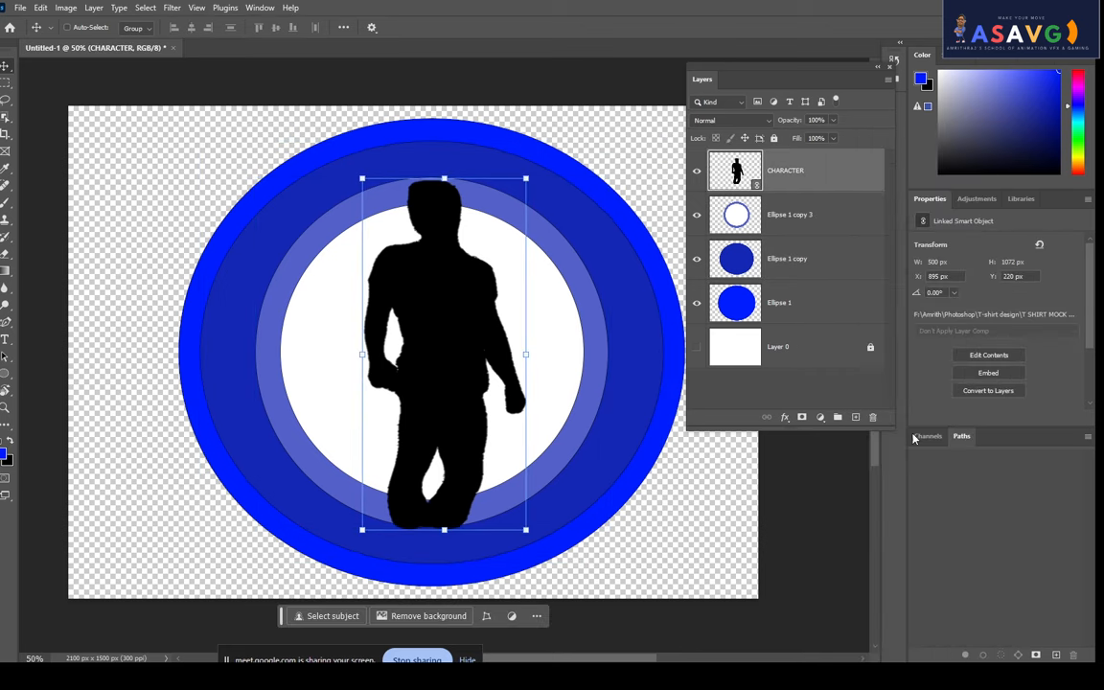
# Merge the Ellipse 1 copy 3 and Ellipse 1 copy layers, and try clipping the CHARACTER layer to the merged ellipse.
pyautogui.click(824, 224)
pyautogui.keyDown('shift'); pyautogui.click(817, 263); pyautogui.keyUp('shift')
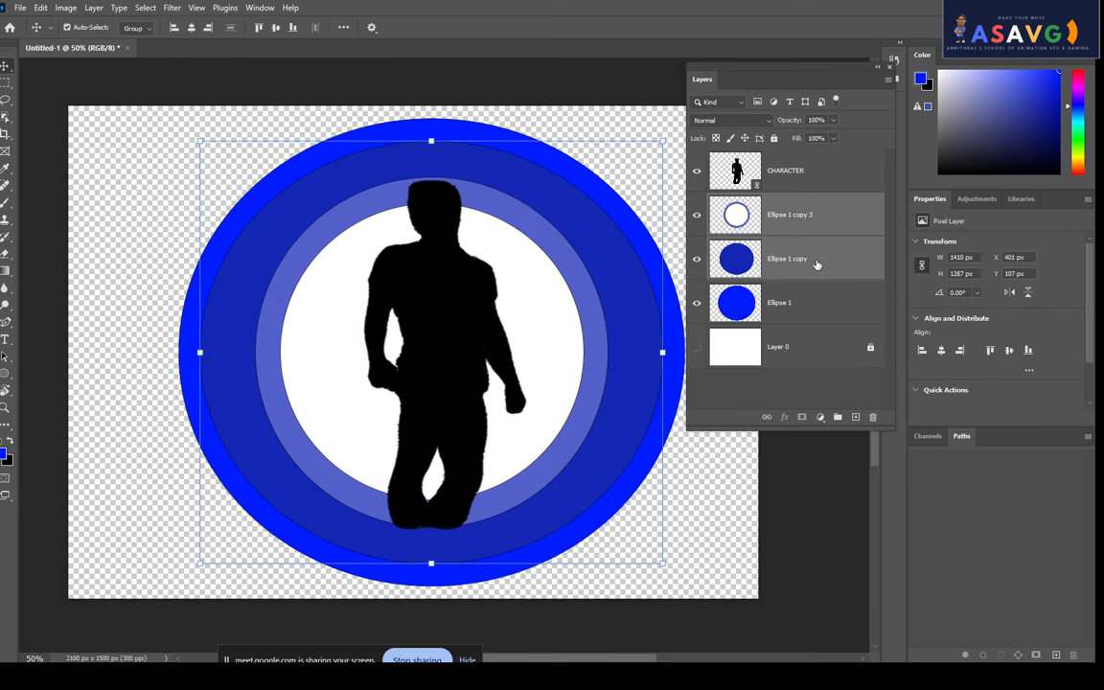
pyautogui.hotkey('ctrl', 'e')
pyautogui.click(820, 179)
pyautogui.rightClick(819, 179)
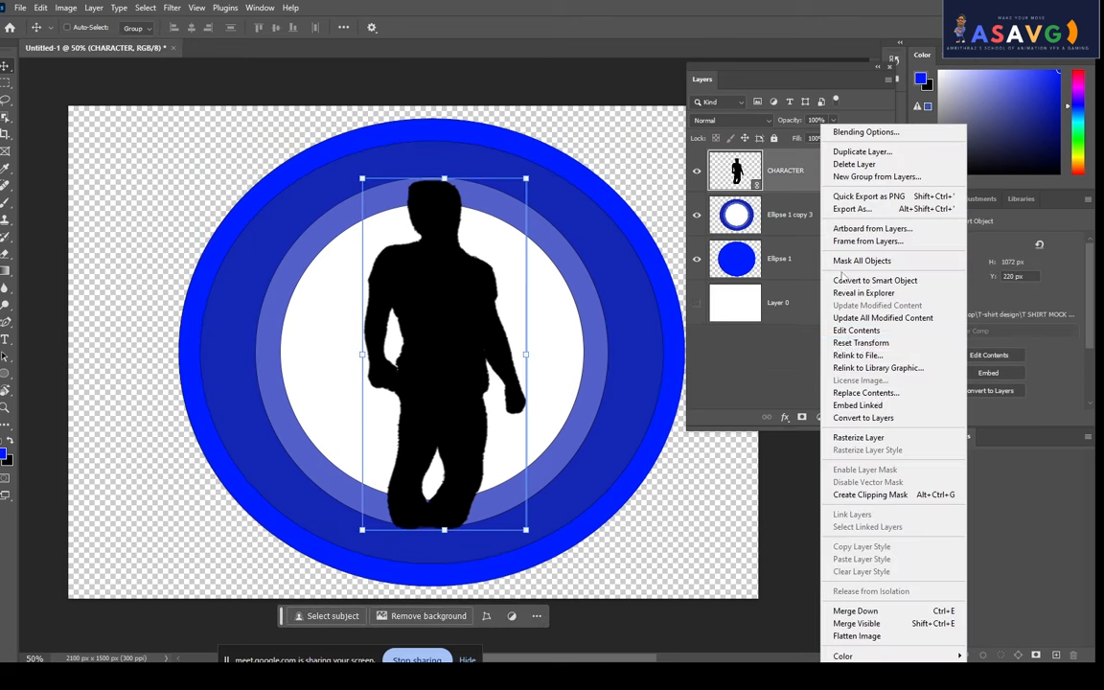
pyautogui.click(886, 495)
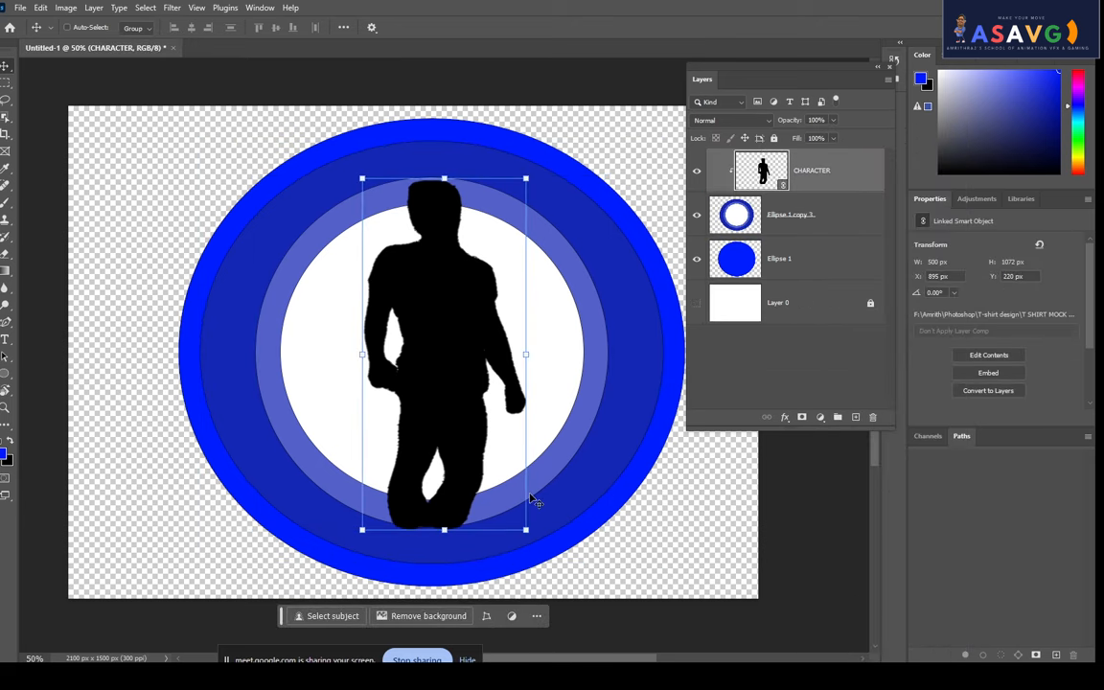
pyautogui.hotkey('ctrl', 'z')
# Move the silhouette up and enlarge it to about 619 × 1327 px, at about X 946 px, Y 58 px.
pyautogui.moveTo(455, 370); pyautogui.dragTo(464, 316)
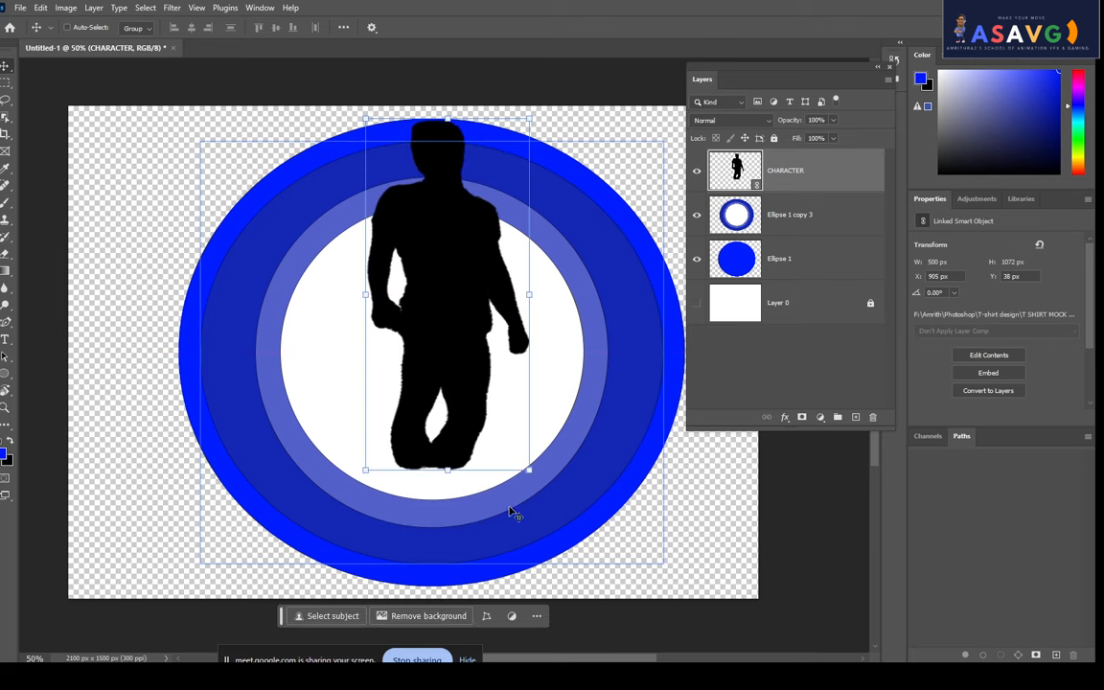
pyautogui.moveTo(529, 469); pyautogui.dragTo(586, 605)
pyautogui.hotkey('ctrl', 'z')
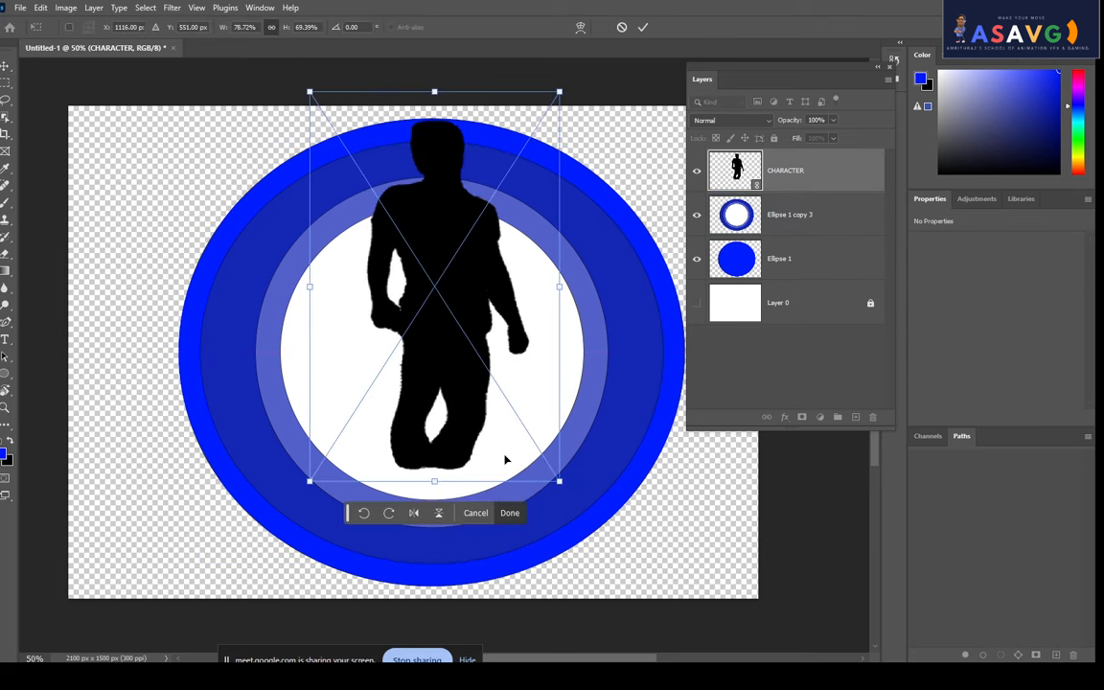
pyautogui.moveTo(562, 486); pyautogui.dragTo(623, 577)
pyautogui.press('Escape')
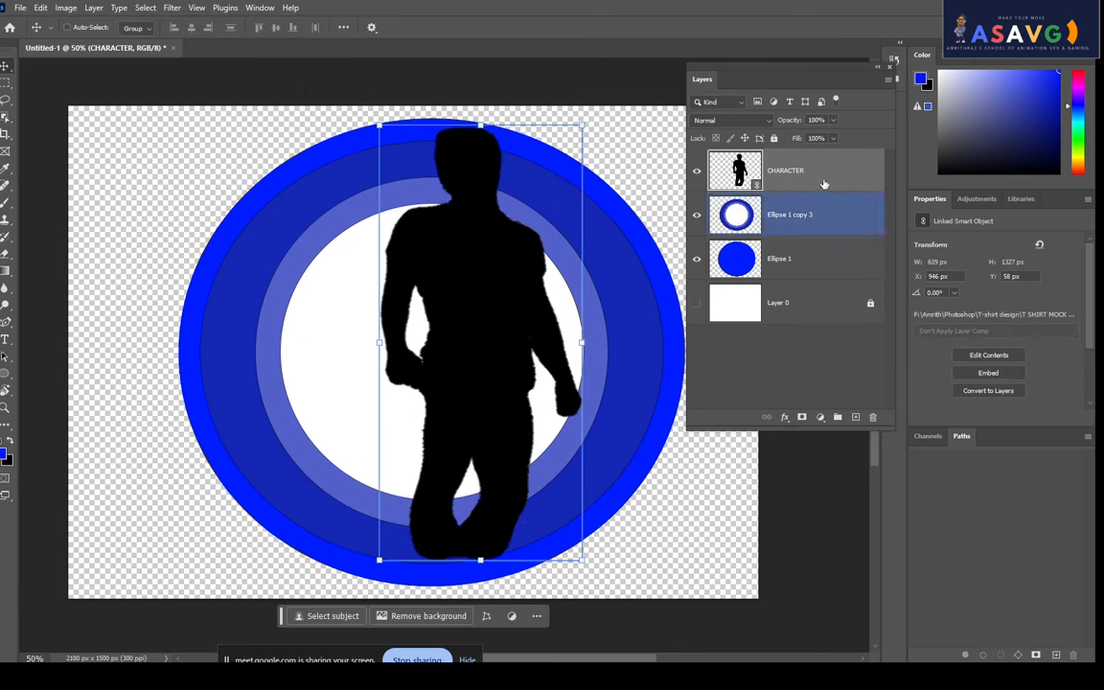
# Clip the enlarged CHARACTER layer to the merged ellipse, and try moving and scaling the silhouette within it.
pyautogui.rightClick(825, 175)
pyautogui.click(868, 494)
pyautogui.moveTo(449, 347); pyautogui.dragTo(403, 342)
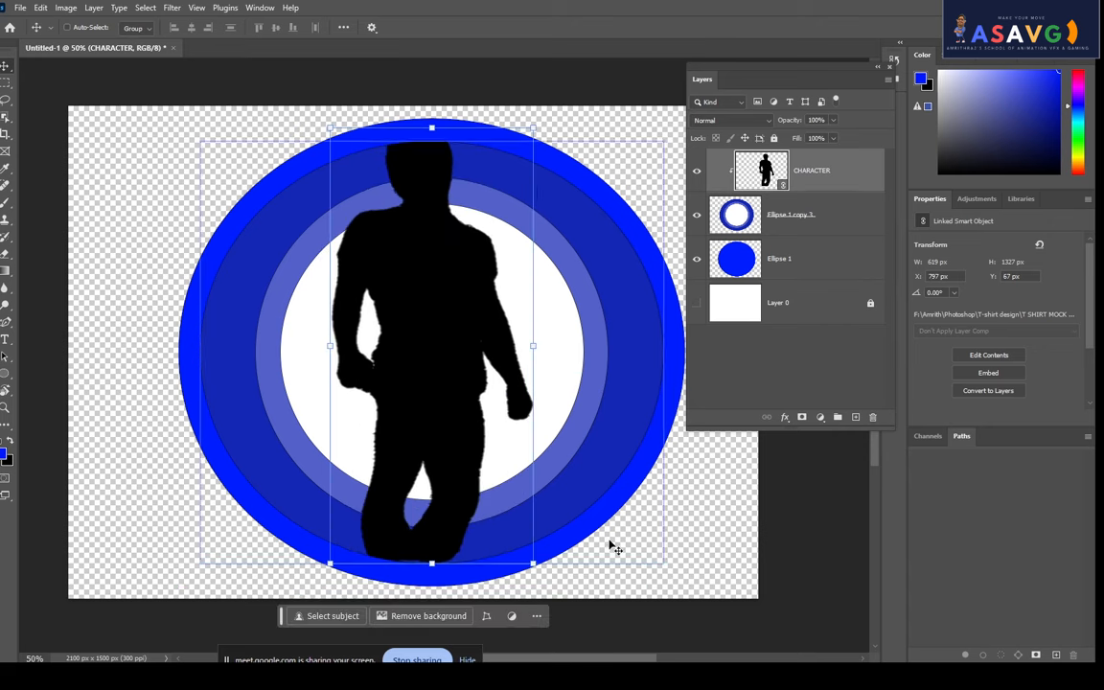
pyautogui.hotkey('ctrl', 't')
pyautogui.moveTo(534, 569); pyautogui.dragTo(564, 598)
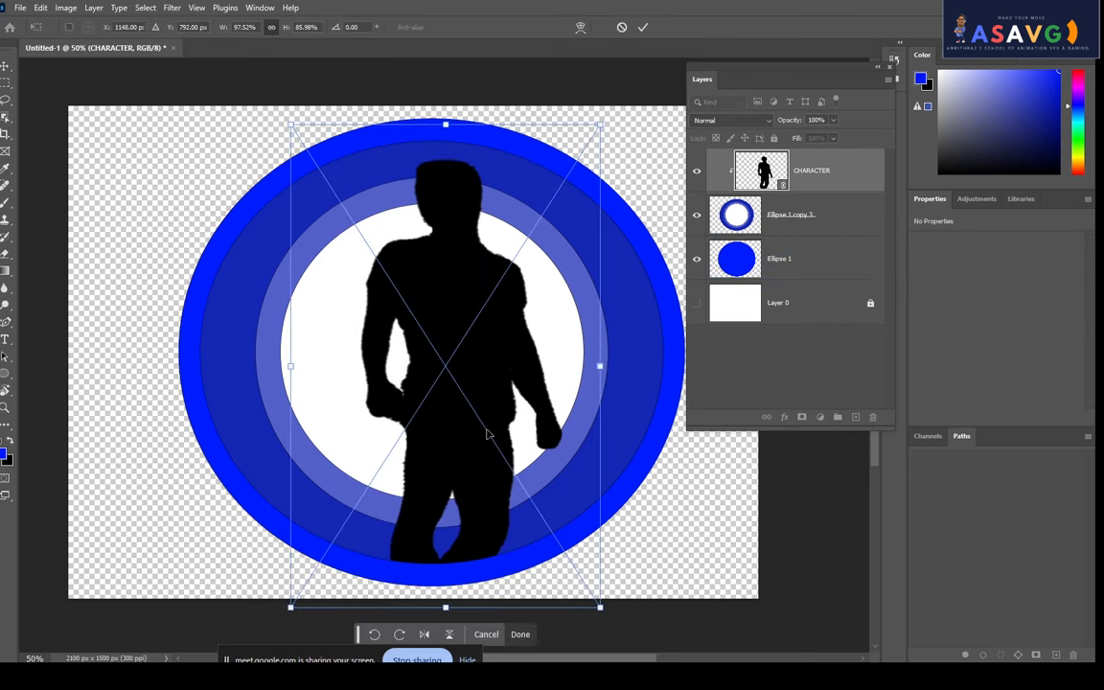
pyautogui.moveTo(484, 402); pyautogui.dragTo(452, 381)
pyautogui.hotkey('ctrl', 'z')
pyautogui.hotkey('ctrl', 'z')
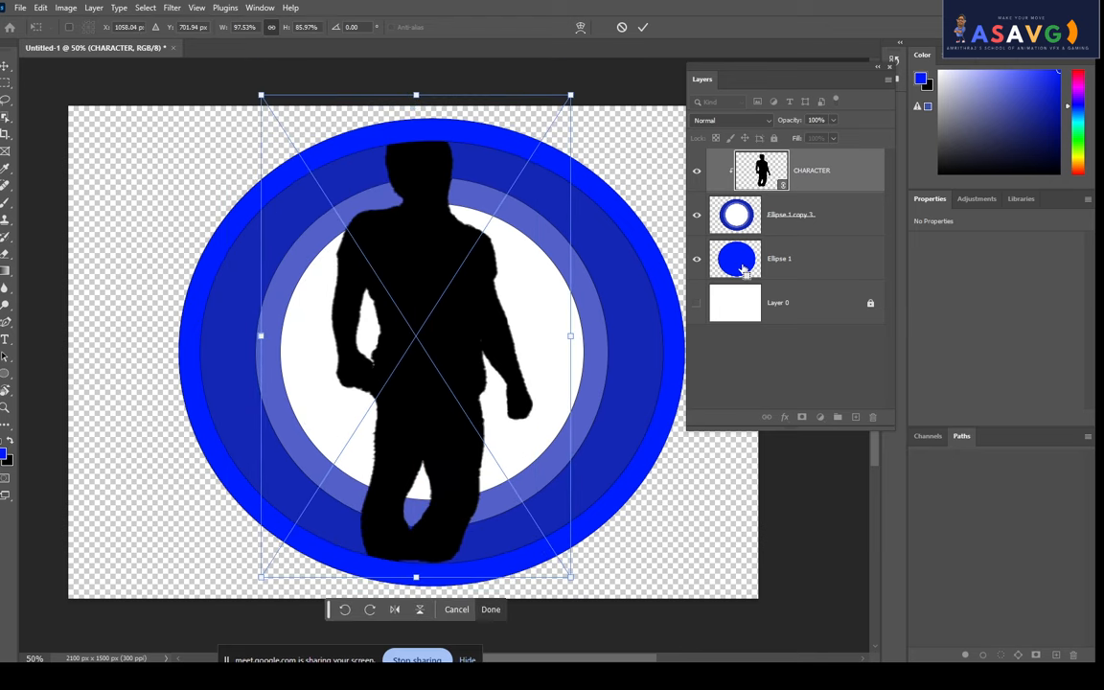
# Release the clipping mask, and undo the silhouette's enlargement and the merge of Ellipse 1 copy 3 with Ellipse 1 copy.
pyautogui.click(818, 217)
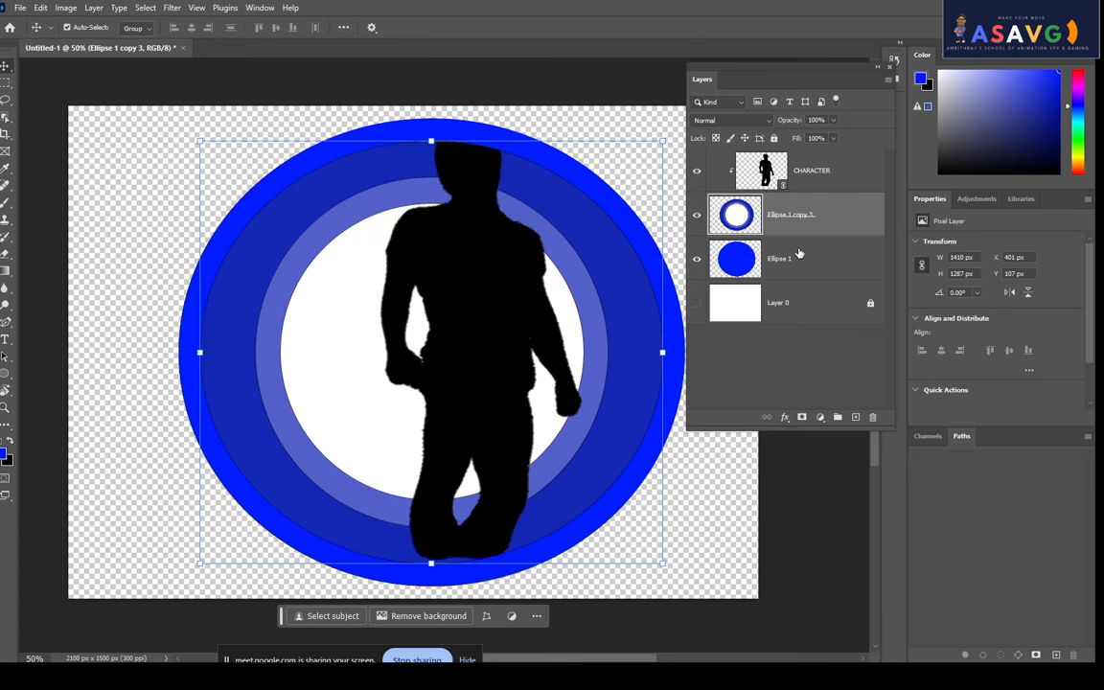
pyautogui.hotkey('ctrl', 'alt', 'g')
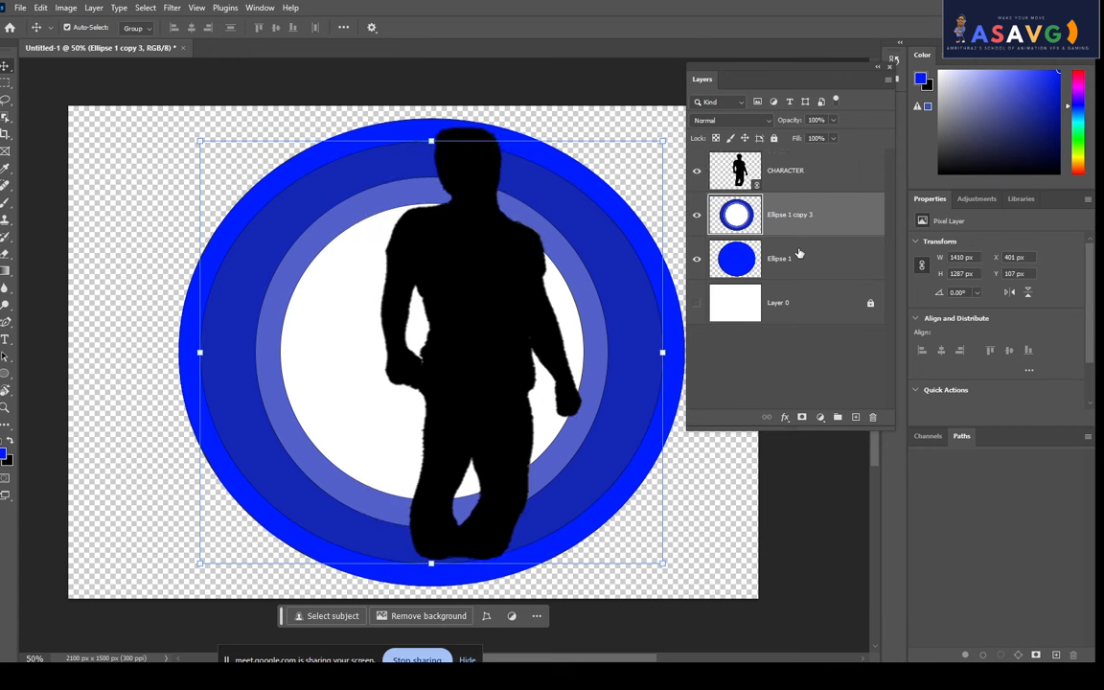
pyautogui.hotkey('ctrl', 'z')
pyautogui.hotkey('ctrl', 'z')
pyautogui.hotkey('ctrl', 'z')
pyautogui.hotkey('ctrl', 'z')
pyautogui.hotkey('ctrl', 'z')
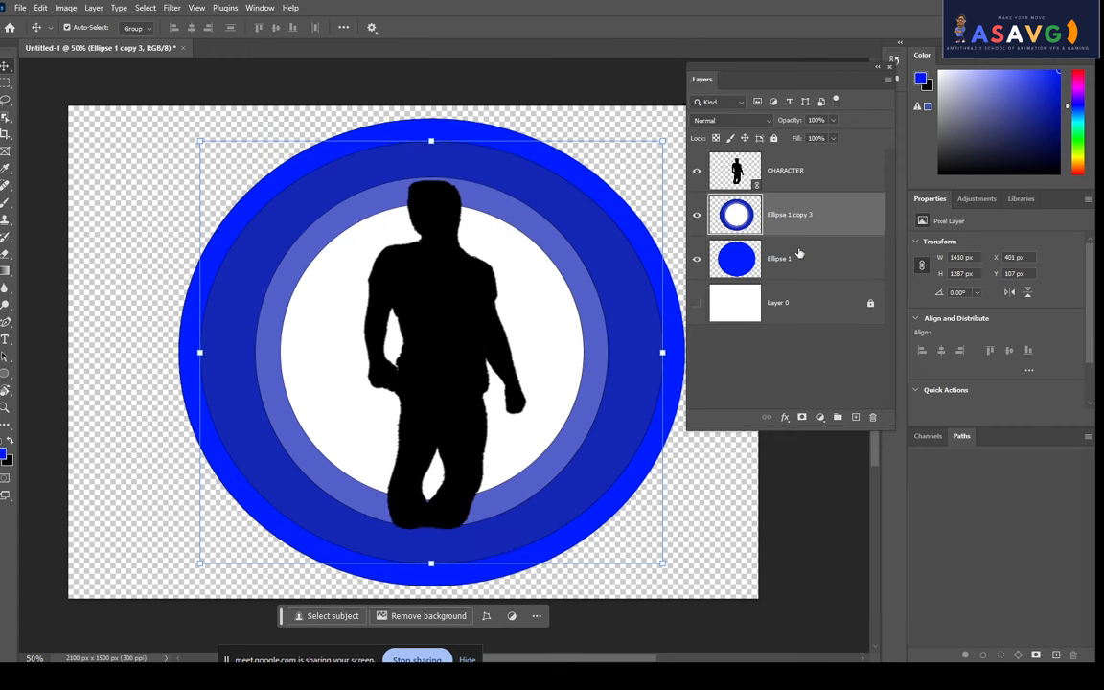
pyautogui.click(830, 223)
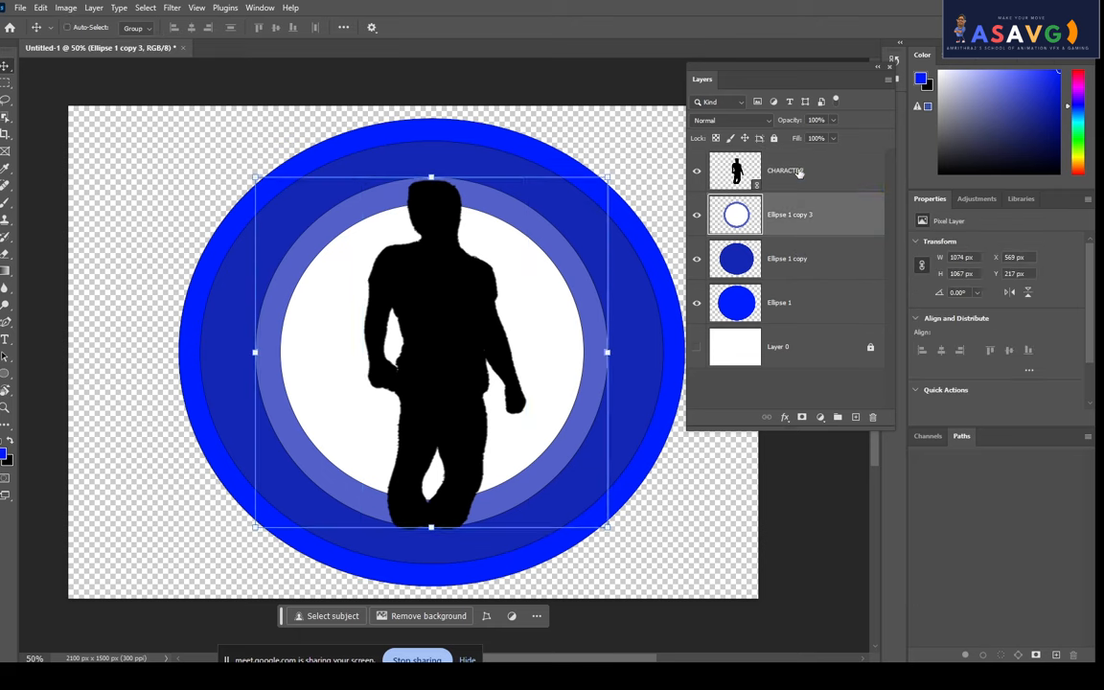
# Scale the character silhouette to about 510 × 1191 px and place it at about X 875 px, Y 270 px.
pyautogui.click(796, 170)
pyautogui.moveTo(451, 375)
pyautogui.mouseDown()
pyautogui.moveTo(464, 348)
pyautogui.moveTo(464, 361)
pyautogui.mouseUp()
pyautogui.hotkey('ctrl', 't')
pyautogui.moveTo(532, 519); pyautogui.dragTo(534, 595)
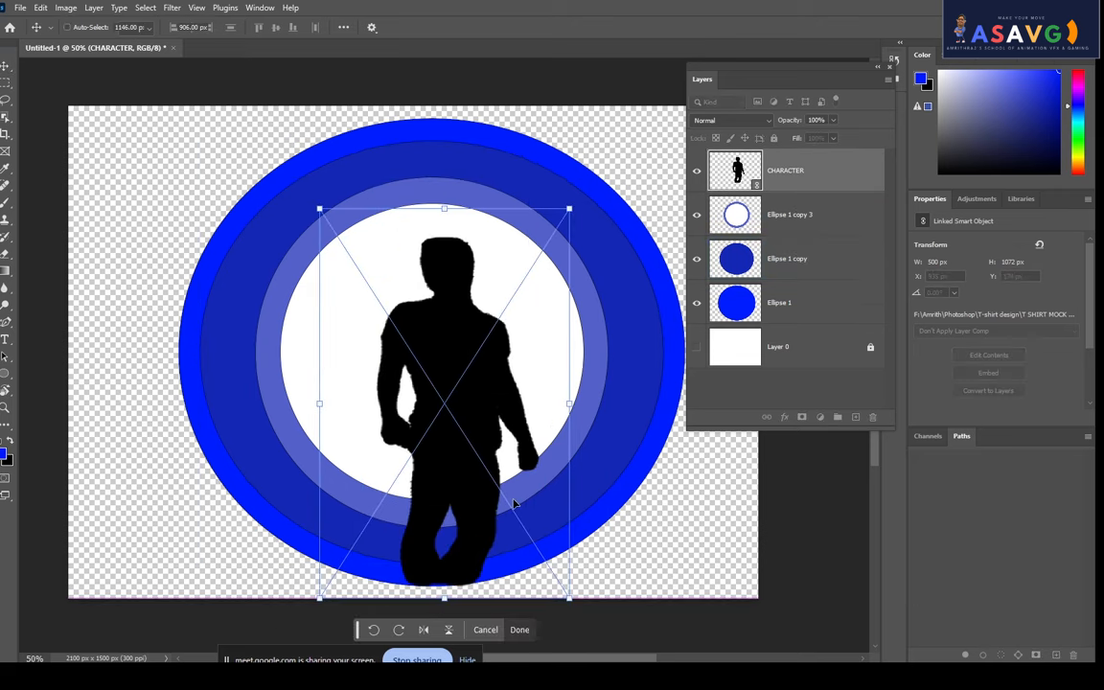
pyautogui.moveTo(505, 490); pyautogui.dragTo(495, 489)
pyautogui.moveTo(556, 596); pyautogui.dragTo(584, 611)
pyautogui.moveTo(504, 368); pyautogui.dragTo(498, 225)
pyautogui.moveTo(677, 430); pyautogui.dragTo(667, 567)
pyautogui.moveTo(568, 63); pyautogui.dragTo(549, 174)
pyautogui.press('Return')
# Clip the CHARACTER layer to Ellipse 1 copy 3 and move the silhouette up to about X 871 px, Y 217 px.
pyautogui.rightClick(835, 169)
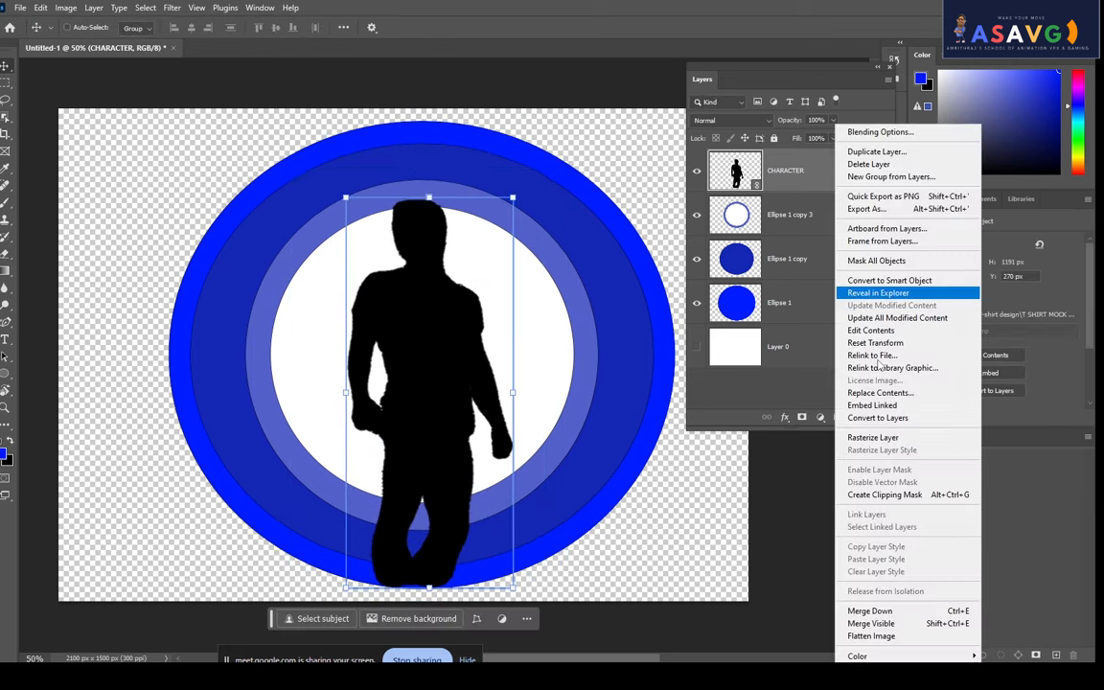
pyautogui.click(814, 445)
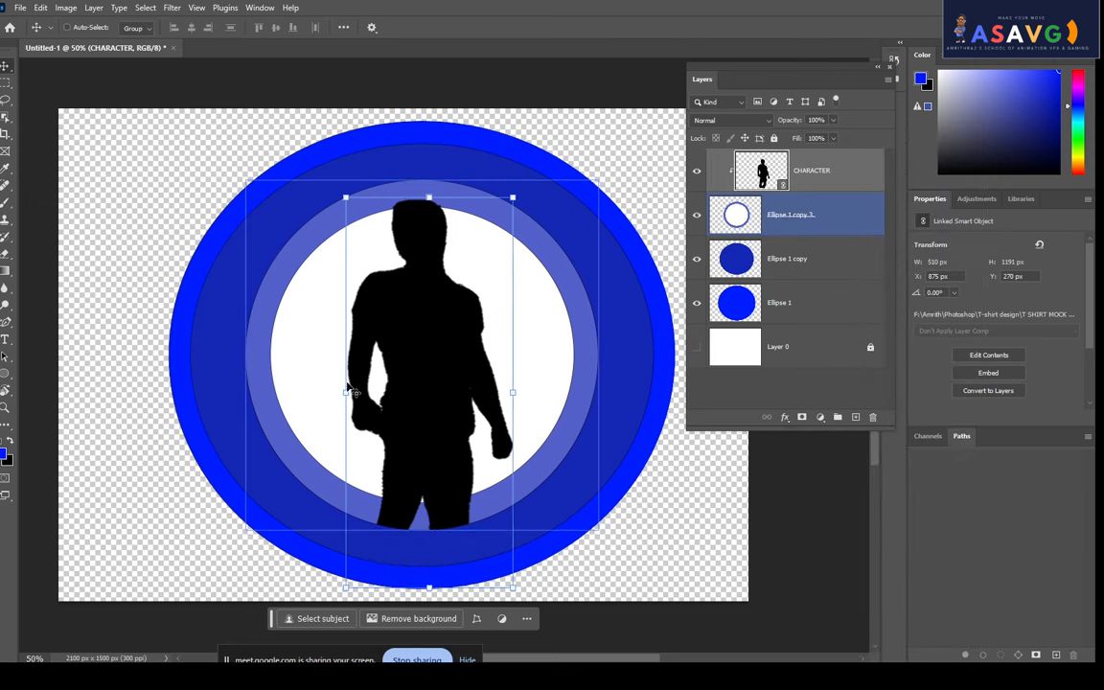
pyautogui.moveTo(428, 388)
pyautogui.mouseDown()
pyautogui.moveTo(428, 397)
pyautogui.moveTo(441, 388)
pyautogui.moveTo(422, 385)
pyautogui.mouseUp()
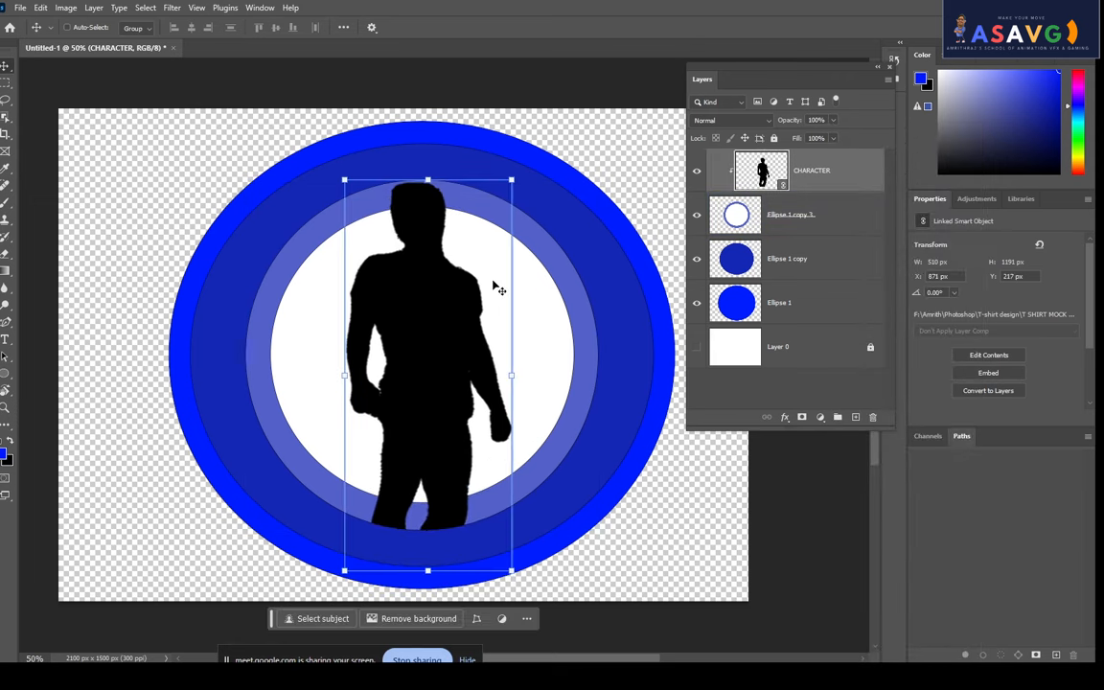
# Scale the clipped silhouette down to about 498 × 1162 px and reposition it at about X 896 px, Y 243 px.
pyautogui.moveTo(425, 179); pyautogui.dragTo(431, 156)
pyautogui.hotkey('ctrl', 'z')
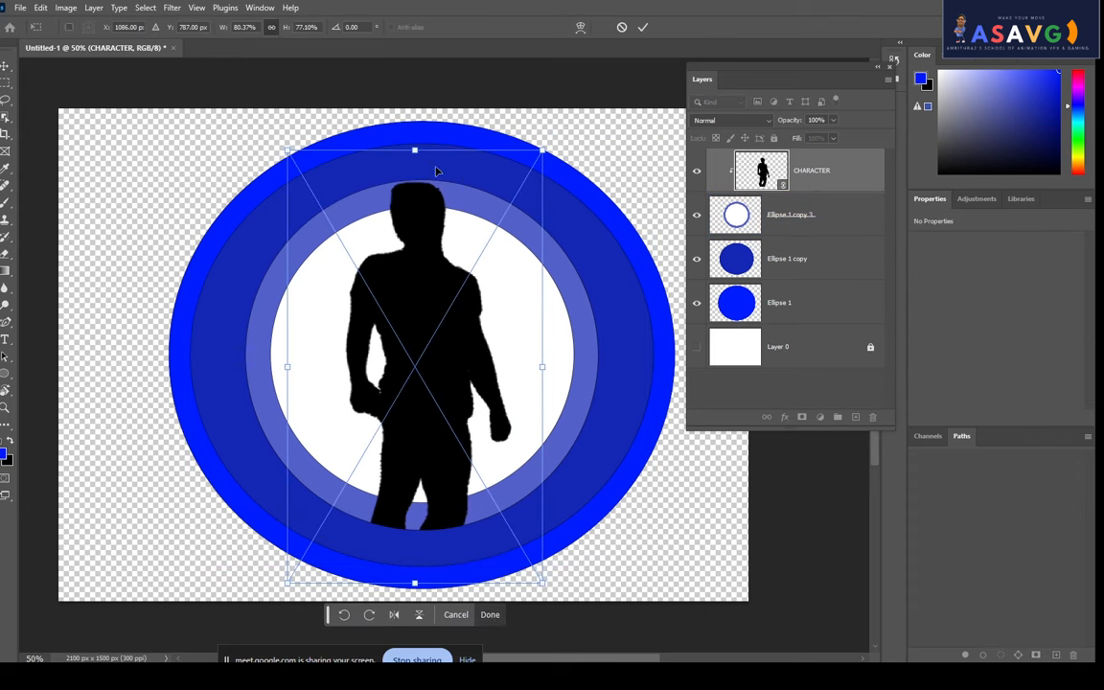
pyautogui.moveTo(543, 148); pyautogui.dragTo(537, 161)
pyautogui.moveTo(458, 316); pyautogui.dragTo(468, 313)
pyautogui.press('Return')
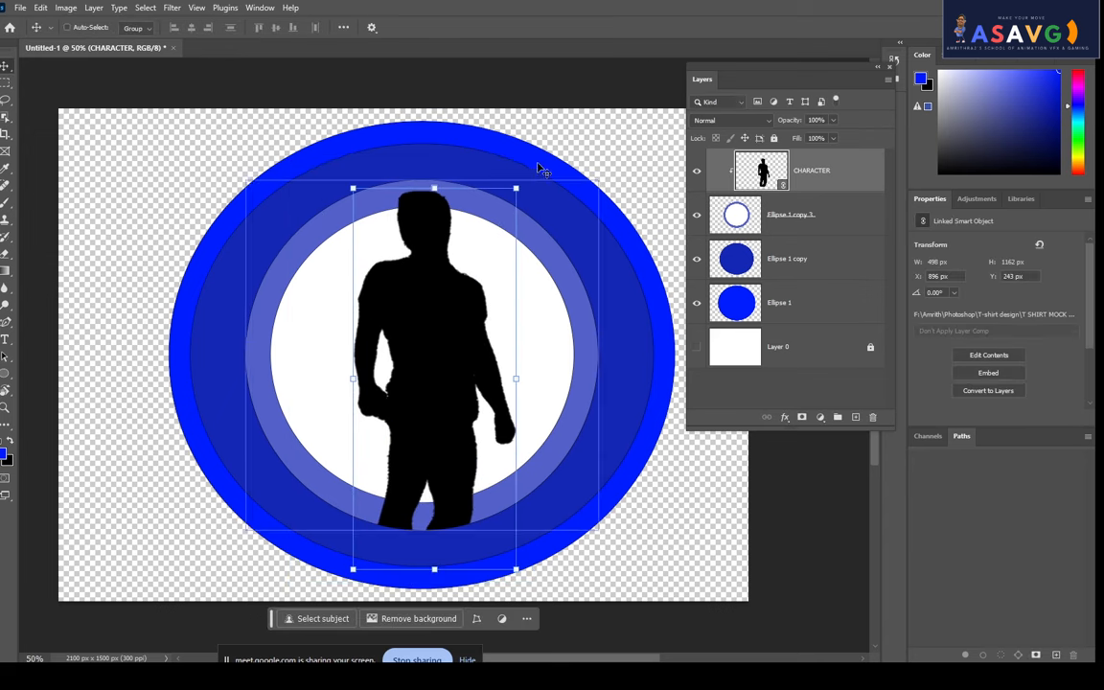
pyautogui.click(614, 123)
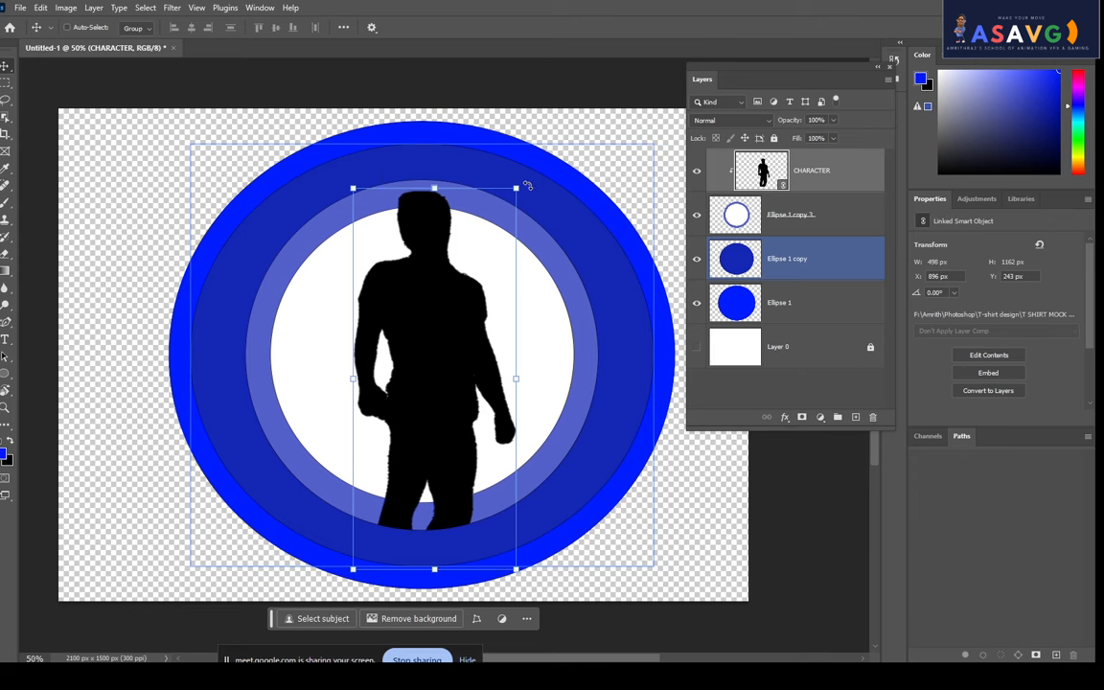
pyautogui.click(763, 175)
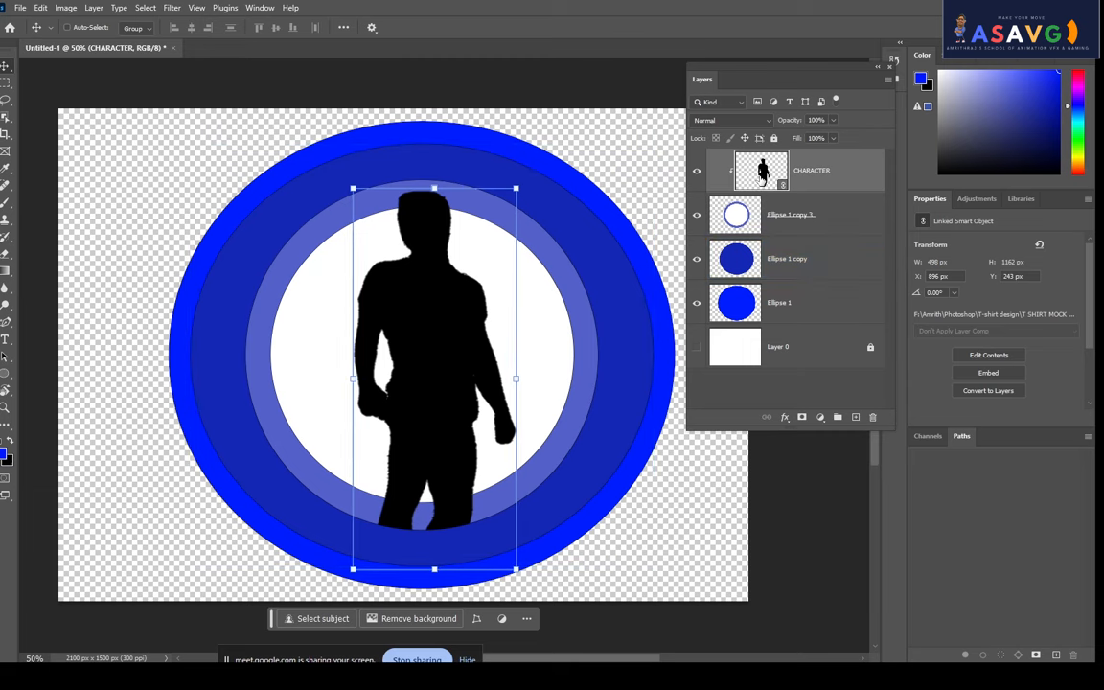
pyautogui.hotkey('ctrl', 'i')
pyautogui.hotkey('ctrl', 'z')
# Hide the Ellipse 1 copy and Ellipse 1 layers, leaving only CHARACTER and Ellipse 1 copy 3 visible.
pyautogui.click(697, 215)
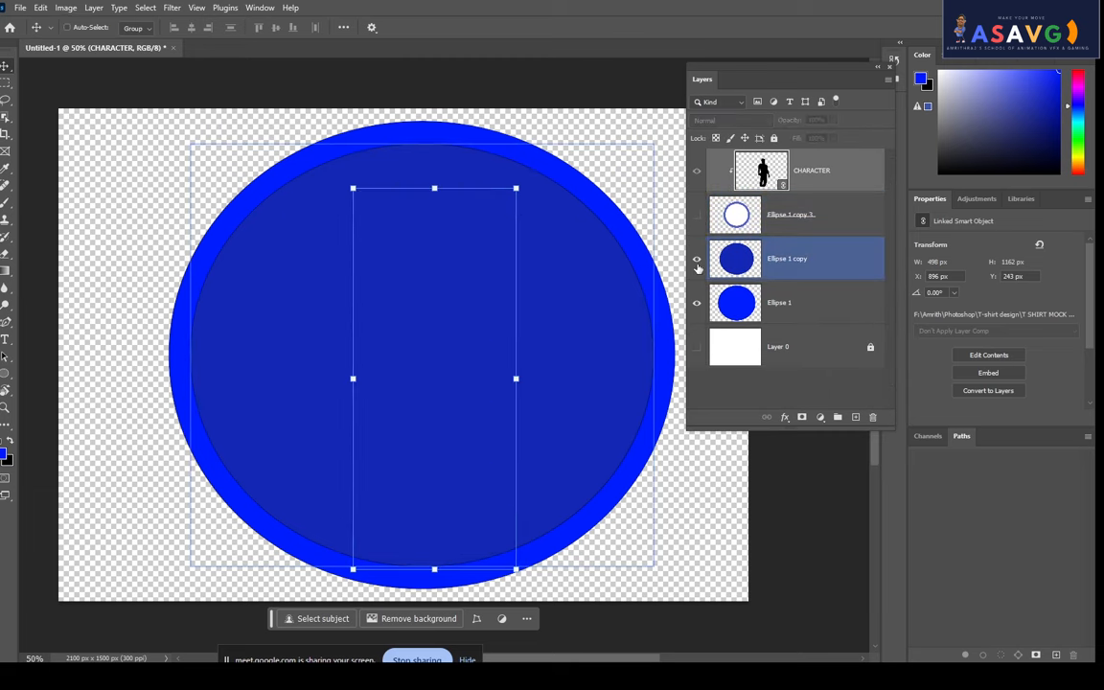
pyautogui.click(697, 259)
pyautogui.click(697, 302)
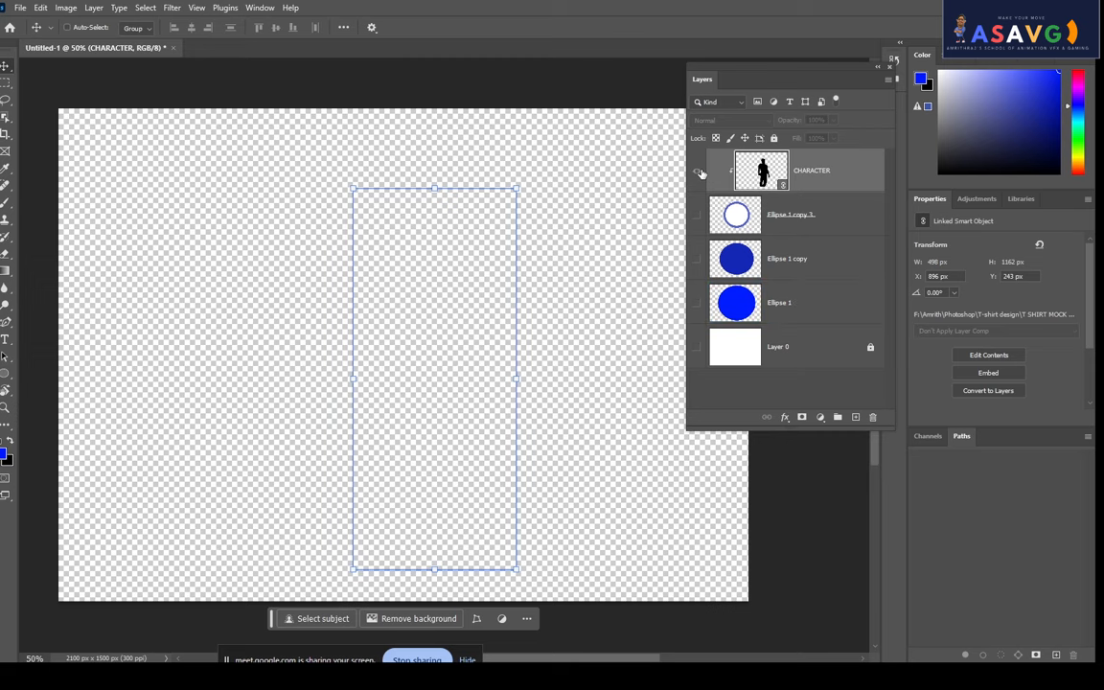
pyautogui.moveTo(697, 170); pyautogui.dragTo(696, 215)
pyautogui.click(698, 217)
pyautogui.click(698, 216)
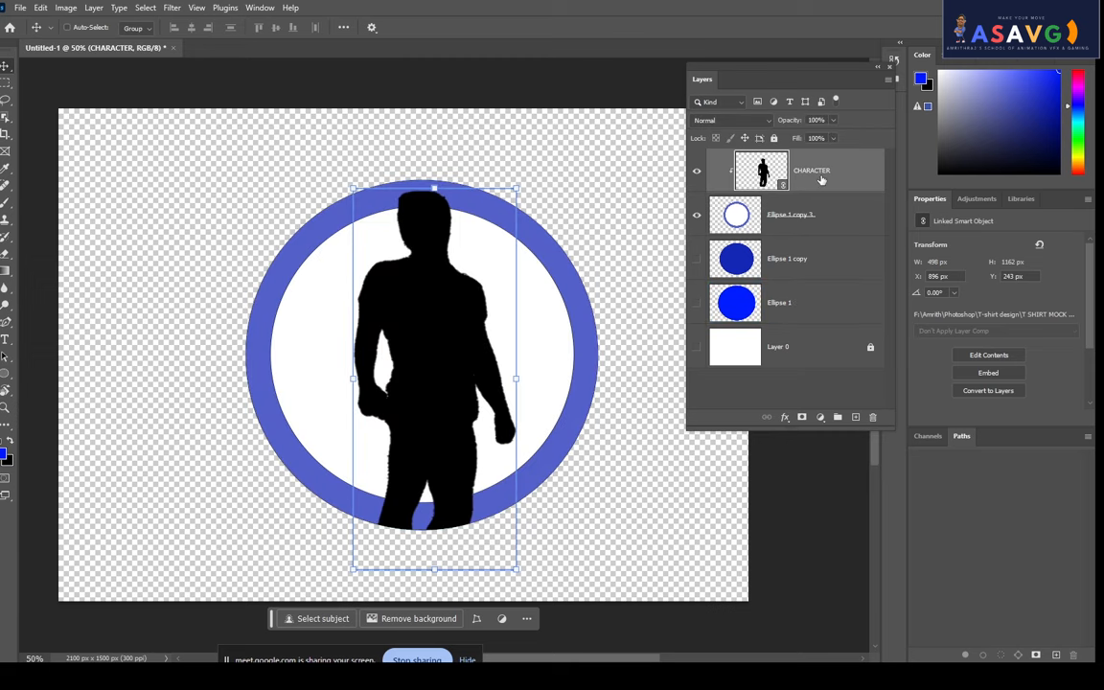
# Release the CHARACTER layer from its clipping mask on Ellipse 1 copy 3.
pyautogui.rightClick(822, 180)
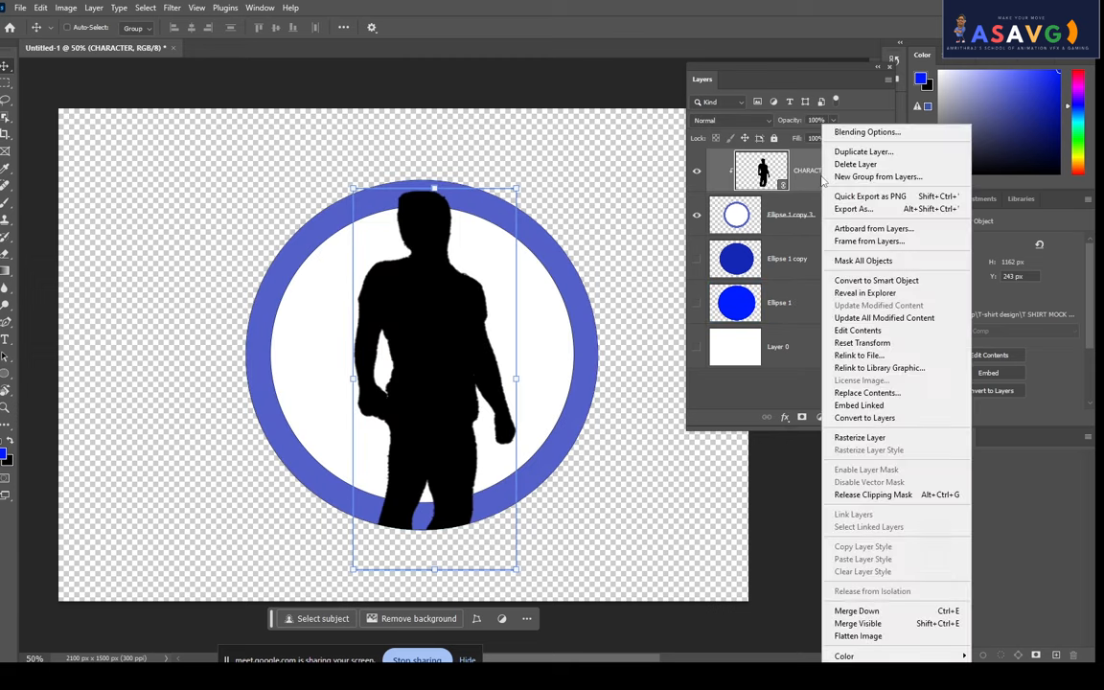
pyautogui.click(875, 495)
pyautogui.keyDown('shift'); pyautogui.click(721, 203); pyautogui.keyUp('shift')
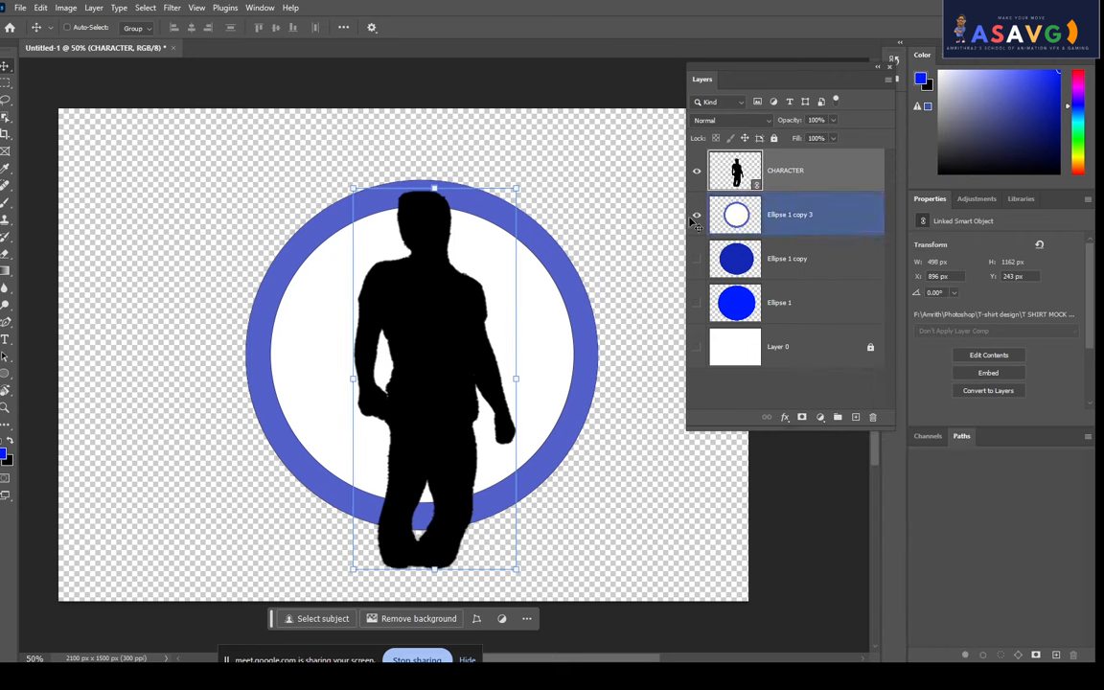
# Hide Ellipse 1 copy 3 and invert the character silhouette to white and back to black with two Invert smart filters.
pyautogui.click(697, 215)
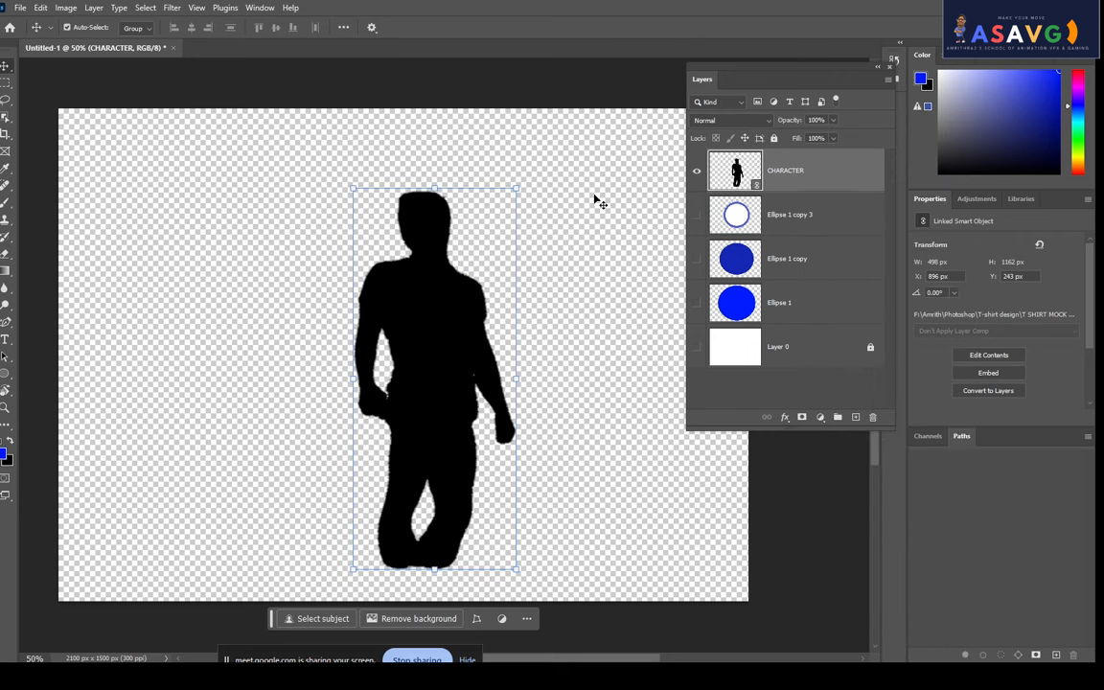
pyautogui.hotkey('ctrl', 'i')
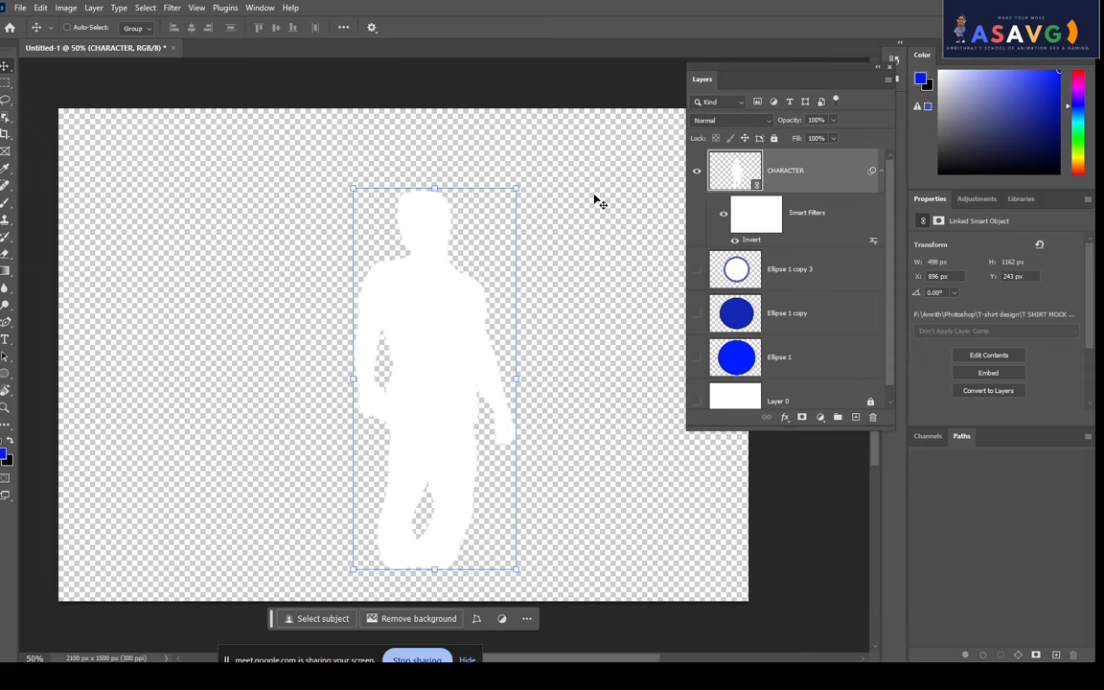
pyautogui.hotkey('ctrl', 'i')
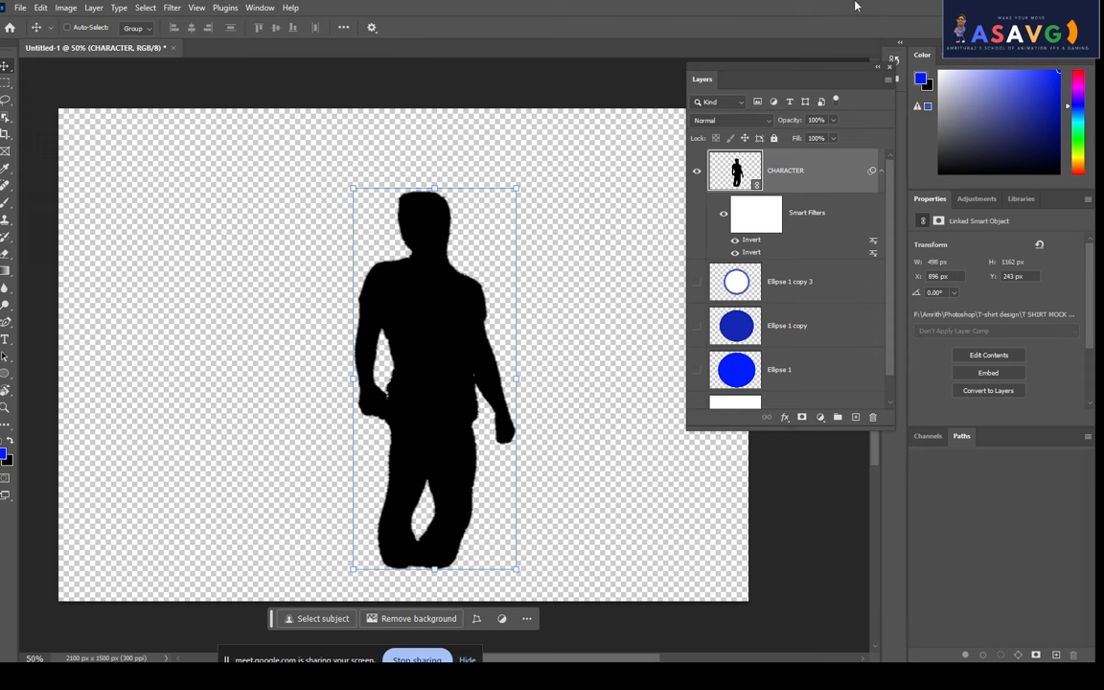
# Show the Ellipse 1 copy 3, Ellipse 1 copy and Ellipse 1 layers again, keeping Layer 0 hidden.
pyautogui.click(692, 286)
pyautogui.click(695, 326)
pyautogui.scroll(-1, 728, 355)
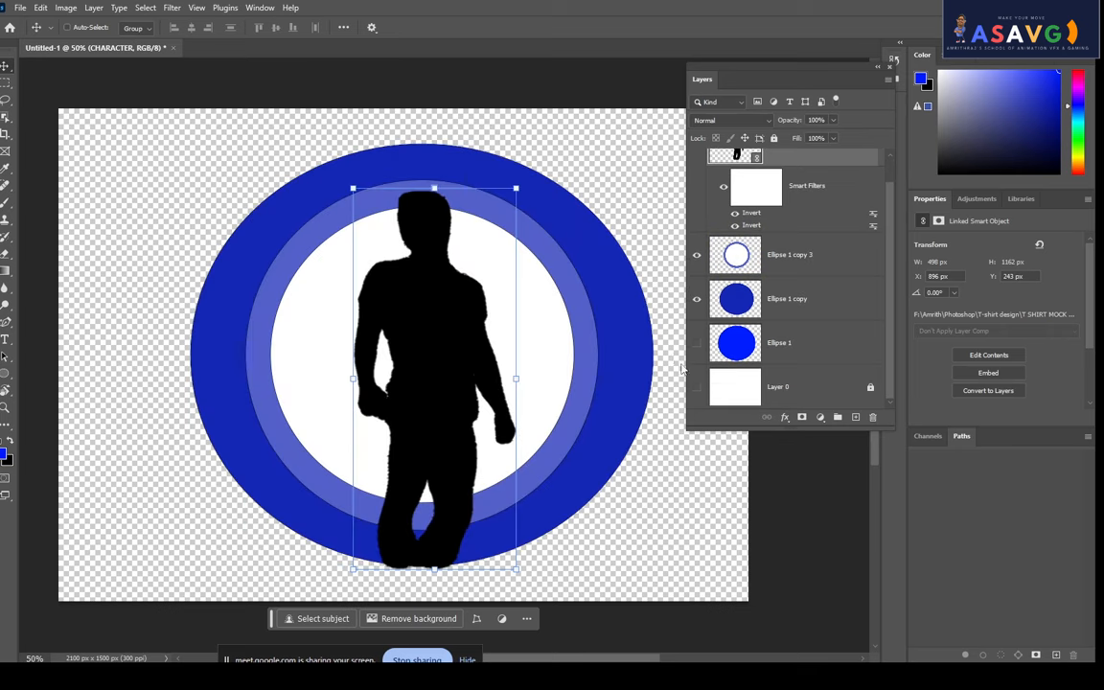
pyautogui.click(695, 344)
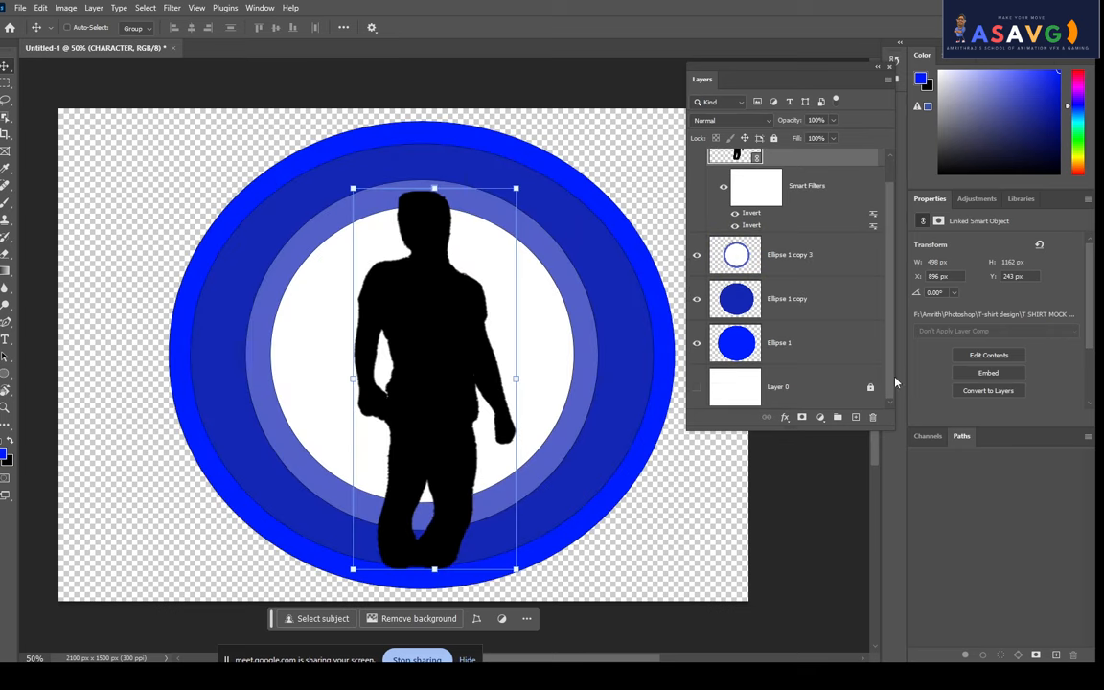
pyautogui.click(697, 387)
pyautogui.click(697, 387)
pyautogui.scroll(1, 820, 202)
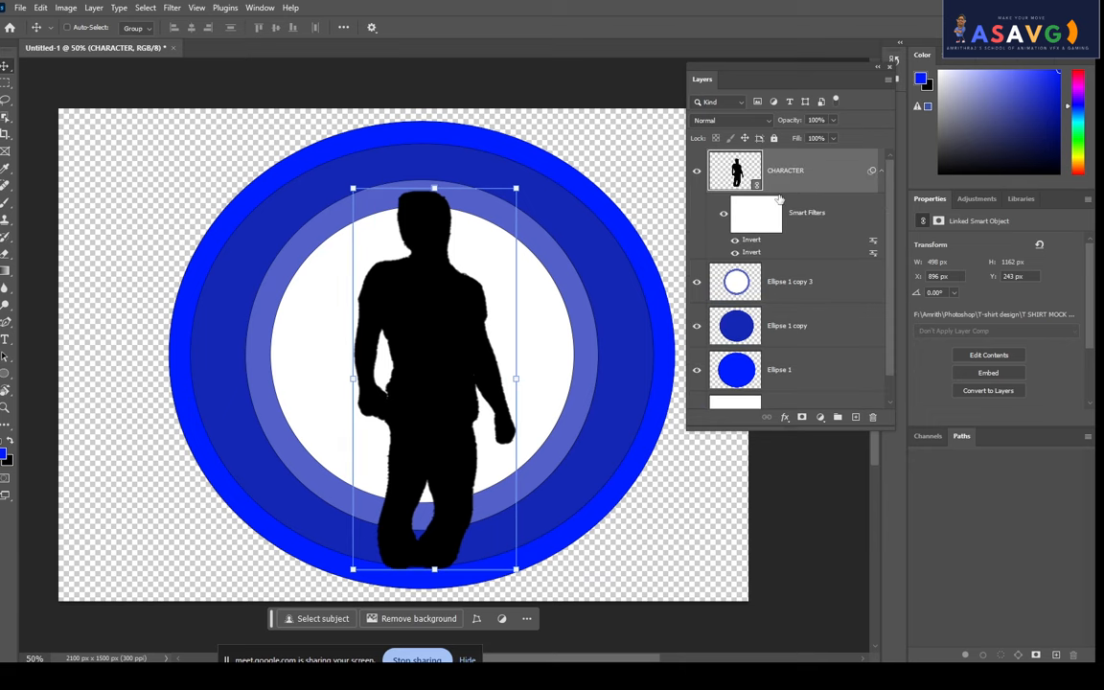
# Clip the CHARACTER layer to Ellipse 1 copy 3 and move the silhouette to about X 880 px, Y 217 px.
pyautogui.rightClick(782, 197)
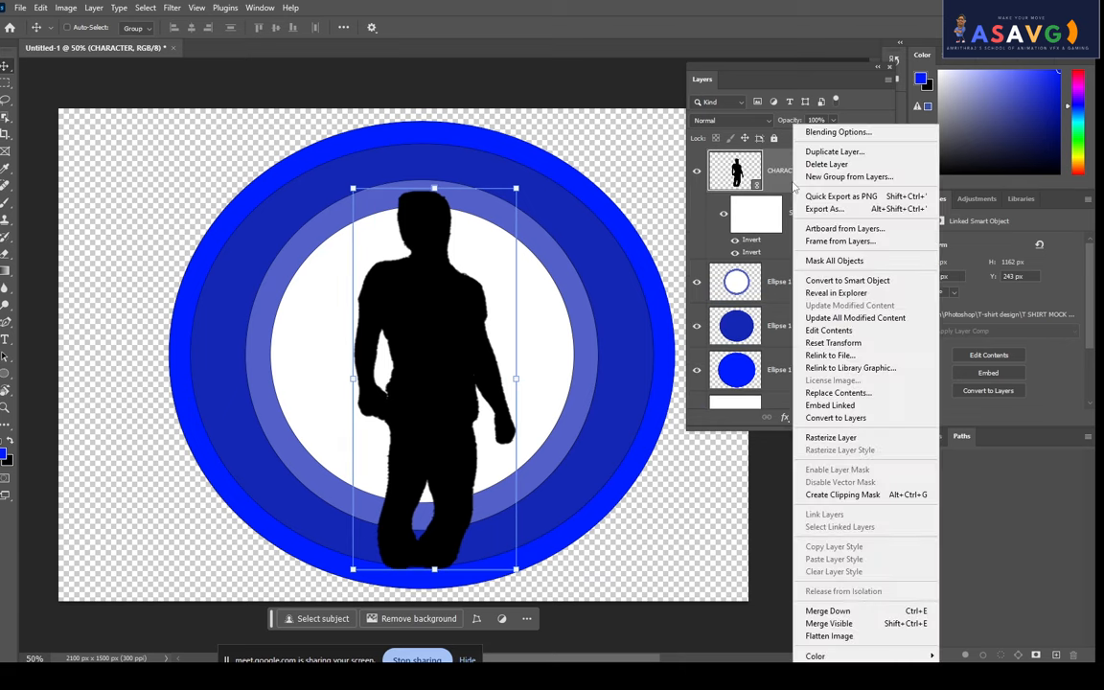
pyautogui.click(832, 494)
pyautogui.moveTo(419, 456); pyautogui.dragTo(419, 431)
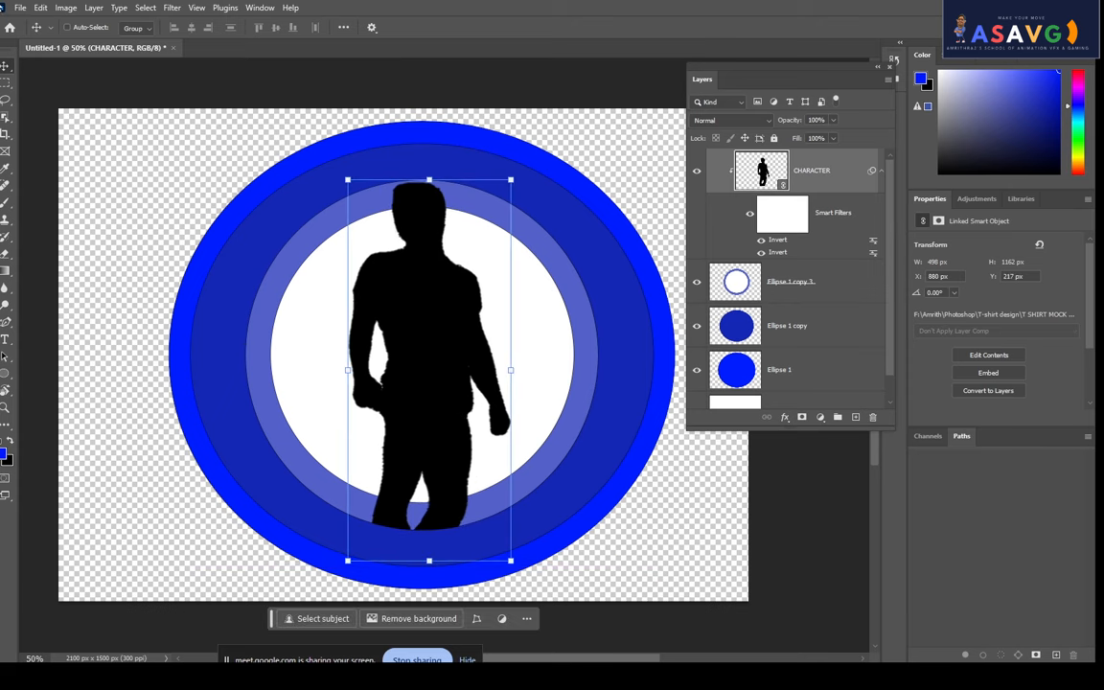
pyautogui.click(19, 8)
pyautogui.press('Escape')
pyautogui.click(790, 281)
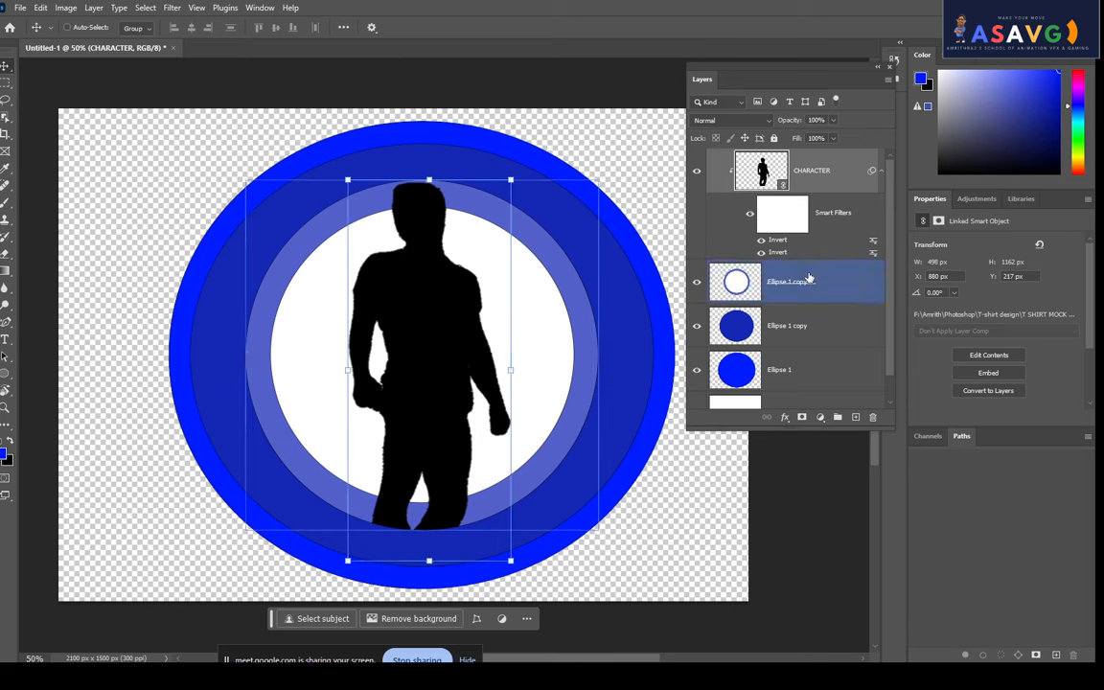
pyautogui.keyDown('shift'); pyautogui.click(787, 254); pyautogui.keyUp('shift')
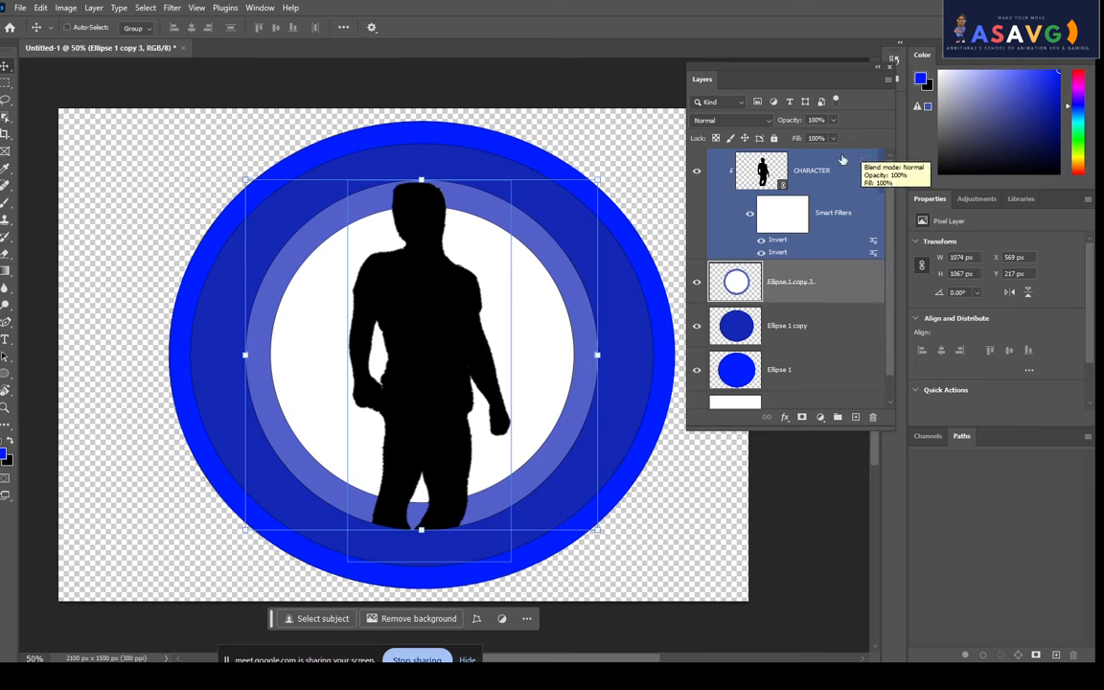
pyautogui.click(832, 313)
pyautogui.click(816, 181)
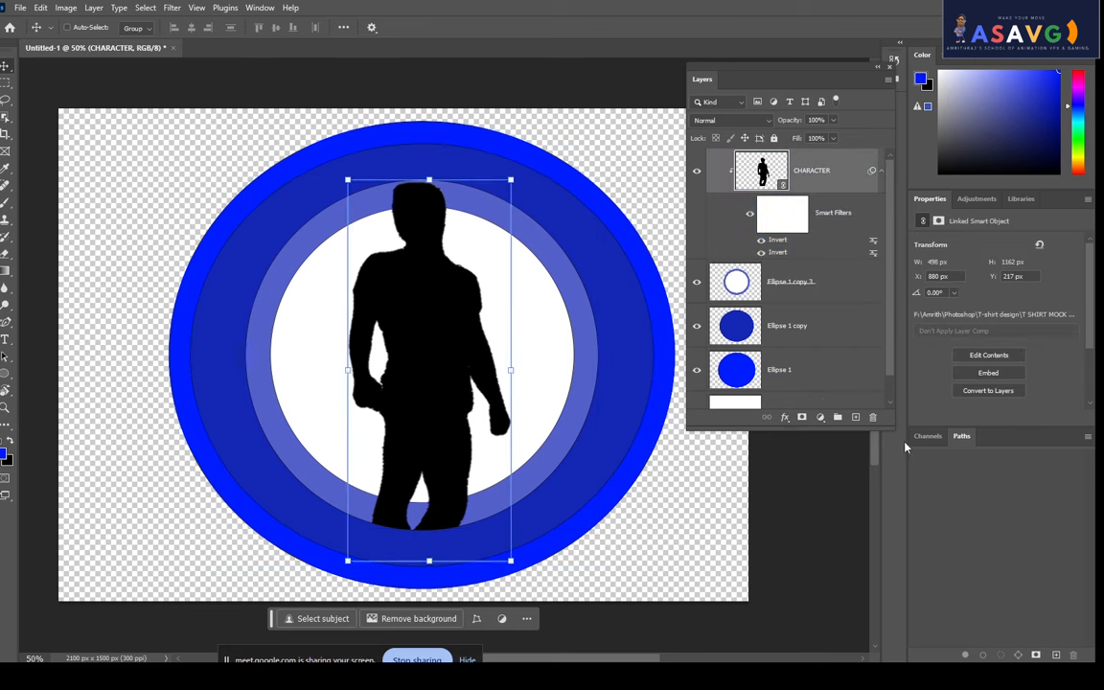
# Enlarge the Layers panel and place city.png from the T SHIRT MOCK UP folder as a linked image.
pyautogui.moveTo(894, 428); pyautogui.dragTo(976, 580)
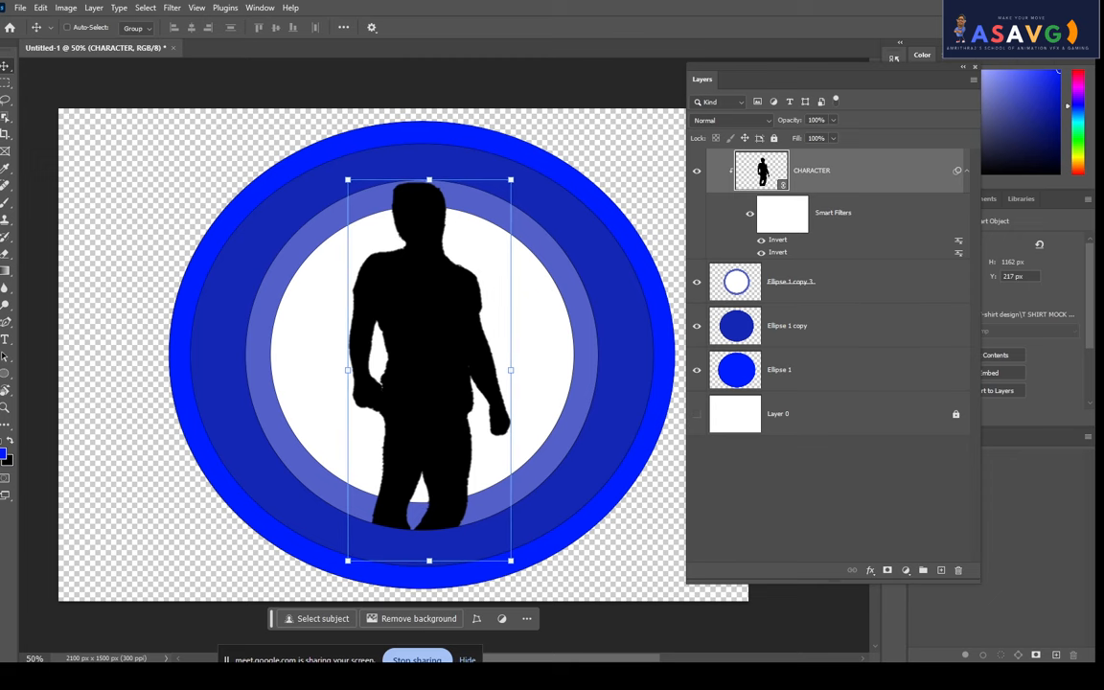
pyautogui.click(20, 8)
pyautogui.click(52, 305)
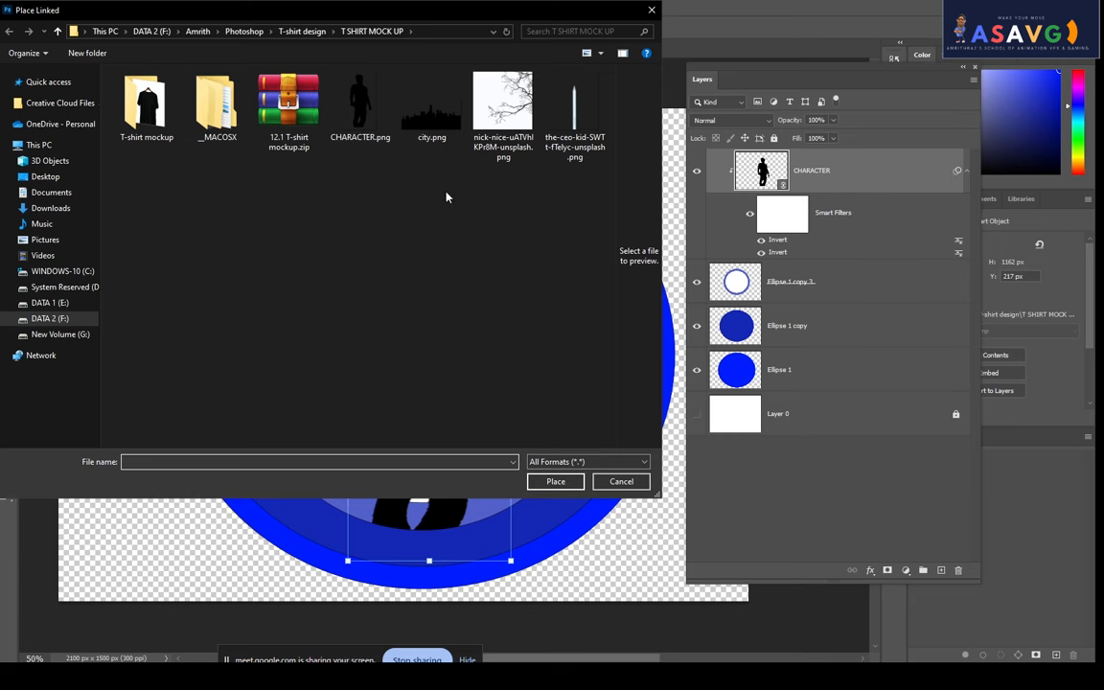
pyautogui.doubleClick(441, 130)
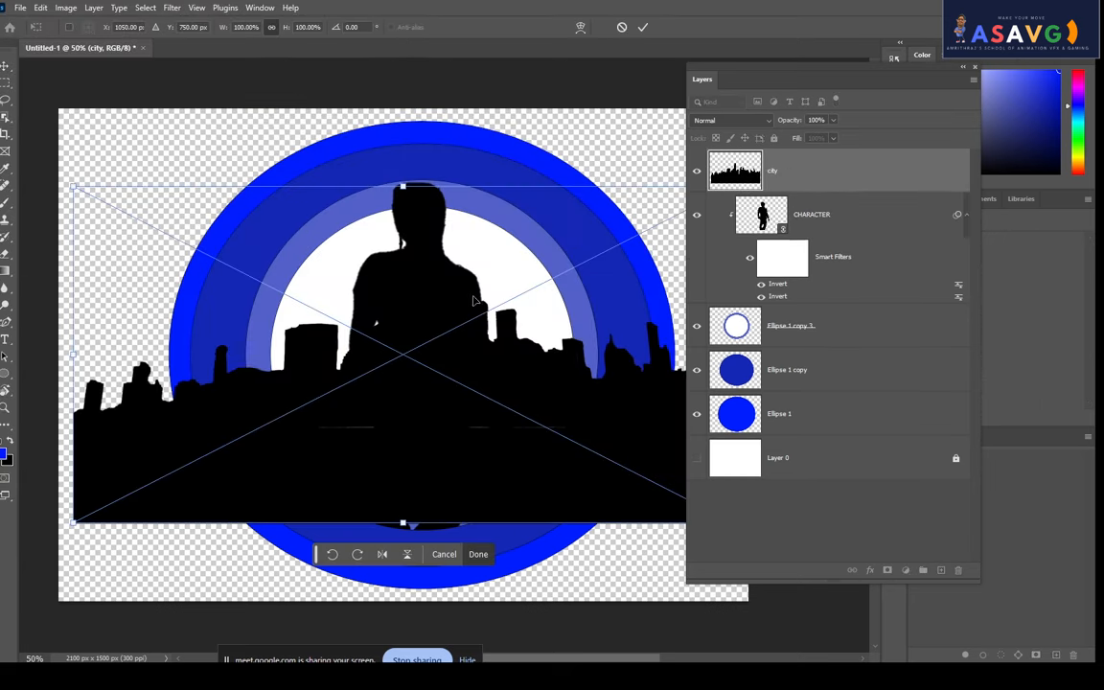
# Scale the city skyline to about 943 px high at about Y 520 px and stack it between Ellipse 1 copy 3 and Ellipse 1 copy.
pyautogui.moveTo(551, 501); pyautogui.dragTo(537, 545)
pyautogui.moveTo(767, 173); pyautogui.dragTo(806, 351)
pyautogui.moveTo(579, 518); pyautogui.dragTo(557, 536)
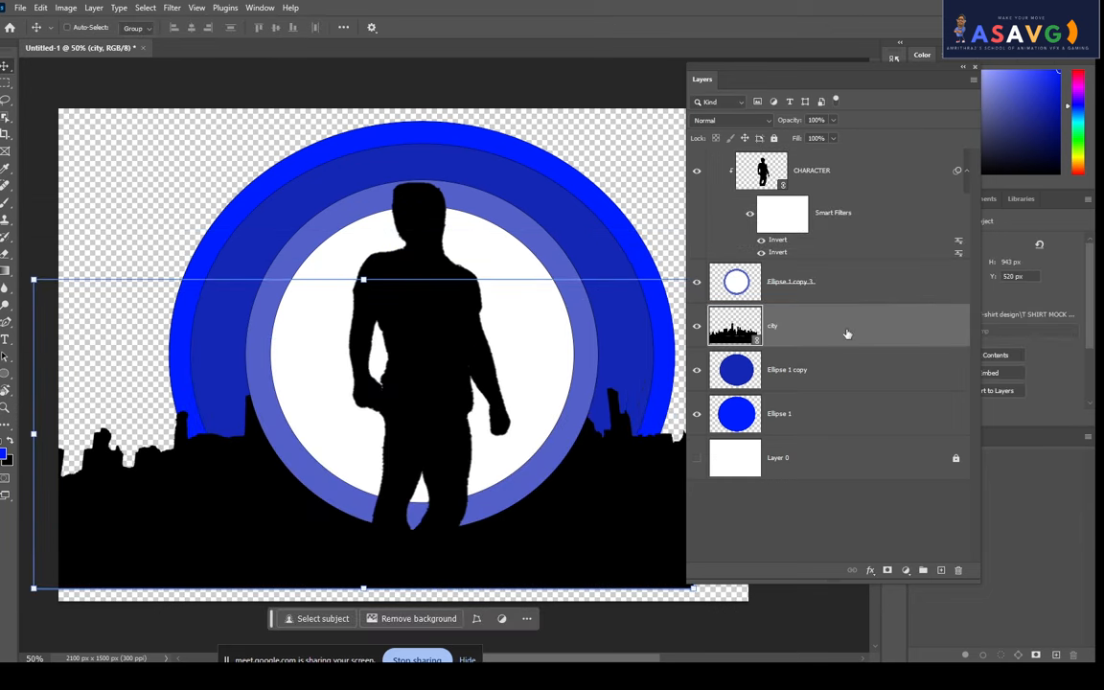
# Try clipping the city layer to Ellipse 1 copy.
pyautogui.rightClick(846, 330)
pyautogui.click(905, 497)
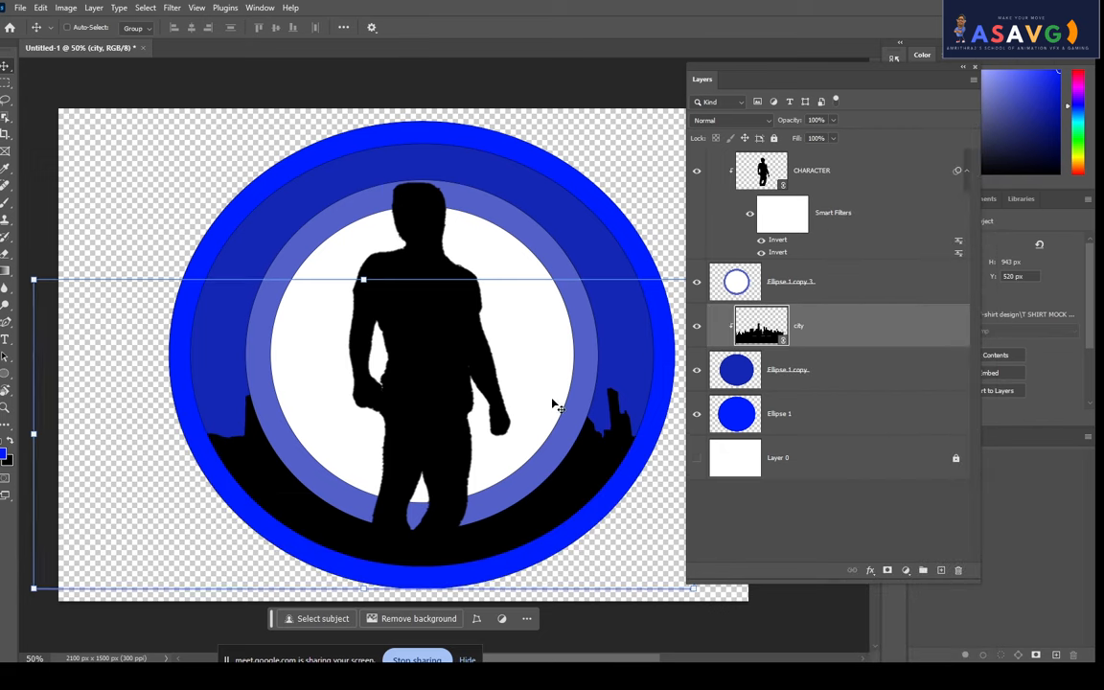
pyautogui.click(557, 349)
pyautogui.hotkey('ctrl', 'z')
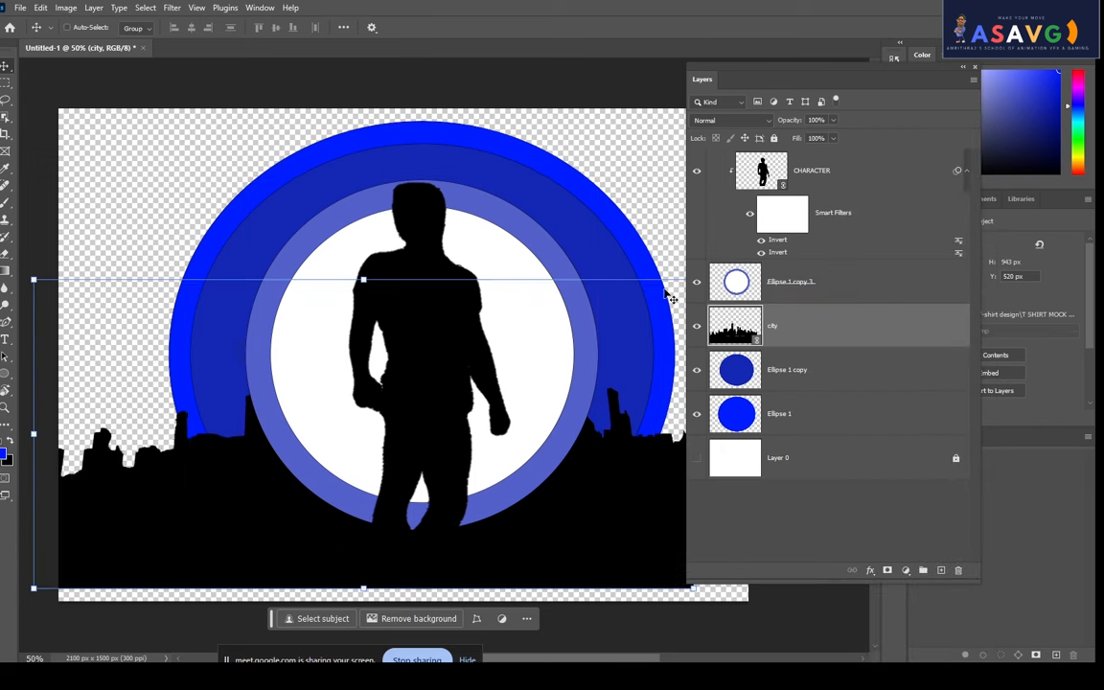
# Move the city layer directly above Ellipse 1 copy 3 in the clipping group and position the skyline at about Y 474 px.
pyautogui.moveTo(745, 341); pyautogui.dragTo(748, 240)
pyautogui.moveTo(456, 460)
pyautogui.mouseDown()
pyautogui.moveTo(465, 374)
pyautogui.moveTo(456, 518)
pyautogui.moveTo(468, 485)
pyautogui.moveTo(448, 447)
pyautogui.moveTo(451, 468)
pyautogui.mouseUp()
pyautogui.click(736, 374)
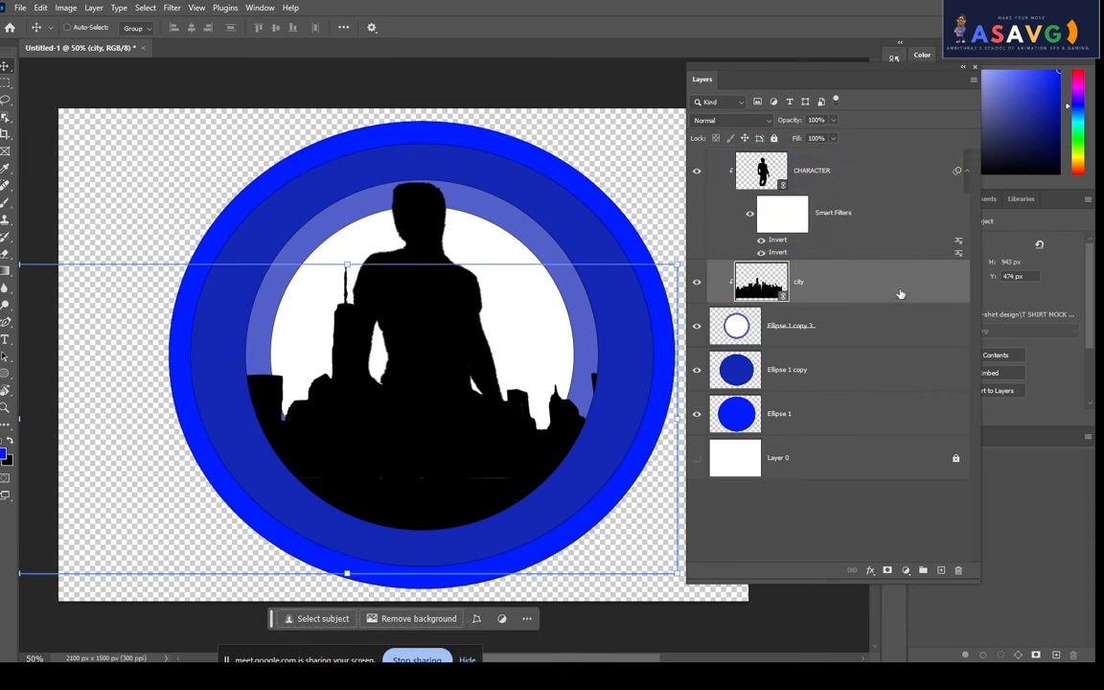
# Release the city layer's clipping mask and move the skyline down to about Y 610 px.
pyautogui.moveTo(768, 298); pyautogui.dragTo(817, 285)
pyautogui.rightClick(819, 282)
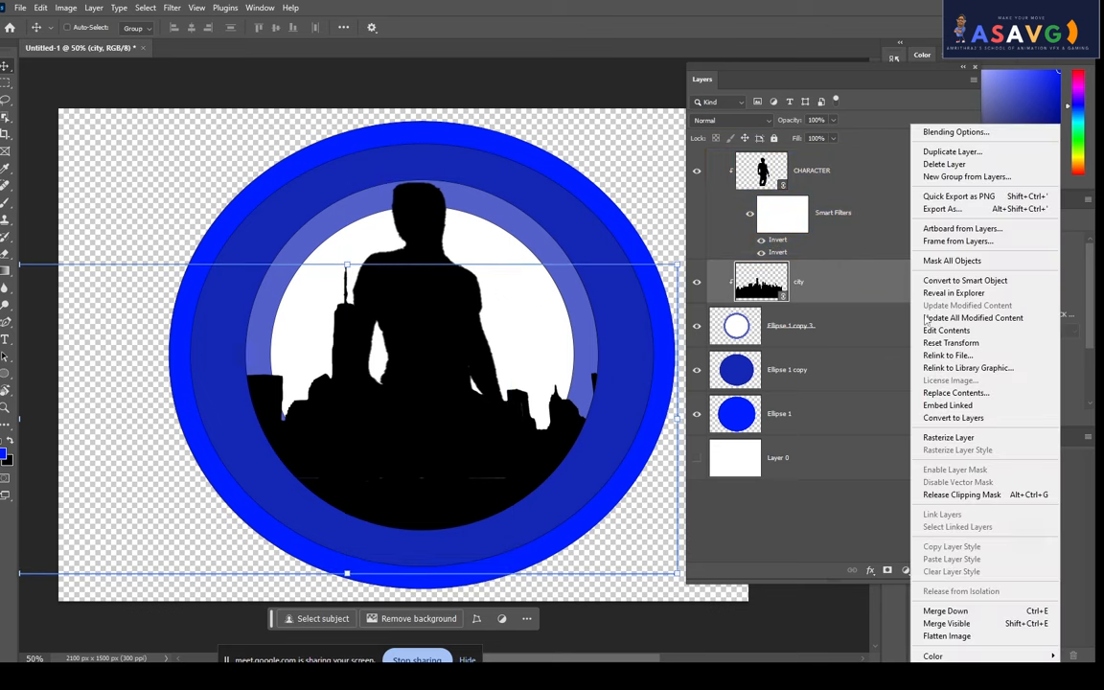
pyautogui.click(959, 493)
pyautogui.moveTo(463, 513); pyautogui.dragTo(456, 556)
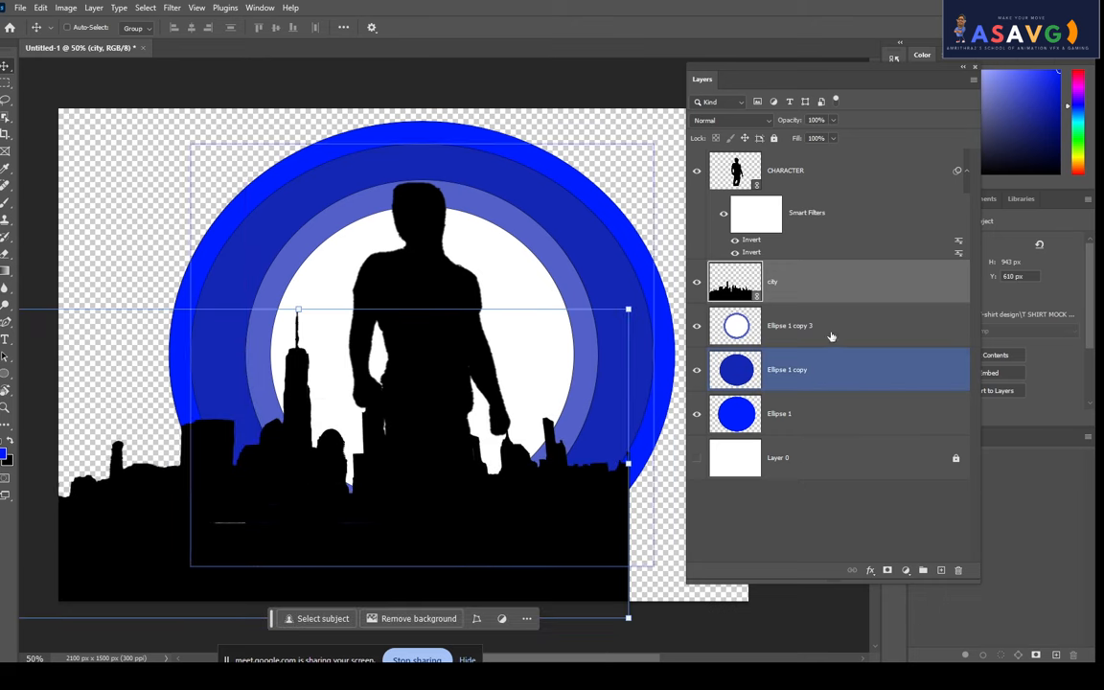
# Merge Ellipse 1 copy 3, Ellipse 1 copy and Ellipse 1 into a single layer.
pyautogui.click(808, 327)
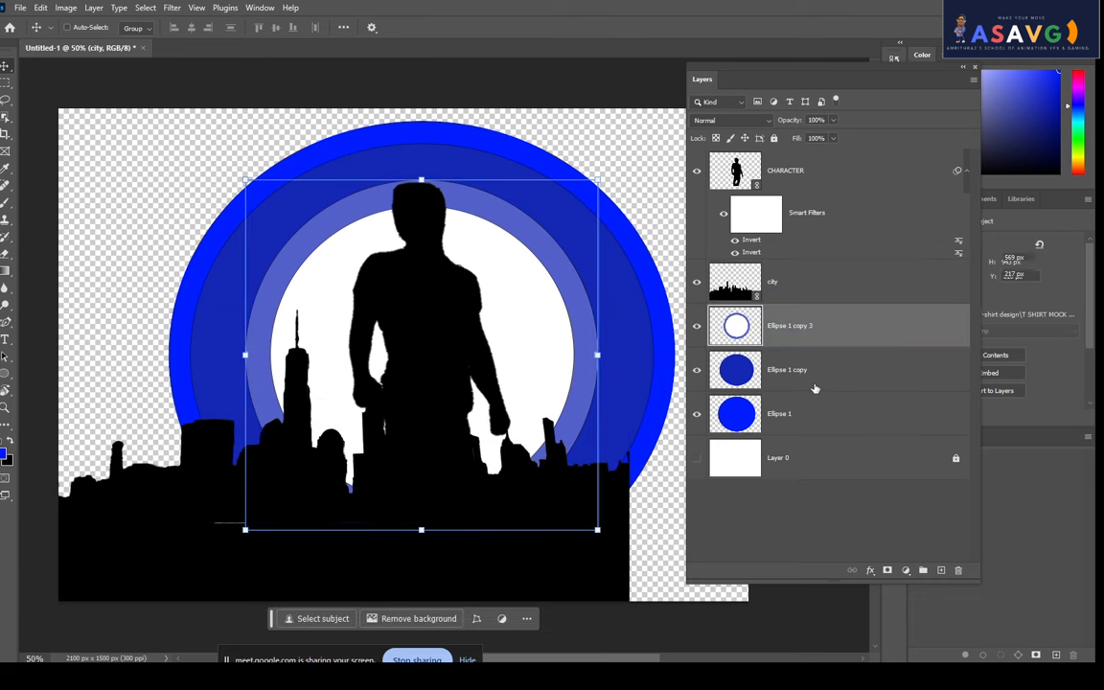
pyautogui.keyDown('shift'); pyautogui.click(814, 384); pyautogui.keyUp('shift')
pyautogui.keyDown('shift'); pyautogui.click(804, 424); pyautogui.keyUp('shift')
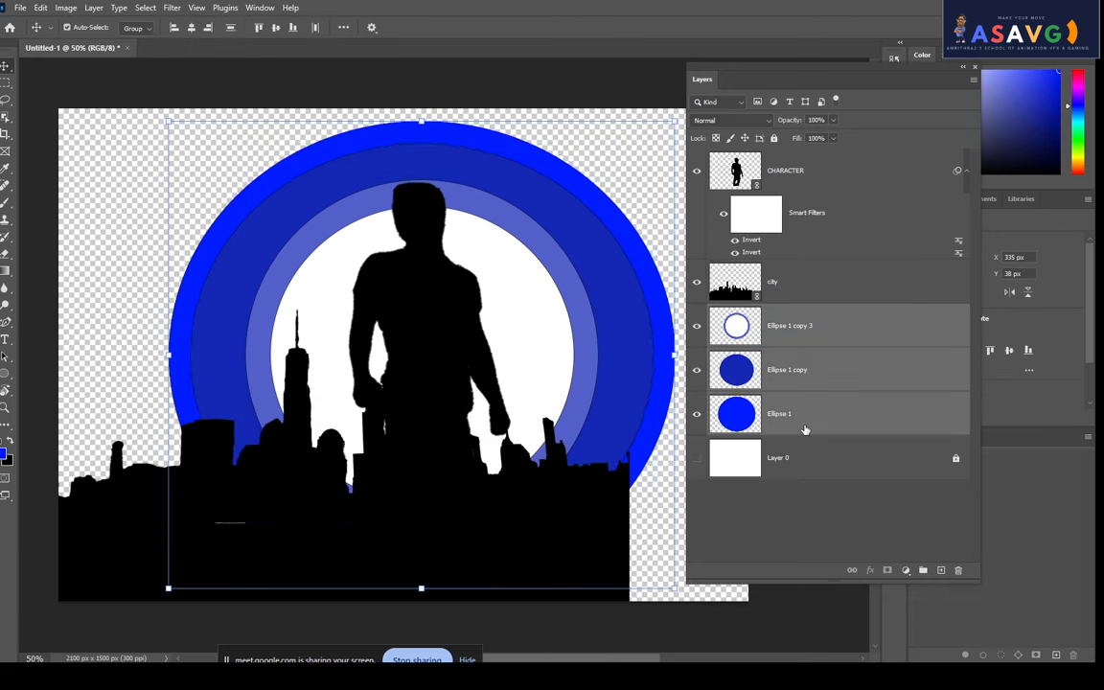
pyautogui.hotkey('ctrl', 'e')
# Try shifting the merged ellipses upward behind the city skyline, to about X 315 px, Y -16 px.
pyautogui.moveTo(521, 512)
pyautogui.mouseDown()
pyautogui.moveTo(680, 419)
pyautogui.moveTo(529, 498)
pyautogui.mouseUp()
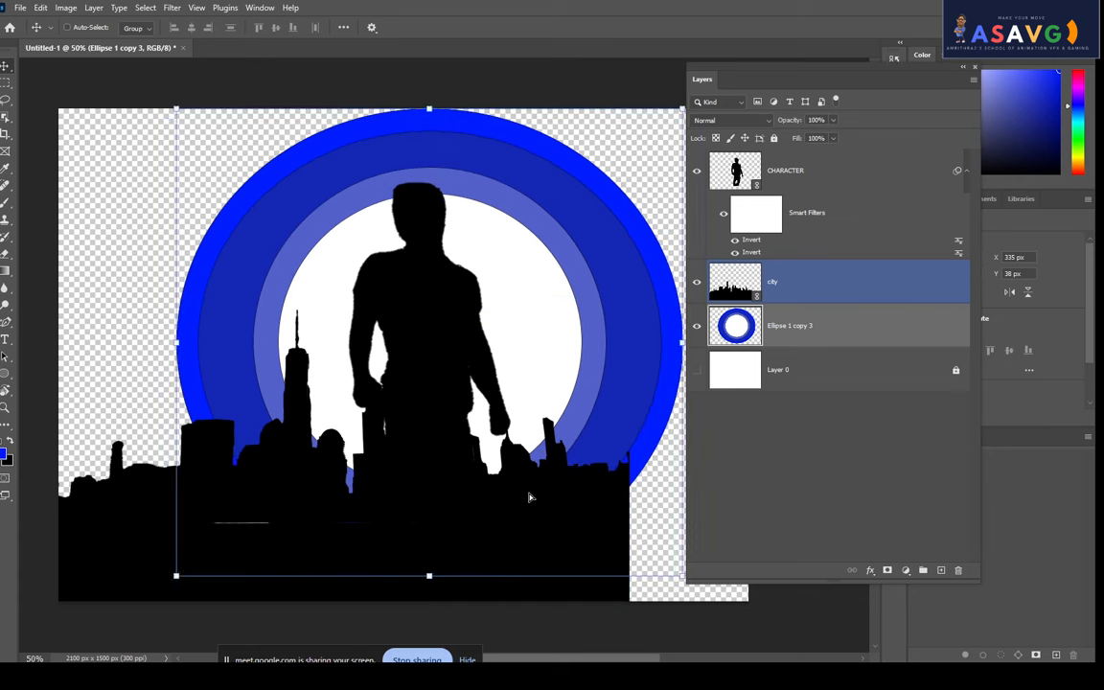
pyautogui.hotkey('ctrl', 'z')
pyautogui.moveTo(518, 560)
pyautogui.mouseDown()
pyautogui.moveTo(602, 523)
pyautogui.moveTo(511, 541)
pyautogui.mouseUp()
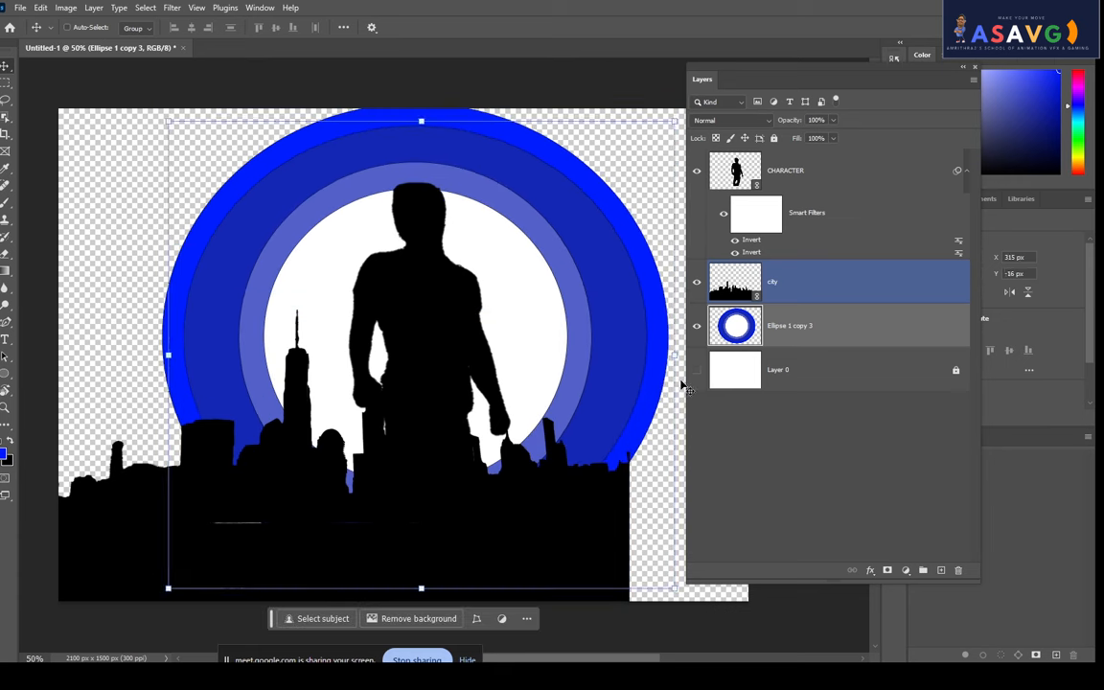
# Move the character silhouette down to about Y 285 px and clip the CHARACTER layer to the city layer.
pyautogui.click(870, 182)
pyautogui.moveTo(187, 587)
pyautogui.mouseDown()
pyautogui.moveTo(276, 557)
pyautogui.moveTo(223, 551)
pyautogui.moveTo(192, 587)
pyautogui.mouseUp()
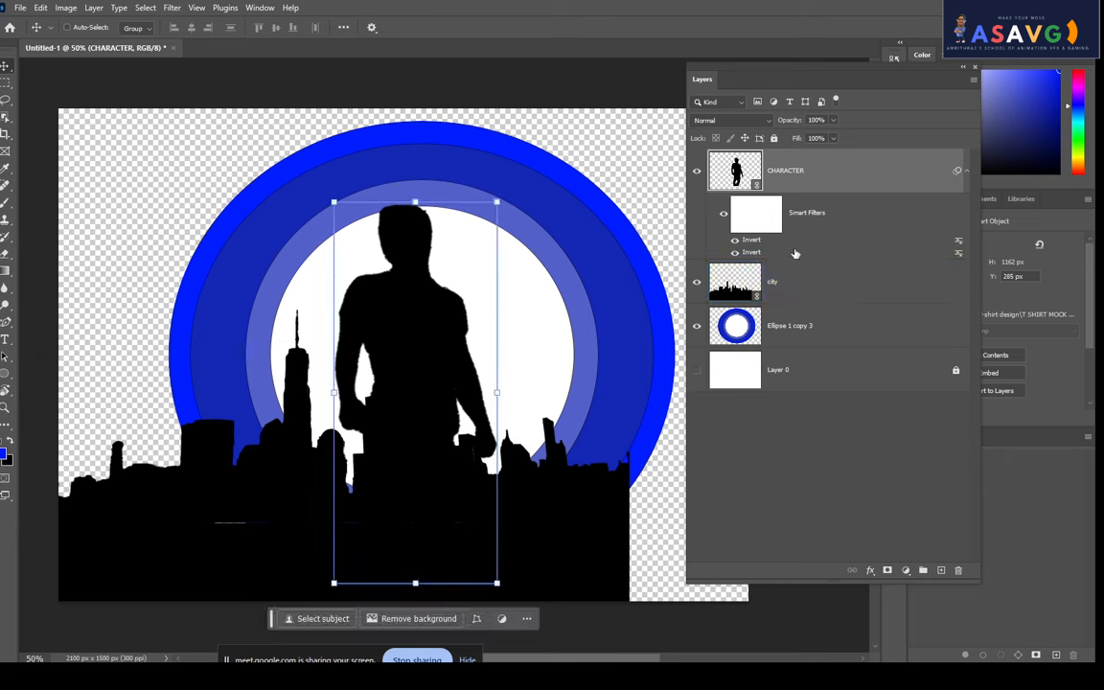
pyautogui.rightClick(863, 178)
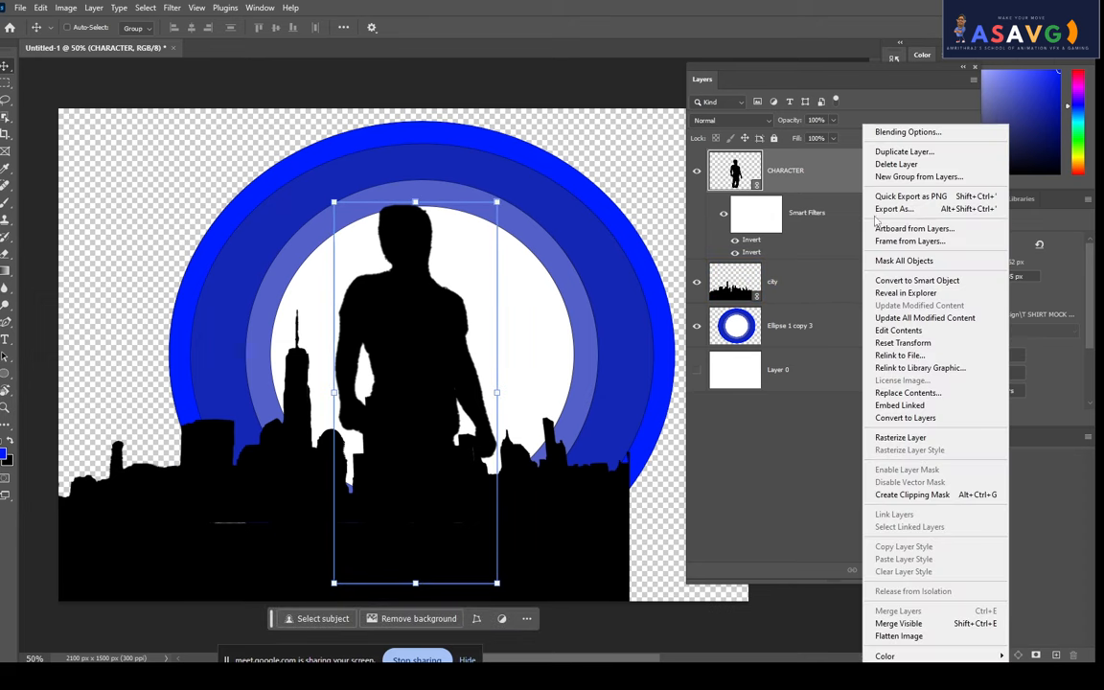
pyautogui.click(917, 496)
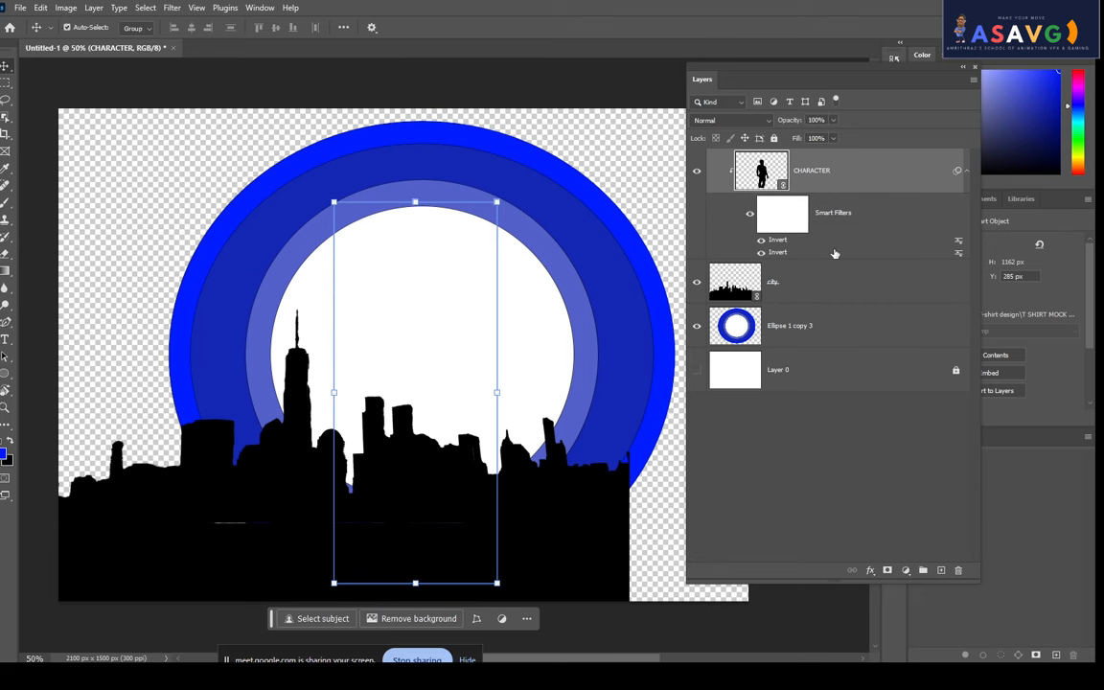
# Undo the clipping to the city, the silhouette's move, the merge of the ellipses and the skyline's downward move.
pyautogui.hotkey('ctrl', 'z')
pyautogui.hotkey('ctrl', 'z')
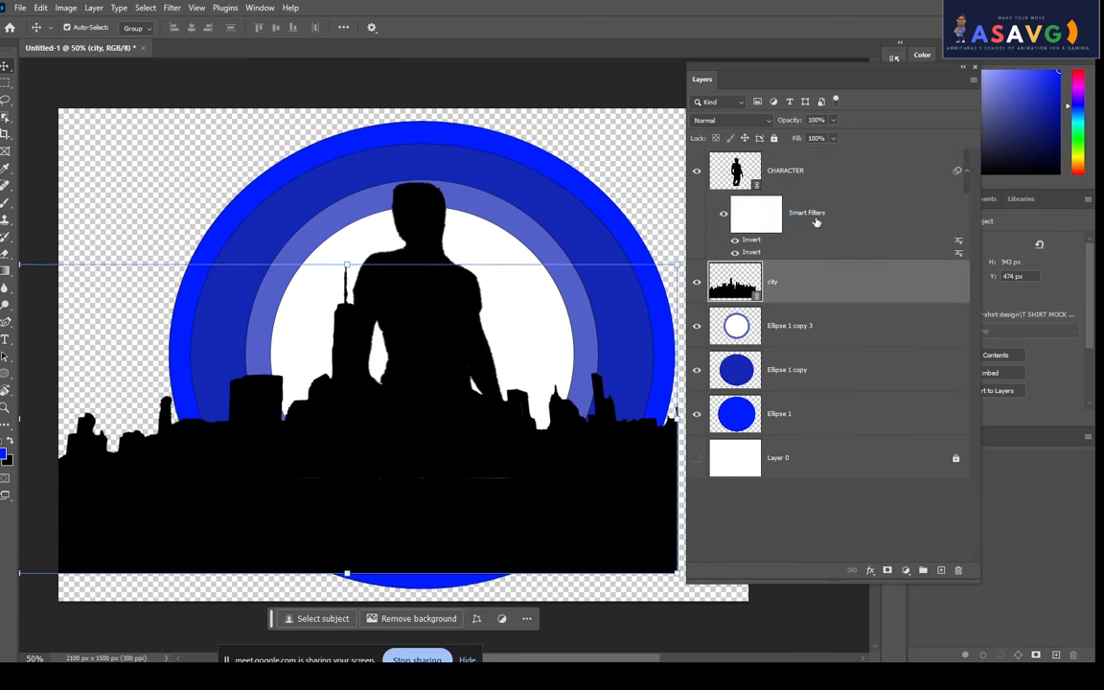
# Try clipping the city layer to Ellipse 1 copy 3 and release the clipping mask.
pyautogui.hotkey('ctrl', 'alt', 'g')
pyautogui.moveTo(489, 461)
pyautogui.mouseDown()
pyautogui.moveTo(485, 441)
pyautogui.moveTo(488, 460)
pyautogui.mouseUp()
pyautogui.rightClick(839, 285)
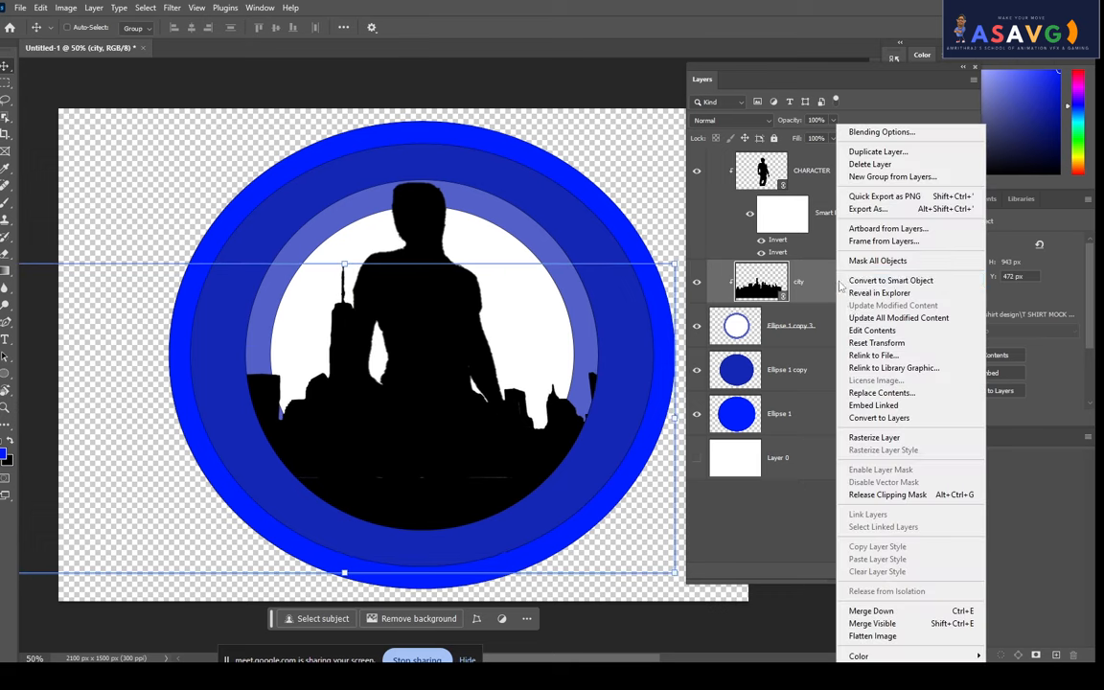
pyautogui.click(912, 495)
# Reposition the city skyline to about Y 520 px and place its layer beneath Ellipse 1 copy 3.
pyautogui.moveTo(574, 522); pyautogui.dragTo(439, 592)
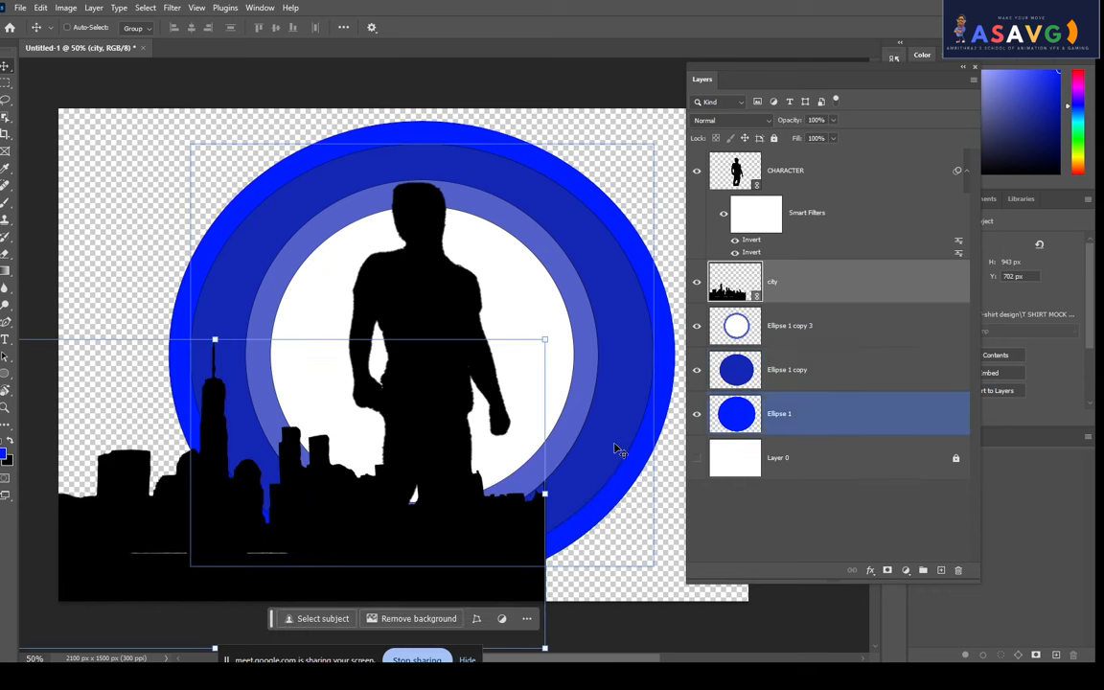
pyautogui.moveTo(604, 451); pyautogui.dragTo(611, 458)
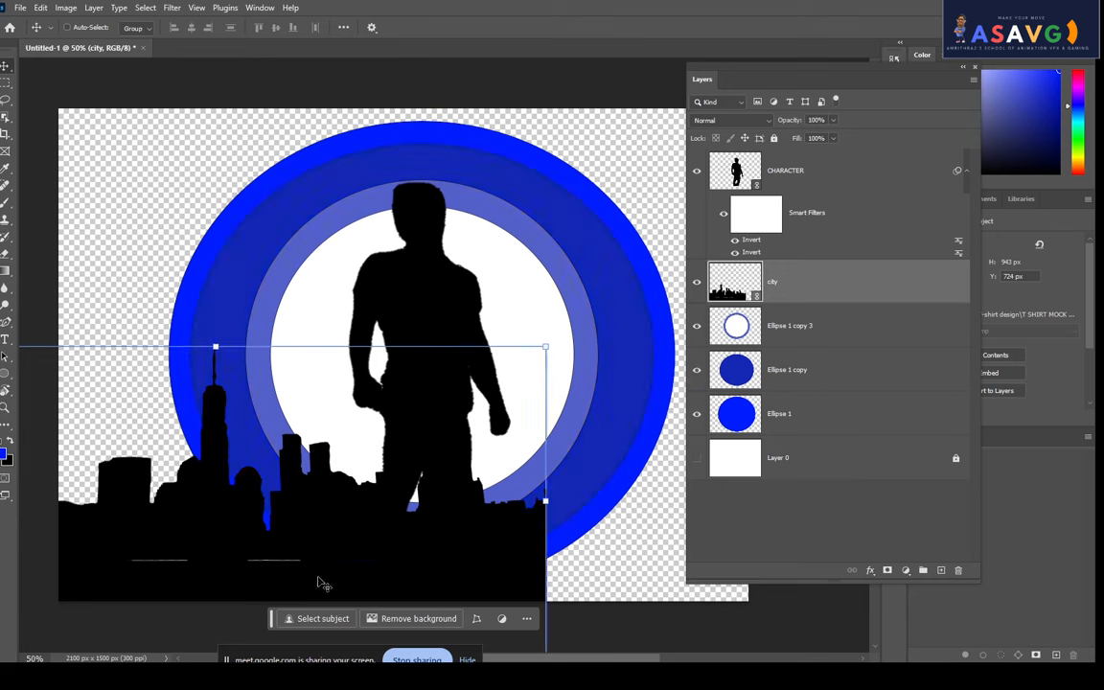
pyautogui.moveTo(146, 586); pyautogui.dragTo(341, 522)
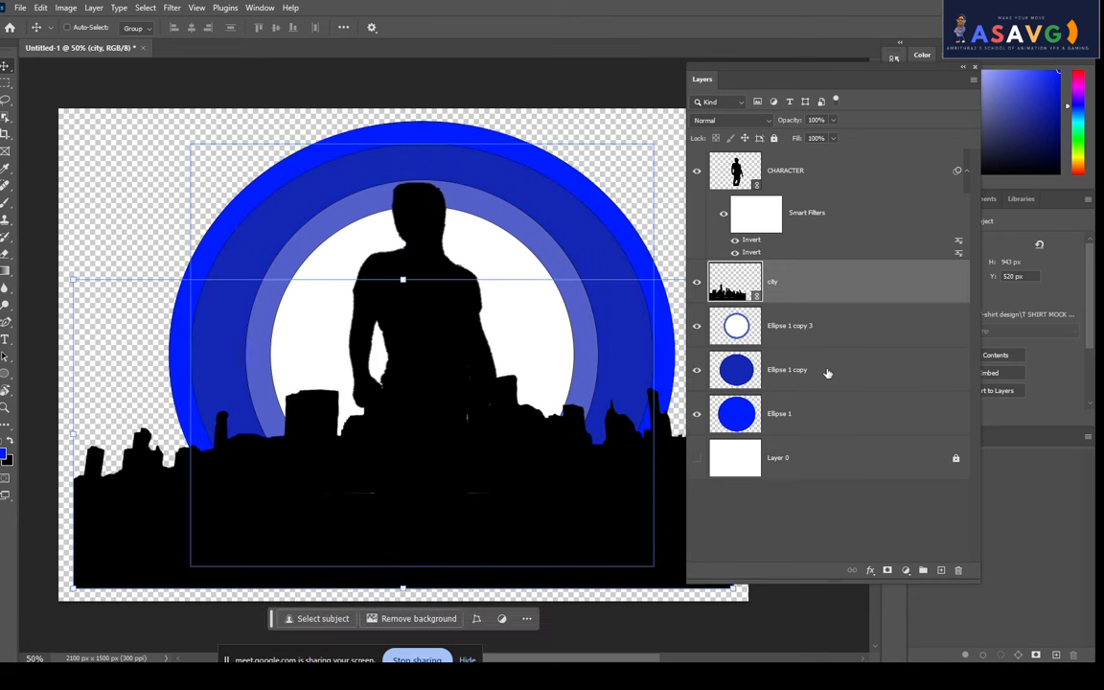
pyautogui.moveTo(801, 286); pyautogui.dragTo(812, 345)
pyautogui.moveTo(543, 530)
pyautogui.mouseDown()
pyautogui.moveTo(562, 473)
pyautogui.moveTo(530, 525)
pyautogui.mouseUp()
# Squeeze the city skyline horizontally so it roughly matches the width of the dark blue ellipse.
pyautogui.click(414, 472)
pyautogui.hotkey('ctrl', '-')
pyautogui.hotkey('ctrl', '-')
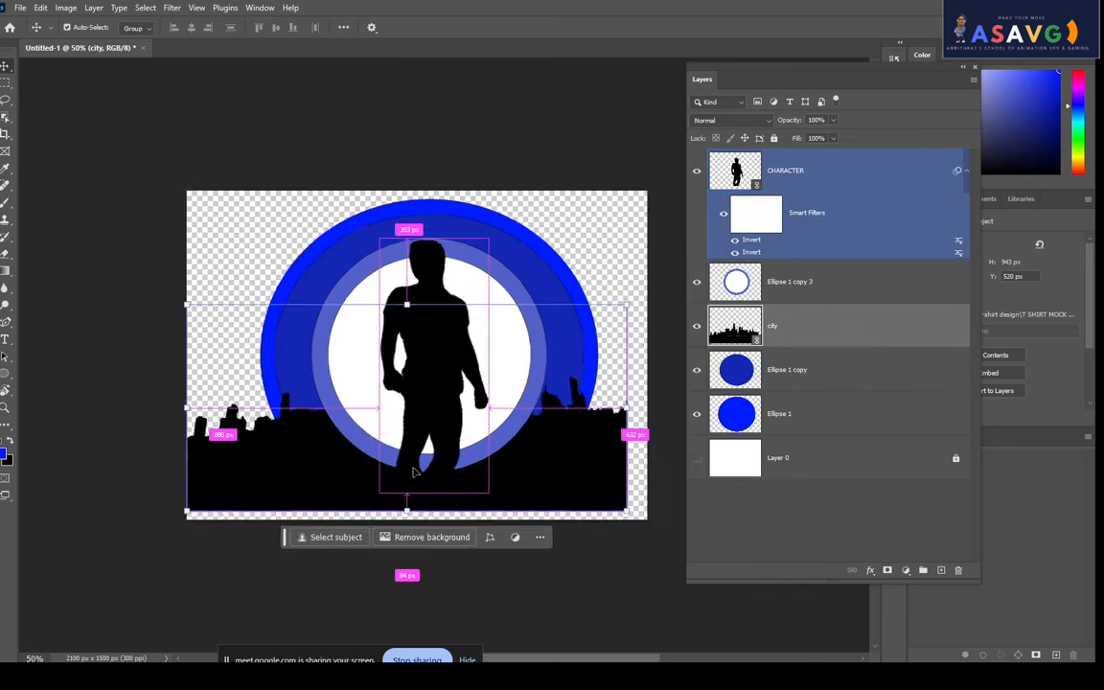
pyautogui.keyDown('ctrl'); pyautogui.click(571, 461); pyautogui.keyUp('ctrl')
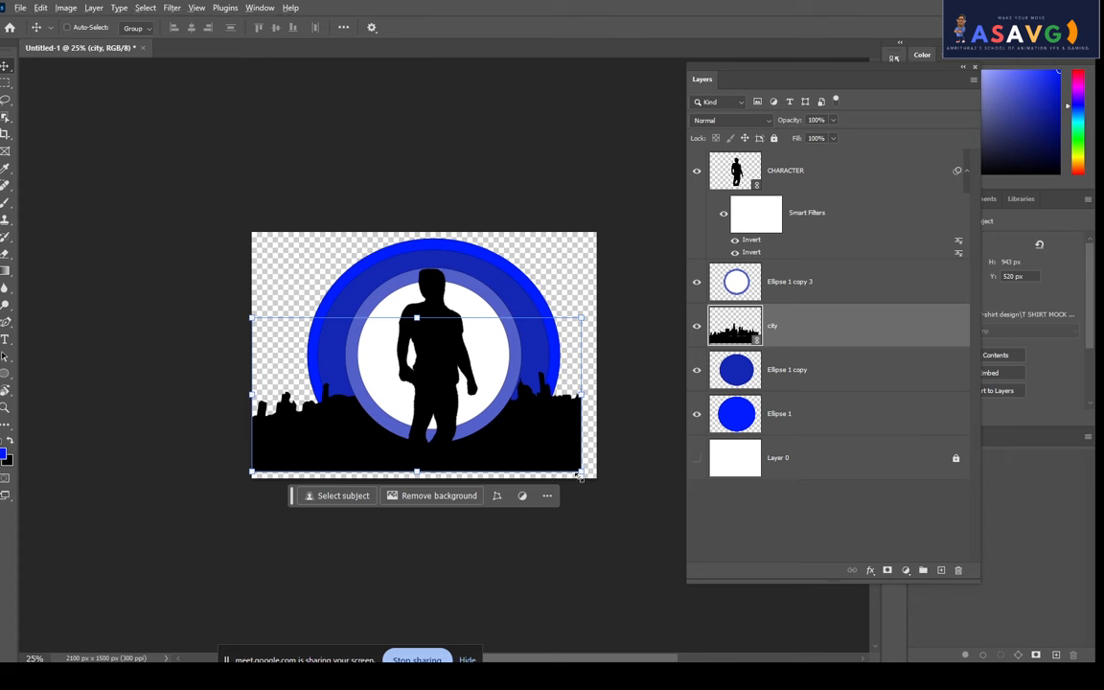
pyautogui.moveTo(579, 474); pyautogui.dragTo(480, 461)
# Merge Ellipse 1 copy and Ellipse 1 into a single layer.
pyautogui.click(812, 379)
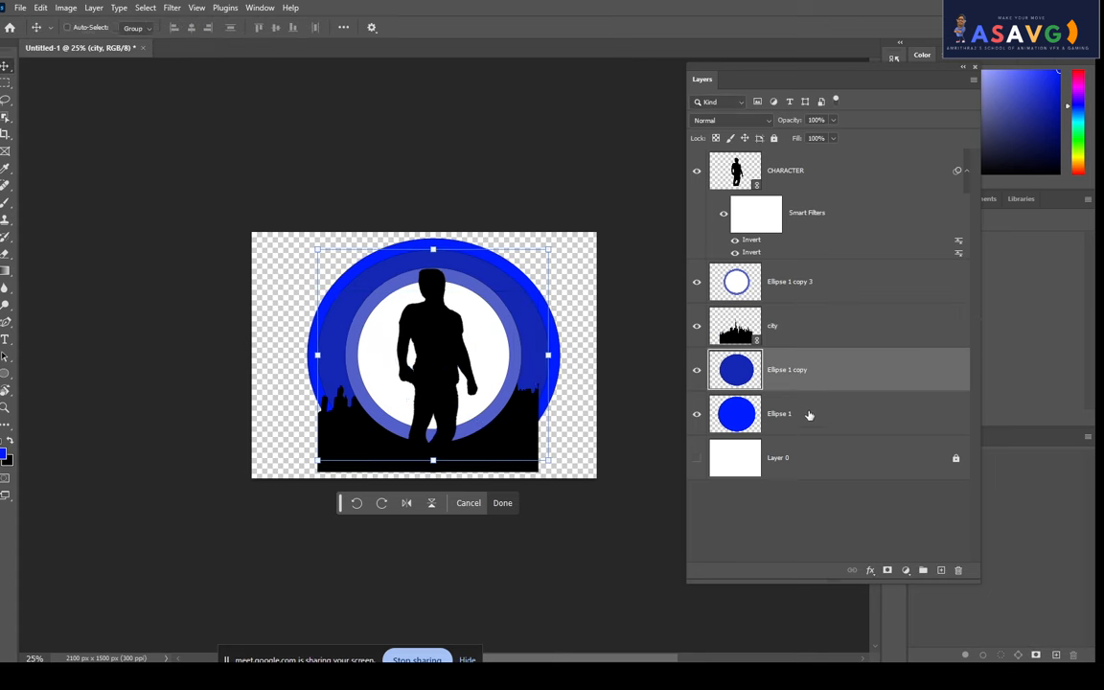
pyautogui.keyDown('shift'); pyautogui.click(808, 414); pyautogui.keyUp('shift')
pyautogui.hotkey('ctrl', 'e')
# Clip the city layer to the merged blue ellipse layer beneath it.
pyautogui.click(835, 327)
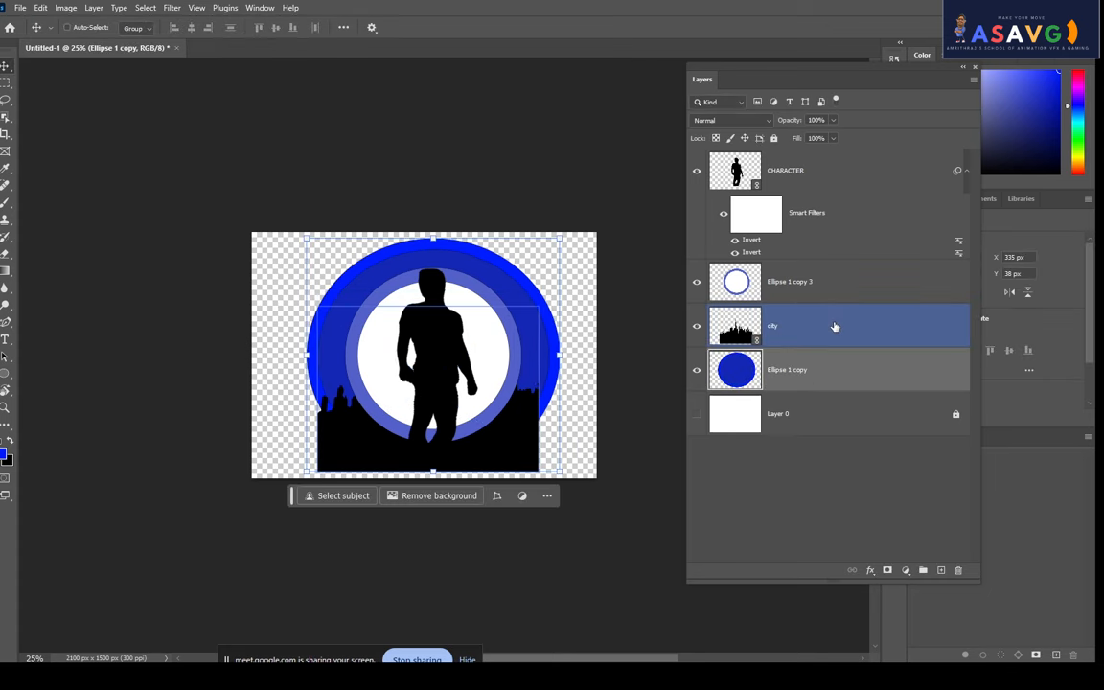
pyautogui.moveTo(518, 456)
pyautogui.mouseDown()
pyautogui.moveTo(525, 436)
pyautogui.moveTo(522, 468)
pyautogui.mouseUp()
pyautogui.hotkey('ctrl', 'z')
pyautogui.rightClick(863, 334)
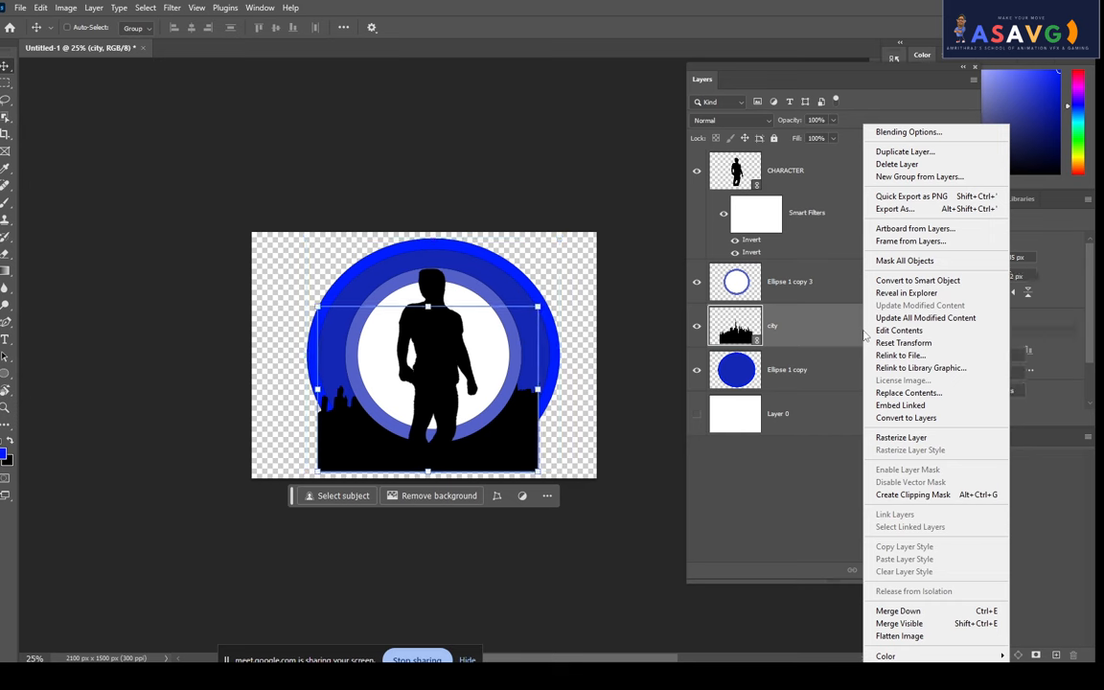
pyautogui.click(912, 496)
# Enlarge and reposition the clipped city skyline to fill the ellipse's width, about 1478 px high at Y 22 px.
pyautogui.moveTo(422, 414); pyautogui.dragTo(487, 456)
pyautogui.hotkey('ctrl', 't')
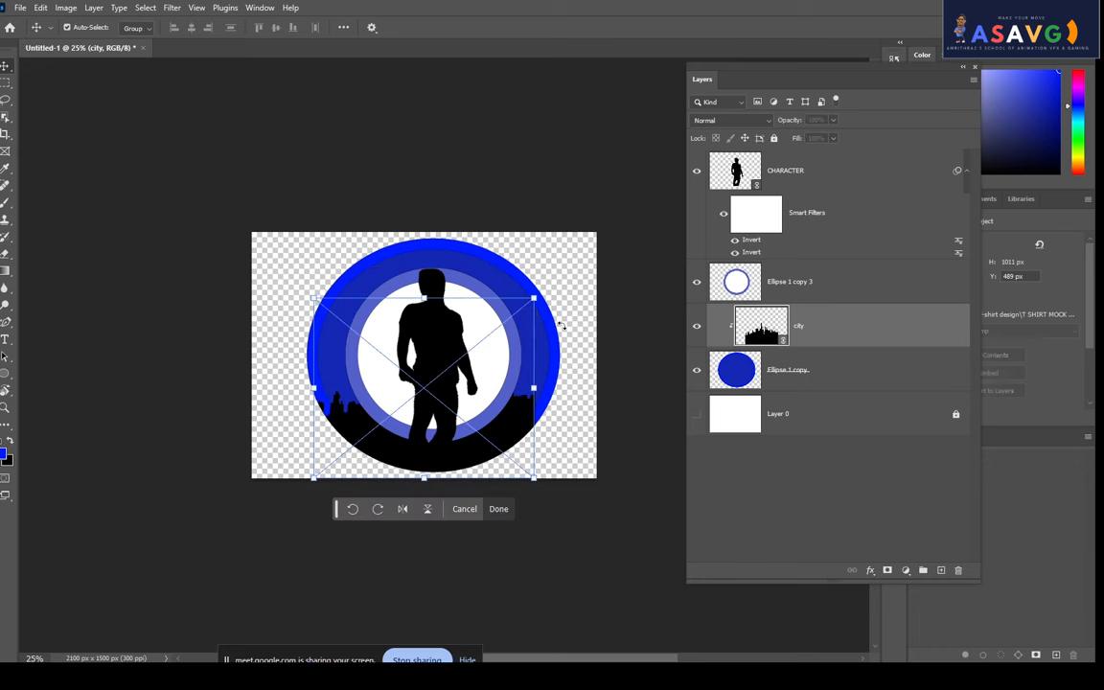
pyautogui.moveTo(537, 312); pyautogui.dragTo(582, 232)
pyautogui.moveTo(315, 355); pyautogui.dragTo(252, 351)
pyautogui.moveTo(575, 233); pyautogui.dragTo(621, 214)
pyautogui.moveTo(520, 393); pyautogui.dragTo(464, 390)
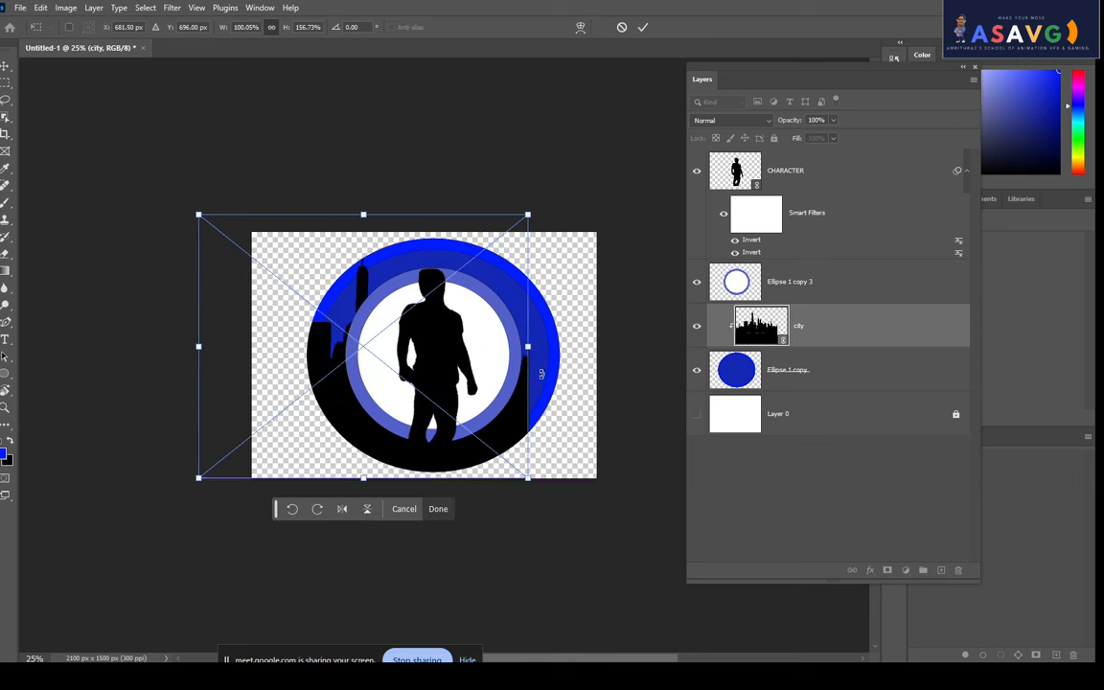
pyautogui.moveTo(528, 347); pyautogui.dragTo(579, 338)
pyautogui.press('Return')
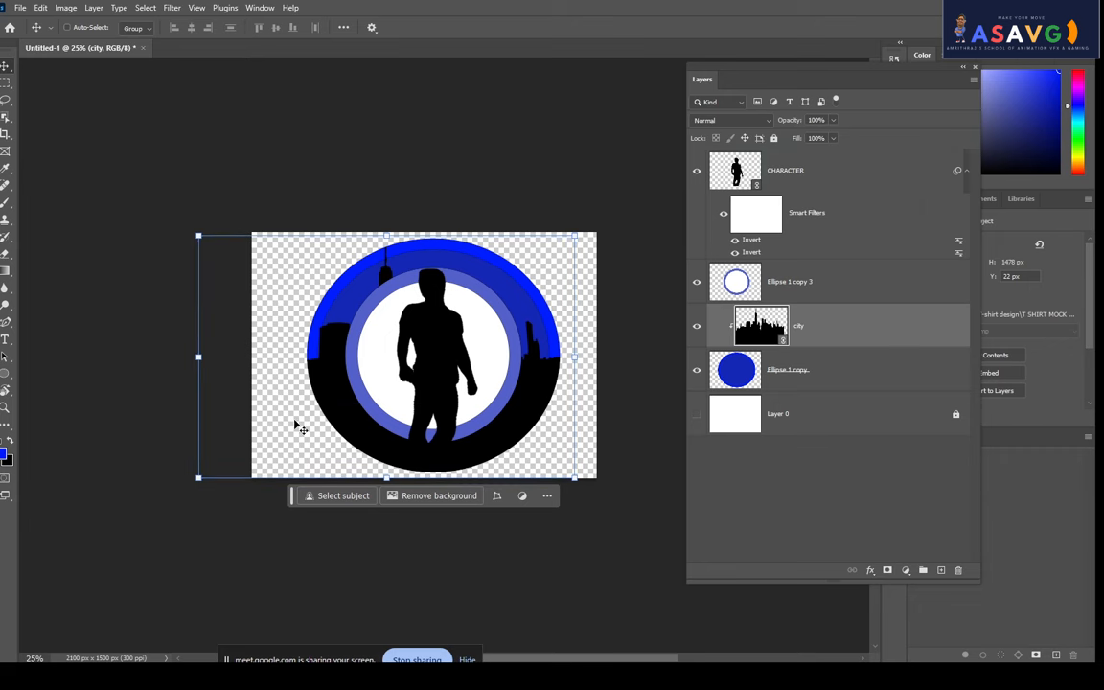
# Place the tree-branches PNG from the T SHIRT MOCK UP folder as a linked image above the CHARACTER layer.
pyautogui.click(841, 182)
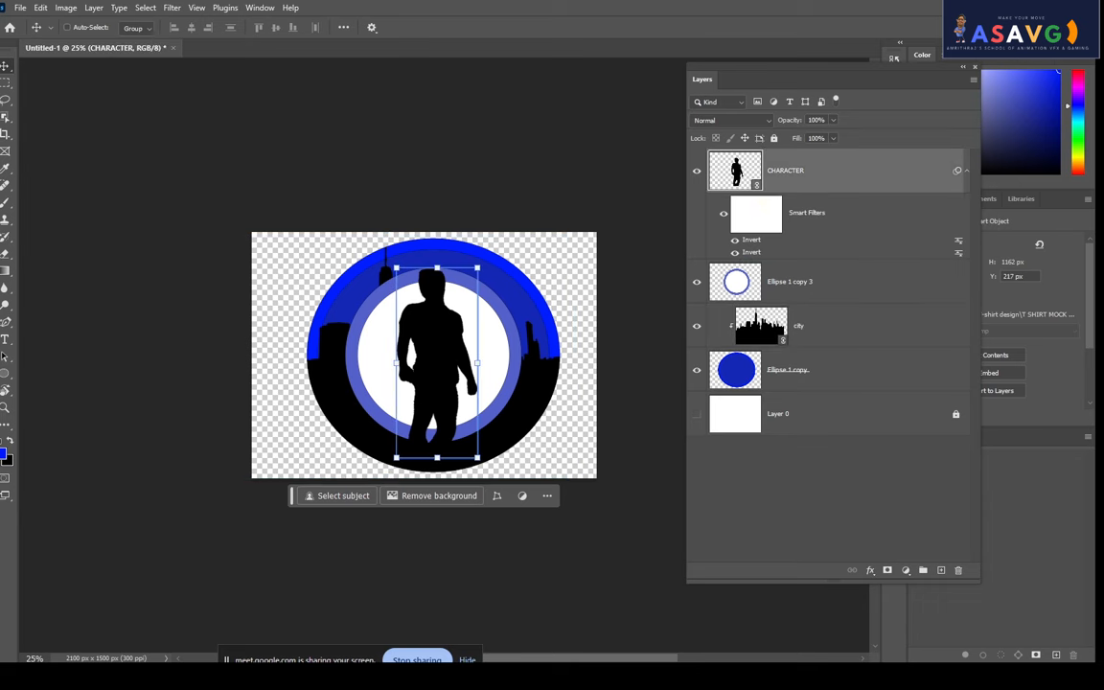
pyautogui.click(19, 8)
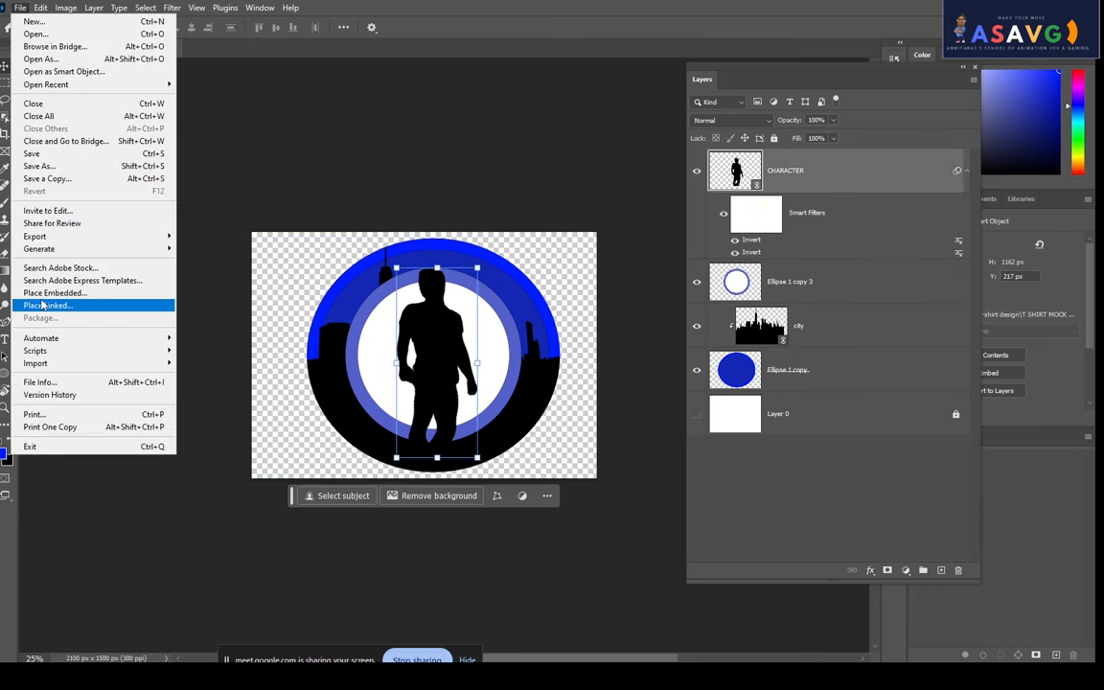
pyautogui.click(36, 307)
pyautogui.click(505, 112)
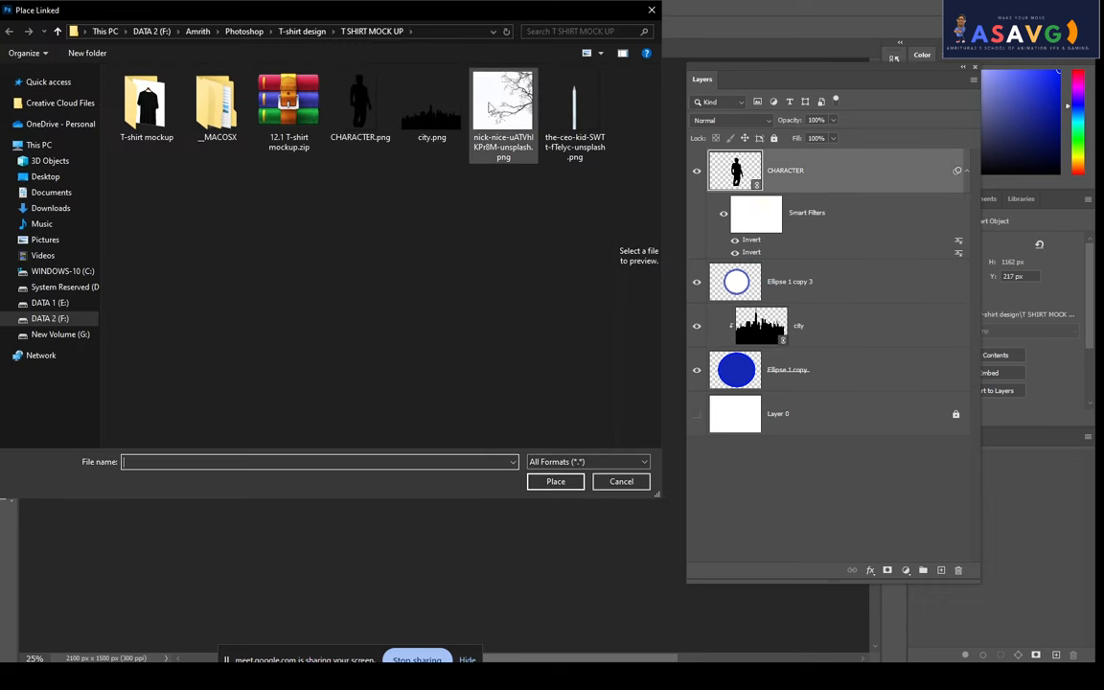
pyautogui.doubleClick(505, 111)
# Scale the placed branches image to about 18.24% wide and 17.93% high, centred near X 1109 px, Y 712 px.
pyautogui.moveTo(513, 403)
pyautogui.mouseDown()
pyautogui.moveTo(519, 392)
pyautogui.moveTo(519, 406)
pyautogui.mouseUp()
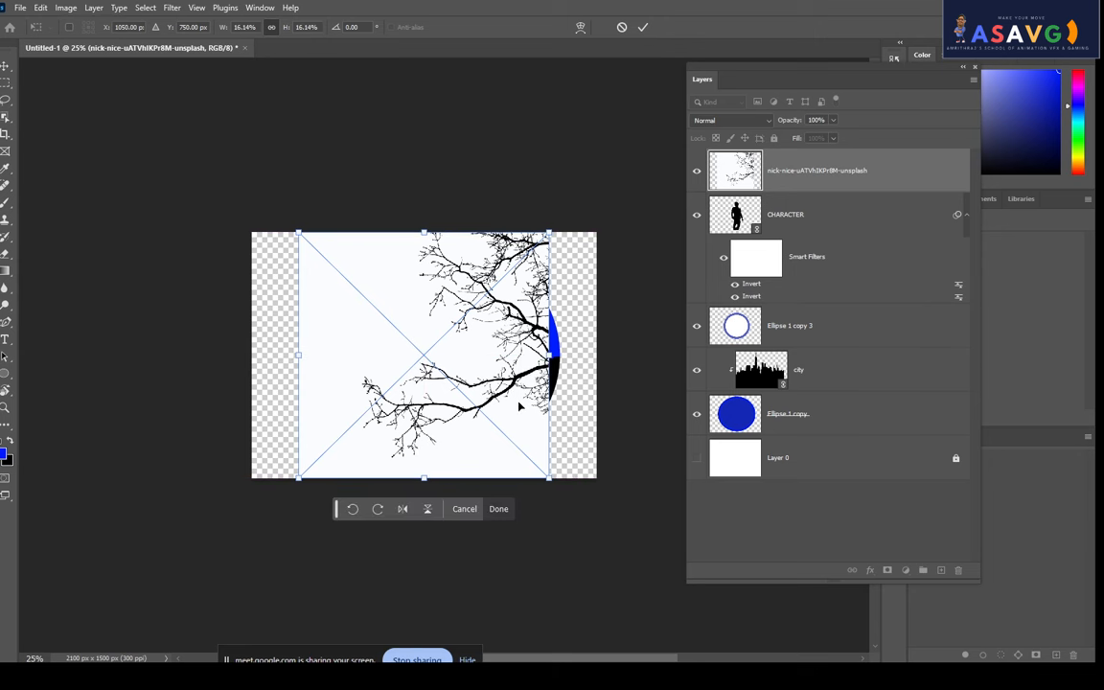
pyautogui.moveTo(553, 481); pyautogui.dragTo(571, 500)
pyautogui.moveTo(549, 425)
pyautogui.mouseDown()
pyautogui.moveTo(543, 404)
pyautogui.moveTo(542, 414)
pyautogui.mouseUp()
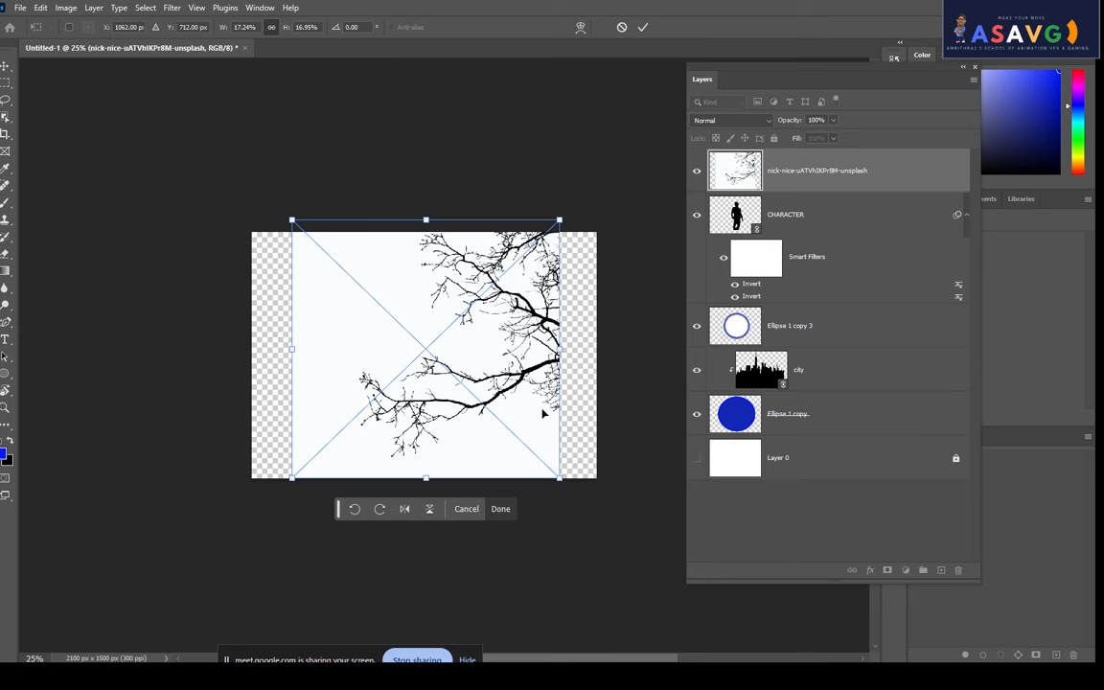
pyautogui.moveTo(563, 347)
pyautogui.mouseDown()
pyautogui.moveTo(598, 343)
pyautogui.moveTo(574, 347)
pyautogui.mouseUp()
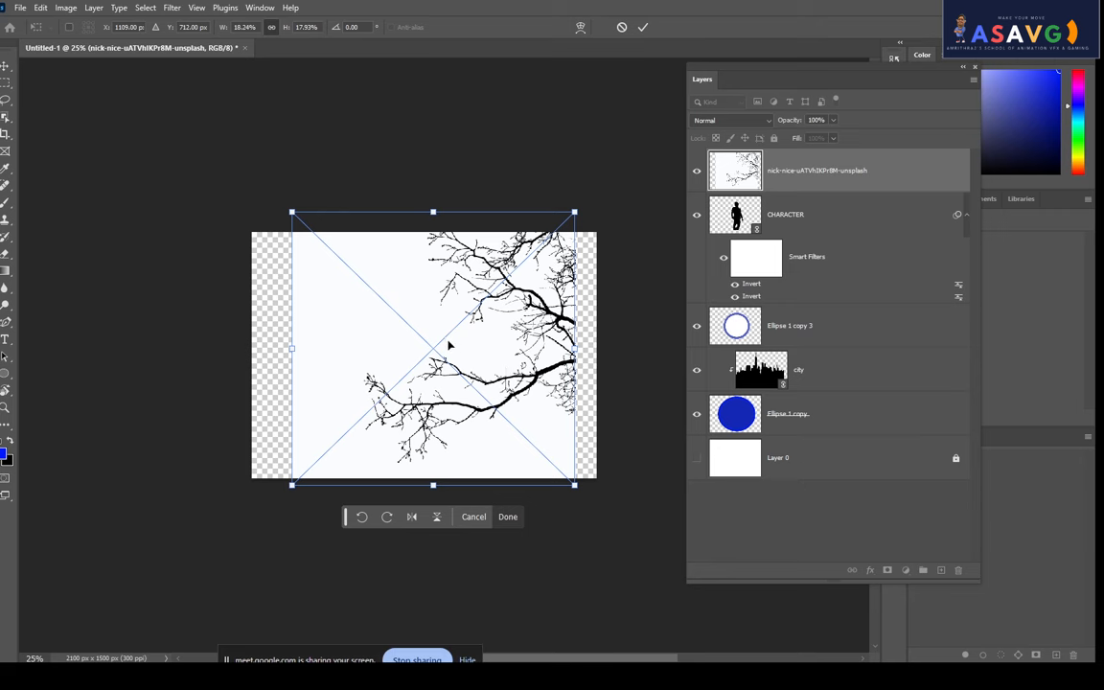
pyautogui.press('Return')
# Try lowering the branches layer's Blend If white limit for Current Layer to 44, and cancel the layer style.
pyautogui.rightClick(909, 219)
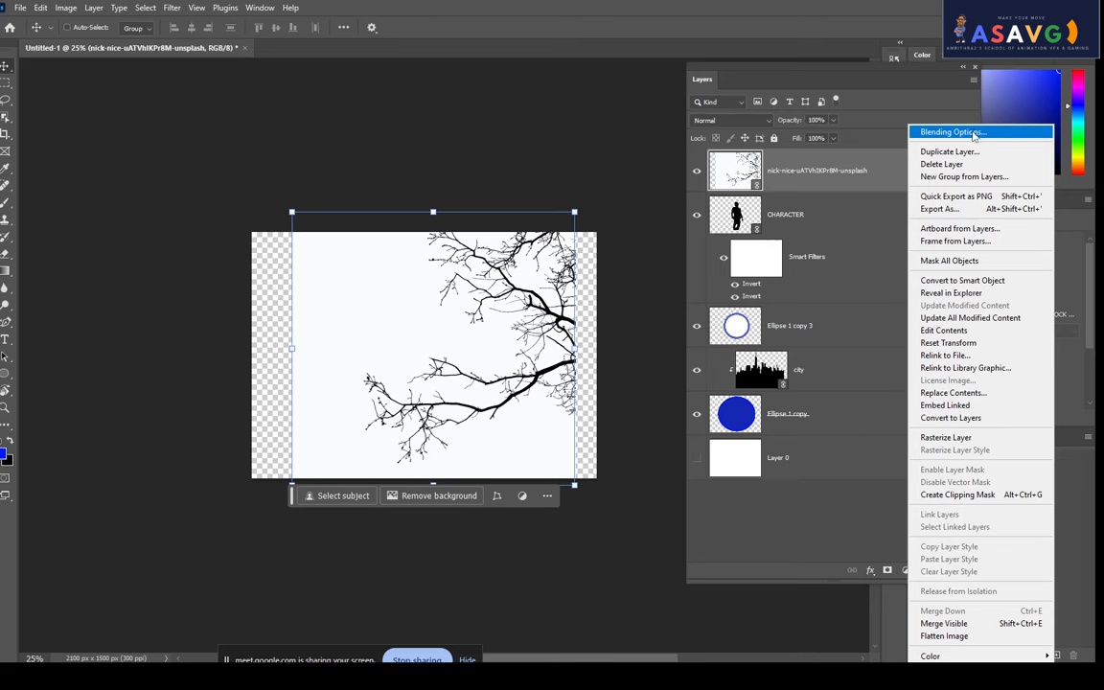
pyautogui.click(970, 133)
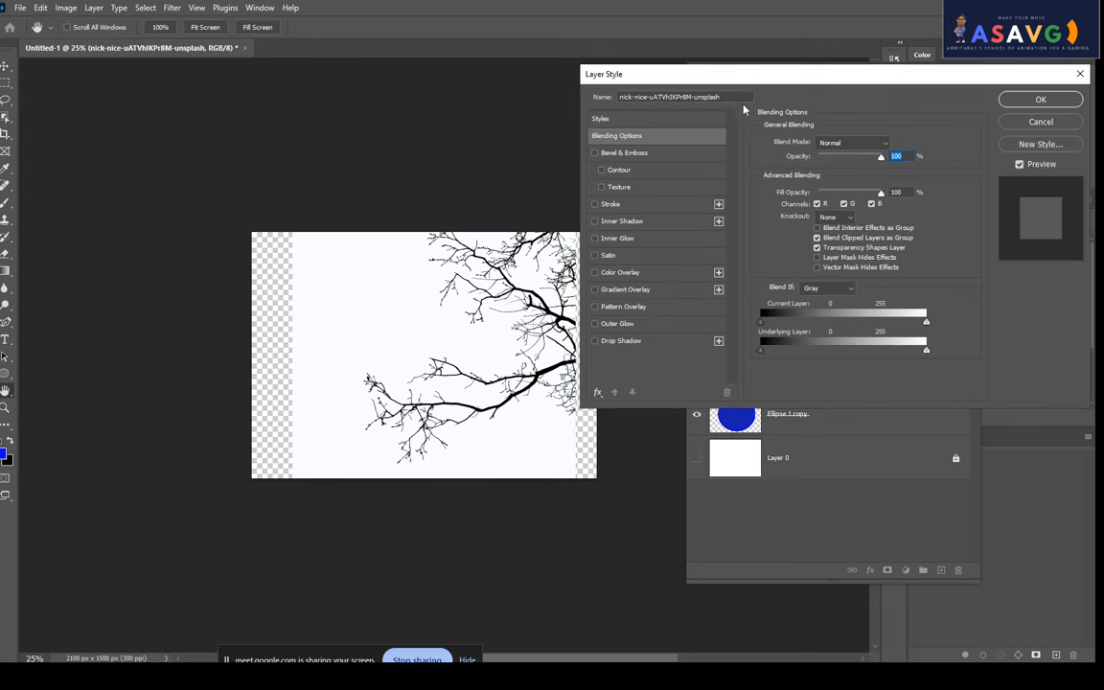
pyautogui.moveTo(789, 87); pyautogui.dragTo(729, 62)
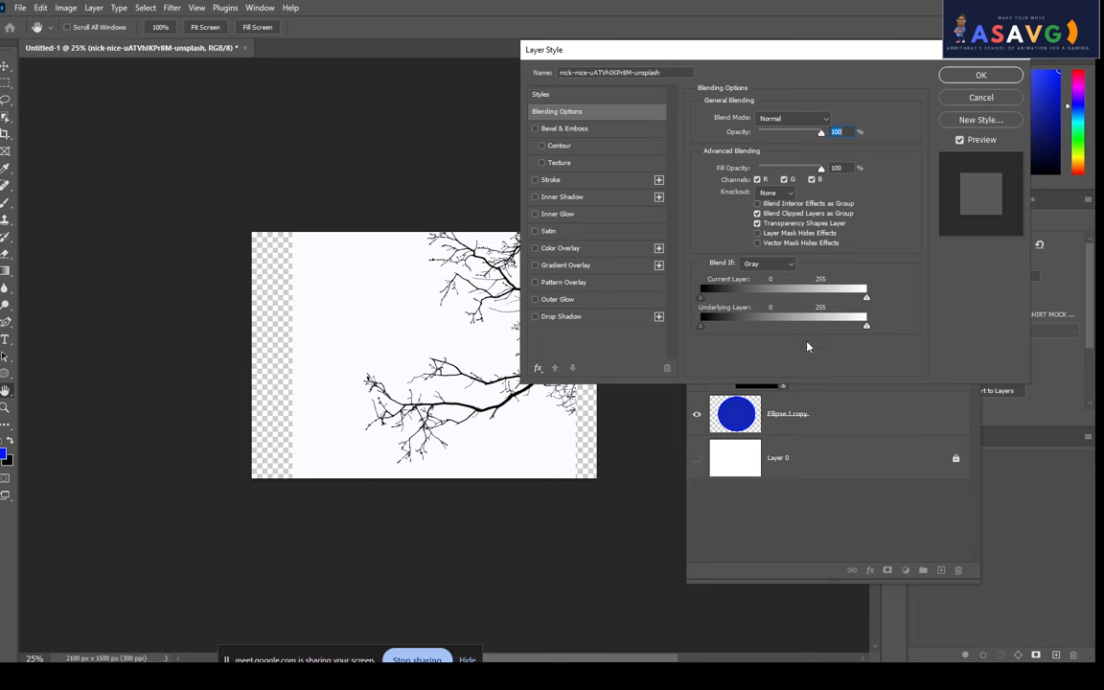
pyautogui.moveTo(867, 297); pyautogui.dragTo(731, 310)
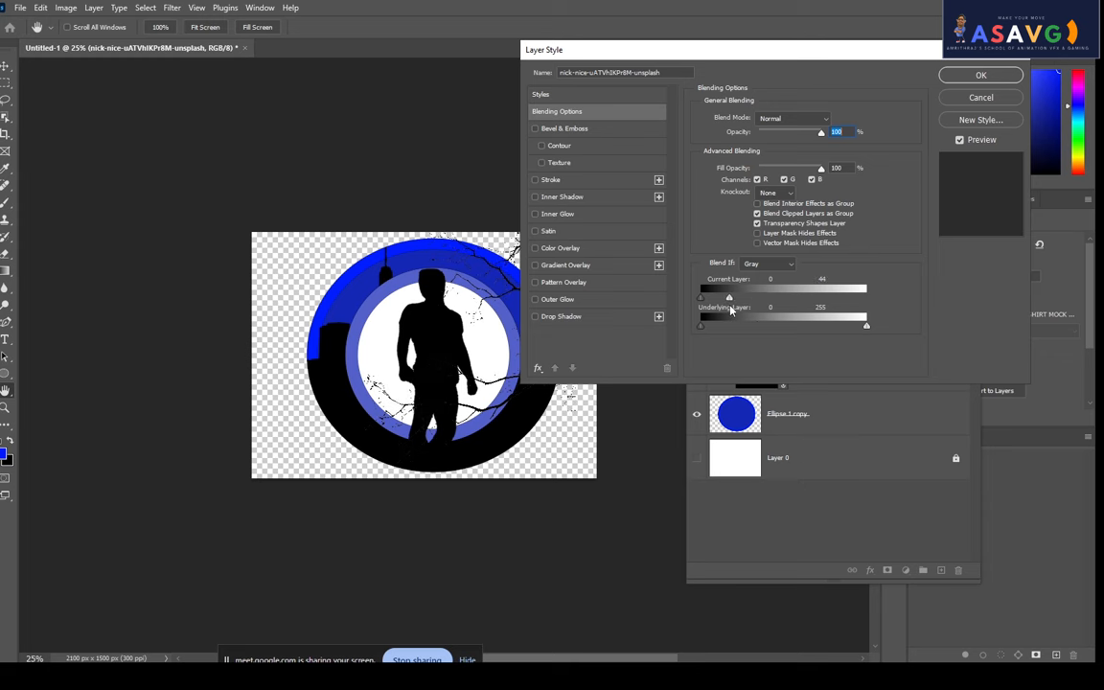
pyautogui.moveTo(708, 54); pyautogui.dragTo(660, 53)
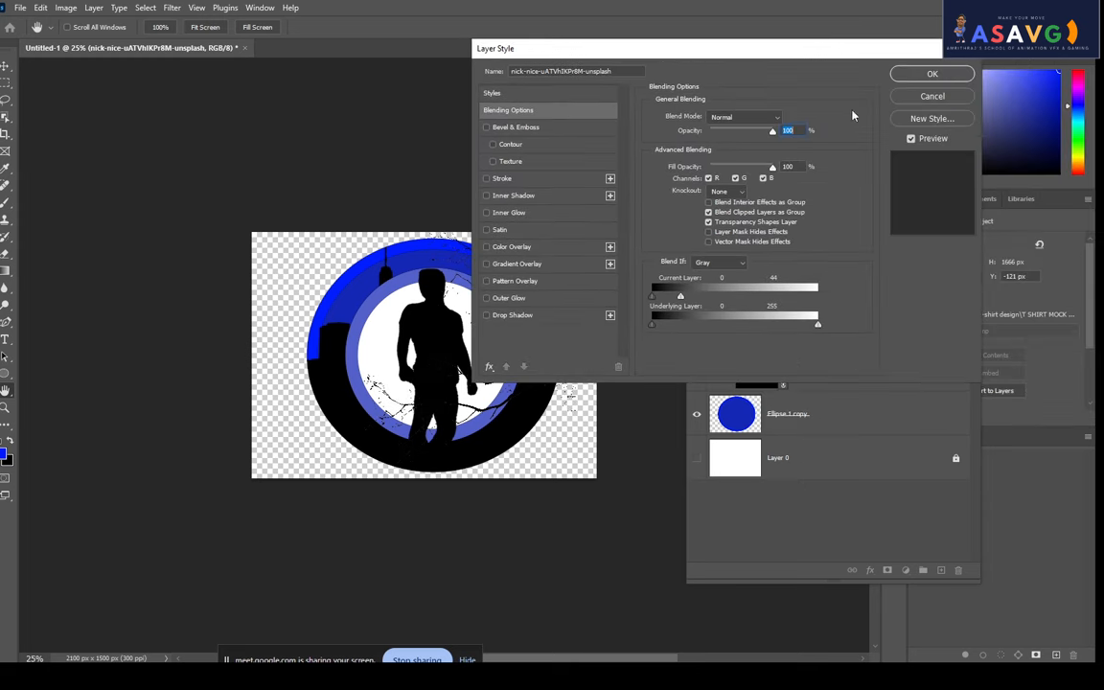
pyautogui.click(924, 98)
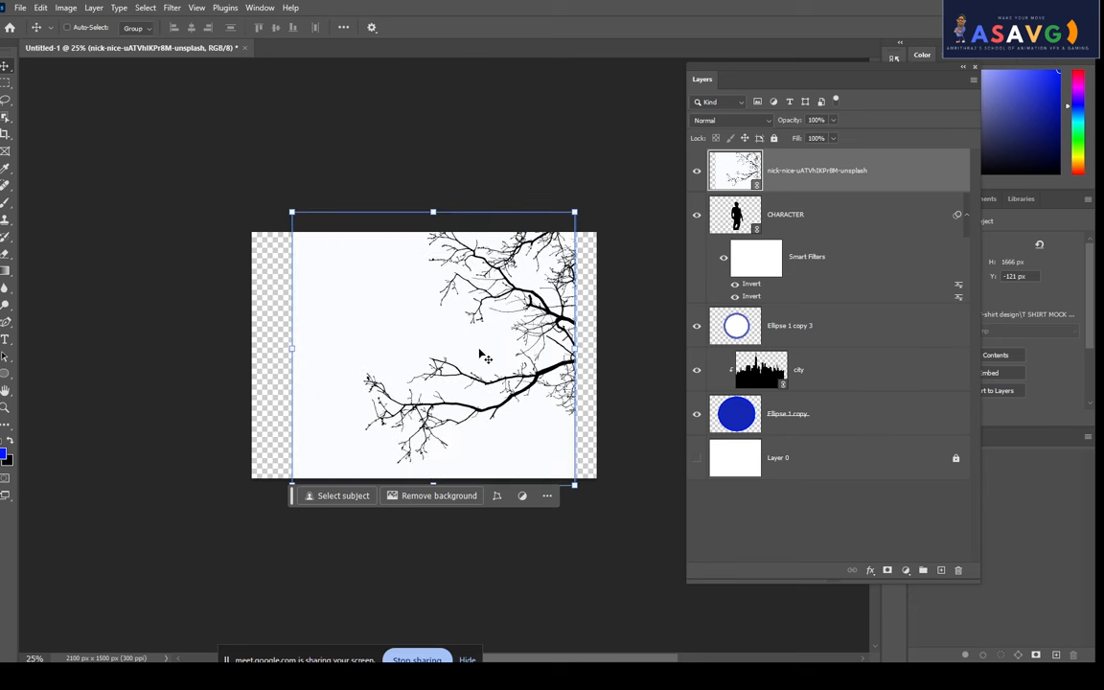
# Reopen the branches layer's blending options and move the dialog clear of the artwork.
pyautogui.rightClick(906, 185)
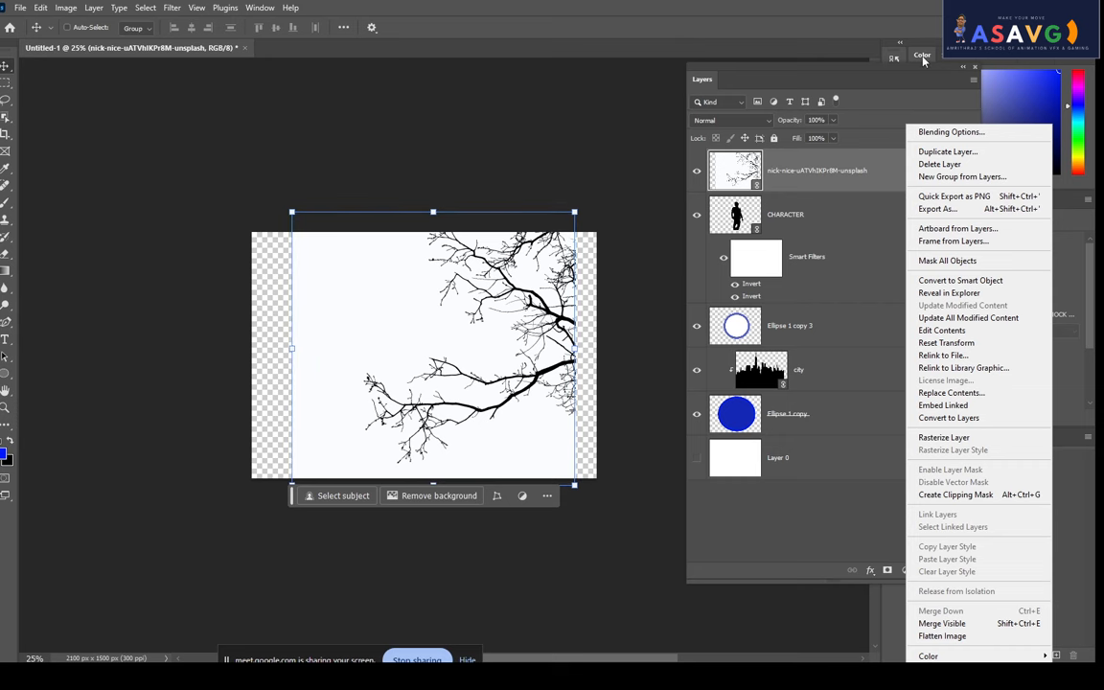
pyautogui.click(972, 140)
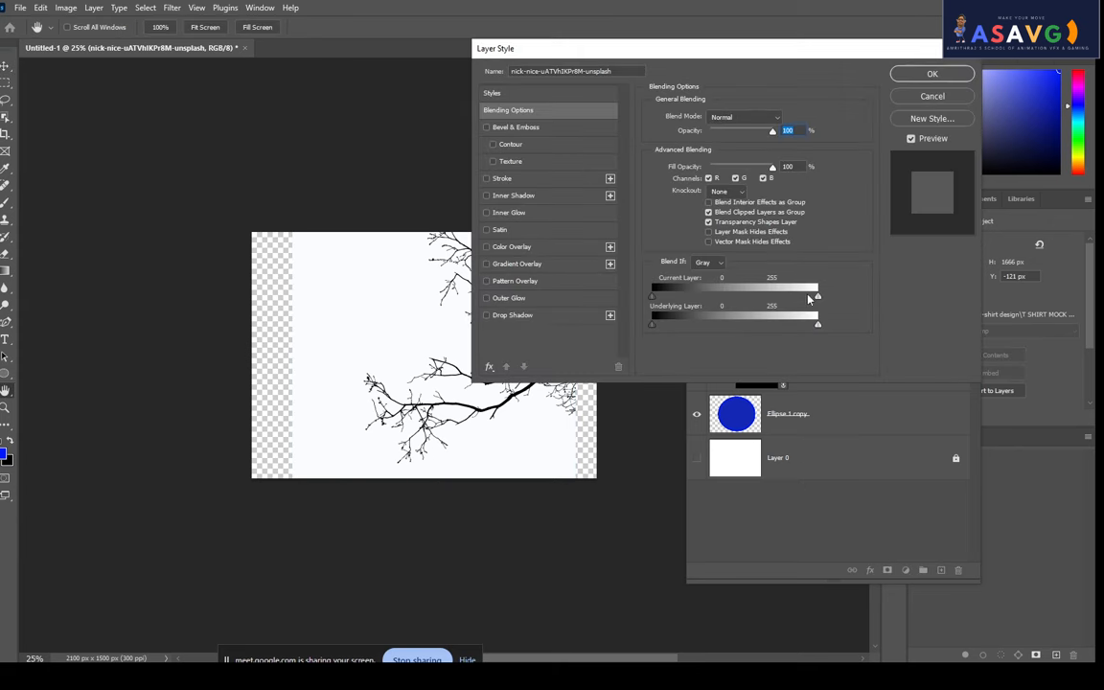
pyautogui.moveTo(815, 300); pyautogui.dragTo(829, 251)
pyautogui.moveTo(740, 55); pyautogui.dragTo(850, 45)
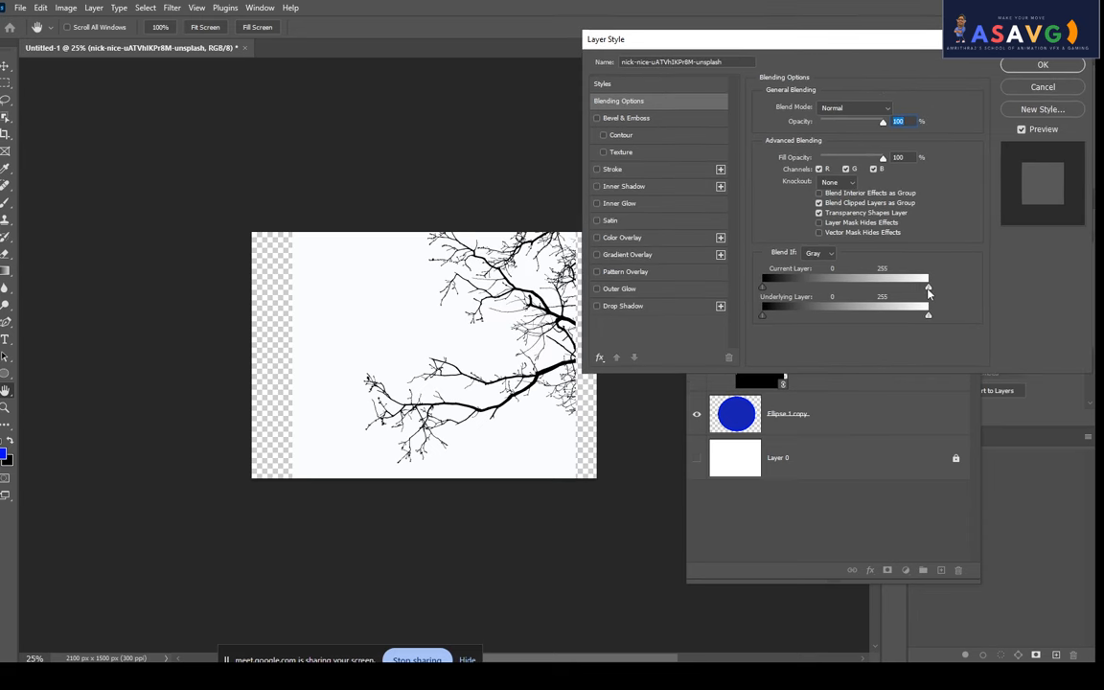
# Try splitting the Current Layer white limit of Blend If to 154 / 255, and restore it to 255.
pyautogui.moveTo(928, 288); pyautogui.dragTo(926, 287)
pyautogui.moveTo(923, 289); pyautogui.dragTo(861, 290)
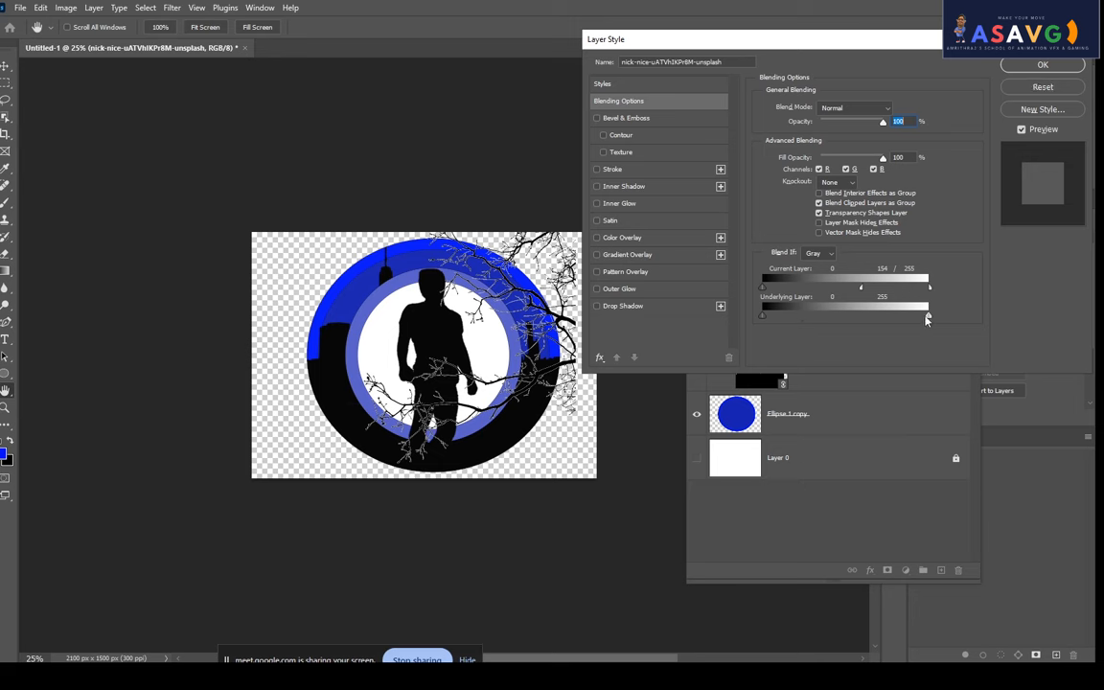
pyautogui.moveTo(927, 320); pyautogui.dragTo(1010, 322)
pyautogui.moveTo(860, 291); pyautogui.dragTo(941, 305)
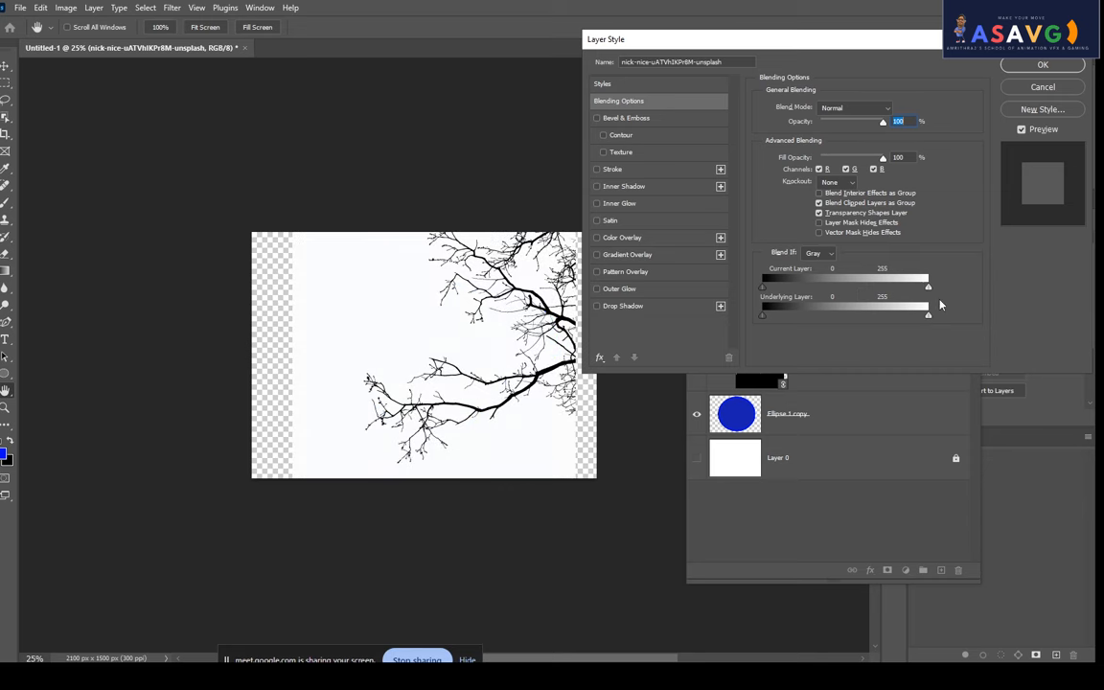
# Try the Red, Green and Blue channels as the Blend If basis for the branches layer.
pyautogui.click(816, 252)
pyautogui.click(817, 277)
pyautogui.click(816, 252)
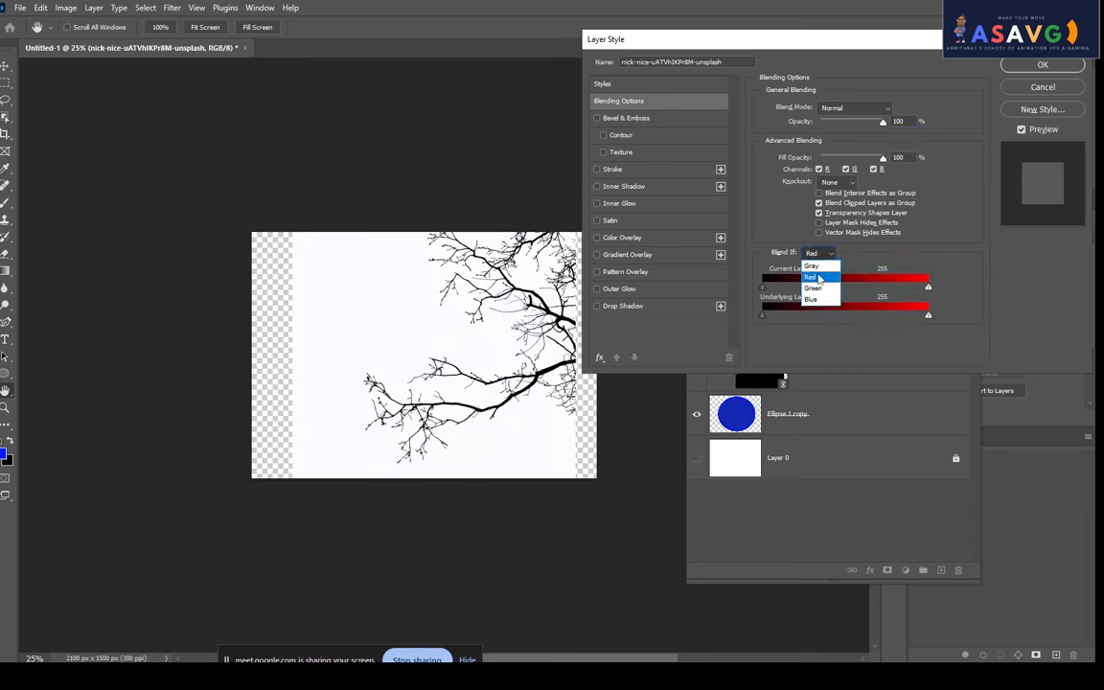
pyautogui.click(813, 288)
pyautogui.click(815, 252)
pyautogui.click(811, 299)
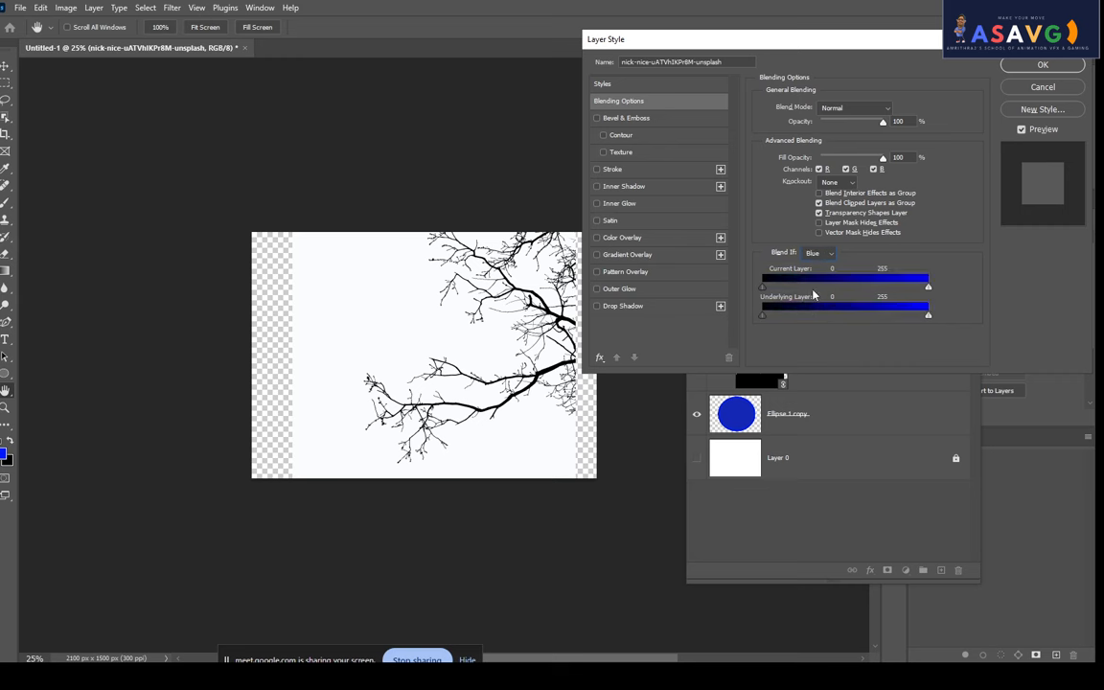
# Set Blend If to Gray with a Current Layer white limit of 43 and apply the layer style.
pyautogui.click(816, 252)
pyautogui.click(813, 266)
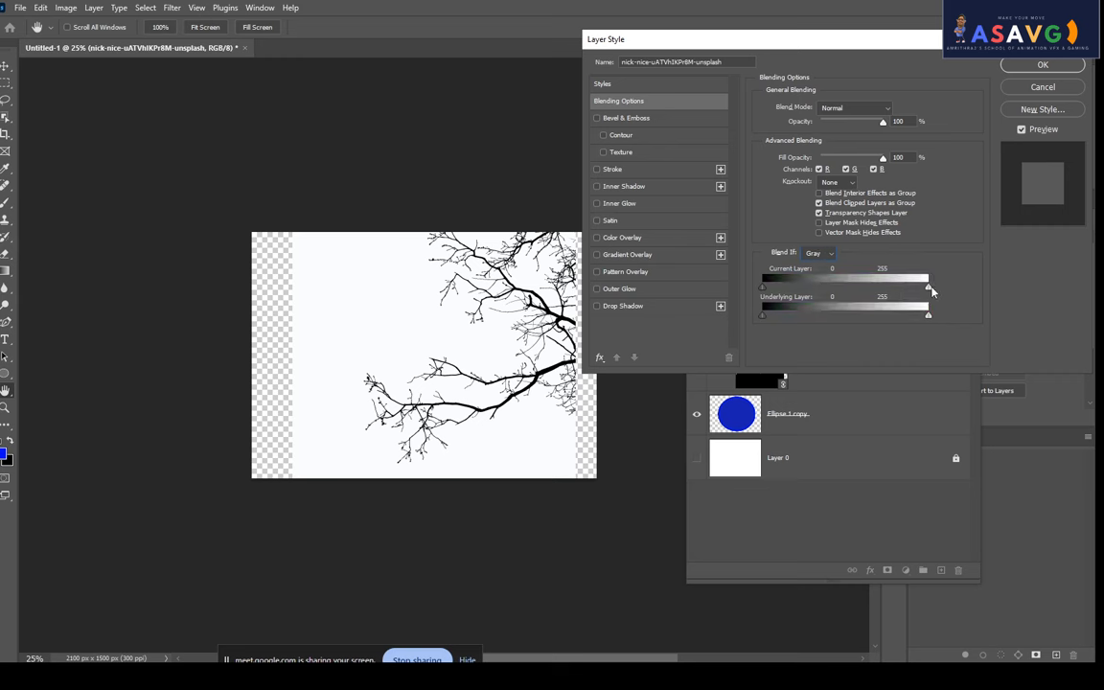
pyautogui.moveTo(928, 288); pyautogui.dragTo(792, 297)
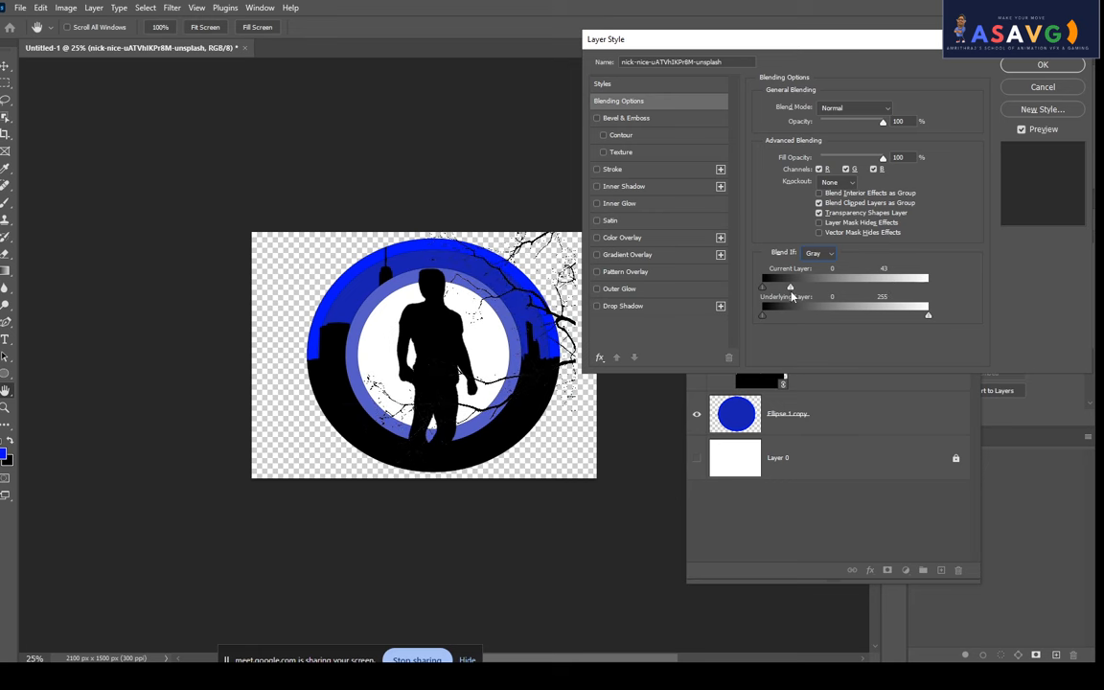
pyautogui.click(1042, 65)
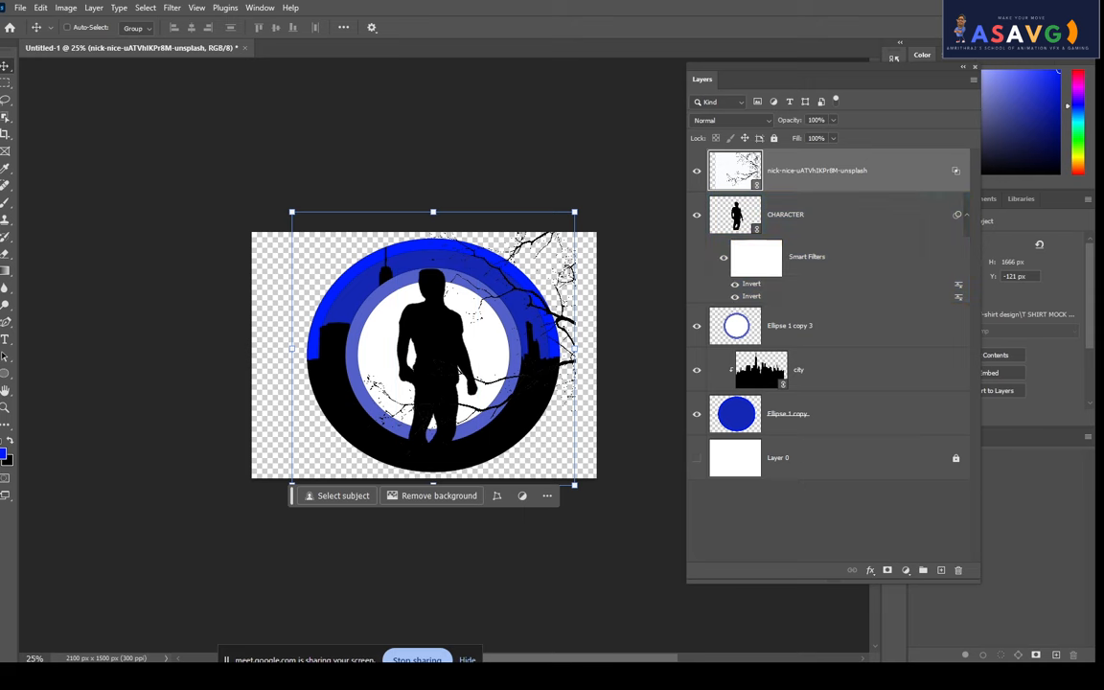
# Reposition the branches artwork over the ellipses and place its layer directly below the CHARACTER layer.
pyautogui.moveTo(497, 286); pyautogui.dragTo(533, 317)
pyautogui.hotkey('ctrl', '[')
# Try to clip the branches layer to the Ellipse 1 copy 3 ring, and undo the clipping mask.
pyautogui.rightClick(815, 288)
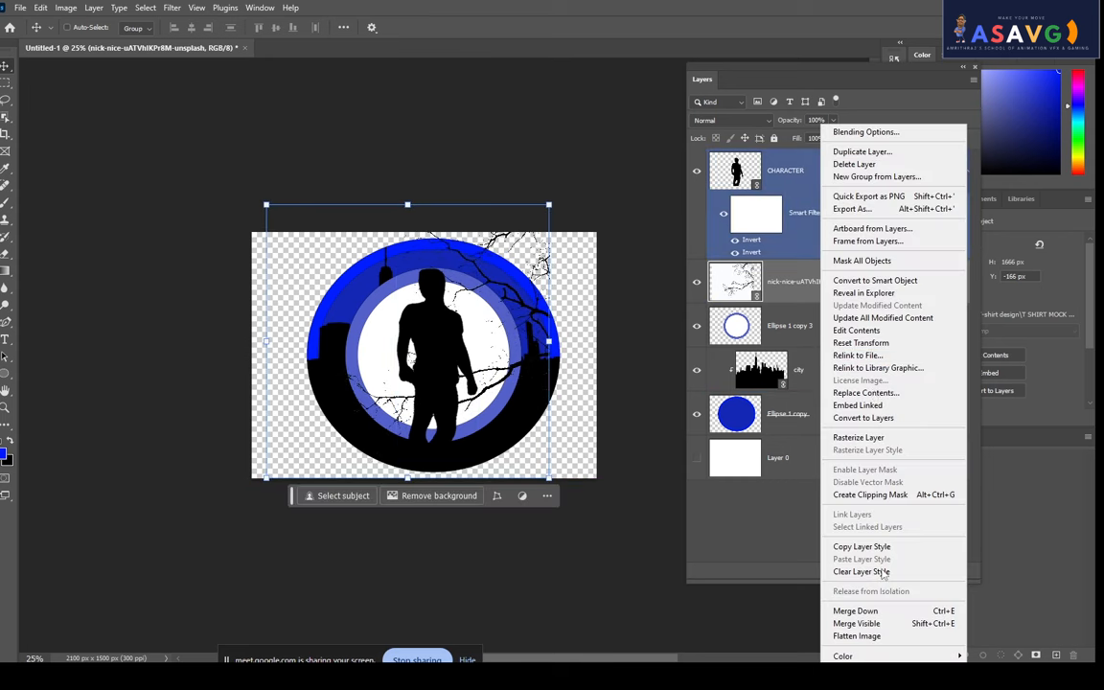
pyautogui.click(870, 495)
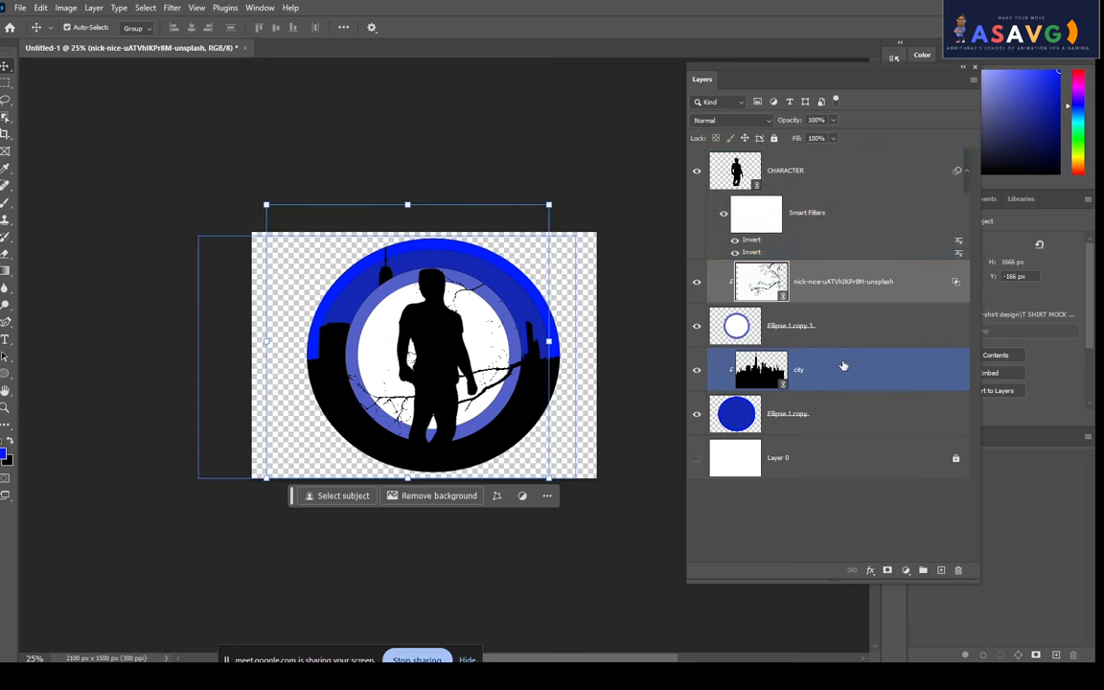
pyautogui.hotkey('ctrl', 'z')
# Move the branches layer between the city and Ellipse 1 copy layers so that it joins the clipping group.
pyautogui.moveTo(738, 283); pyautogui.dragTo(759, 374)
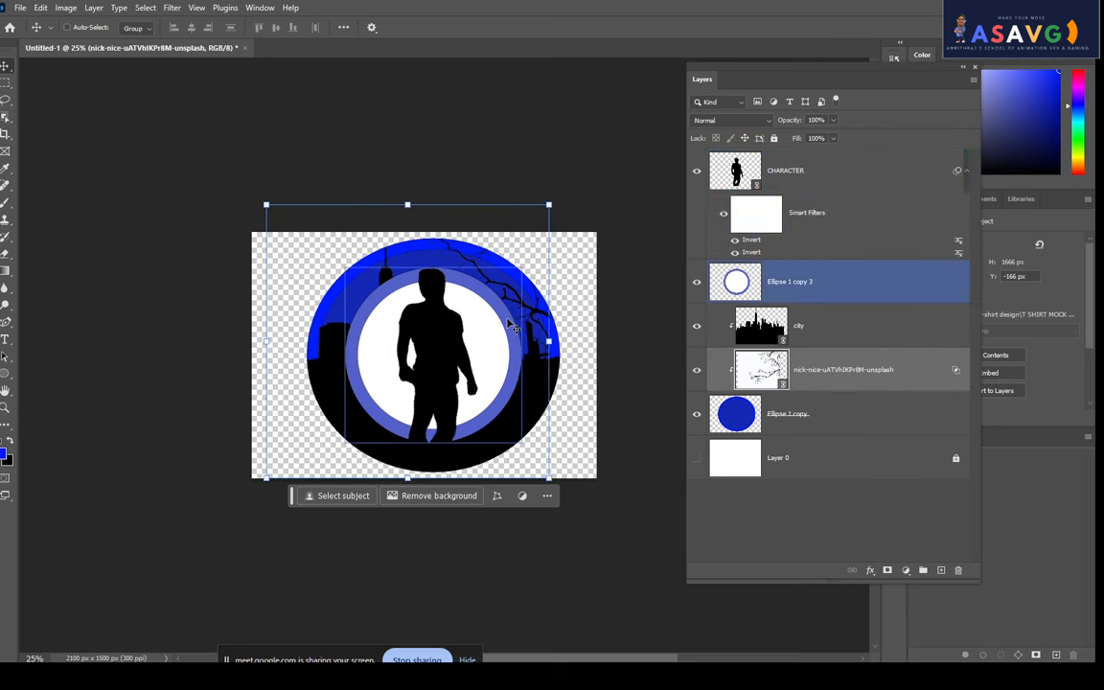
pyautogui.moveTo(513, 291); pyautogui.dragTo(517, 290)
pyautogui.moveTo(327, 343); pyautogui.dragTo(319, 337)
# Resize the city skyline disproportionately to about 1504 px high and reposition it within the blue ellipse, applying the transform.
pyautogui.click(848, 326)
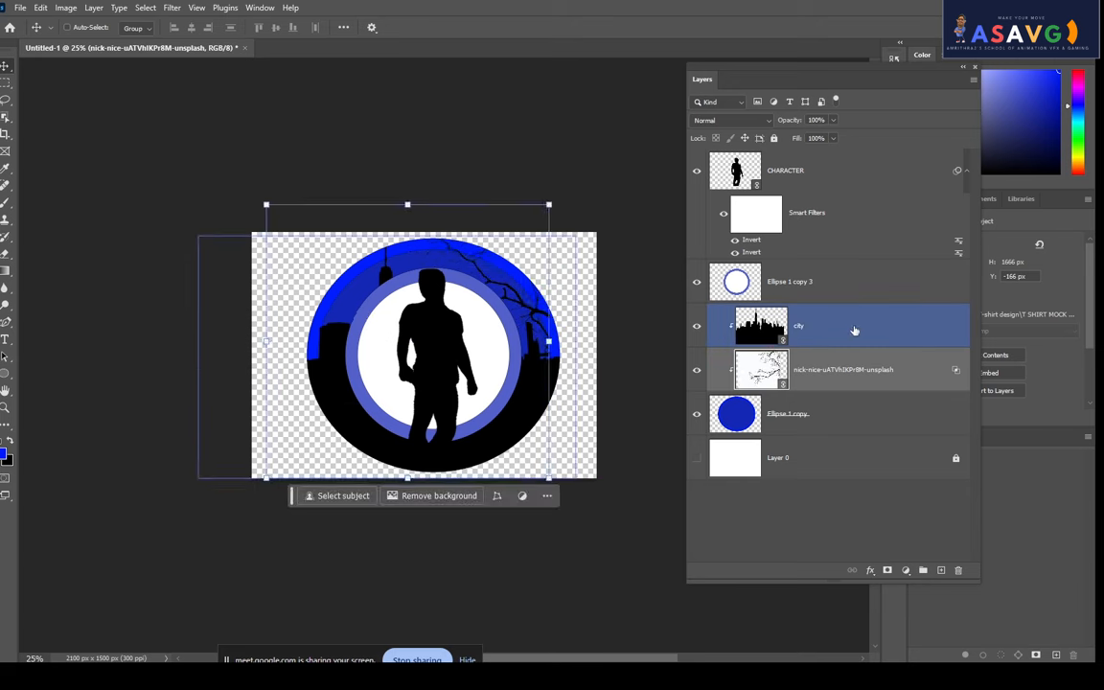
pyautogui.moveTo(198, 234); pyautogui.dragTo(284, 278)
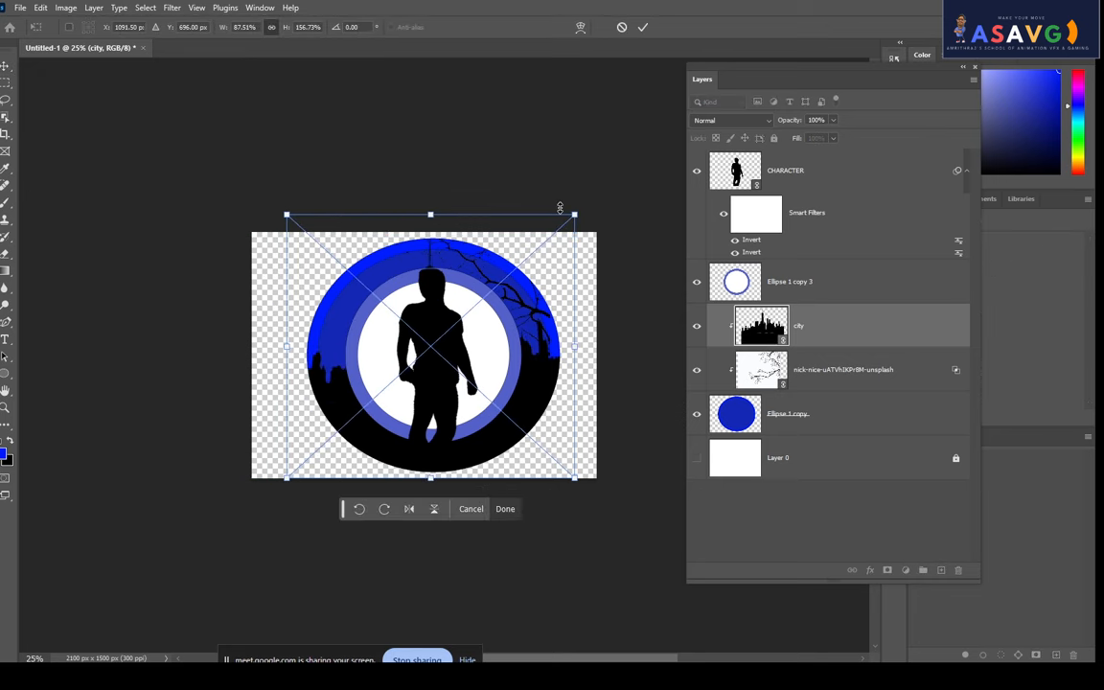
pyautogui.moveTo(574, 214); pyautogui.dragTo(548, 170)
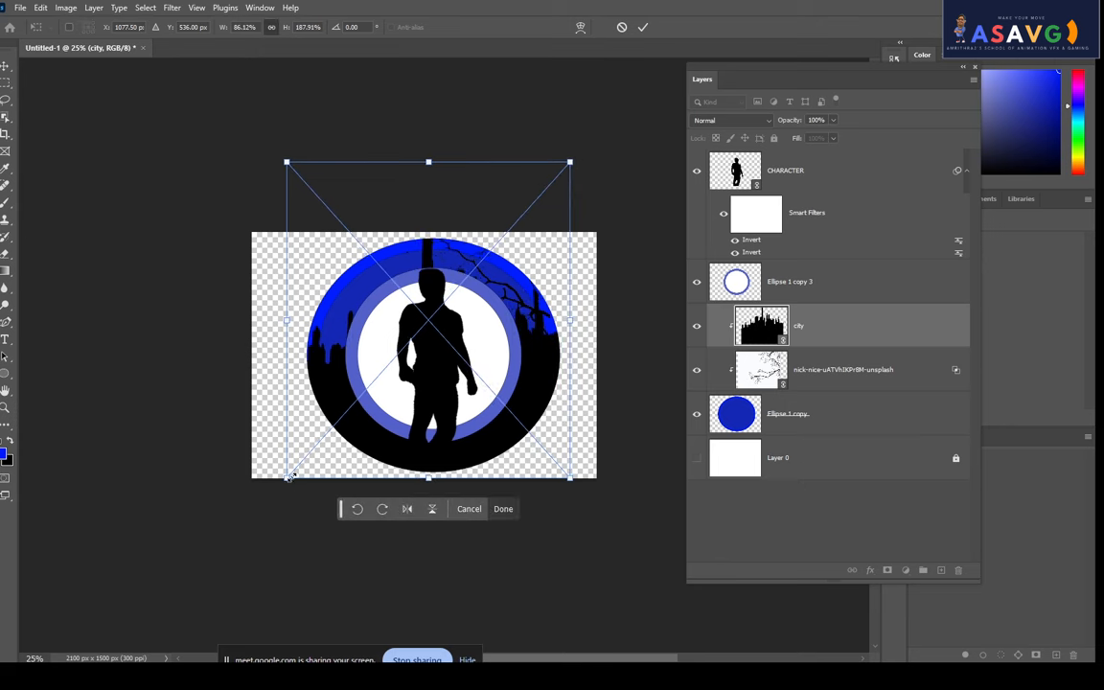
pyautogui.moveTo(289, 476); pyautogui.dragTo(330, 444)
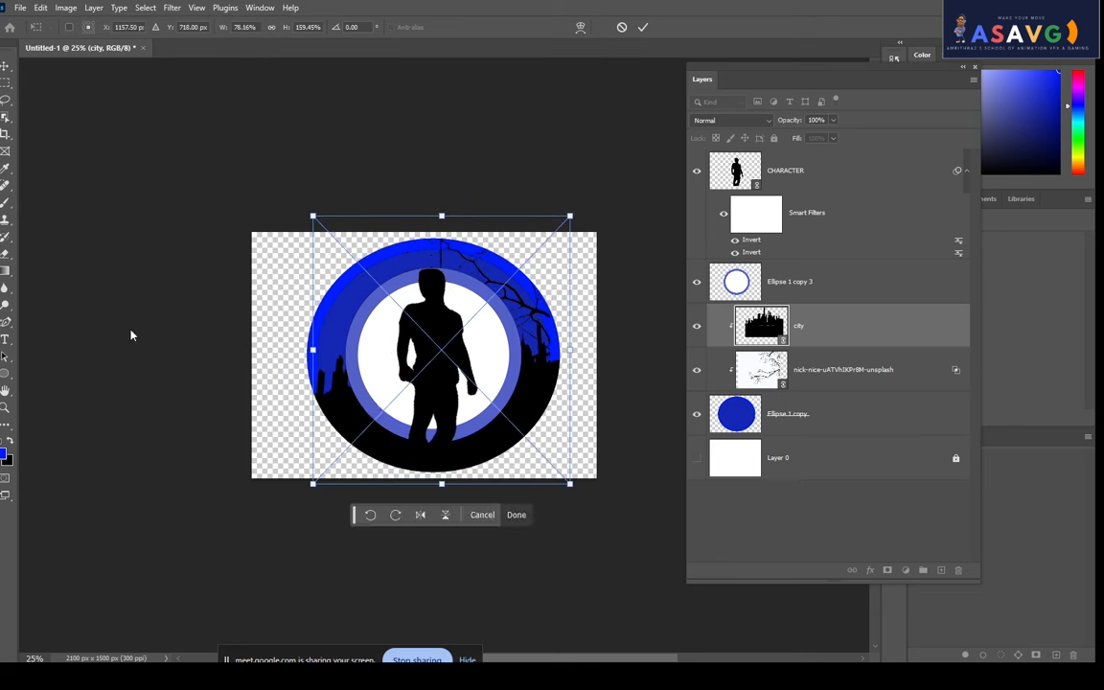
pyautogui.press('Return')
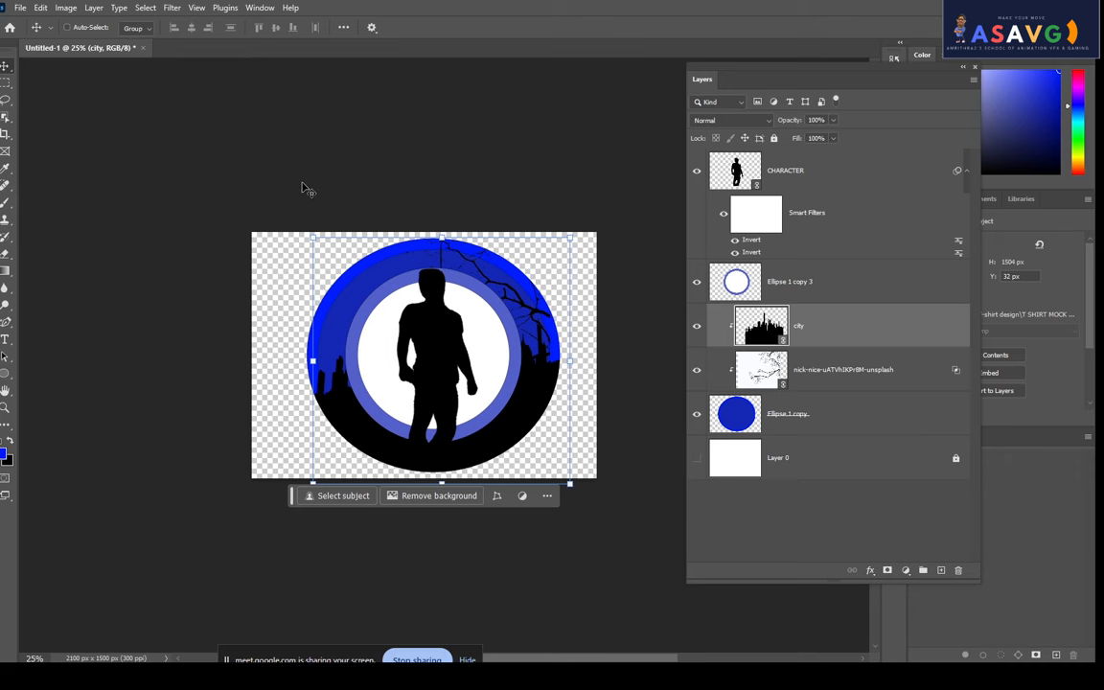
# Merge all the artwork layers from CHARACTER down to Ellipse 1 copy into one layer, leaving out Layer 0.
pyautogui.click(815, 172)
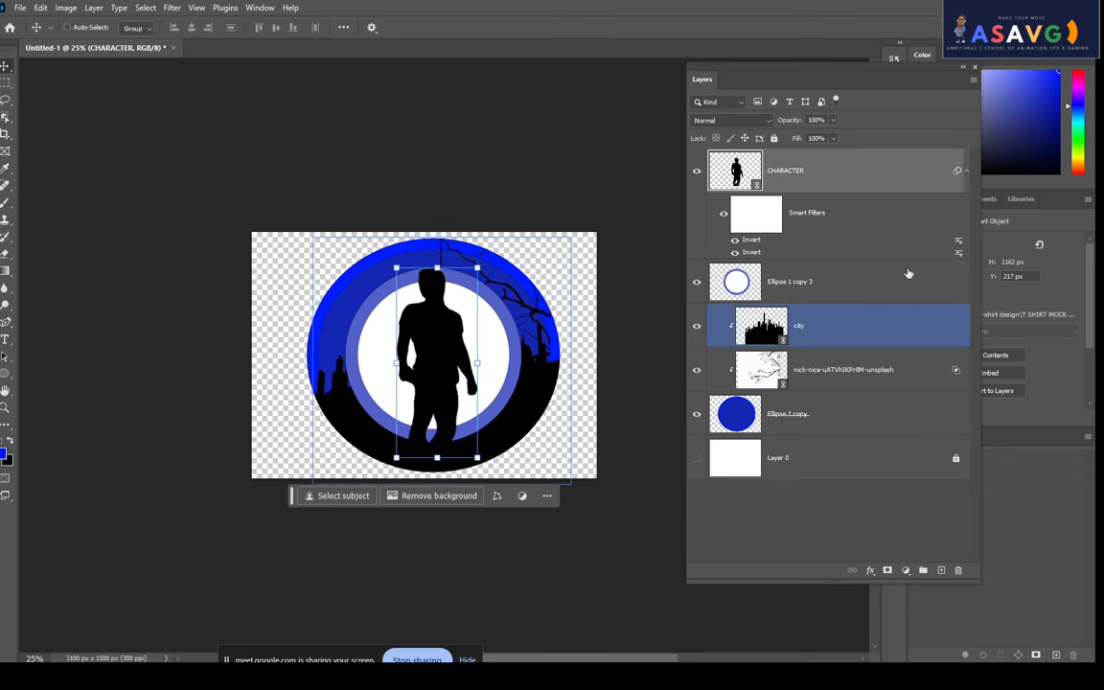
pyautogui.keyDown('shift'); pyautogui.click(858, 278); pyautogui.keyUp('shift')
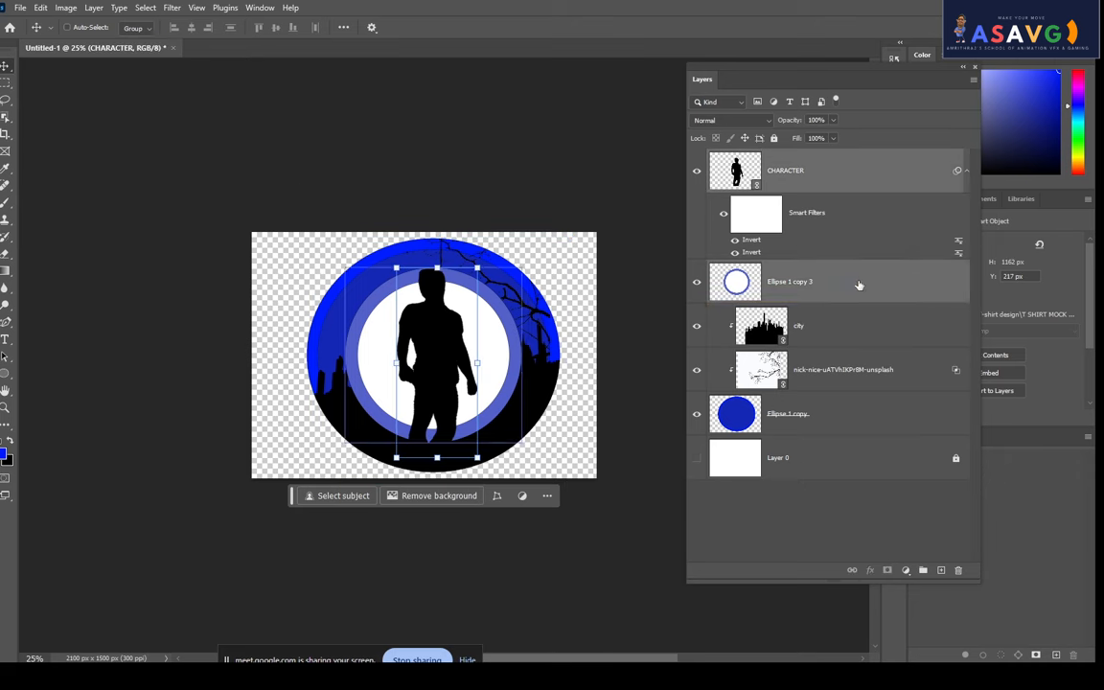
pyautogui.keyDown('shift'); pyautogui.click(858, 326); pyautogui.keyUp('shift')
pyautogui.keyDown('shift'); pyautogui.click(869, 419); pyautogui.keyUp('shift')
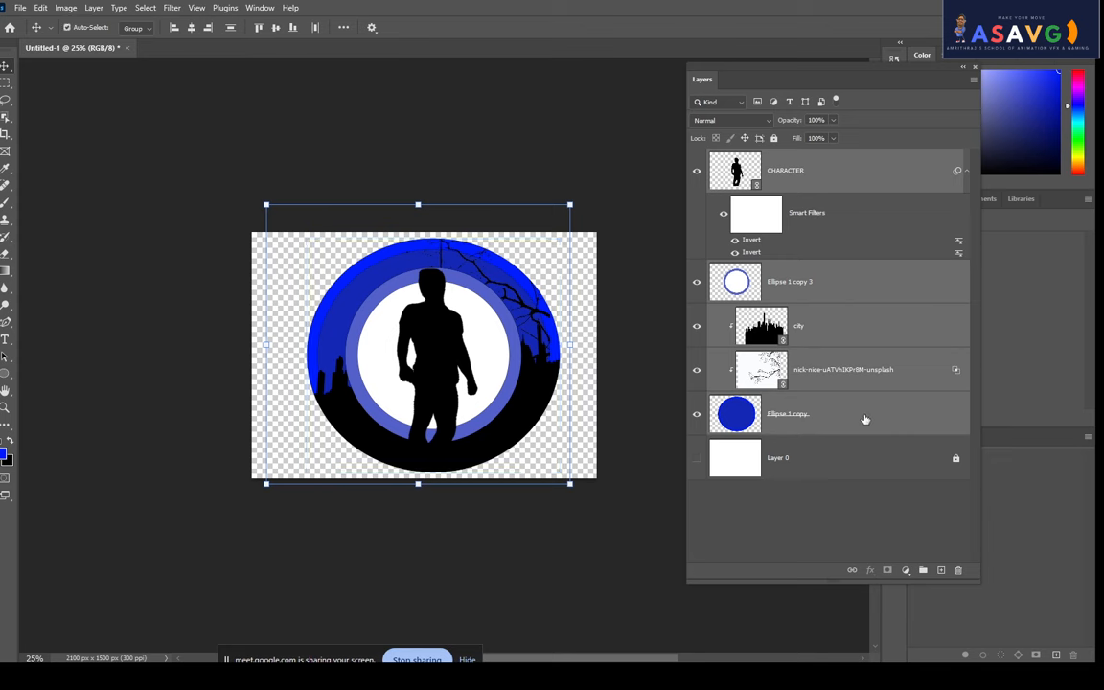
pyautogui.hotkey('ctrl', 'e')
# Scale the merged artwork to about 87.55% width and 94.95% height as a round emblem, and place it in the canvas's left part.
pyautogui.moveTo(518, 436)
pyautogui.mouseDown()
pyautogui.moveTo(488, 419)
pyautogui.moveTo(504, 420)
pyautogui.mouseUp()
pyautogui.moveTo(557, 461); pyautogui.dragTo(533, 453)
pyautogui.moveTo(527, 356); pyautogui.dragTo(531, 352)
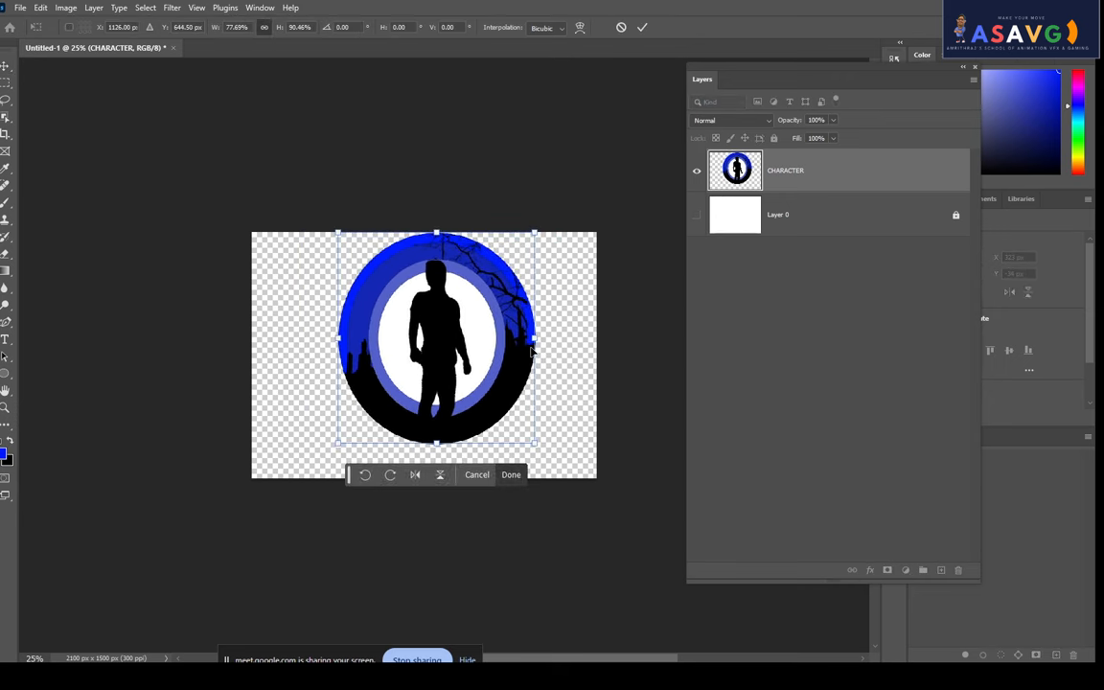
pyautogui.moveTo(540, 449); pyautogui.dragTo(562, 458)
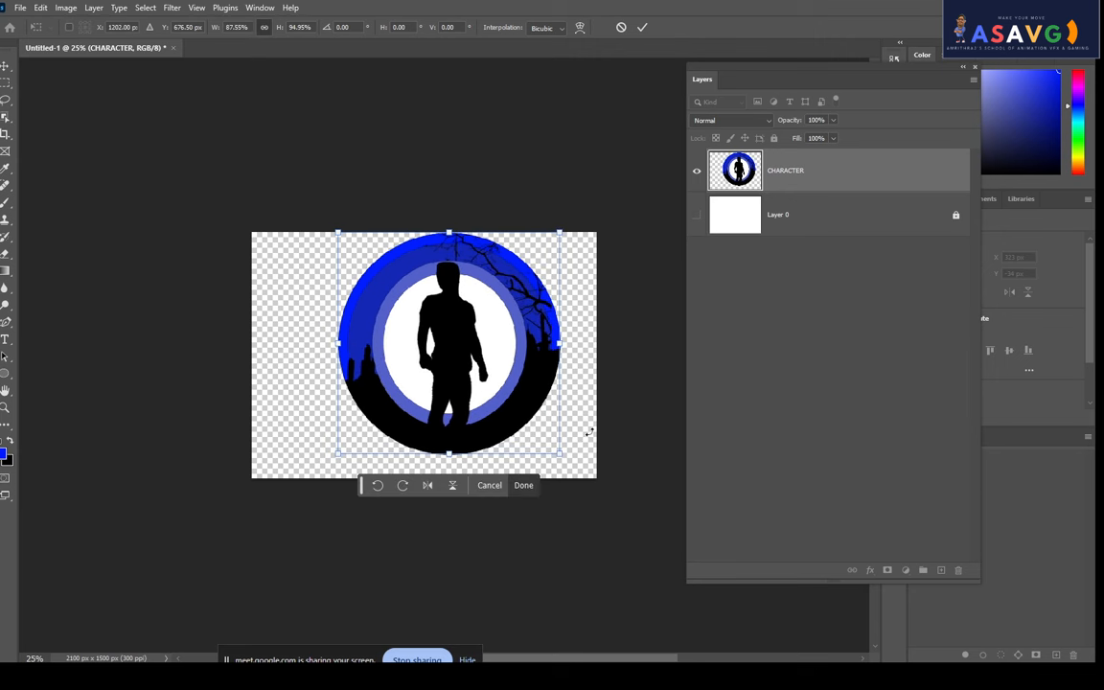
pyautogui.moveTo(484, 257); pyautogui.dragTo(414, 271)
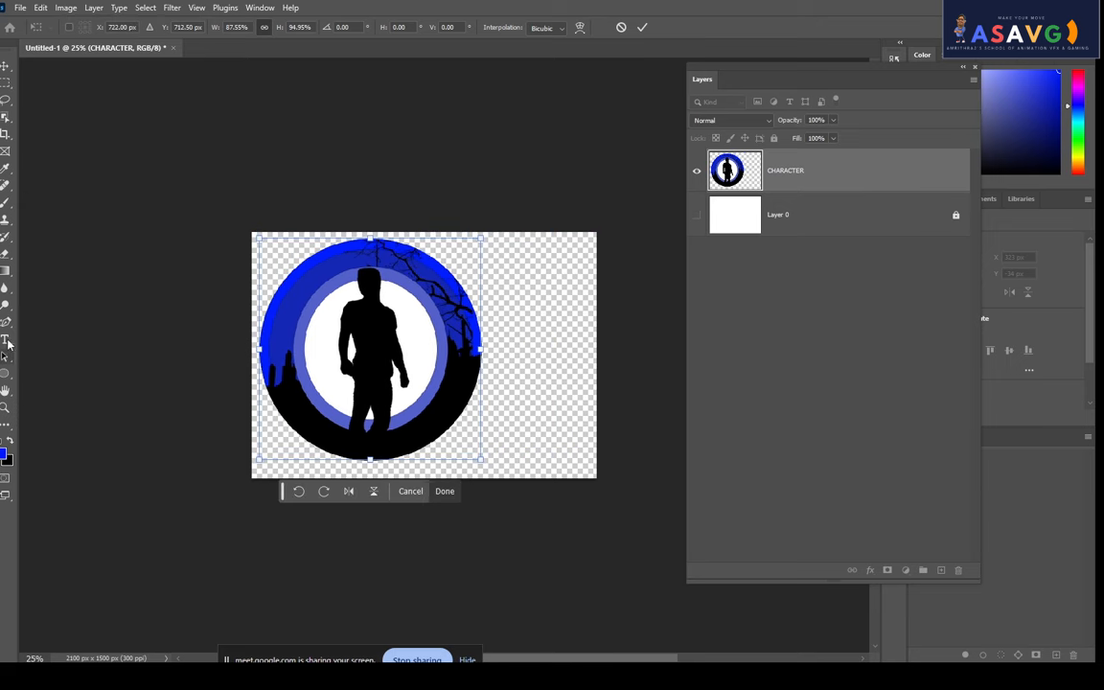
# Add the text CREATIVE in blue Hanson Bold at 48 pt beside the circular emblem.
pyautogui.click(5, 339)
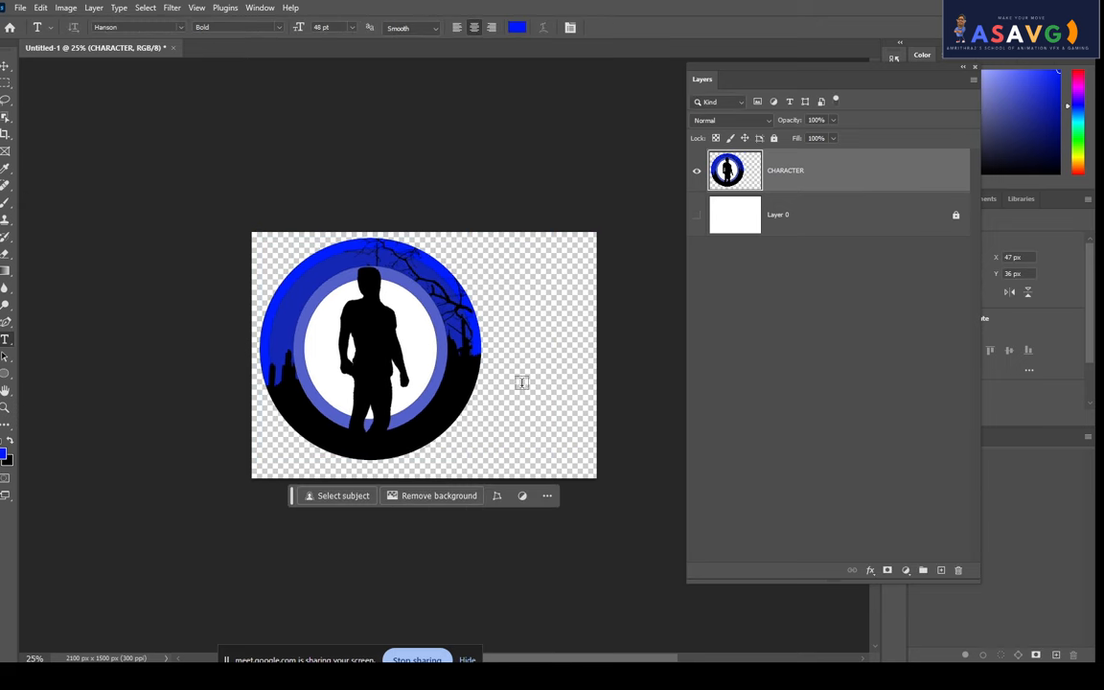
pyautogui.click(521, 383)
pyautogui.write('C')
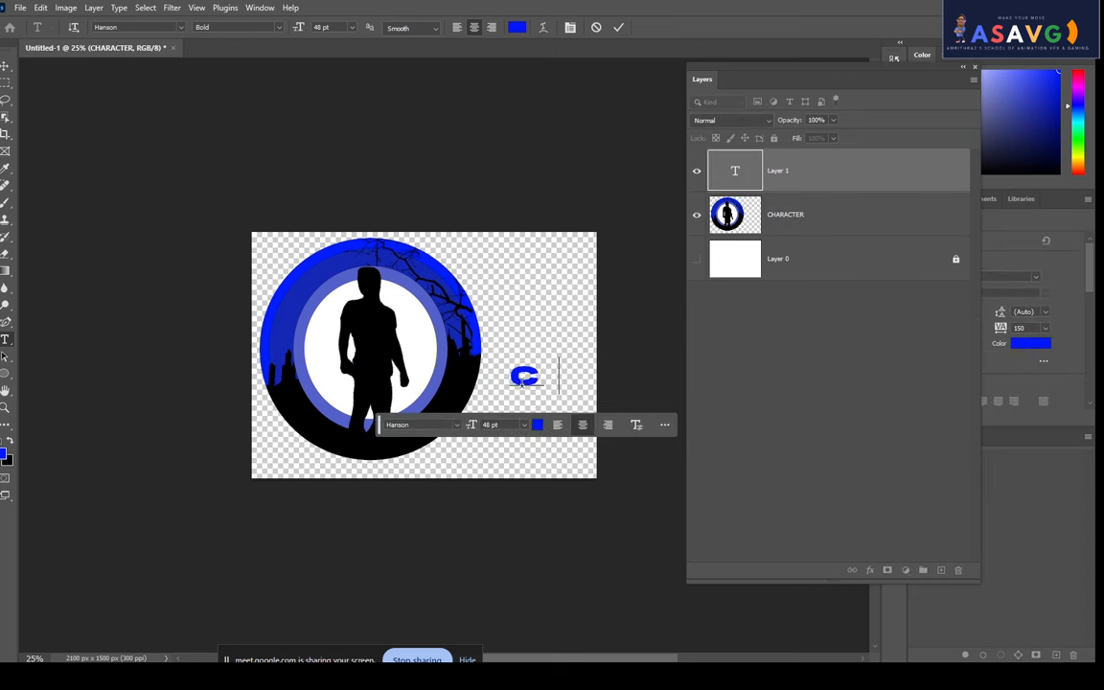
pyautogui.write('REAT')
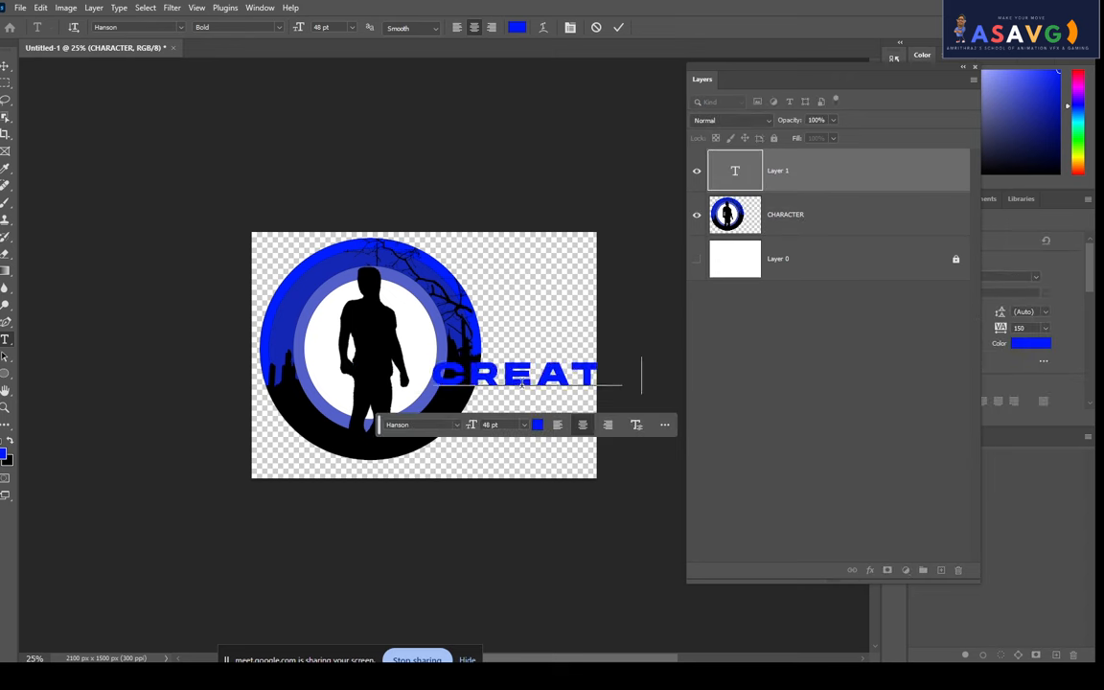
pyautogui.write('IV')
pyautogui.hotkey('ctrl', 'Return')
pyautogui.press('v')
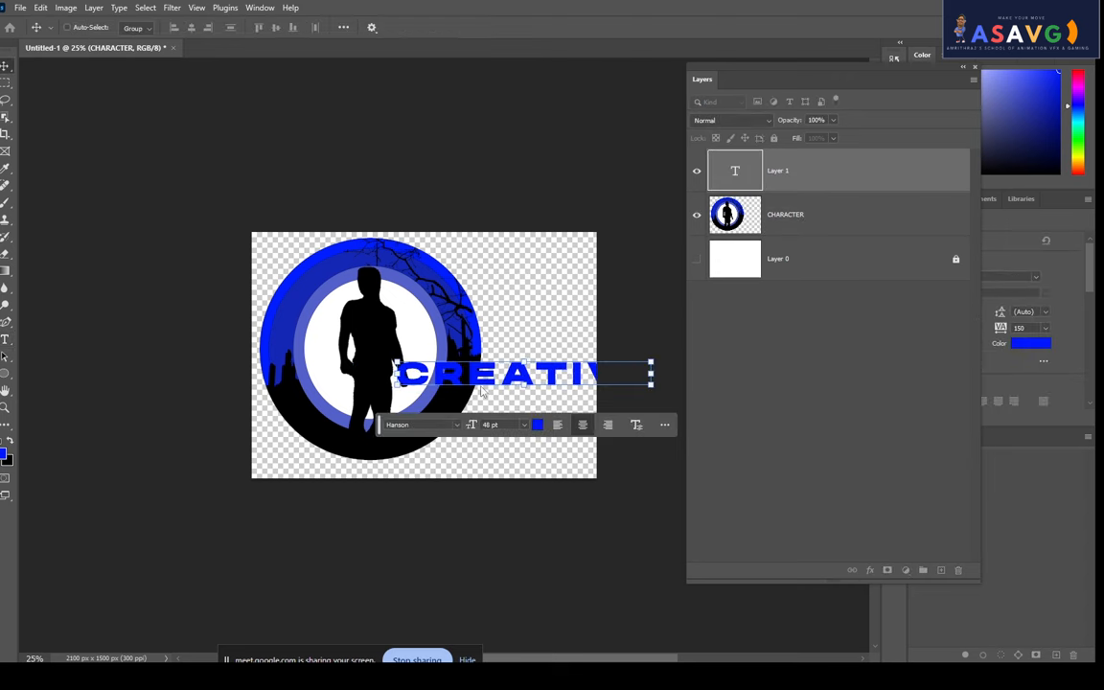
# Shrink the CREATIVE text to about 34.25 pt with narrowed letters and place it at the emblem's lower right.
pyautogui.moveTo(499, 375); pyautogui.dragTo(392, 391)
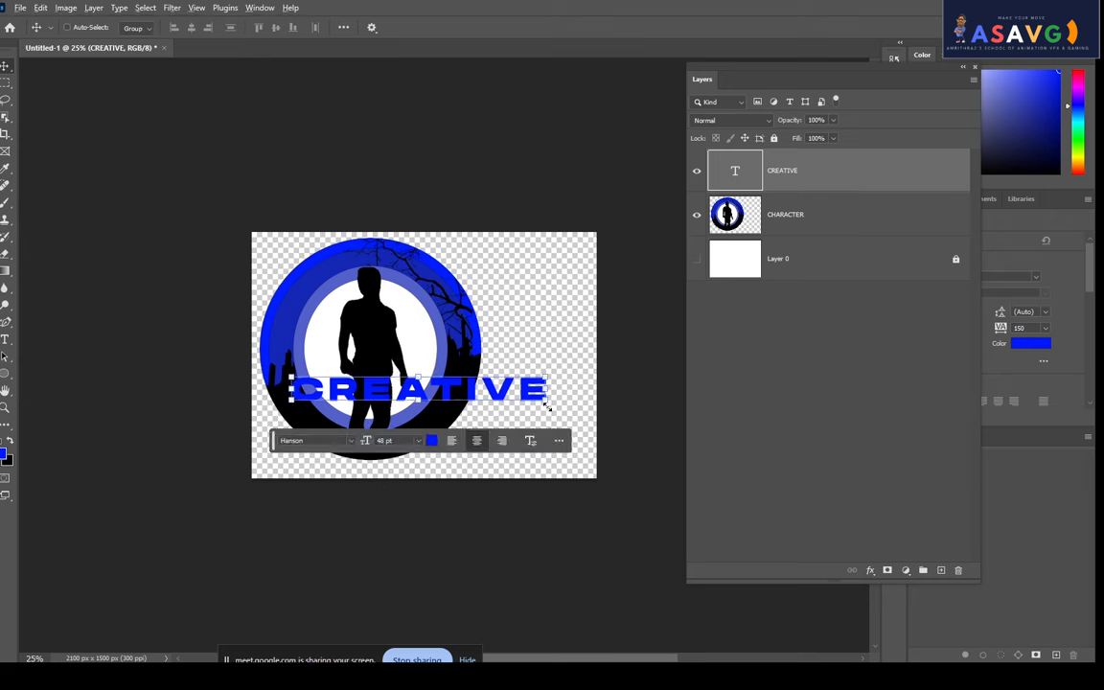
pyautogui.moveTo(547, 407); pyautogui.dragTo(498, 403)
pyautogui.moveTo(475, 407); pyautogui.dragTo(549, 441)
pyautogui.press('Return')
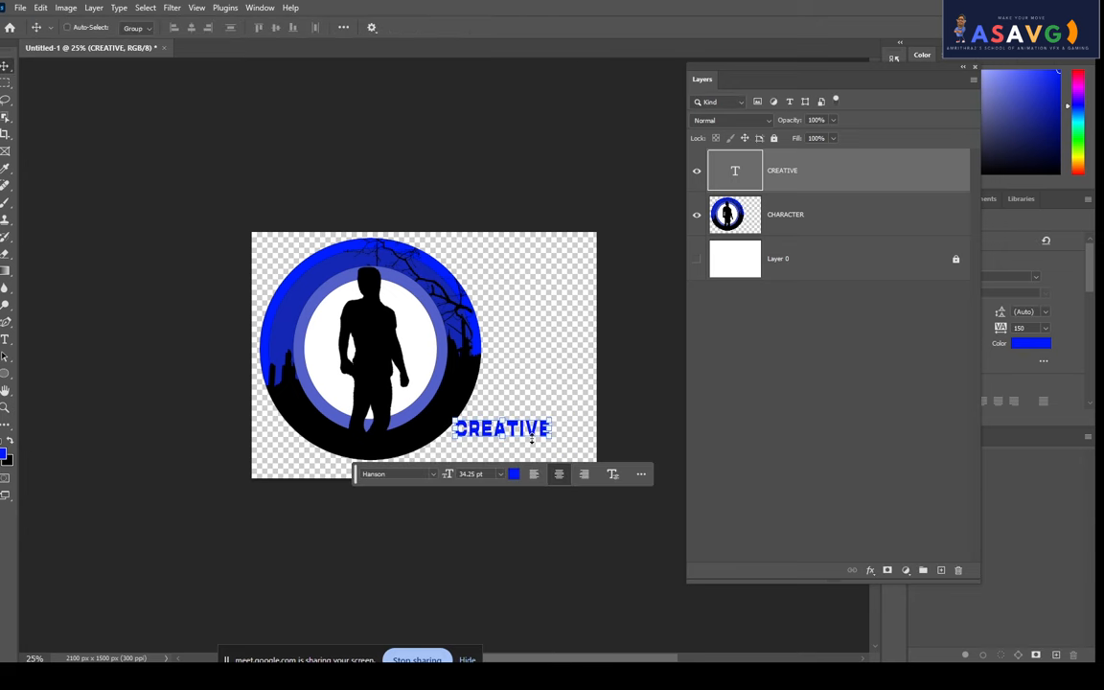
# Add a second line reading DESIGN beneath CREATIVE in the same text layer.
pyautogui.doubleClick(532, 439)
pyautogui.doubleClick(537, 436)
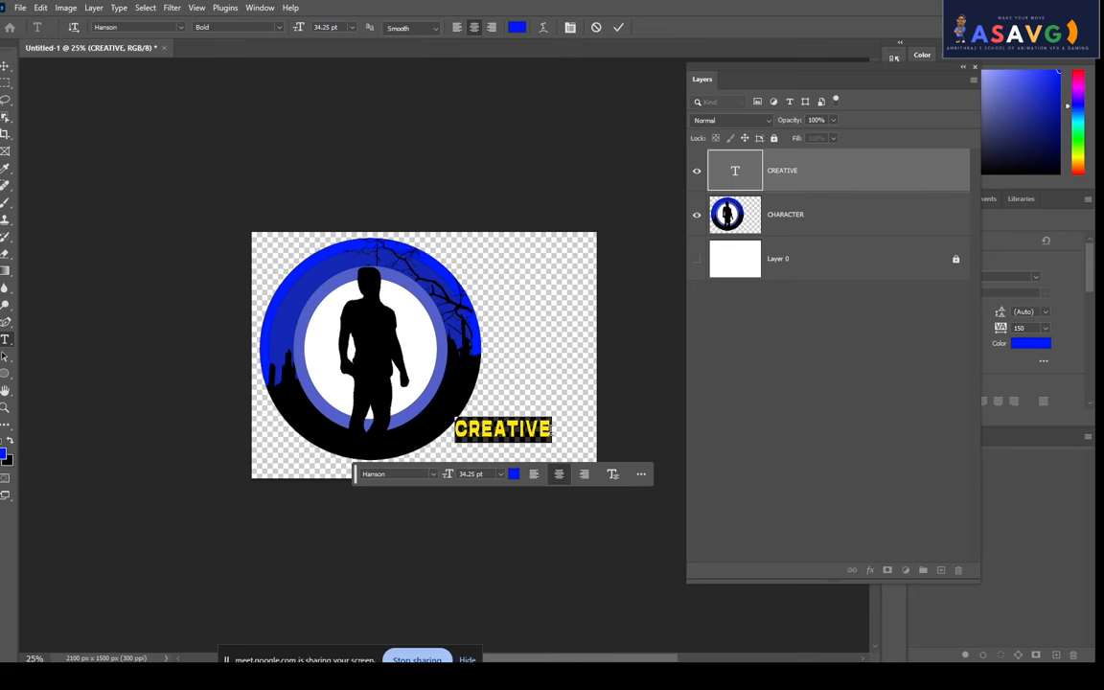
pyautogui.click(548, 429)
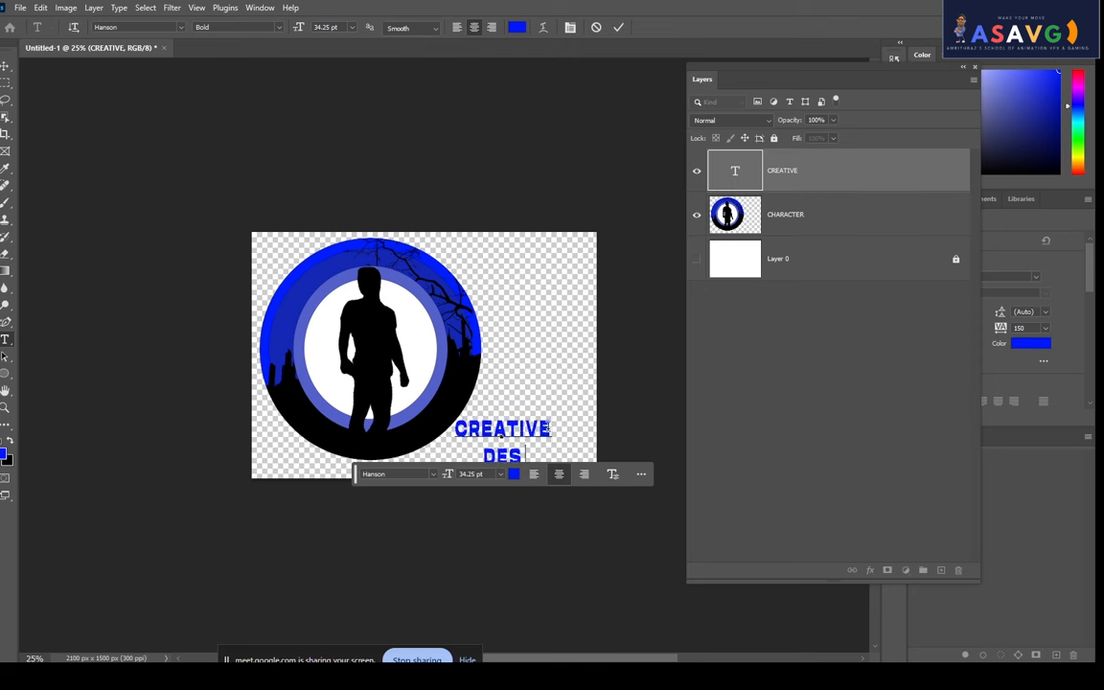
pyautogui.write('DESIGN')
pyautogui.click(5, 66)
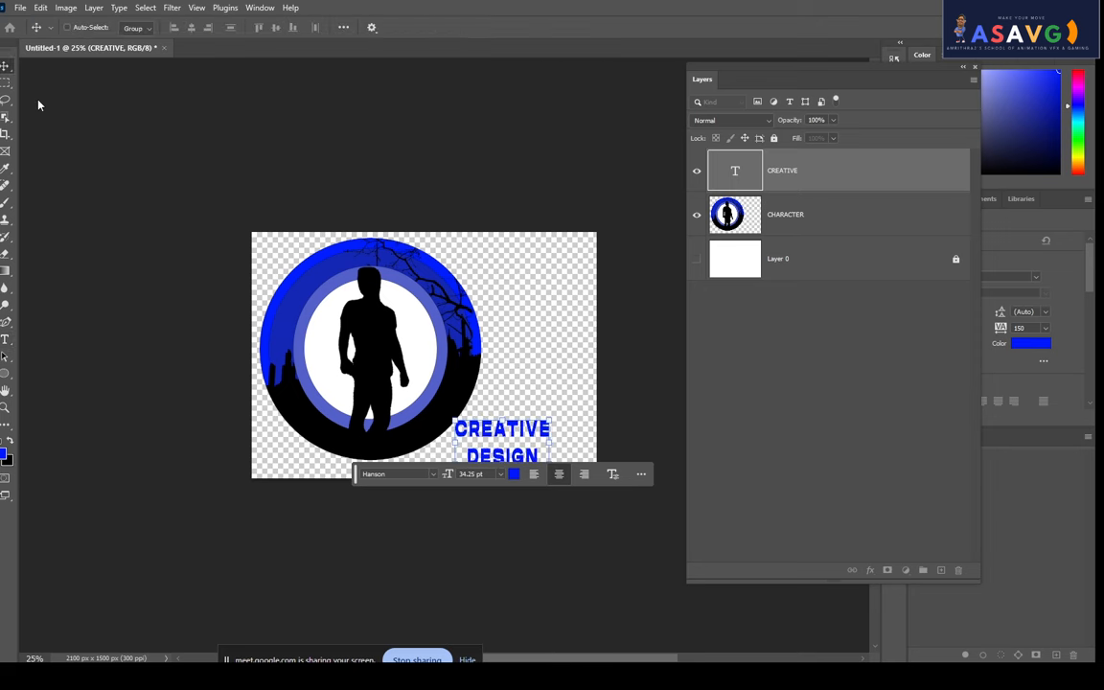
# Colour the word DESIGN white (#ffffff) and shift the two-line text slightly up and away from the emblem.
pyautogui.doubleClick(537, 458)
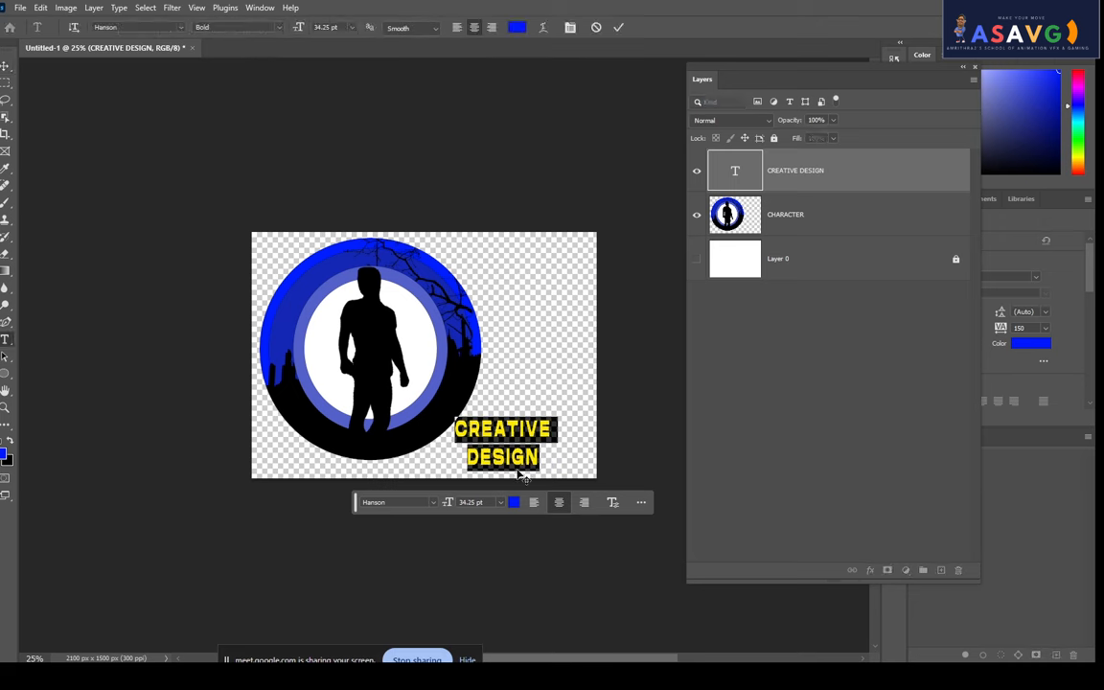
pyautogui.click(501, 433)
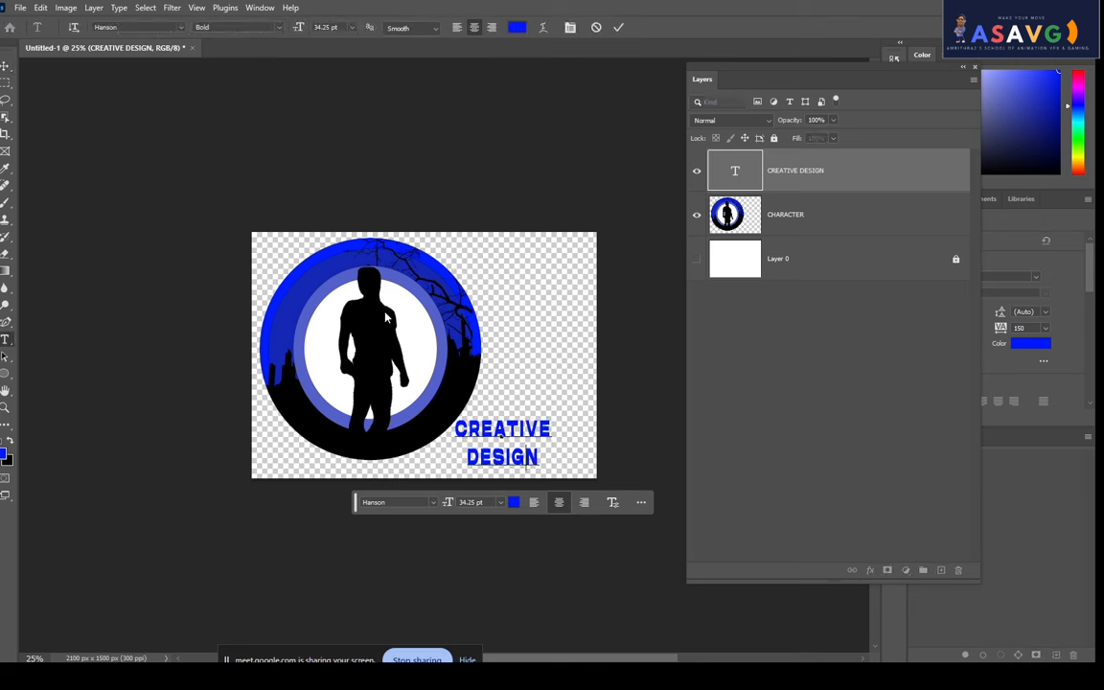
pyautogui.doubleClick(525, 460)
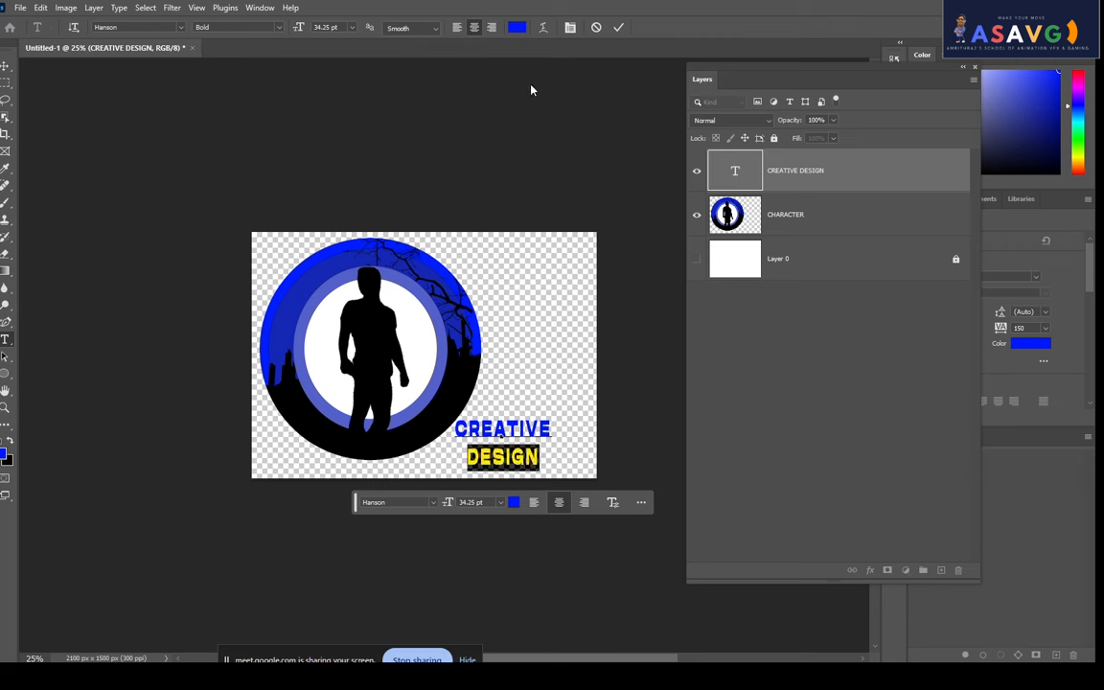
pyautogui.click(517, 27)
pyautogui.moveTo(337, 98); pyautogui.dragTo(334, 97)
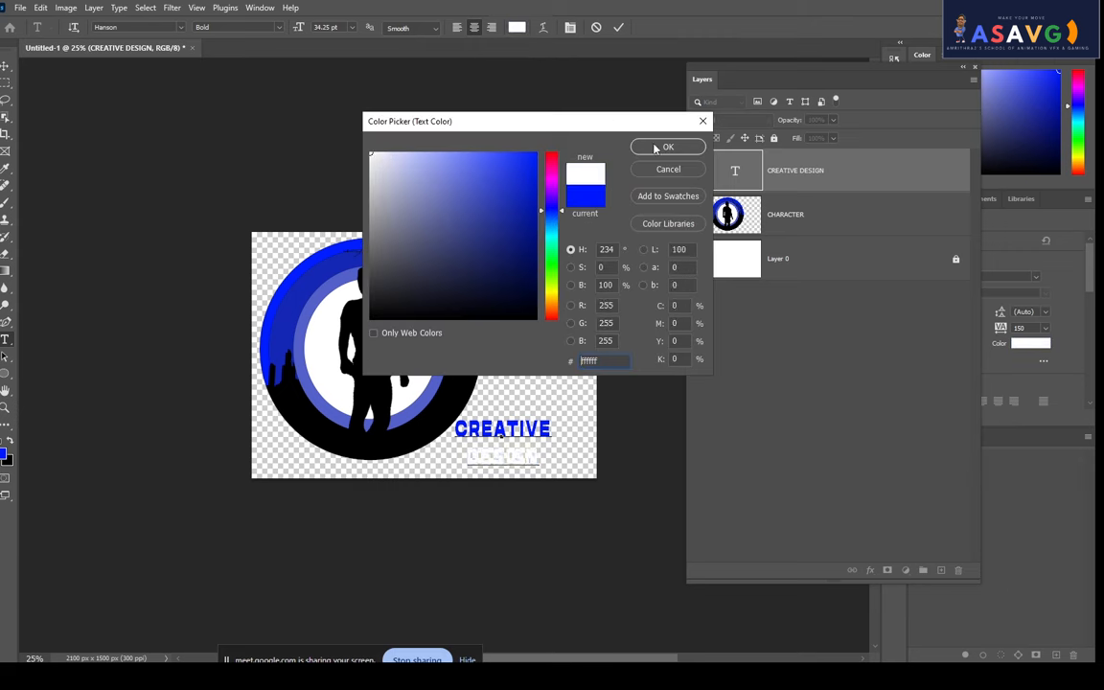
pyautogui.click(657, 147)
pyautogui.click(5, 66)
pyautogui.moveTo(525, 434)
pyautogui.mouseDown()
pyautogui.moveTo(554, 370)
pyautogui.moveTo(537, 317)
pyautogui.moveTo(555, 446)
pyautogui.moveTo(534, 455)
pyautogui.mouseUp()
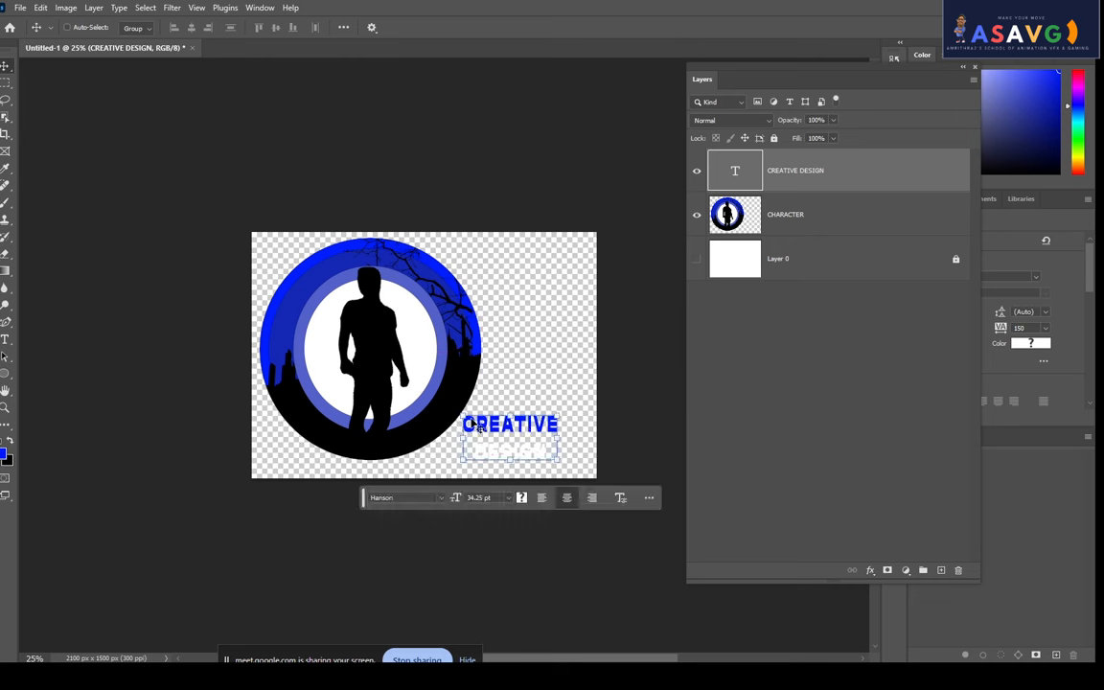
# Place the pencil image the-ceo-kid-SWTt-fTelyc-unsplash into the document.
pyautogui.click(19, 7)
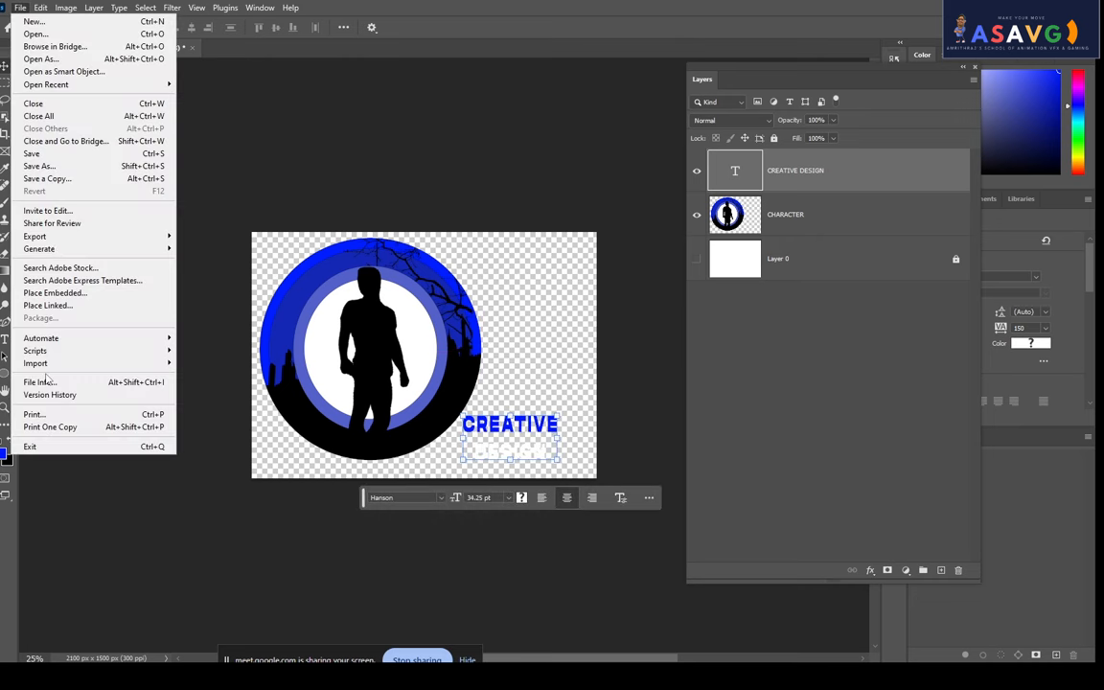
pyautogui.click(418, 278)
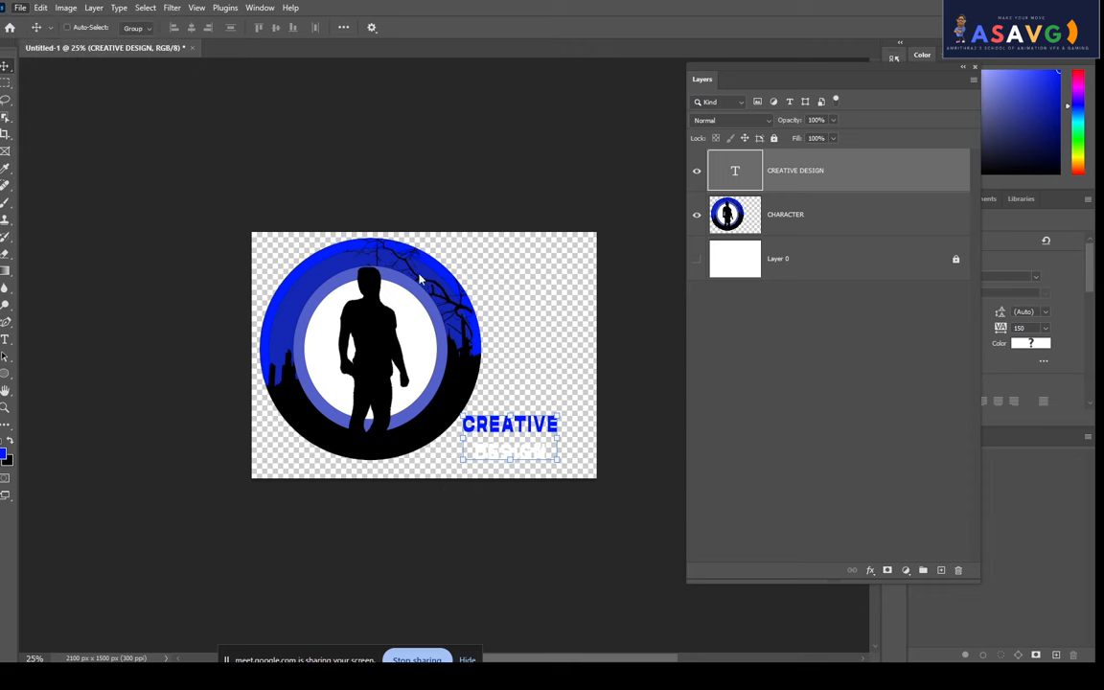
pyautogui.doubleClick(579, 136)
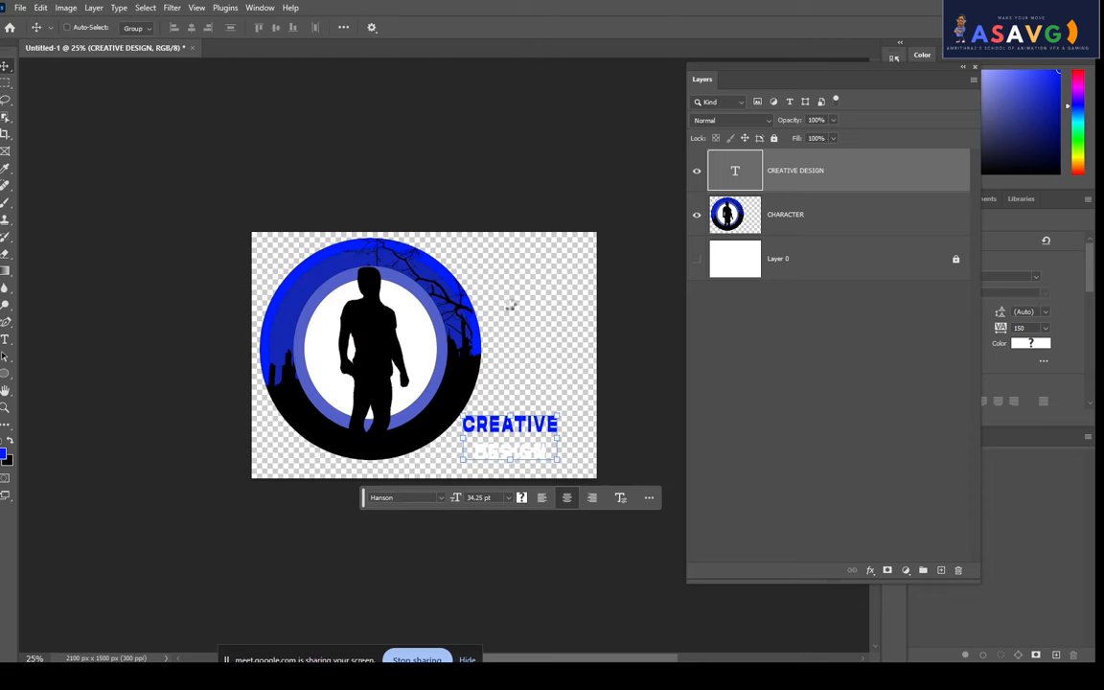
# Rotate the pencil image about 89° to lie horizontally, scale it to about 5.4% and place it between CREATIVE and DESIGN.
pyautogui.moveTo(455, 333); pyautogui.dragTo(506, 354)
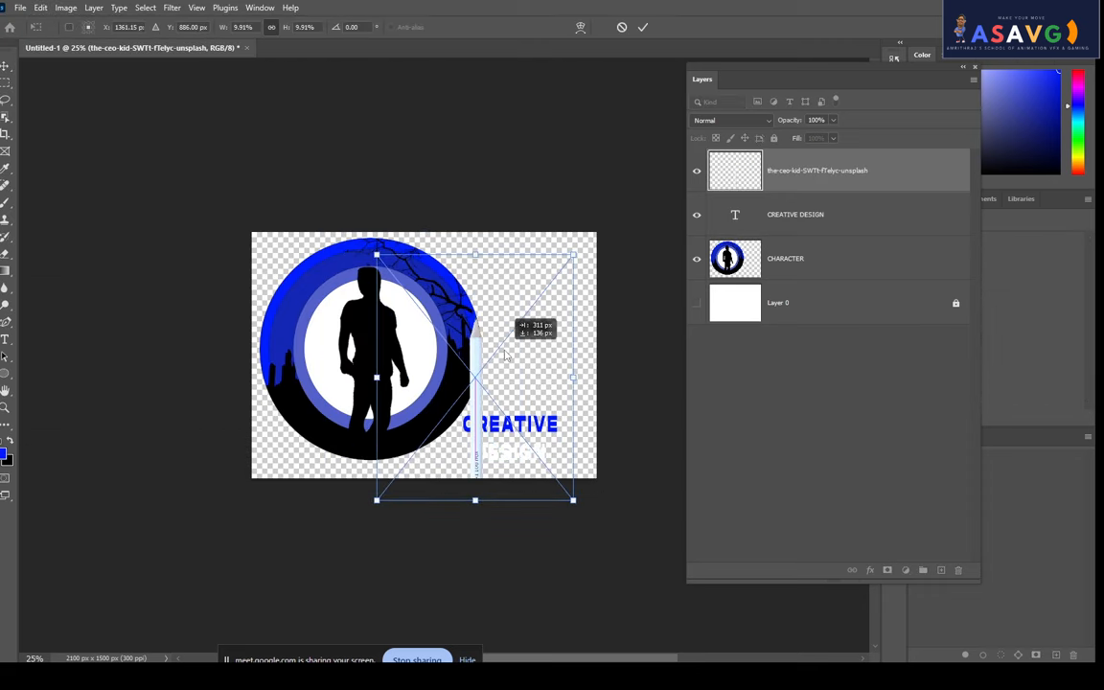
pyautogui.moveTo(609, 284); pyautogui.dragTo(520, 415)
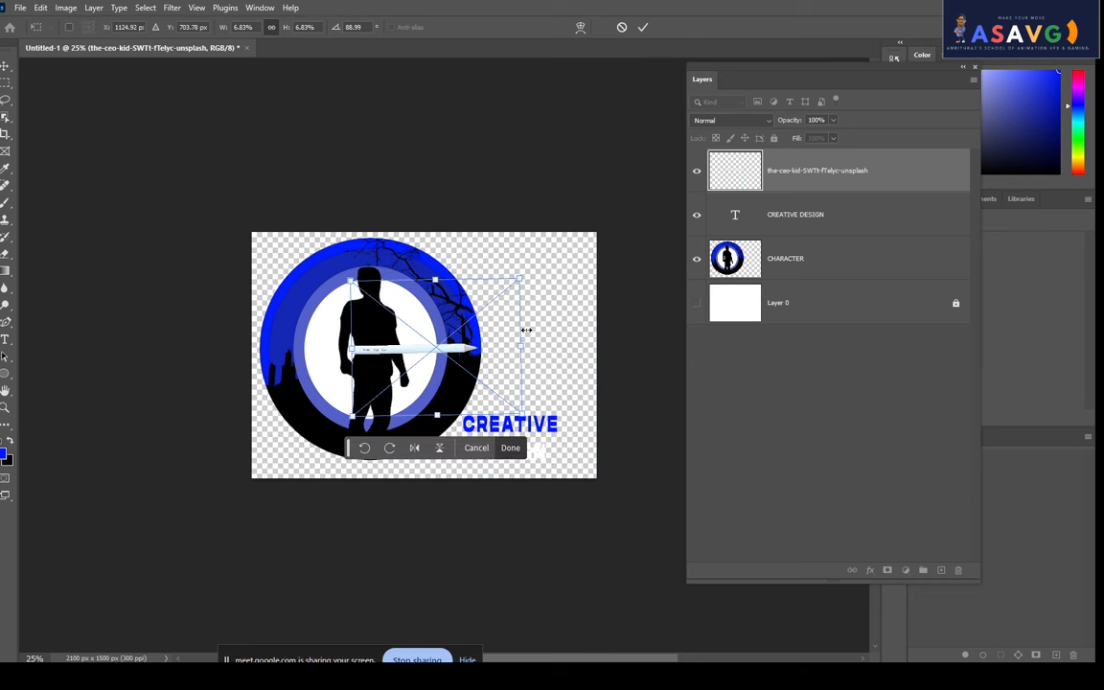
pyautogui.moveTo(523, 276); pyautogui.dragTo(514, 285)
pyautogui.moveTo(408, 351); pyautogui.dragTo(498, 443)
pyautogui.moveTo(581, 438); pyautogui.dragTo(595, 438)
pyautogui.moveTo(604, 373); pyautogui.dragTo(607, 367)
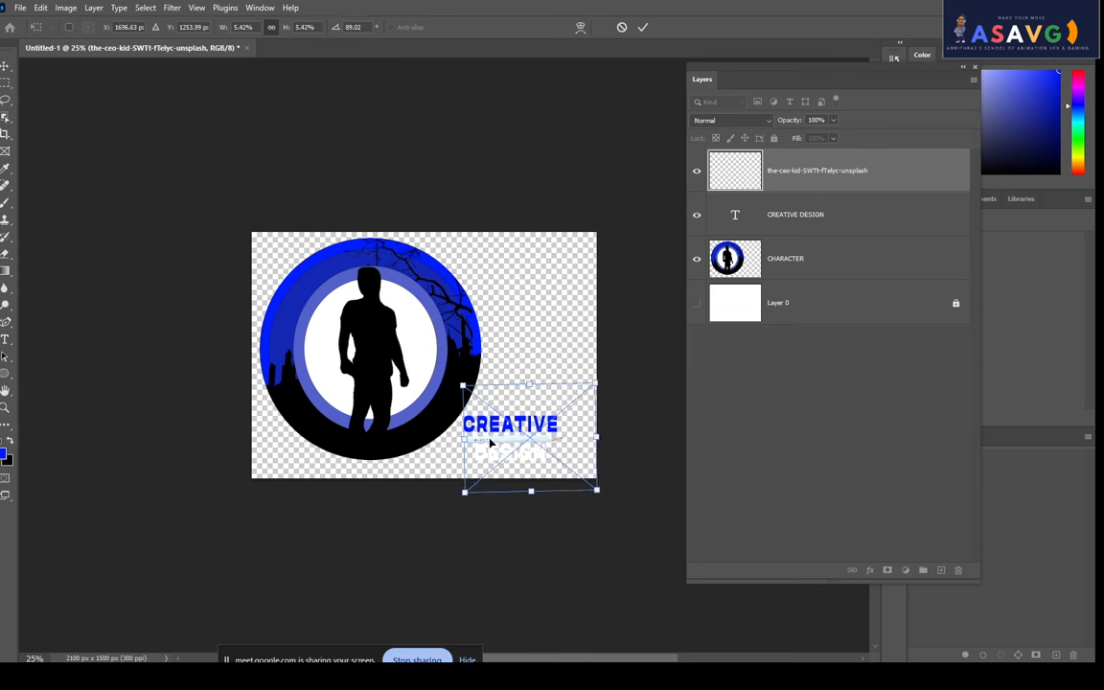
pyautogui.moveTo(488, 443); pyautogui.dragTo(486, 443)
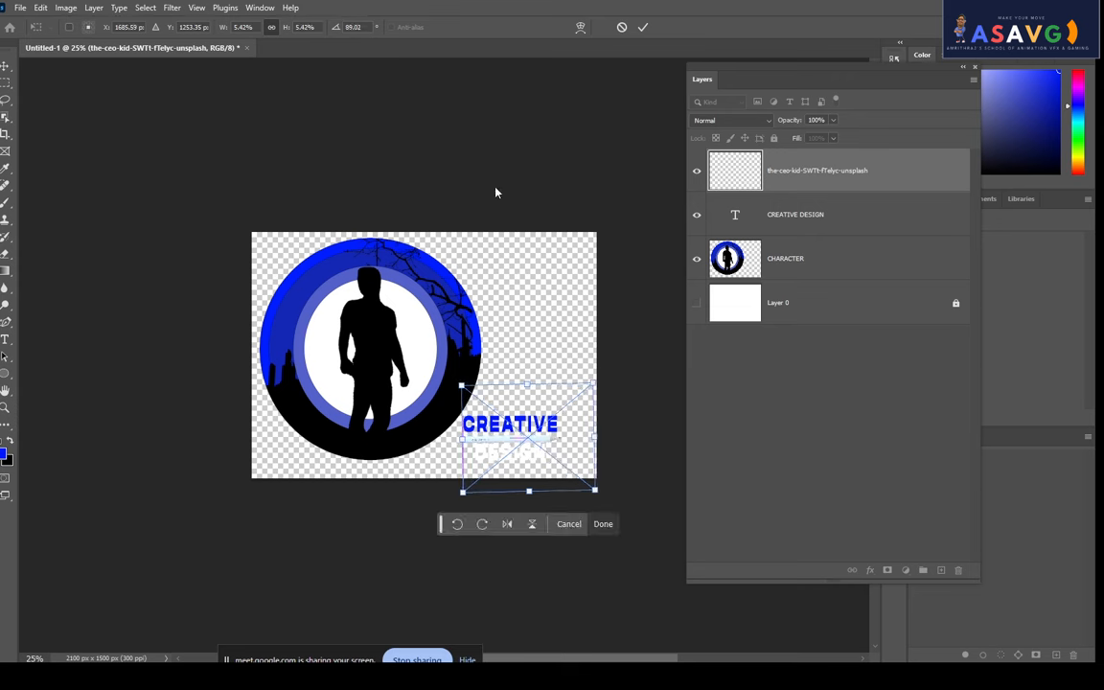
pyautogui.press('Return')
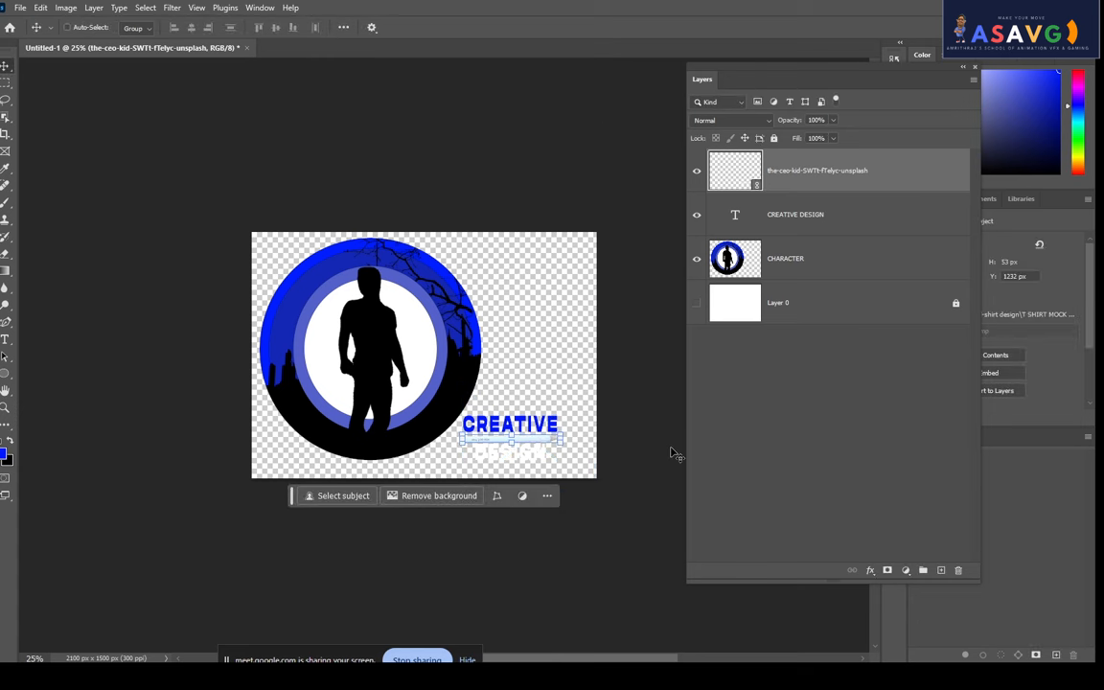
# Merge the pencil, CREATIVE DESIGN and CHARACTER layers into one layer and check it by toggling its visibility.
pyautogui.click(868, 273)
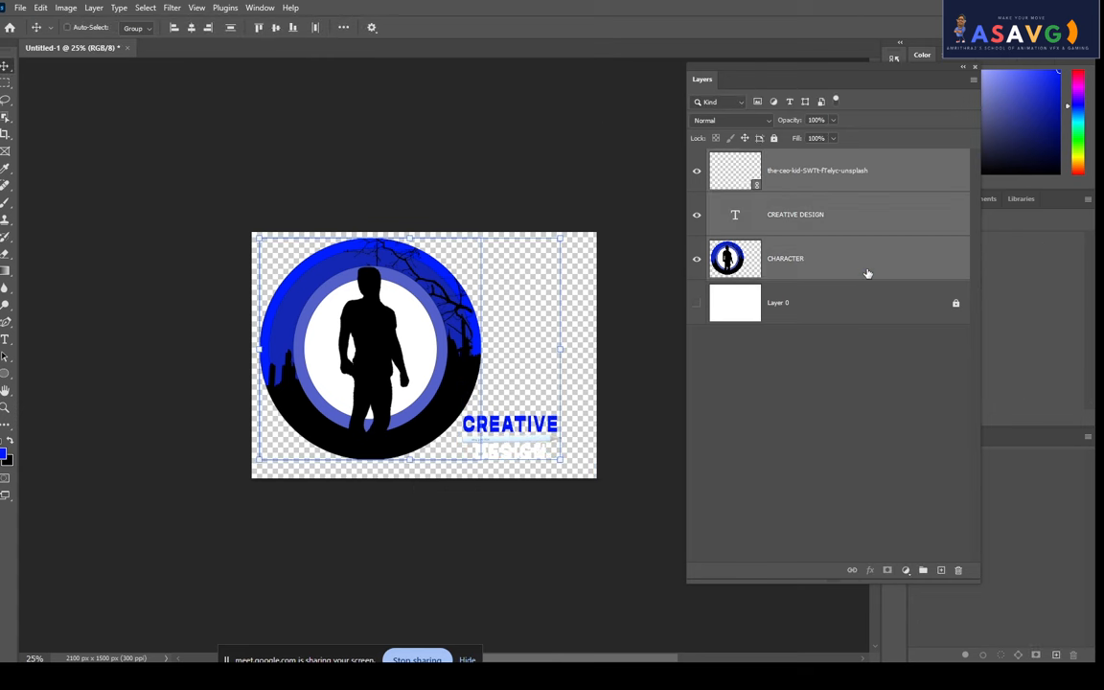
pyautogui.hotkey('ctrl', 'e')
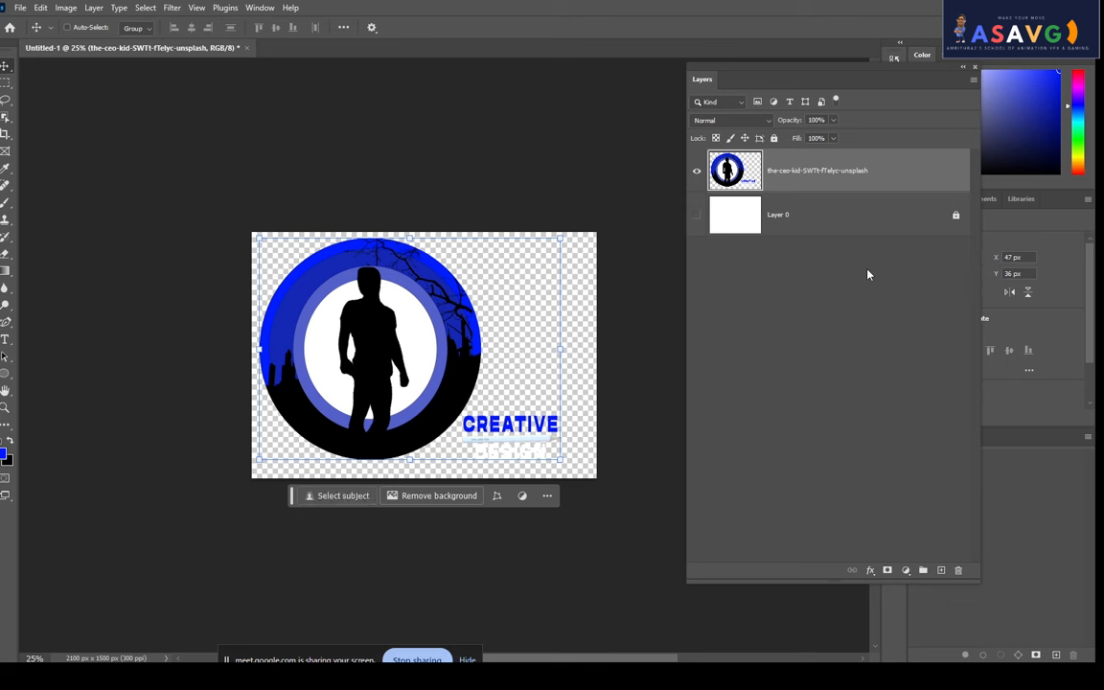
pyautogui.click(697, 172)
pyautogui.click(698, 172)
pyautogui.click(698, 172)
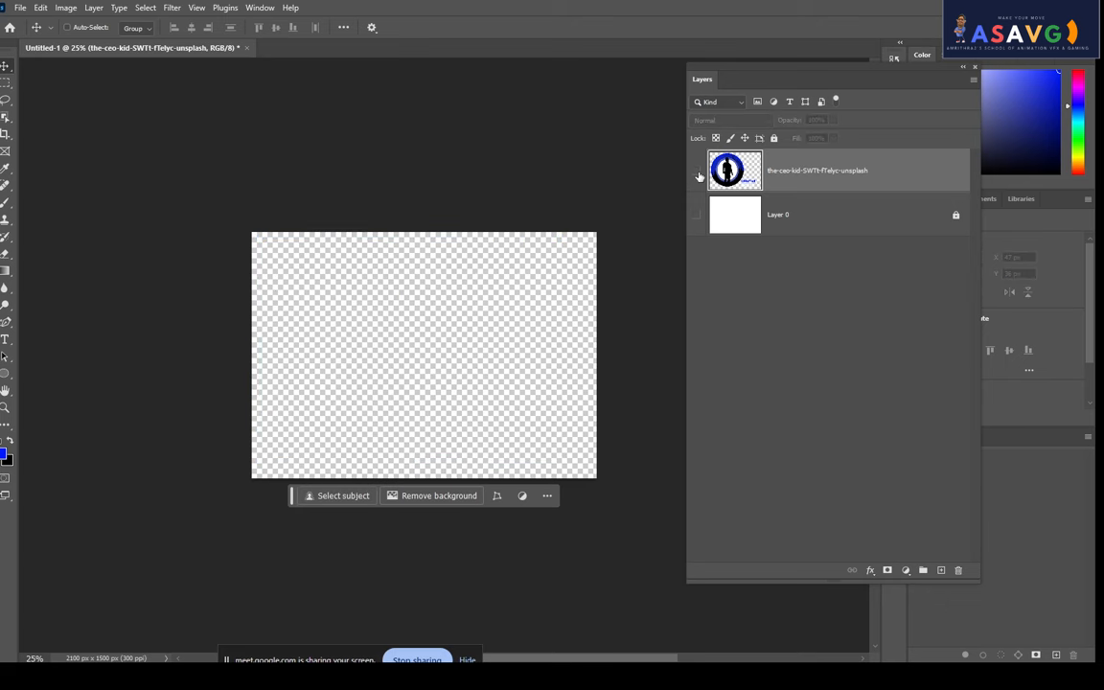
pyautogui.click(698, 172)
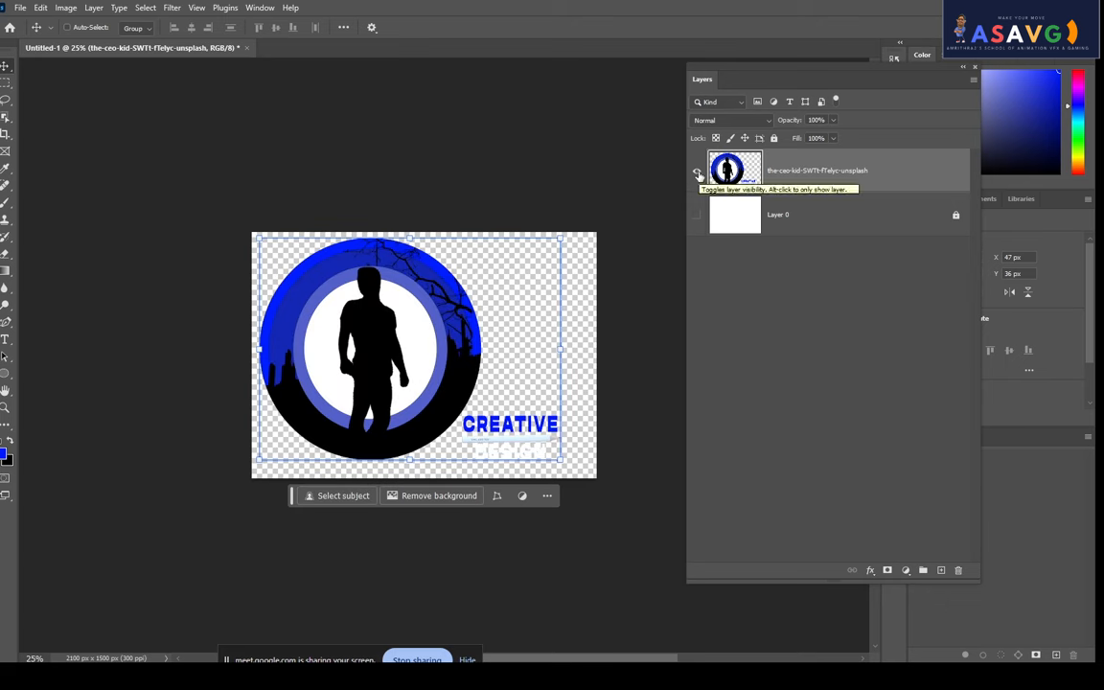
# Open tshirt mockup.png from the T-shirt mockup folder.
pyautogui.click(20, 8)
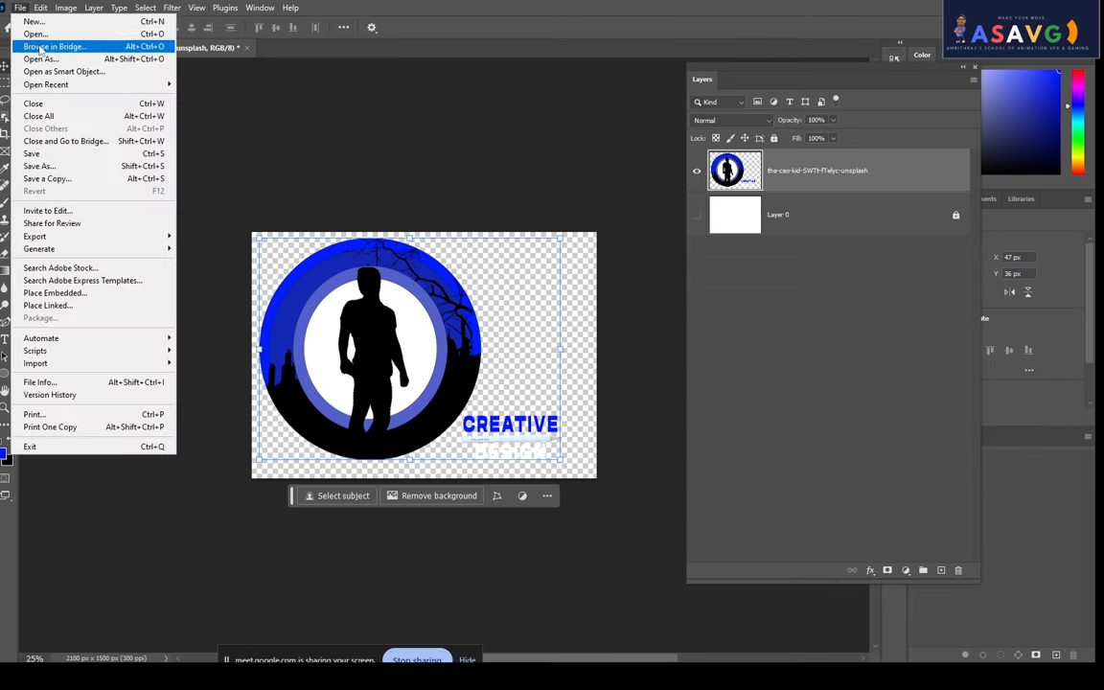
pyautogui.click(44, 42)
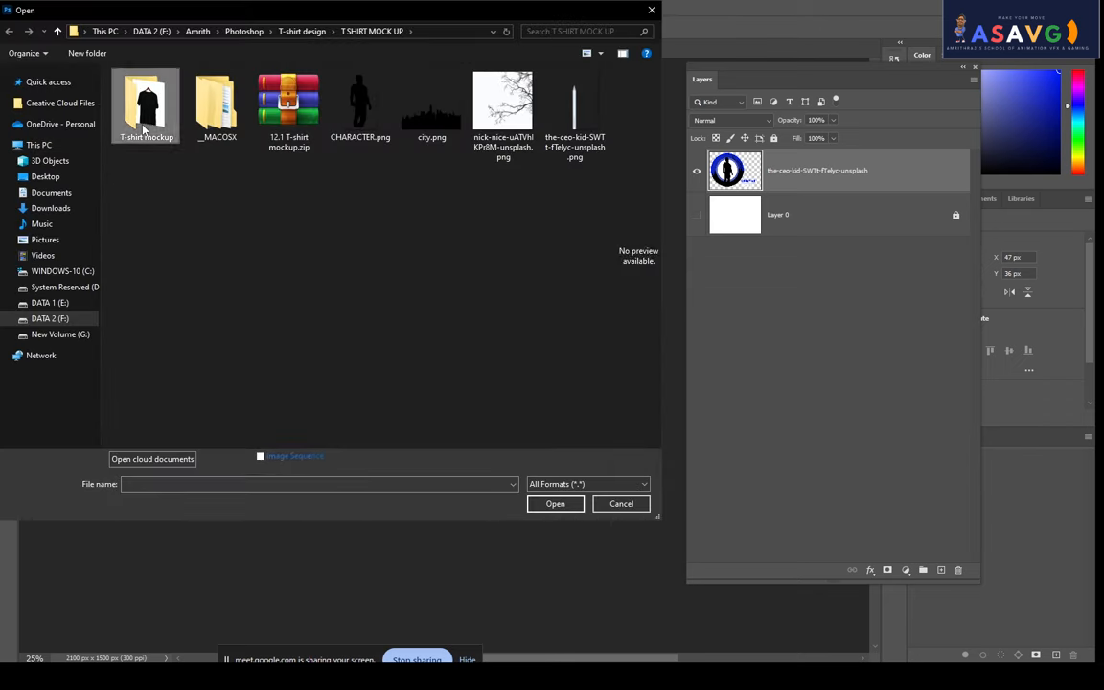
pyautogui.doubleClick(144, 100)
pyautogui.doubleClick(143, 106)
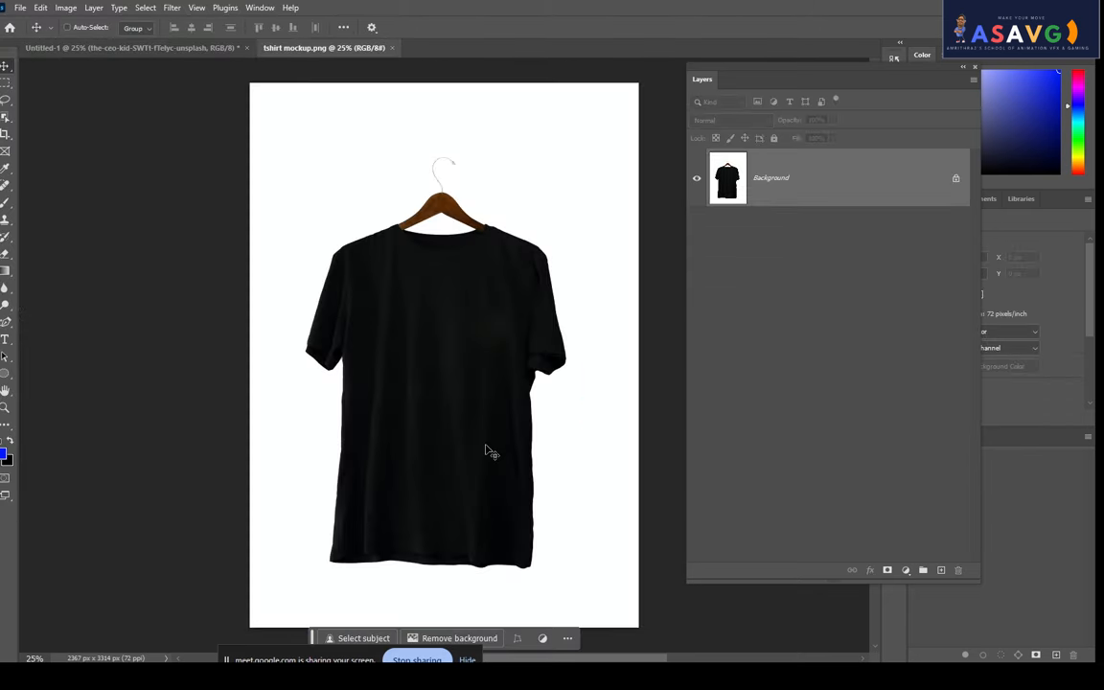
# Float the T-shirt mockup beside the artwork document and copy the merged emblem layer from the artwork into the mockup.
pyautogui.click(23, 10)
pyautogui.click(285, 48)
pyautogui.click(125, 48)
pyautogui.moveTo(326, 48); pyautogui.dragTo(724, 316)
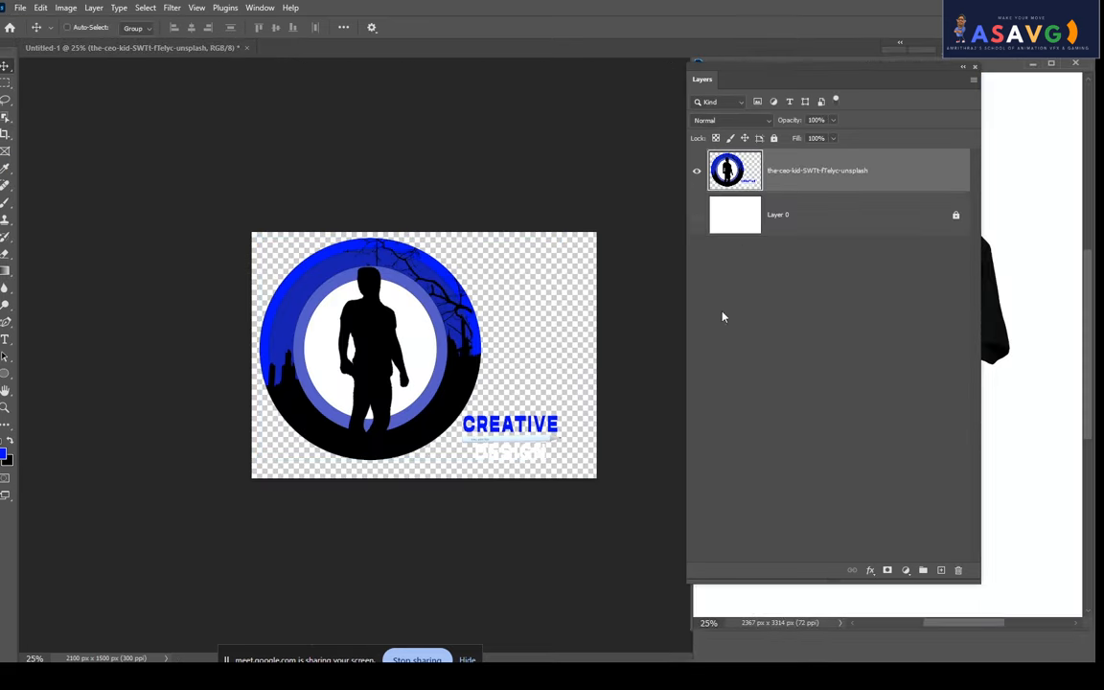
pyautogui.moveTo(1004, 67); pyautogui.dragTo(824, 97)
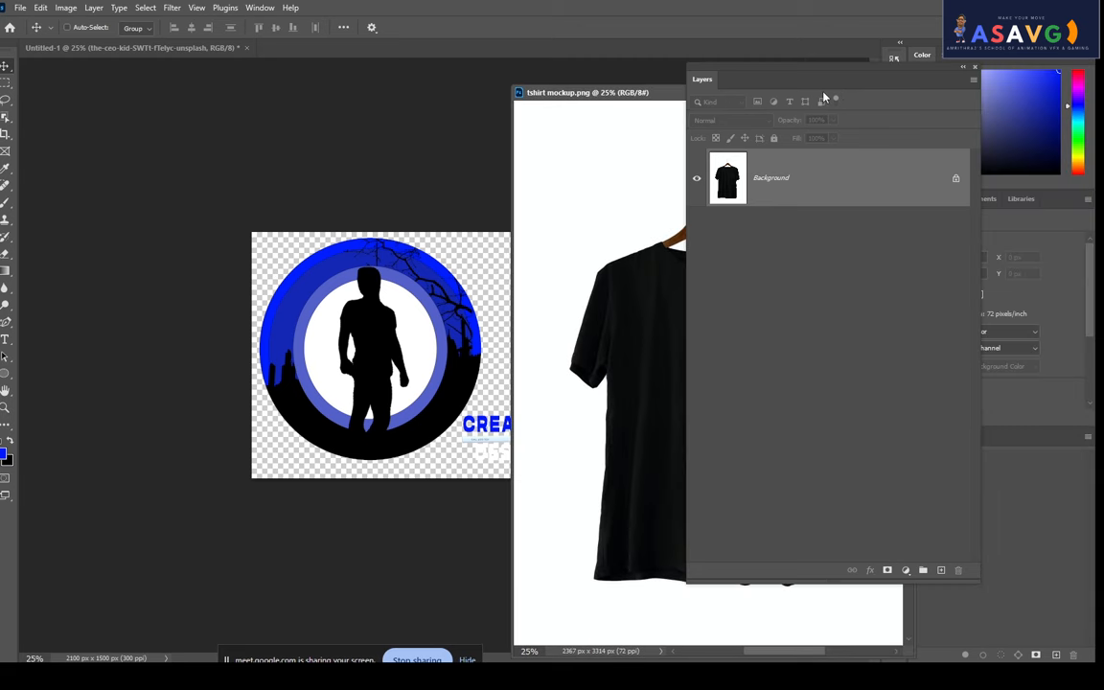
pyautogui.click(401, 278)
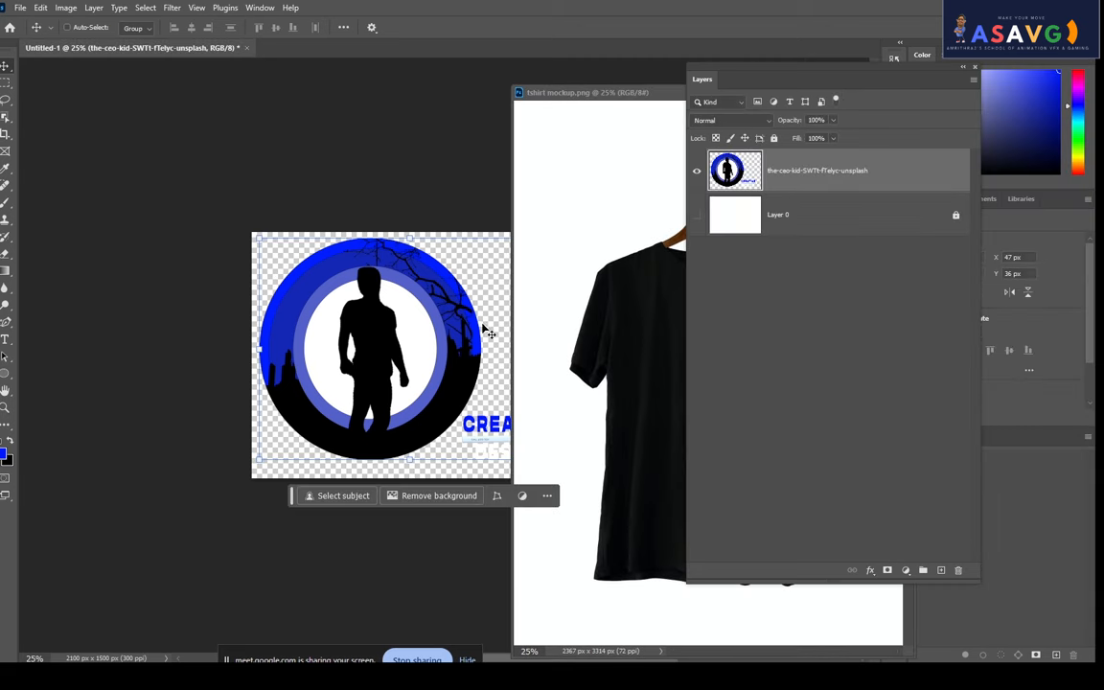
pyautogui.moveTo(433, 290); pyautogui.dragTo(653, 343)
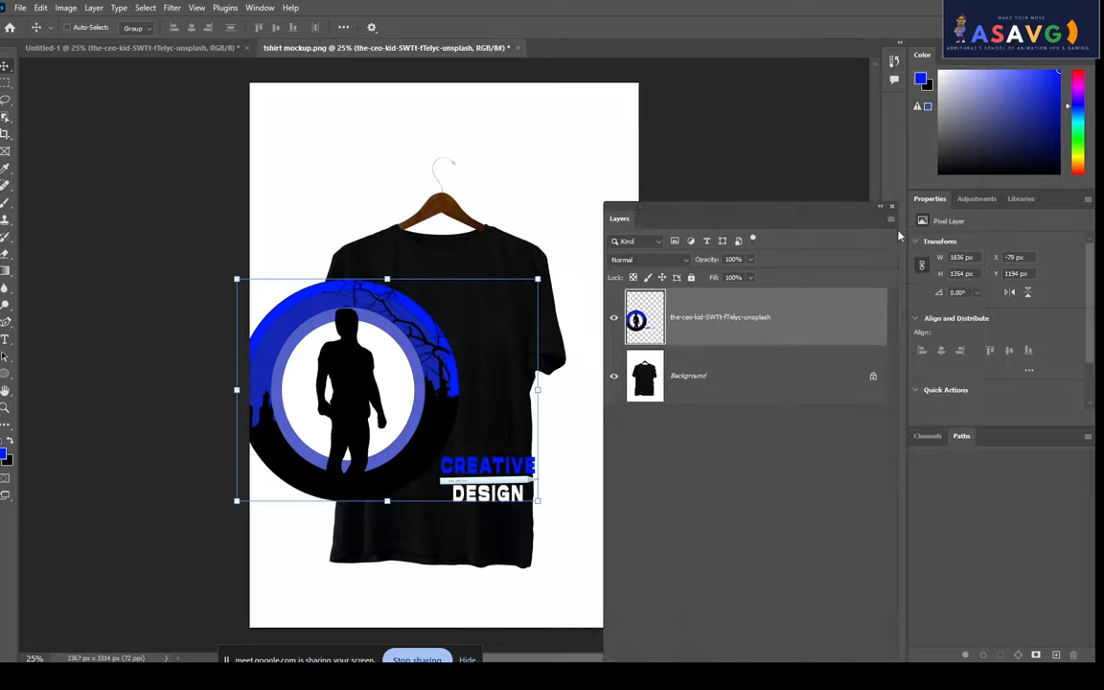
# Scale the emblem artwork down proportionally and move it up onto the chest of the black T-shirt.
pyautogui.moveTo(807, 206); pyautogui.dragTo(959, 239)
pyautogui.moveTo(443, 378); pyautogui.dragTo(491, 387)
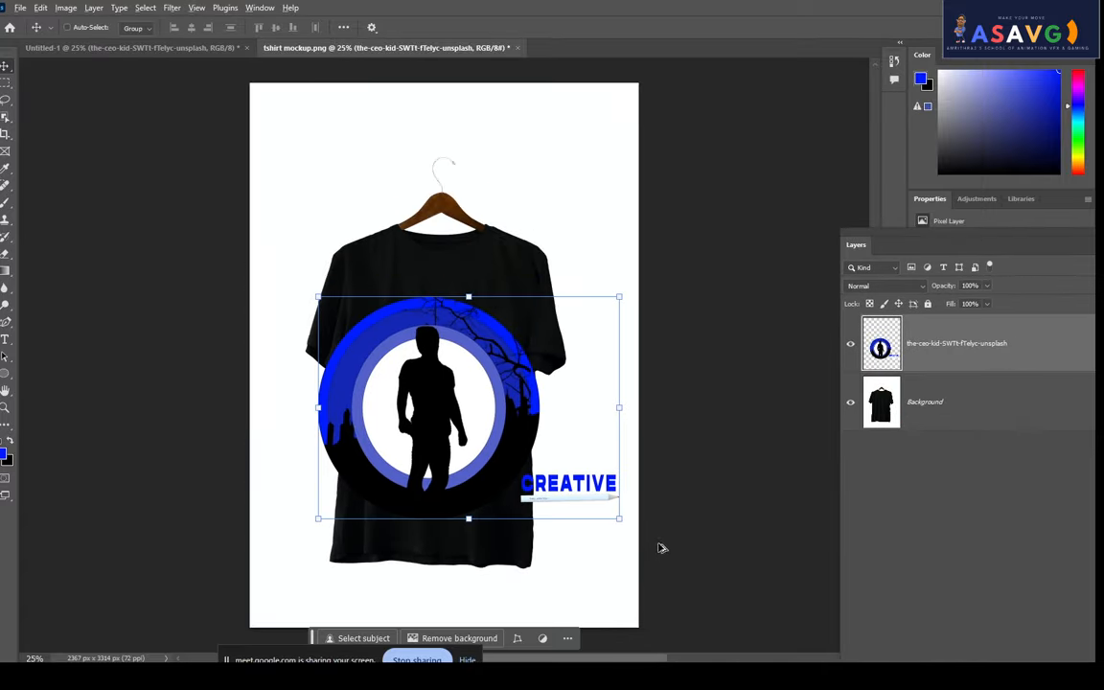
pyautogui.moveTo(618, 522); pyautogui.dragTo(568, 486)
pyautogui.moveTo(495, 424); pyautogui.dragTo(480, 373)
pyautogui.moveTo(552, 427); pyautogui.dragTo(522, 414)
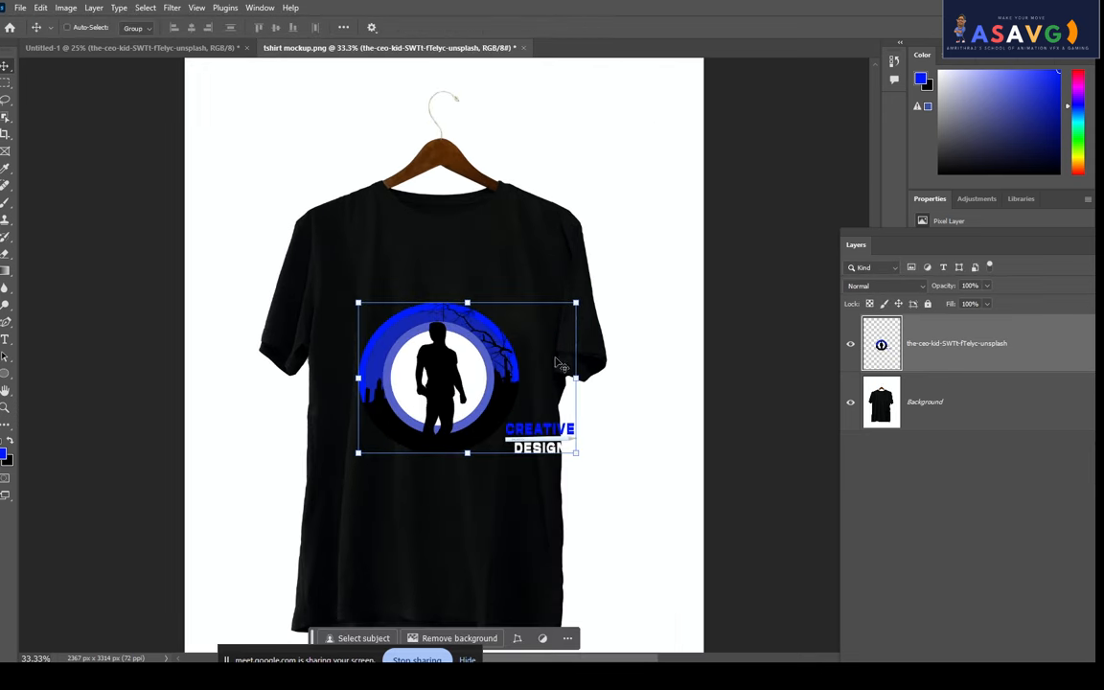
pyautogui.moveTo(497, 339); pyautogui.dragTo(499, 308)
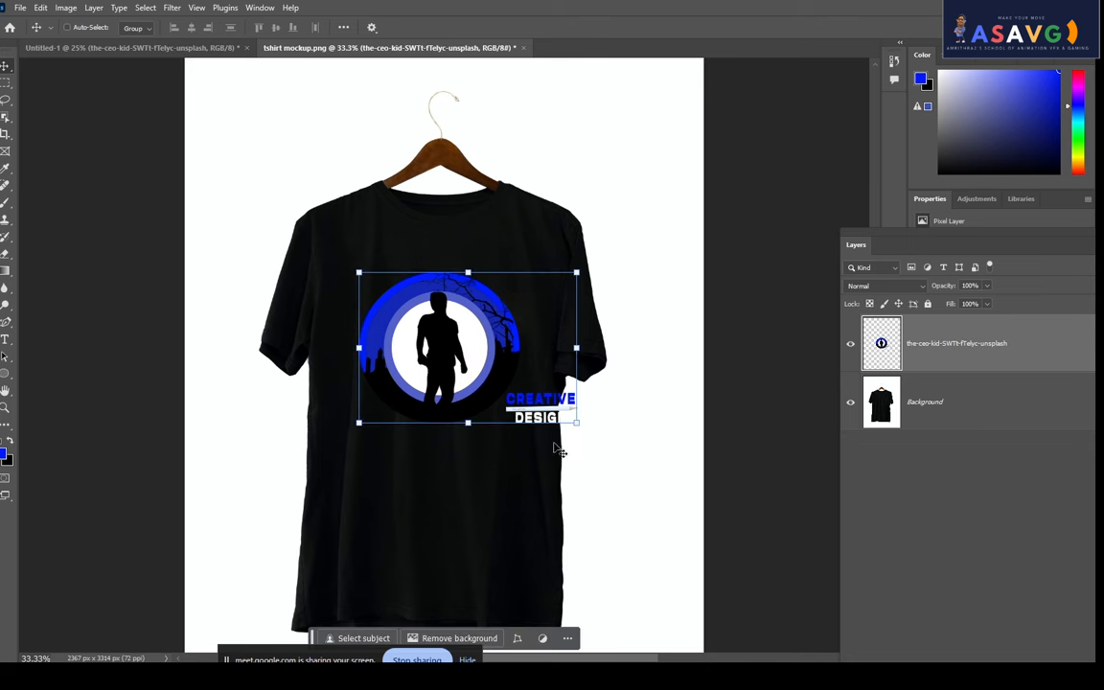
# Stretch the artwork to about 88.9% width and 106.5% height, and position it so the lettering stays within the shirt.
pyautogui.moveTo(579, 422)
pyautogui.mouseDown()
pyautogui.moveTo(565, 410)
pyautogui.moveTo(558, 424)
pyautogui.mouseUp()
pyautogui.moveTo(498, 367); pyautogui.dragTo(495, 360)
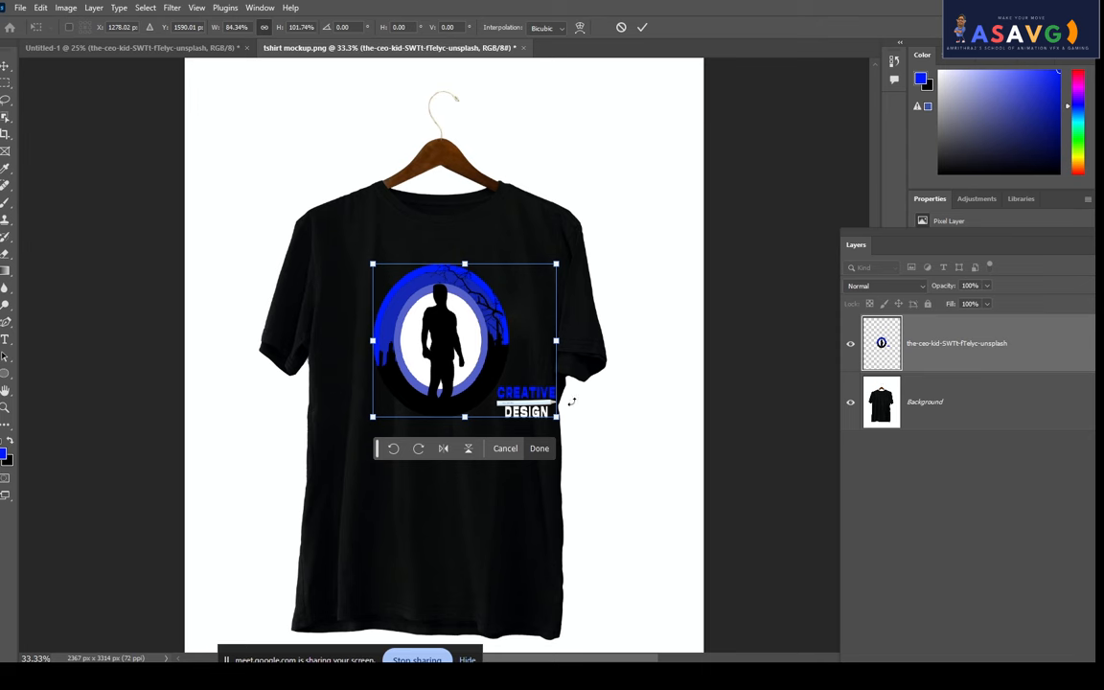
pyautogui.moveTo(561, 260); pyautogui.dragTo(566, 252)
pyautogui.moveTo(474, 315); pyautogui.dragTo(459, 305)
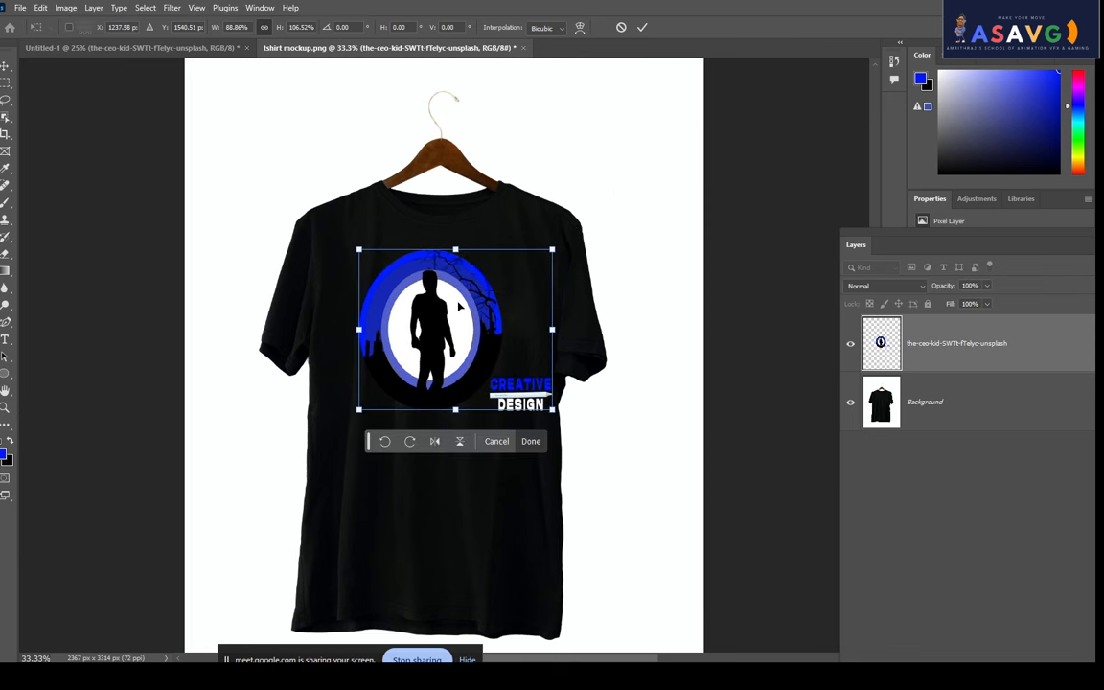
pyautogui.press('Return')
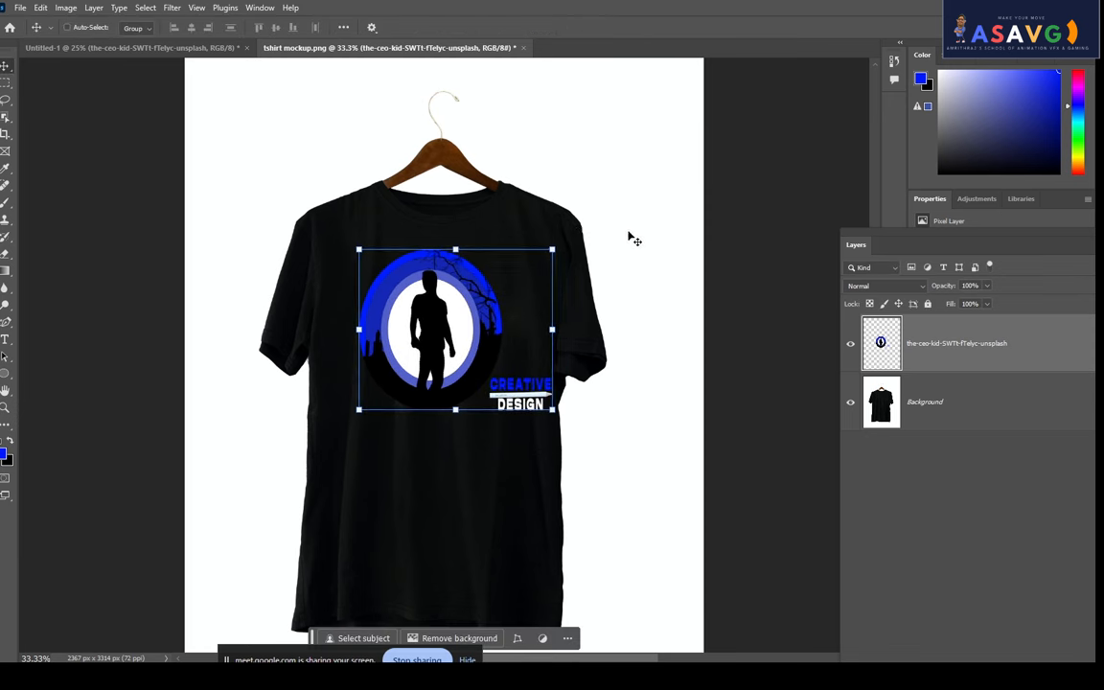
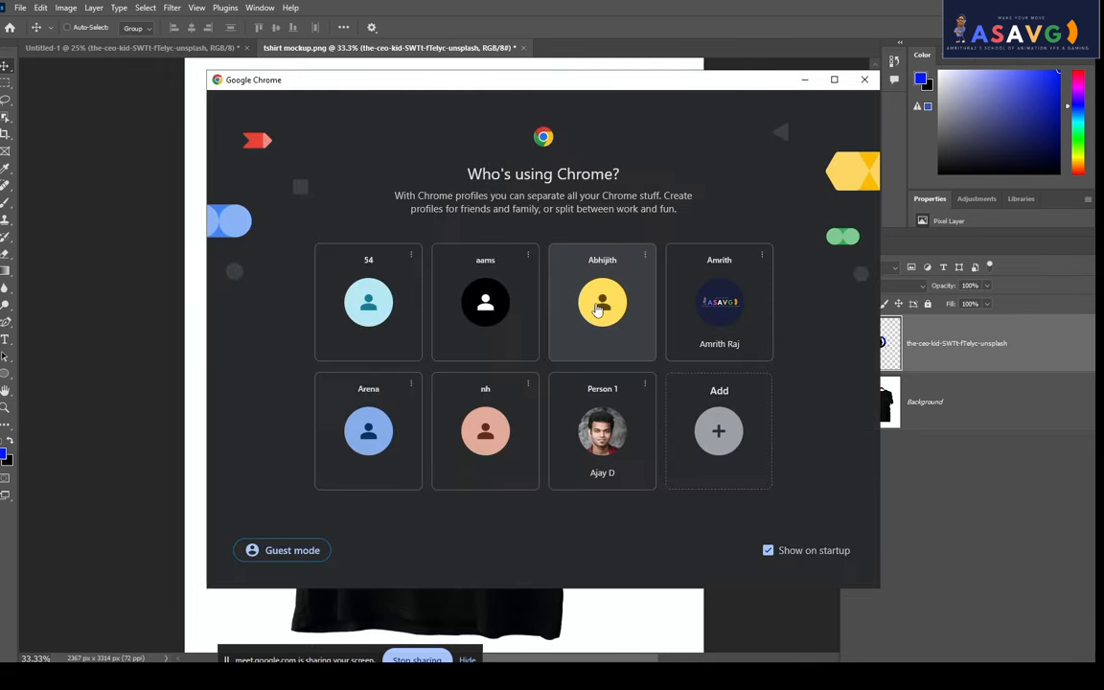
# Switch to Chrome, search Google Images for BOX and open the M20 Corrugated Packaging Box result.
pyautogui.click(537, 280)
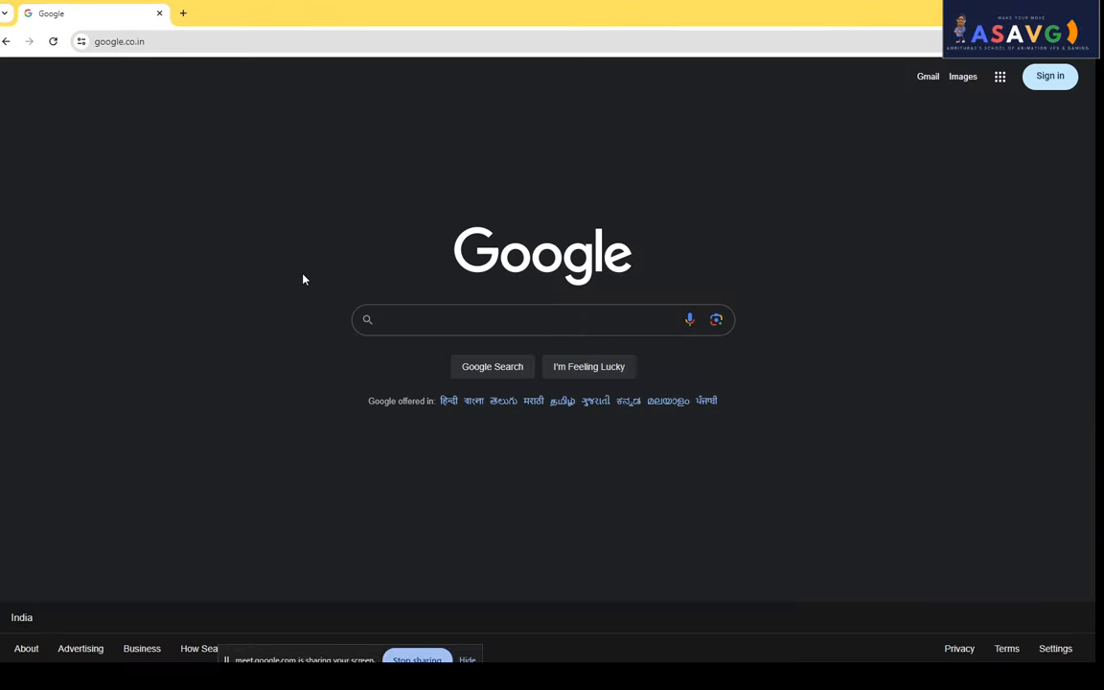
pyautogui.write('BOX')
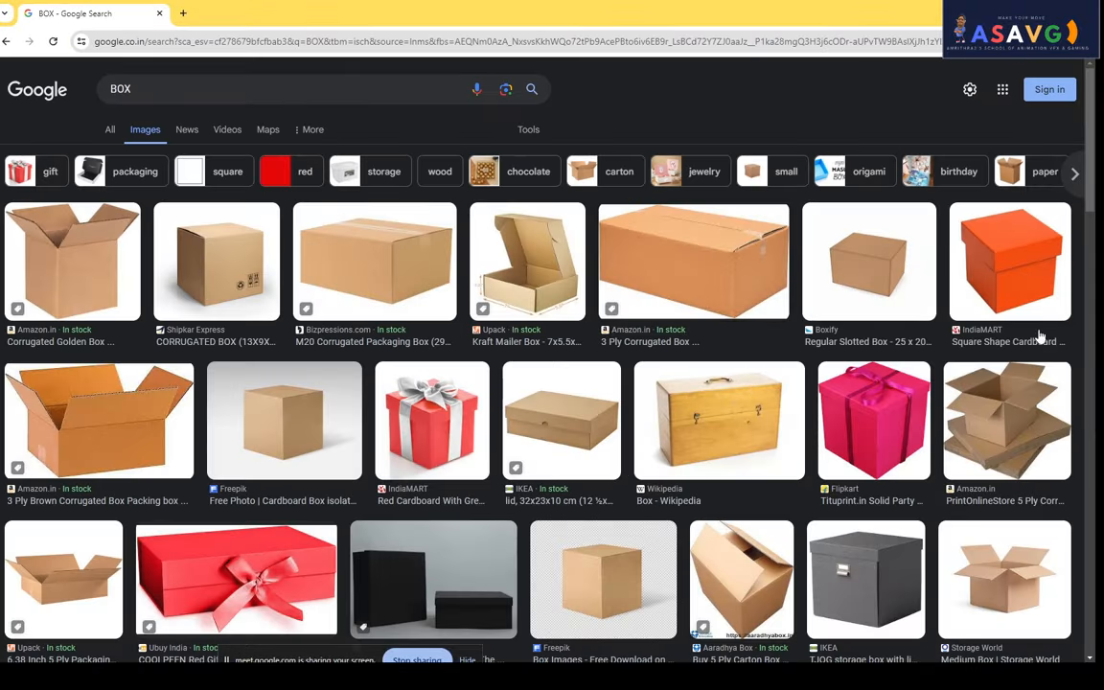
pyautogui.click(406, 273)
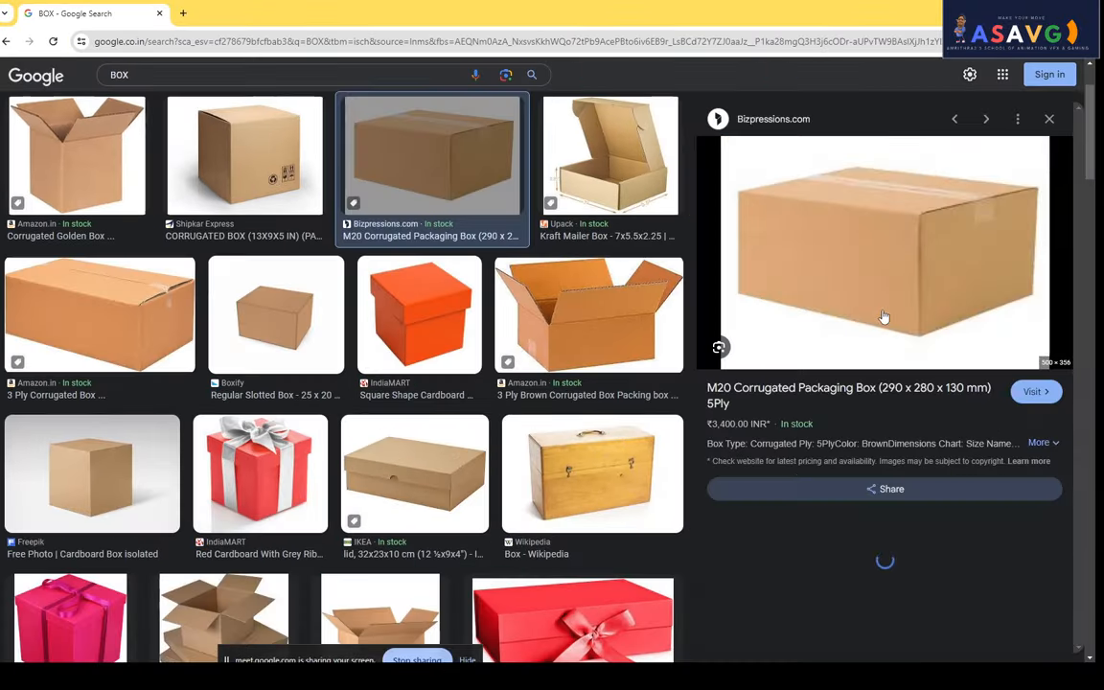
# Save the box picture as 5-ply-corrugated-packaging-box-5.png in the Downloads folder.
pyautogui.rightClick(874, 243)
pyautogui.moveTo(954, 528)
pyautogui.click(841, 542)
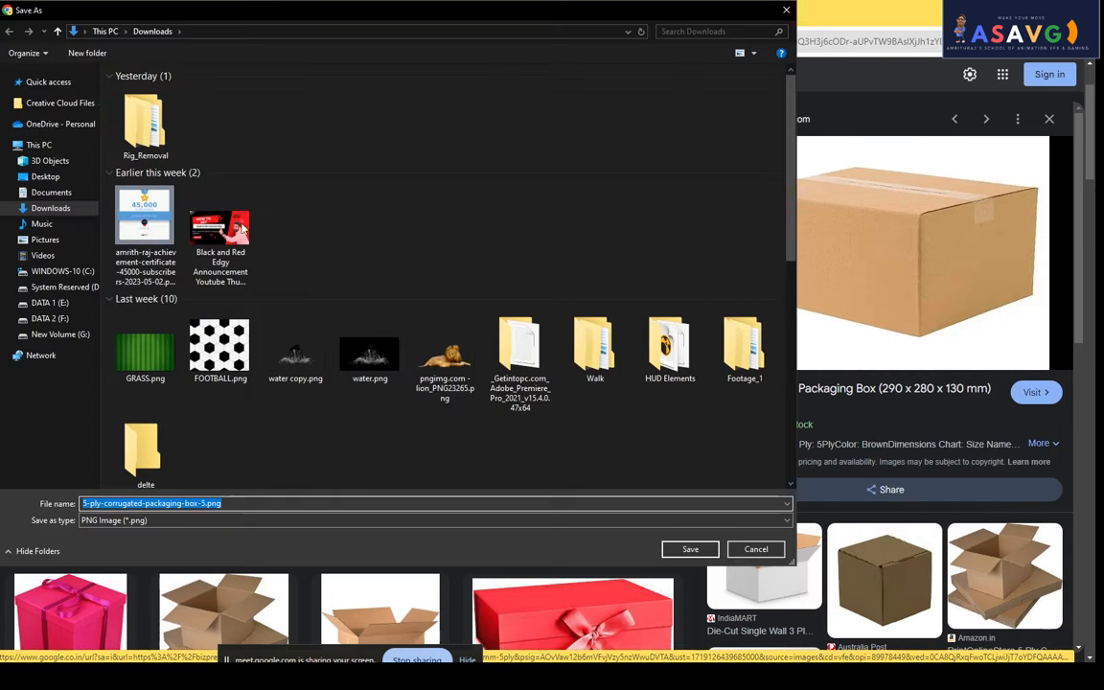
pyautogui.click(62, 210)
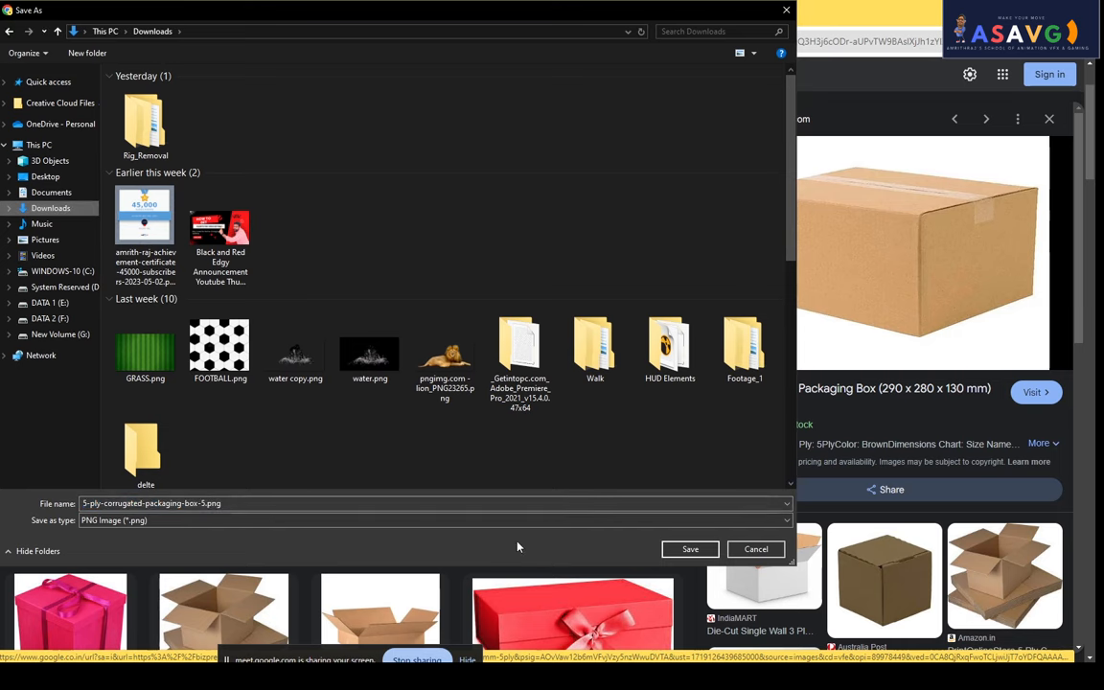
pyautogui.click(690, 548)
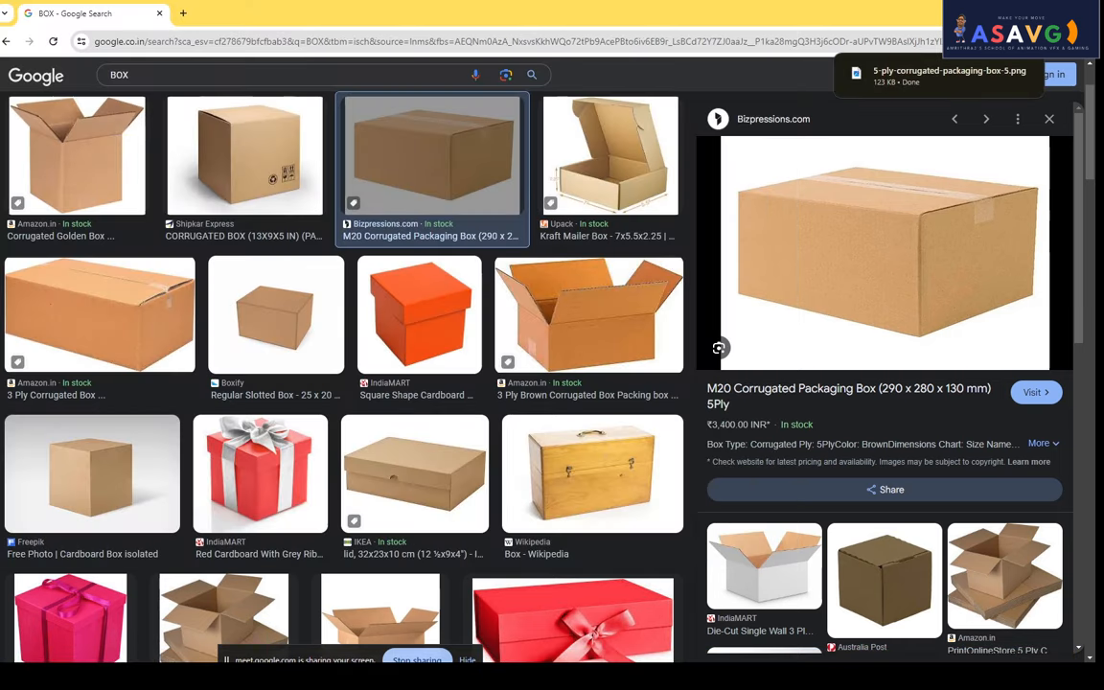
# Switch back to Photoshop and place 5-ply-corrugated-packaging-box-5.png from Downloads into the T-shirt mockup as a linked image.
pyautogui.hotkey('alt', 'Tab')
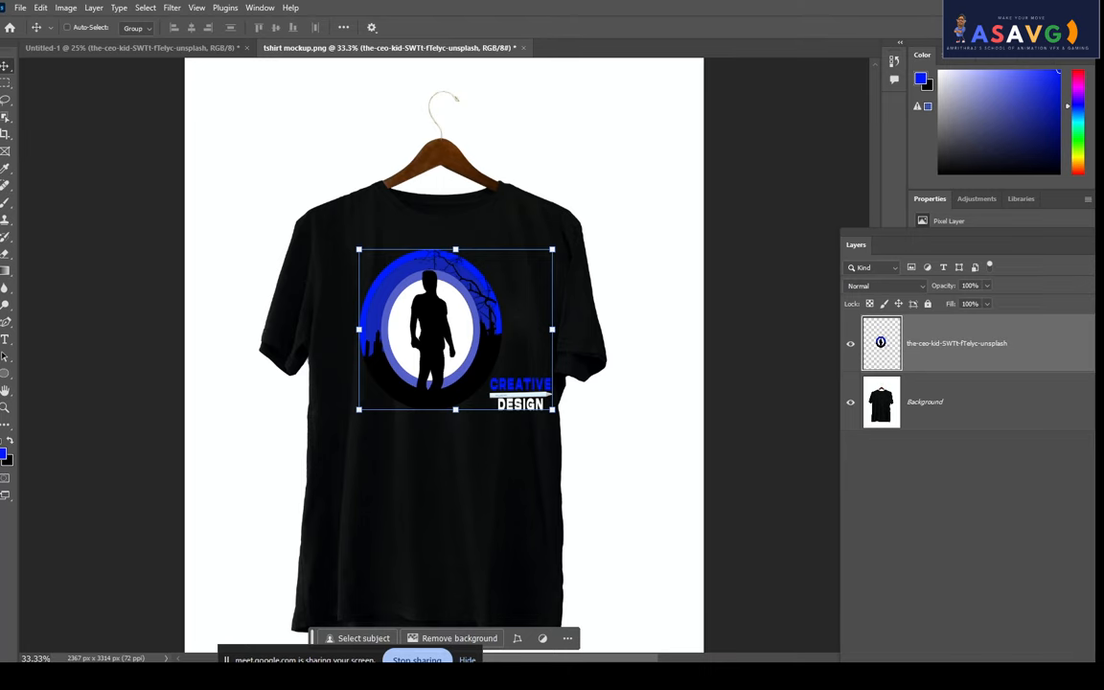
pyautogui.click(23, 8)
pyautogui.click(53, 301)
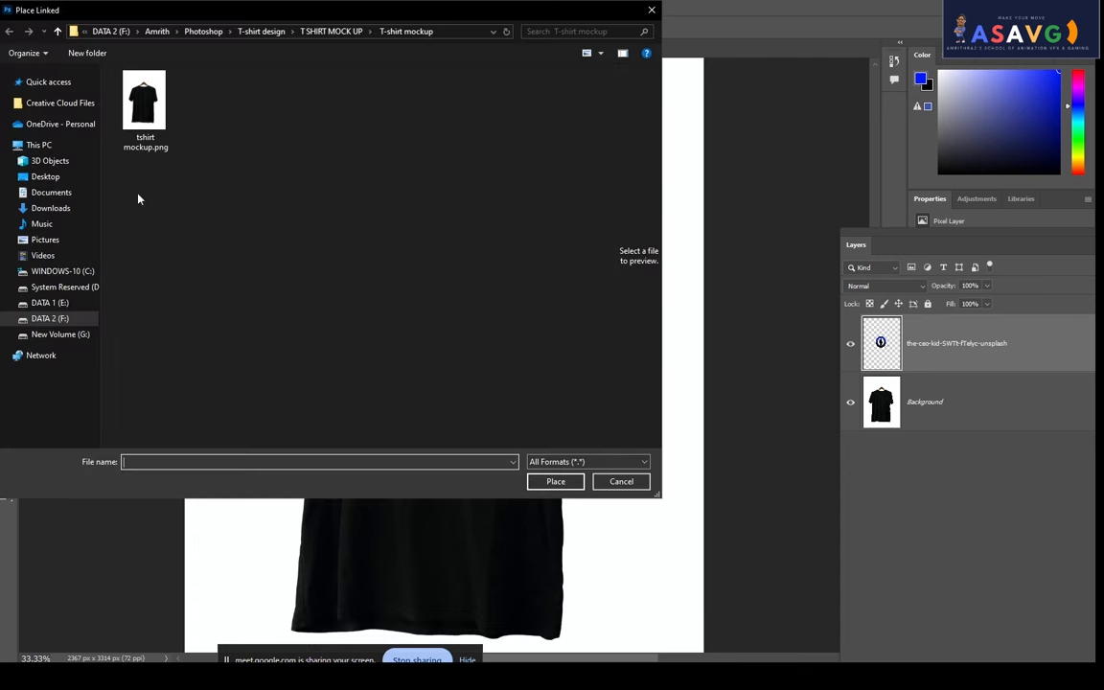
pyautogui.click(54, 210)
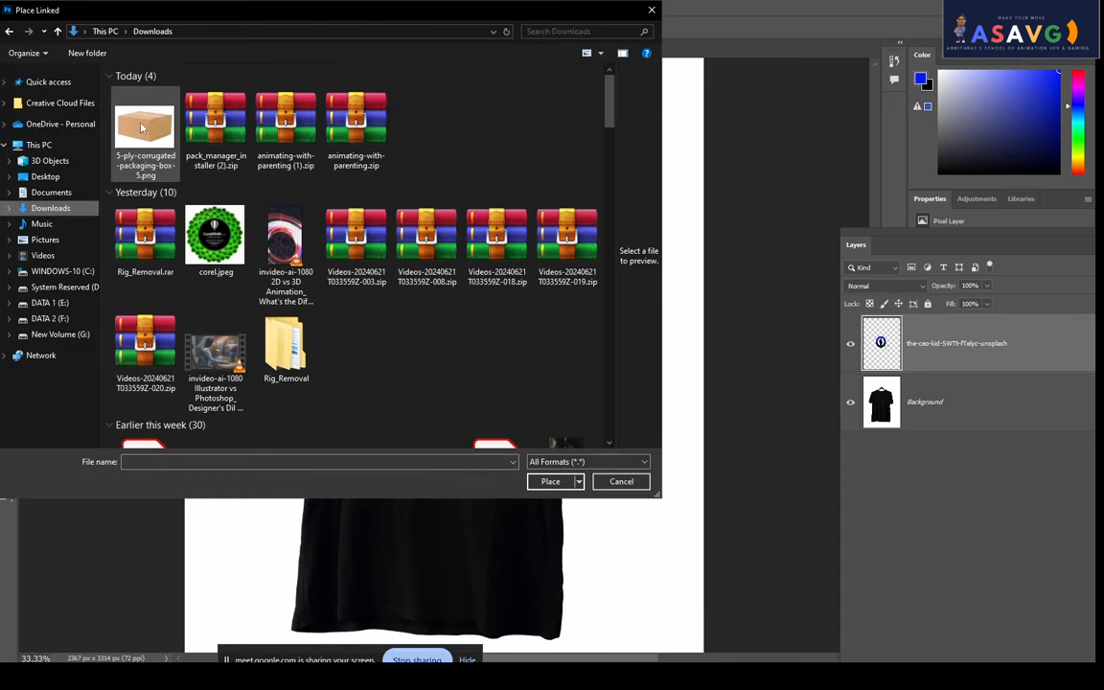
pyautogui.doubleClick(141, 128)
# Move the box image beside the shirt's right-hand shoulder, commit the placement and remove its white background.
pyautogui.moveTo(464, 368); pyautogui.dragTo(643, 222)
pyautogui.press('Return')
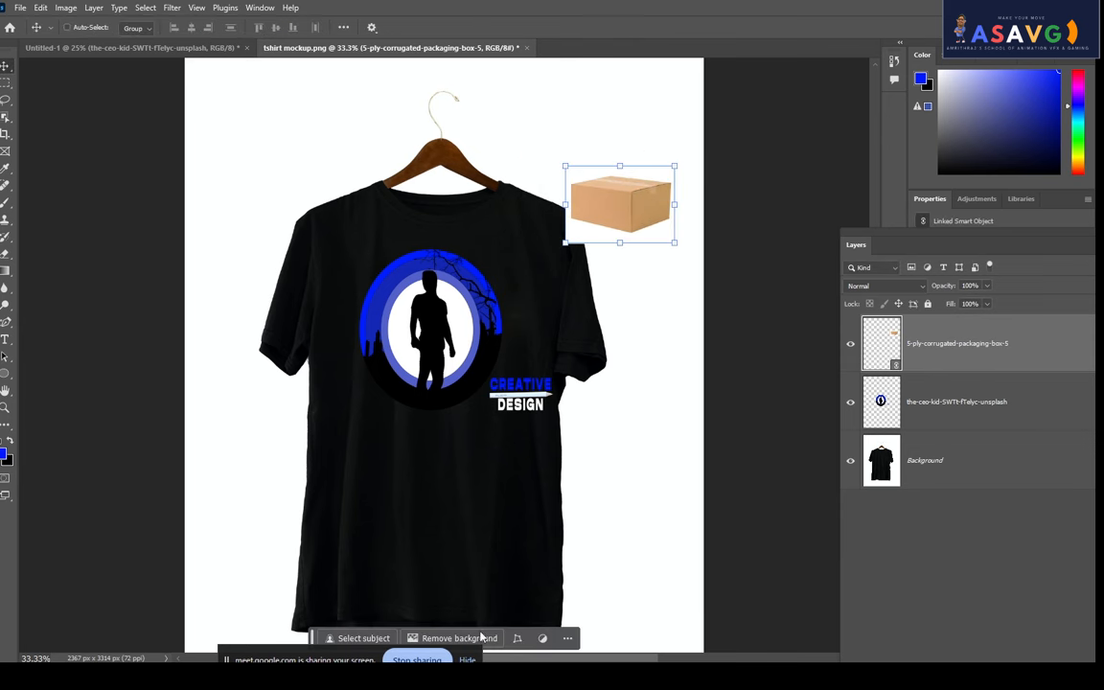
pyautogui.moveTo(312, 637); pyautogui.dragTo(632, 426)
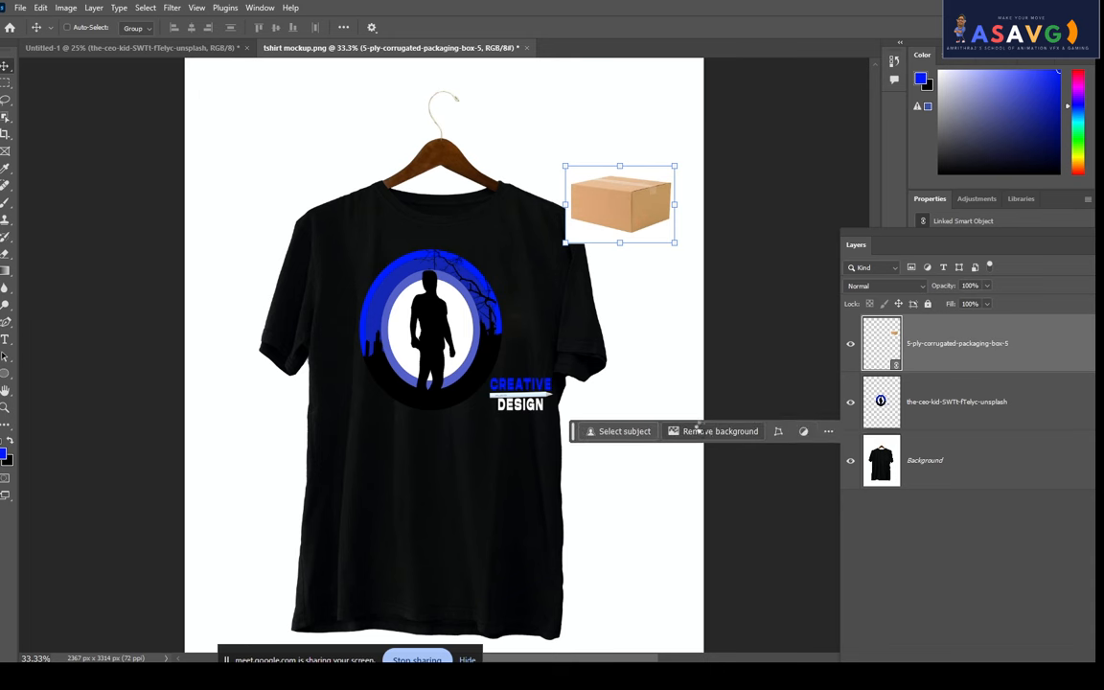
pyautogui.click(703, 431)
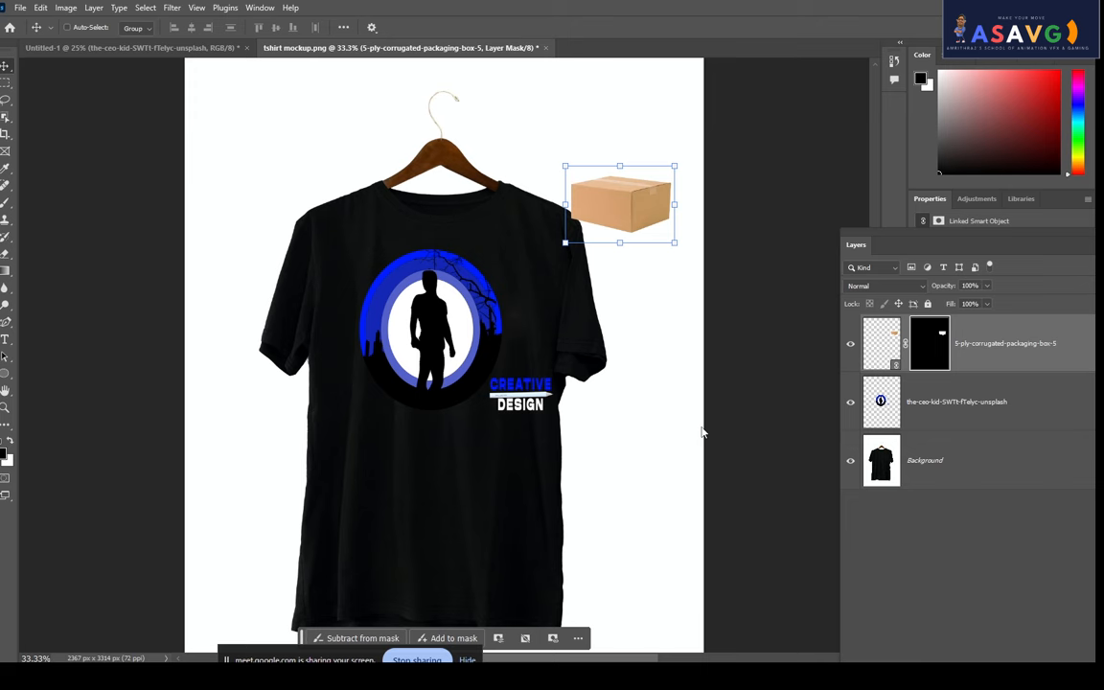
# Undo the box's background removal, move the box image onto the shirt's chest and enlarge it to roughly double its size.
pyautogui.hotkey('ctrl', 'z')
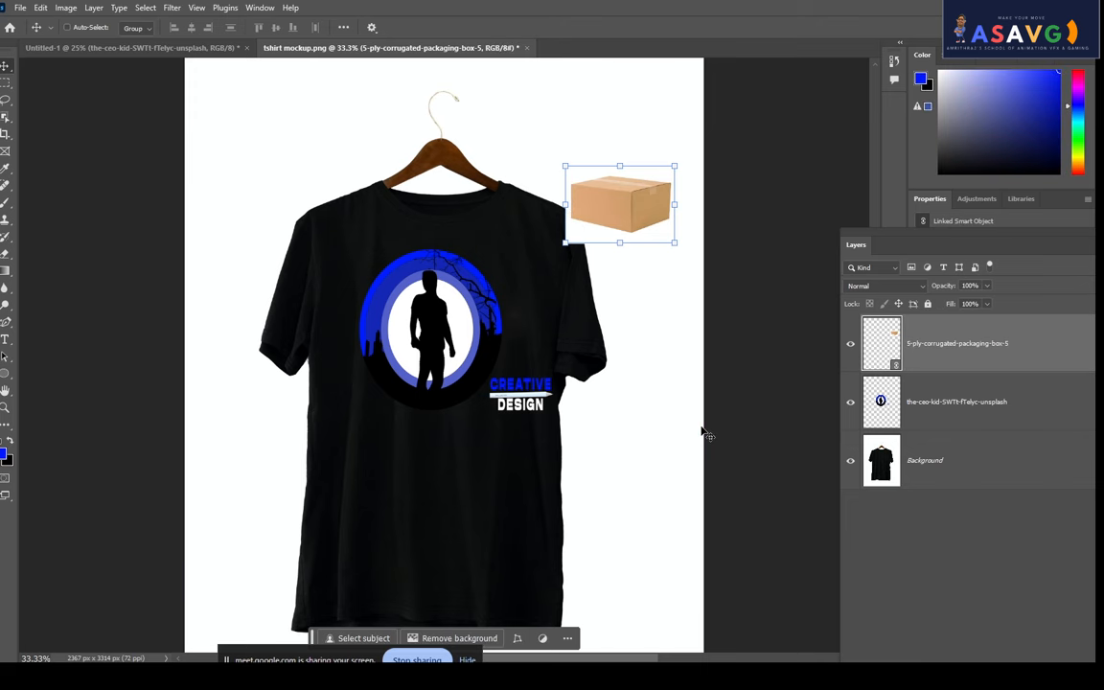
pyautogui.moveTo(635, 222); pyautogui.dragTo(365, 281)
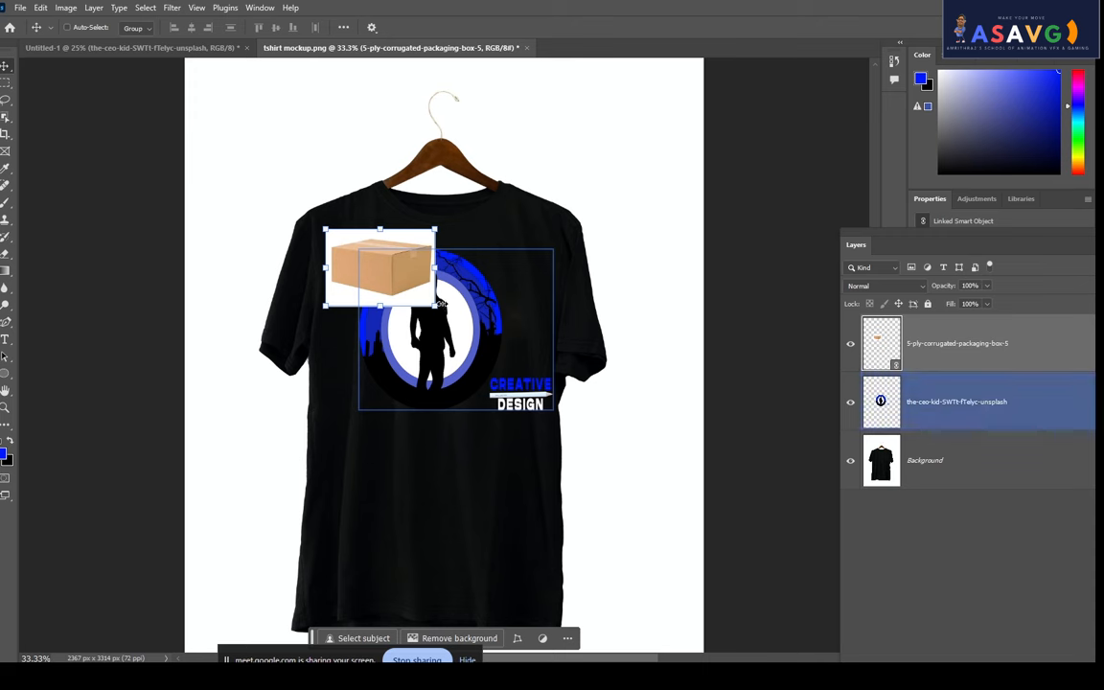
pyautogui.moveTo(437, 306); pyautogui.dragTo(500, 342)
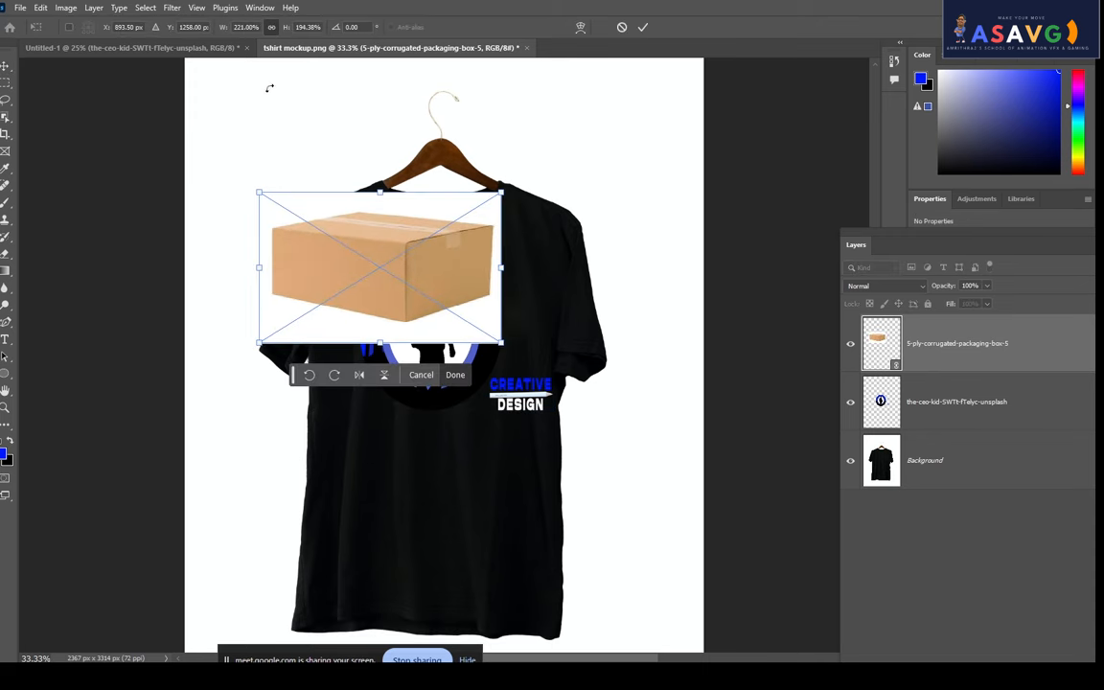
# Select the box with Select Subject, invert the selection and try to delete the white background.
pyautogui.click(144, 8)
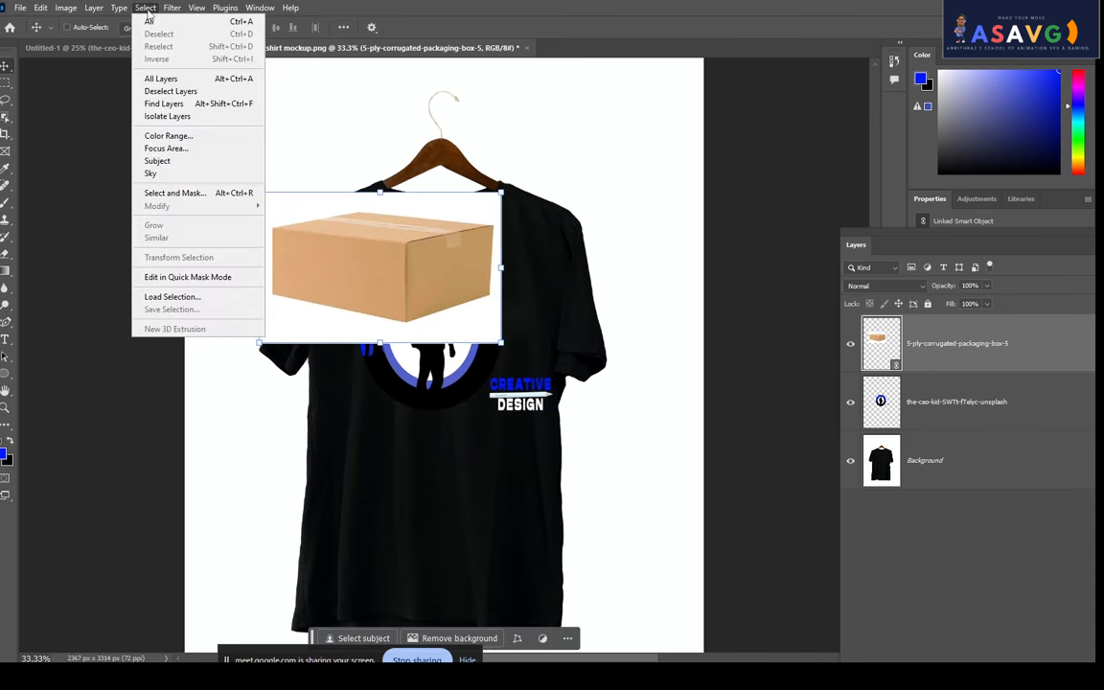
pyautogui.click(172, 161)
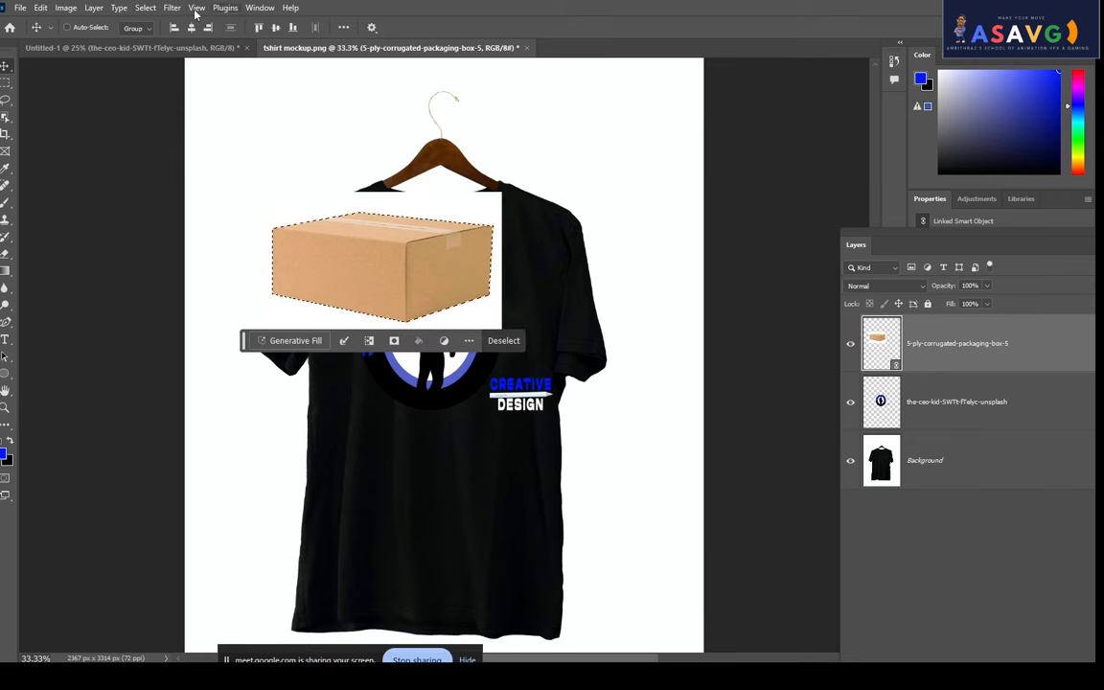
pyautogui.click(145, 8)
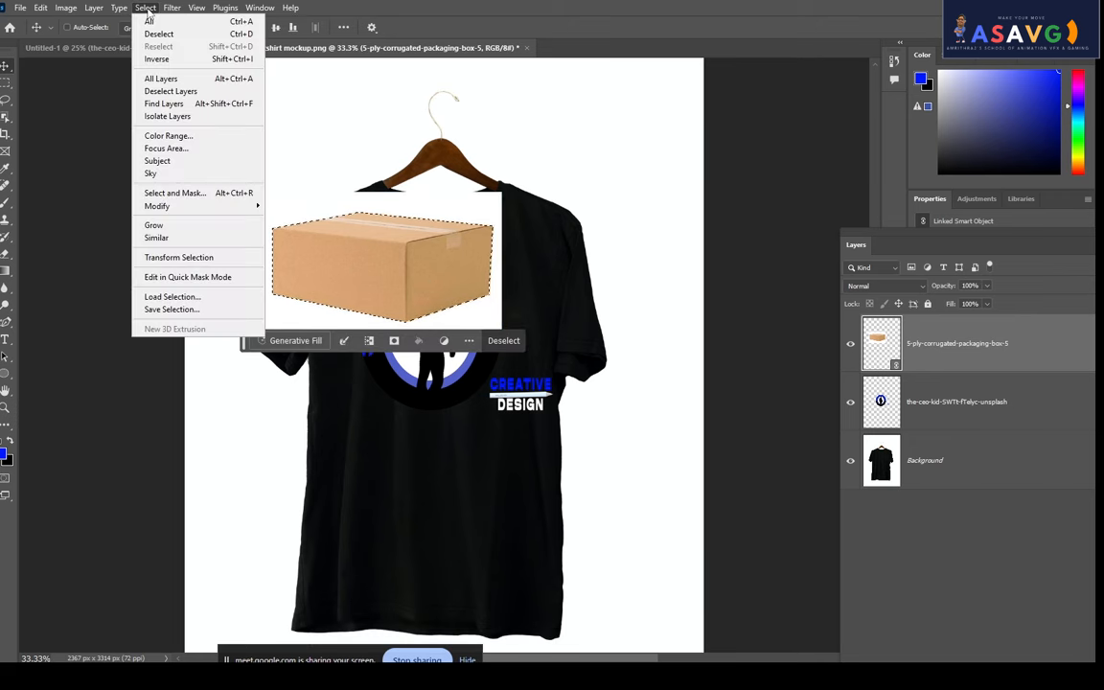
pyautogui.click(176, 63)
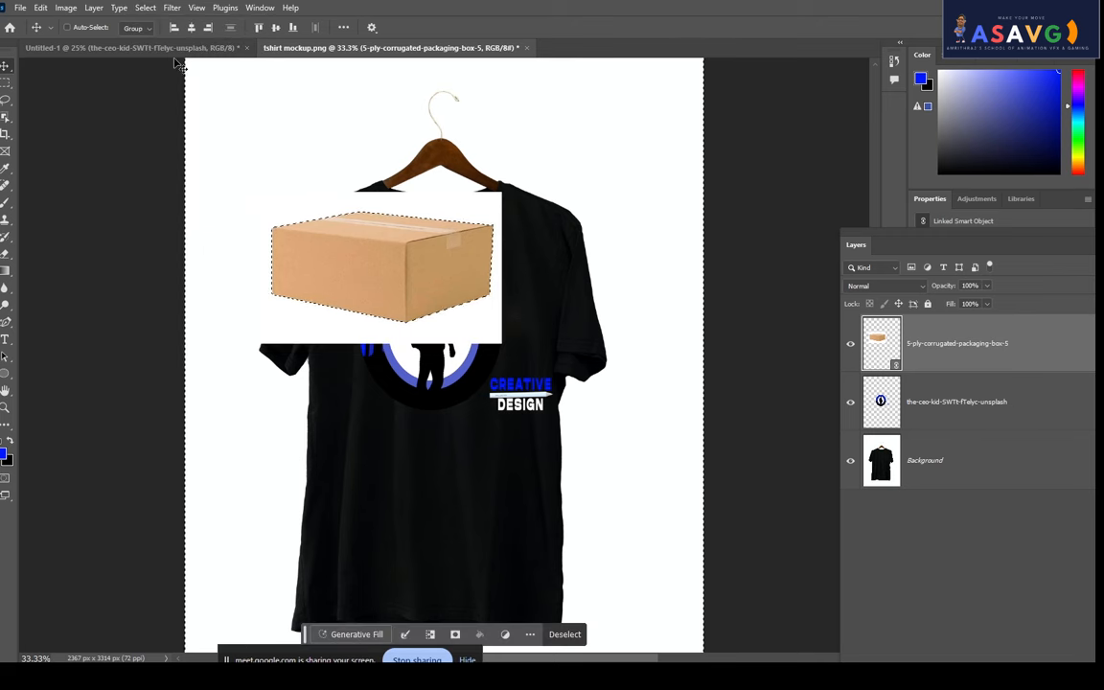
pyautogui.press('Delete')
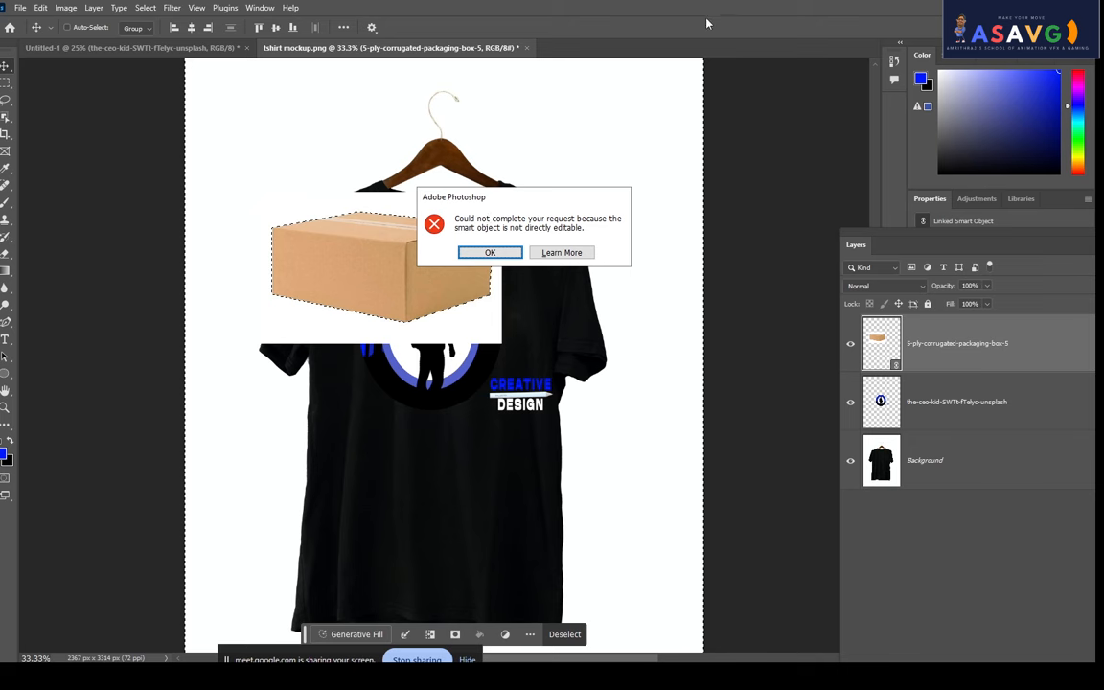
pyautogui.click(517, 253)
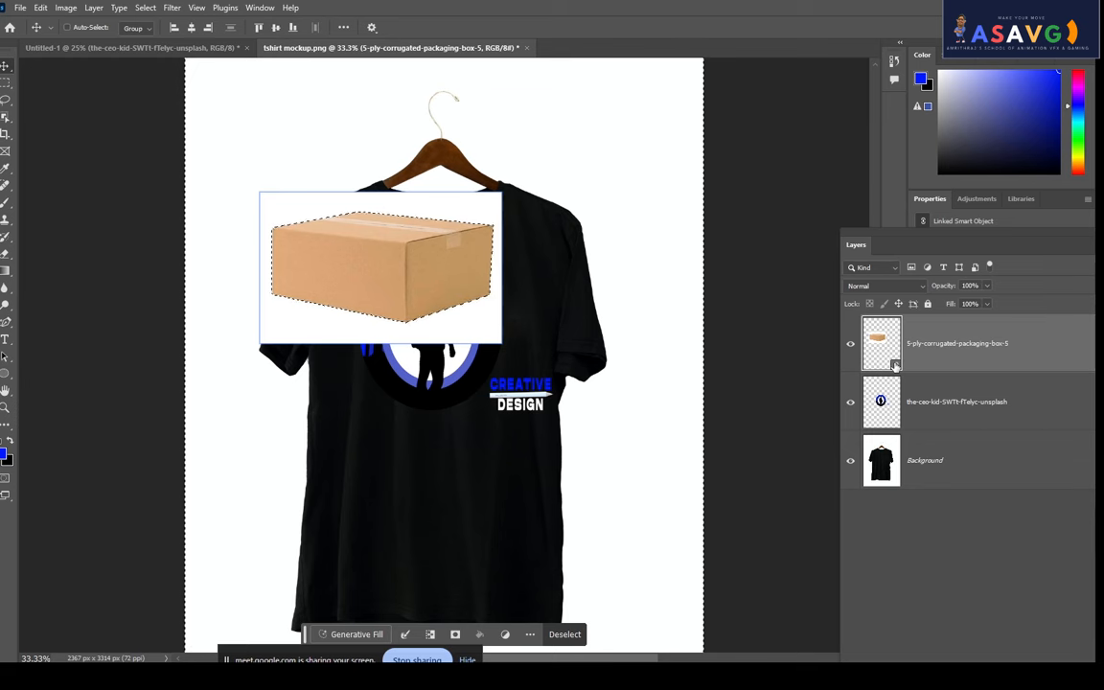
# Convert the linked box image to a pixel layer, delete the white background around the box and deselect.
pyautogui.rightClick(947, 356)
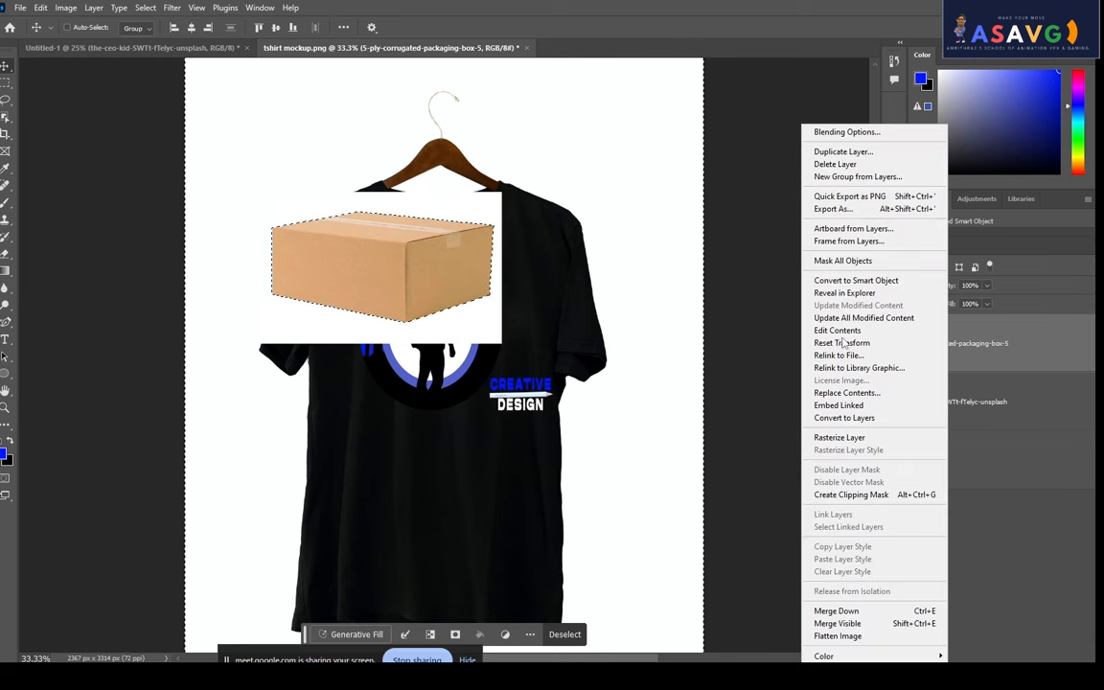
pyautogui.click(826, 418)
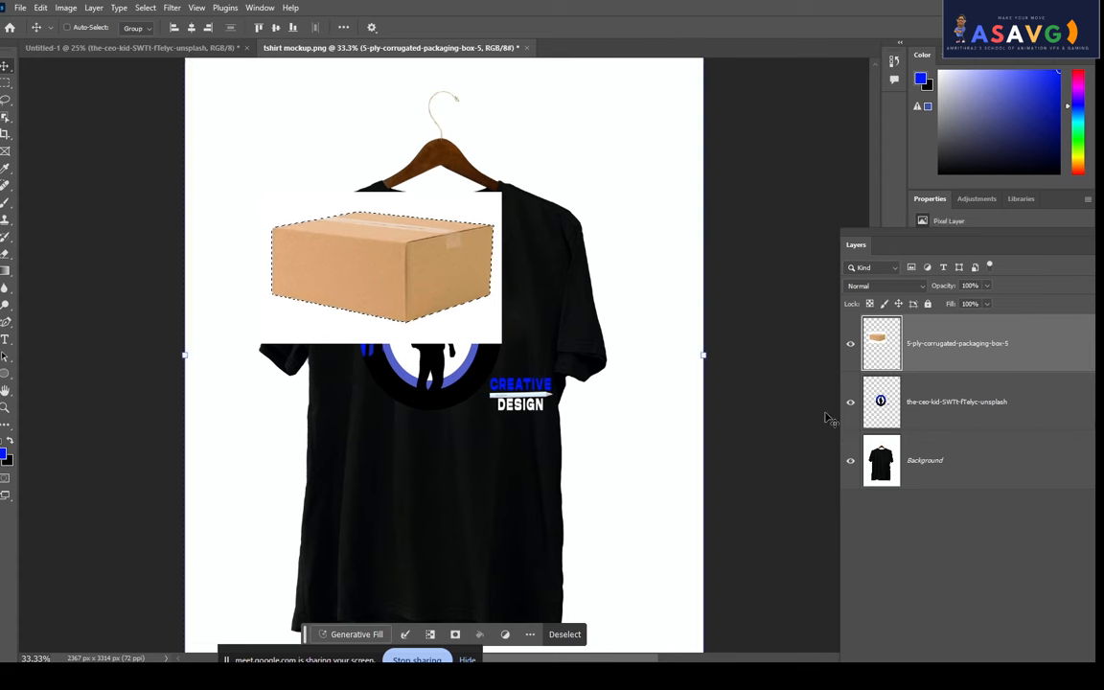
pyautogui.press('Delete')
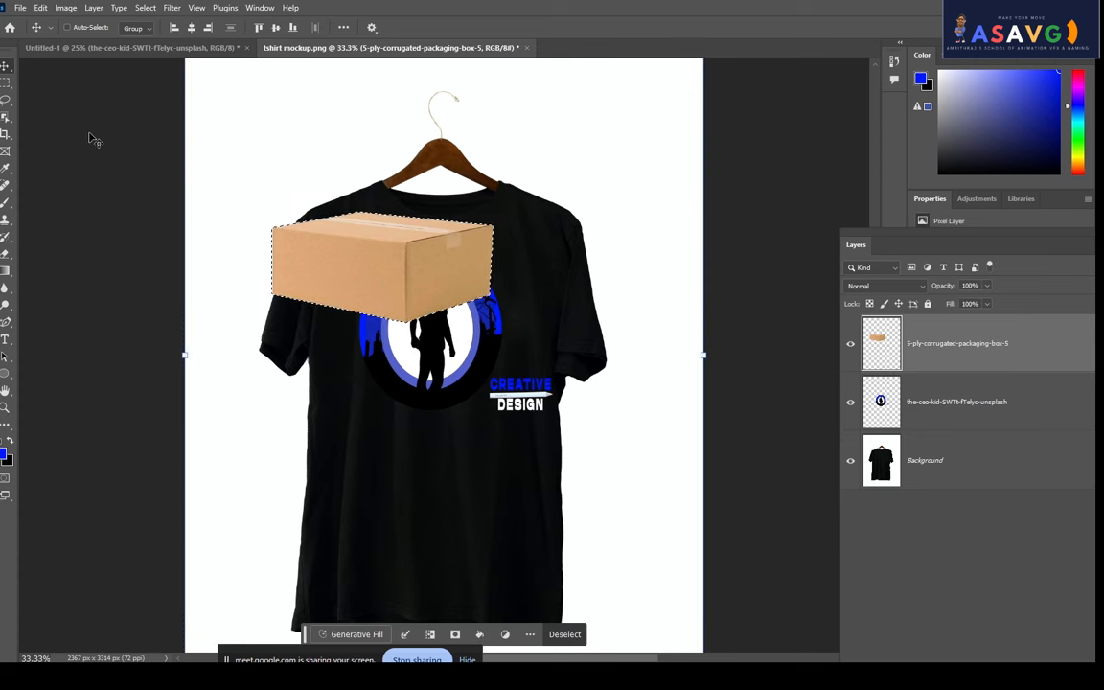
pyautogui.hotkey('ctrl', 'd')
# Enlarge the cut-out box to about 140% and position it across the upper part of the shirt.
pyautogui.moveTo(463, 273); pyautogui.dragTo(664, 234)
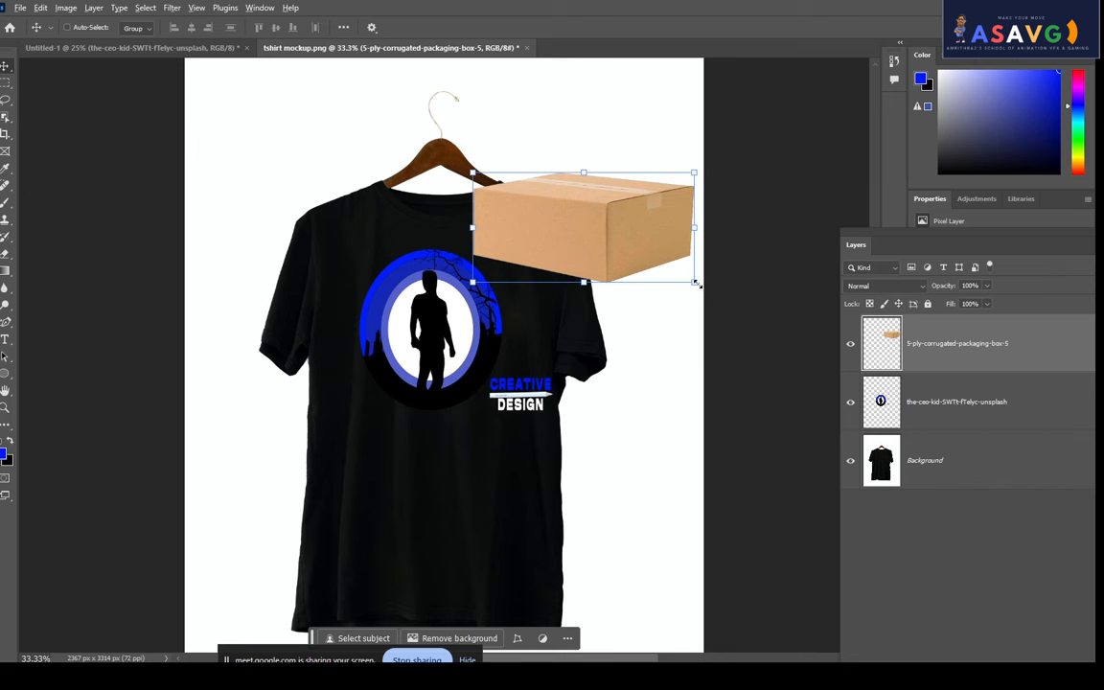
pyautogui.moveTo(697, 285); pyautogui.dragTo(739, 306)
pyautogui.moveTo(586, 222); pyautogui.dragTo(501, 218)
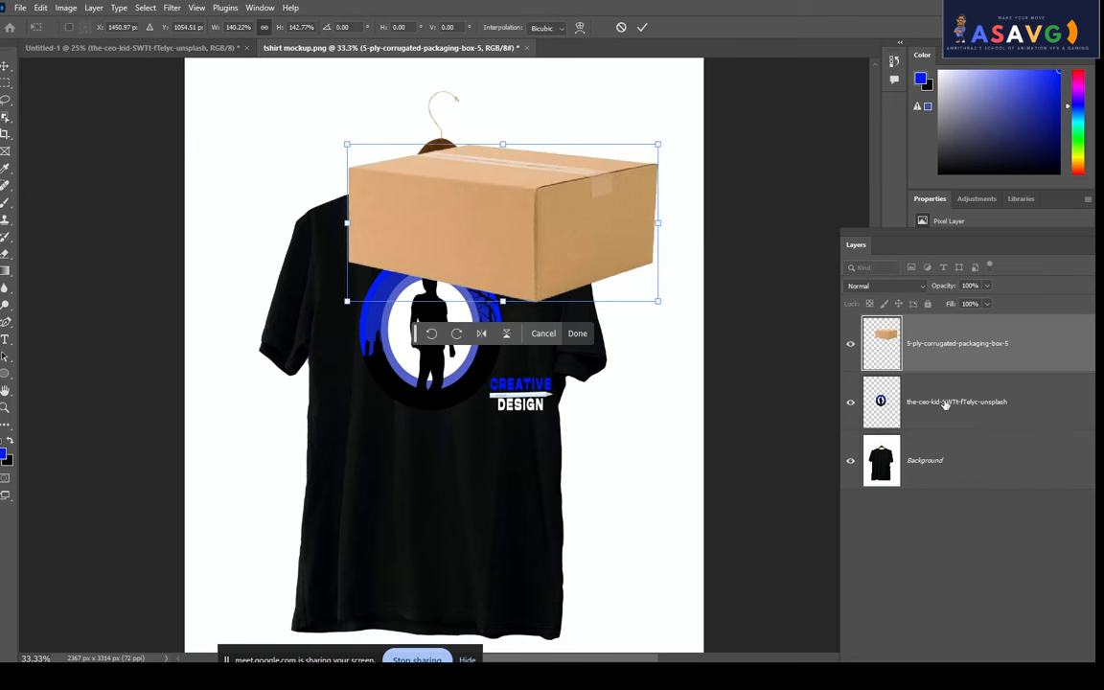
# Duplicate the emblem layer, move the copy above the box layer and place it over the box's front face.
pyautogui.click(945, 403)
pyautogui.hotkey('ctrl', 'j')
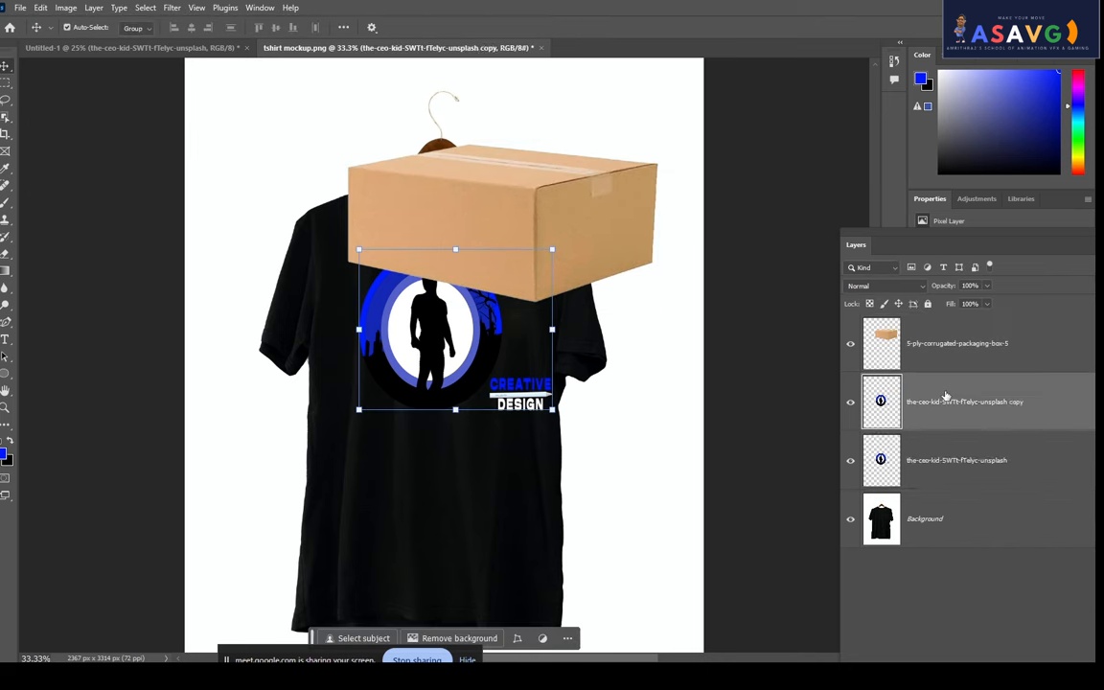
pyautogui.moveTo(953, 402); pyautogui.dragTo(949, 331)
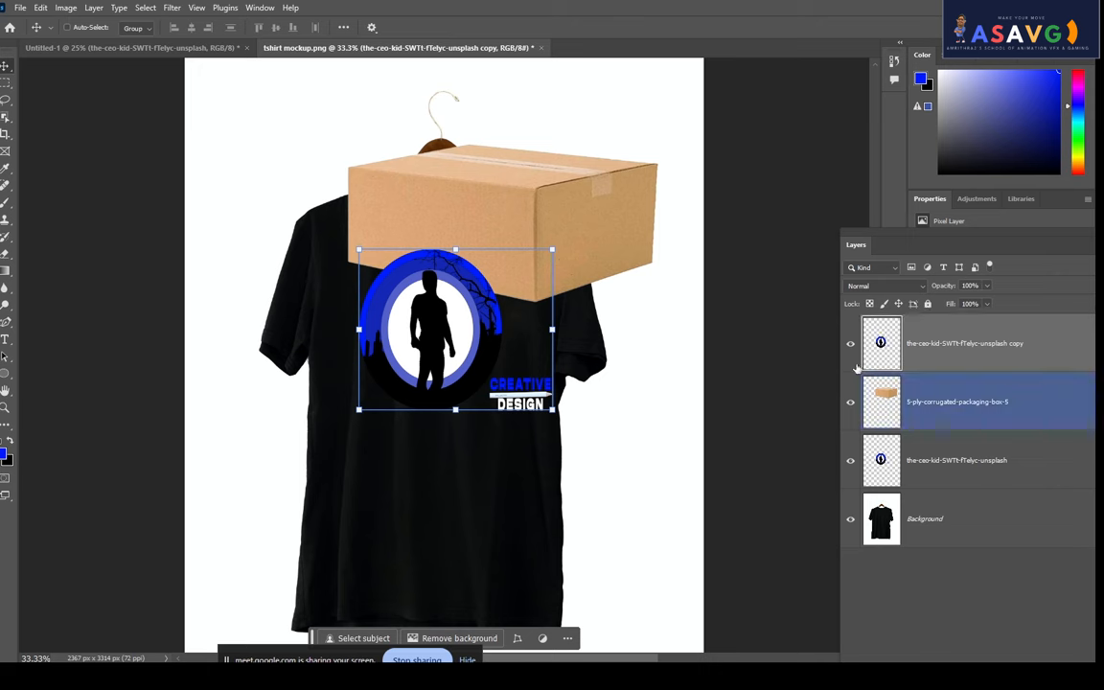
pyautogui.moveTo(432, 331); pyautogui.dragTo(459, 219)
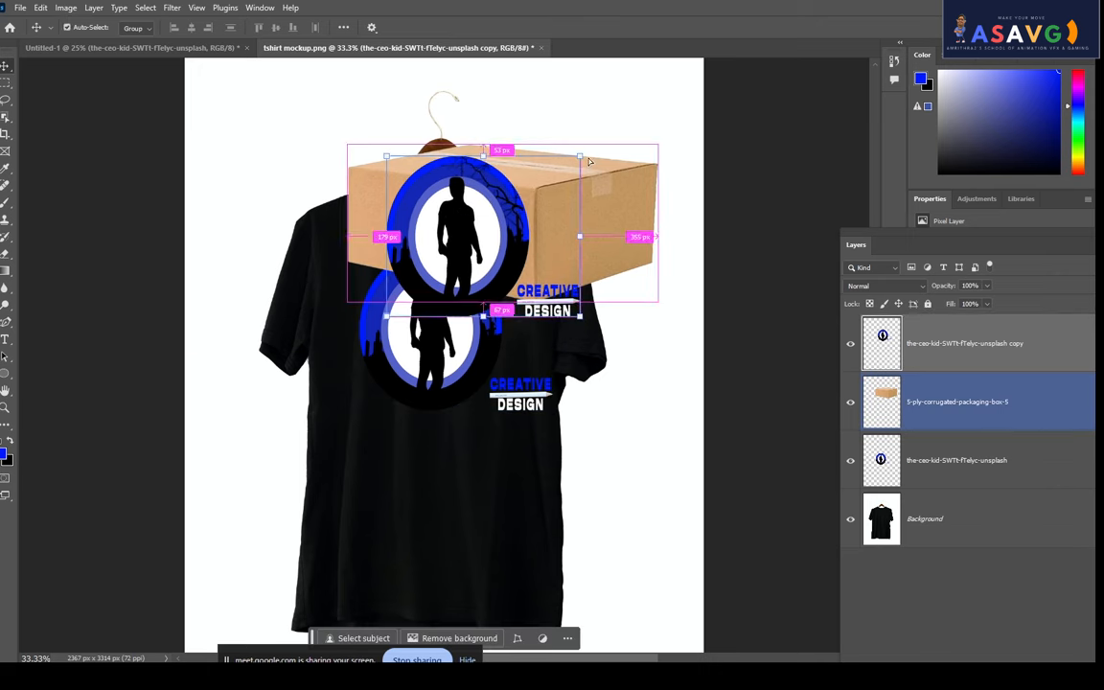
# Distort the emblem copy's four corners so it follows the perspective of the box's front face.
pyautogui.moveTo(554, 167); pyautogui.dragTo(528, 199)
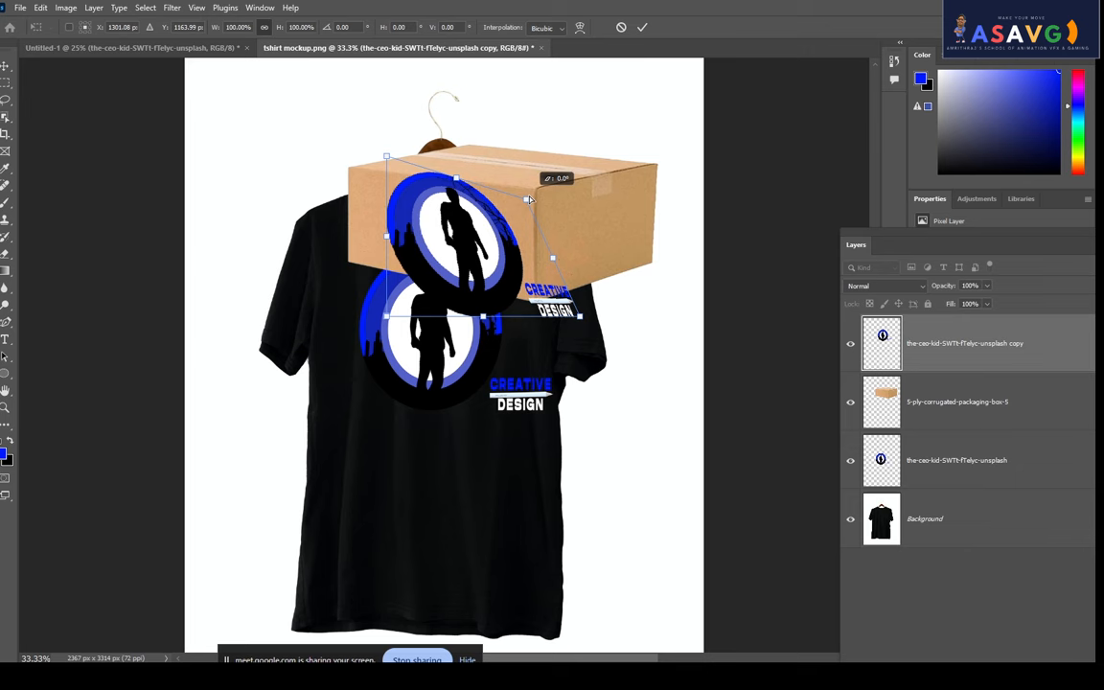
pyautogui.moveTo(386, 316); pyautogui.dragTo(343, 260)
pyautogui.moveTo(386, 156); pyautogui.dragTo(366, 188)
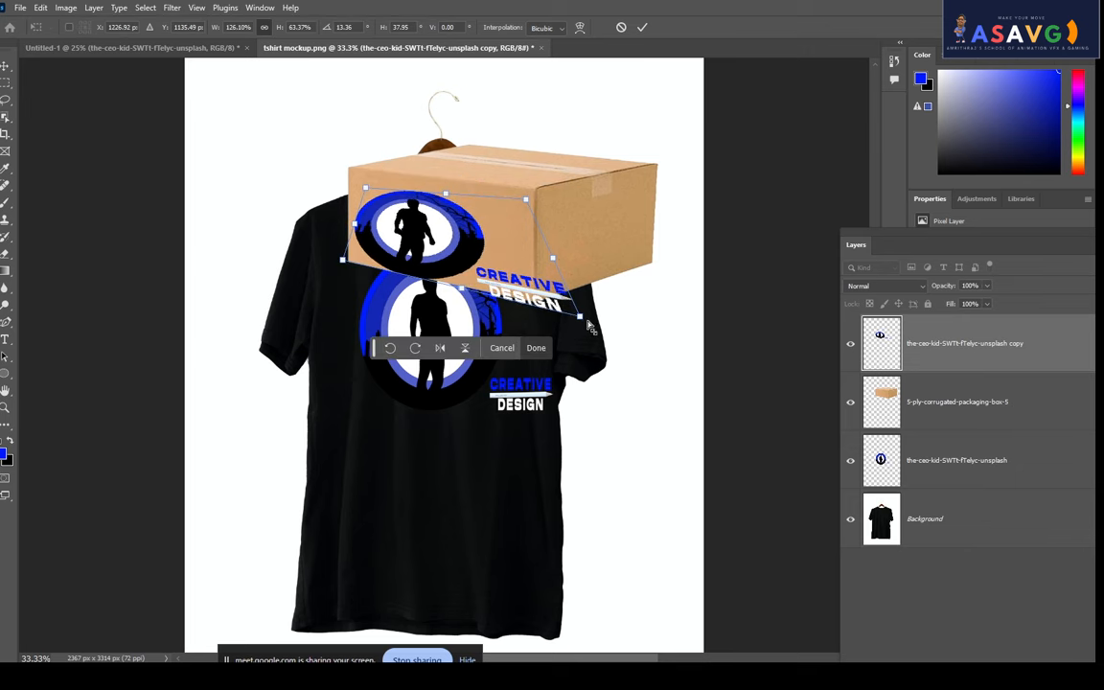
pyautogui.moveTo(580, 316); pyautogui.dragTo(500, 260)
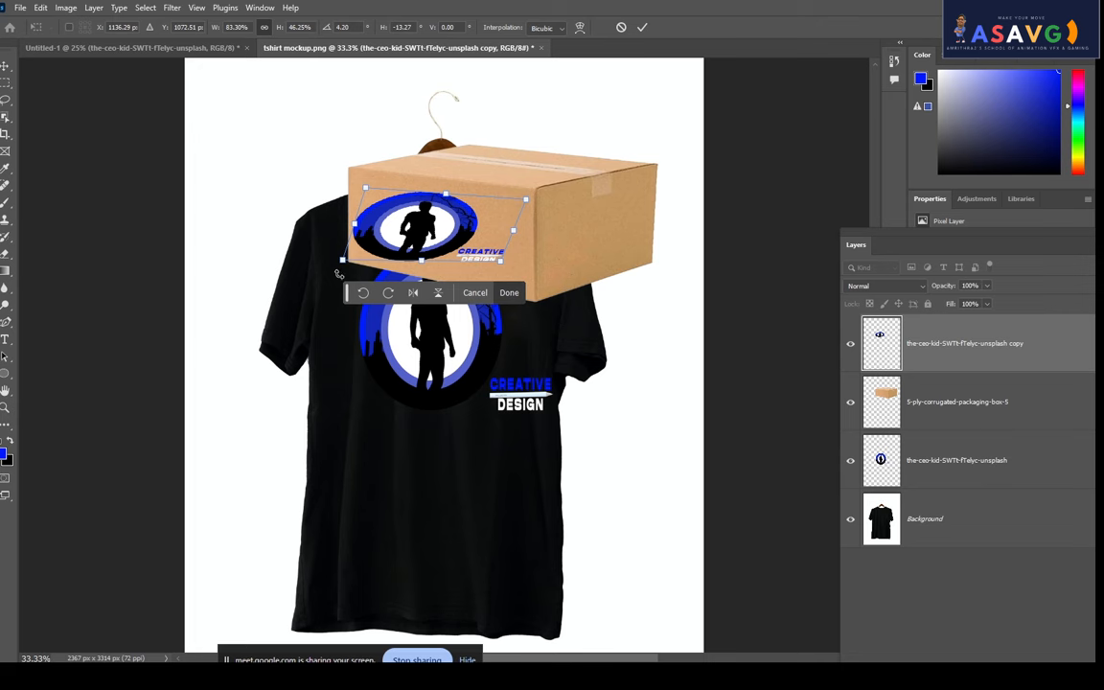
pyautogui.moveTo(347, 268); pyautogui.dragTo(401, 265)
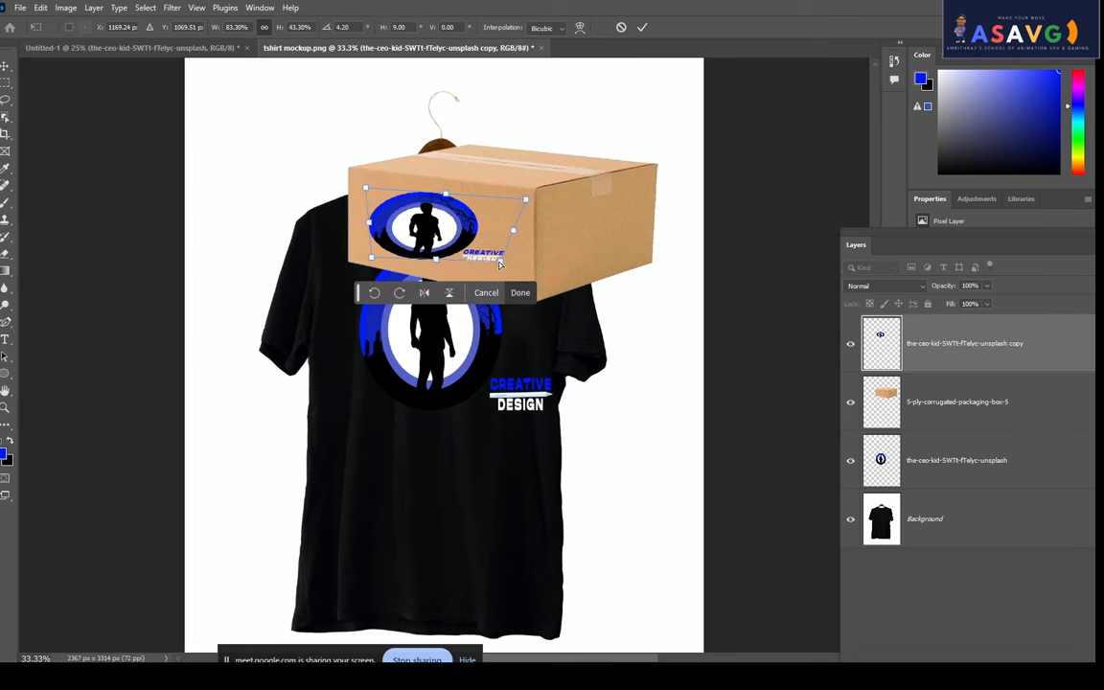
pyautogui.moveTo(500, 263); pyautogui.dragTo(518, 285)
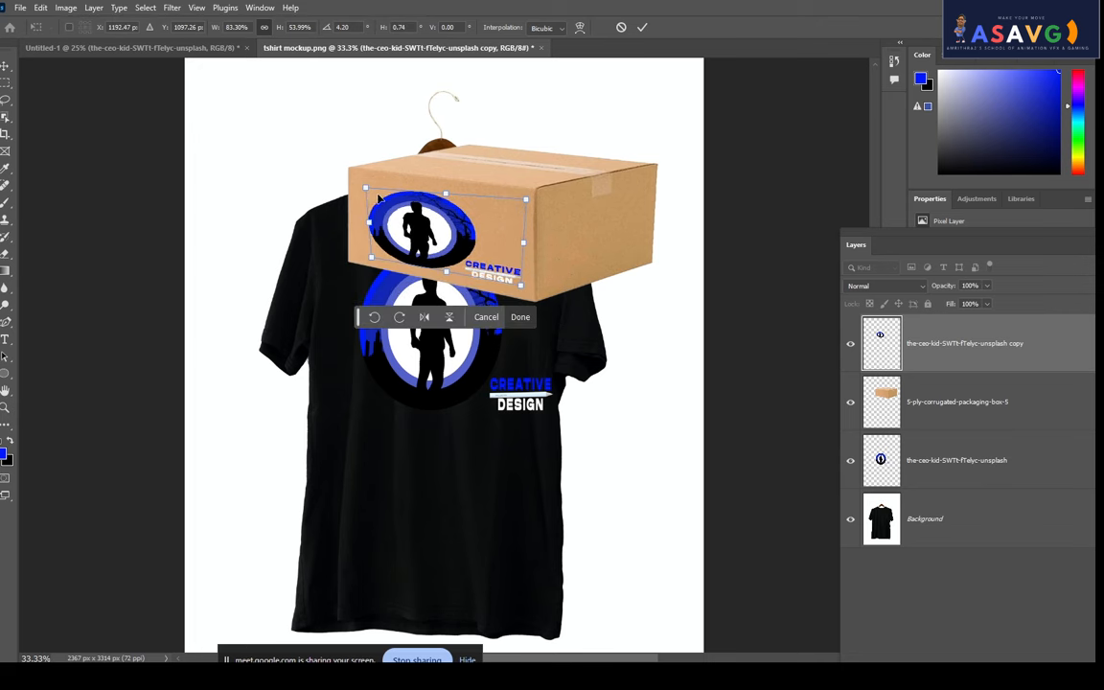
# Fine-tune the distorted emblem's corners on the box's front face and commit the transform.
pyautogui.moveTo(365, 191); pyautogui.dragTo(362, 180)
pyautogui.moveTo(372, 259); pyautogui.dragTo(371, 270)
pyautogui.moveTo(362, 184); pyautogui.dragTo(377, 197)
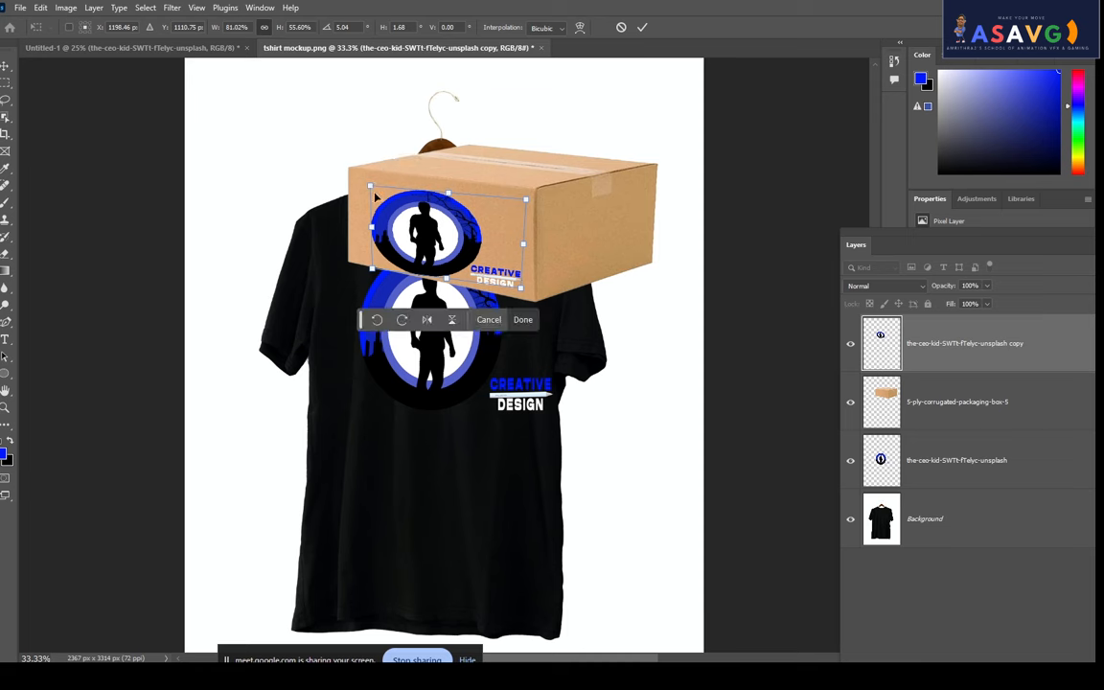
pyautogui.moveTo(372, 270); pyautogui.dragTo(376, 259)
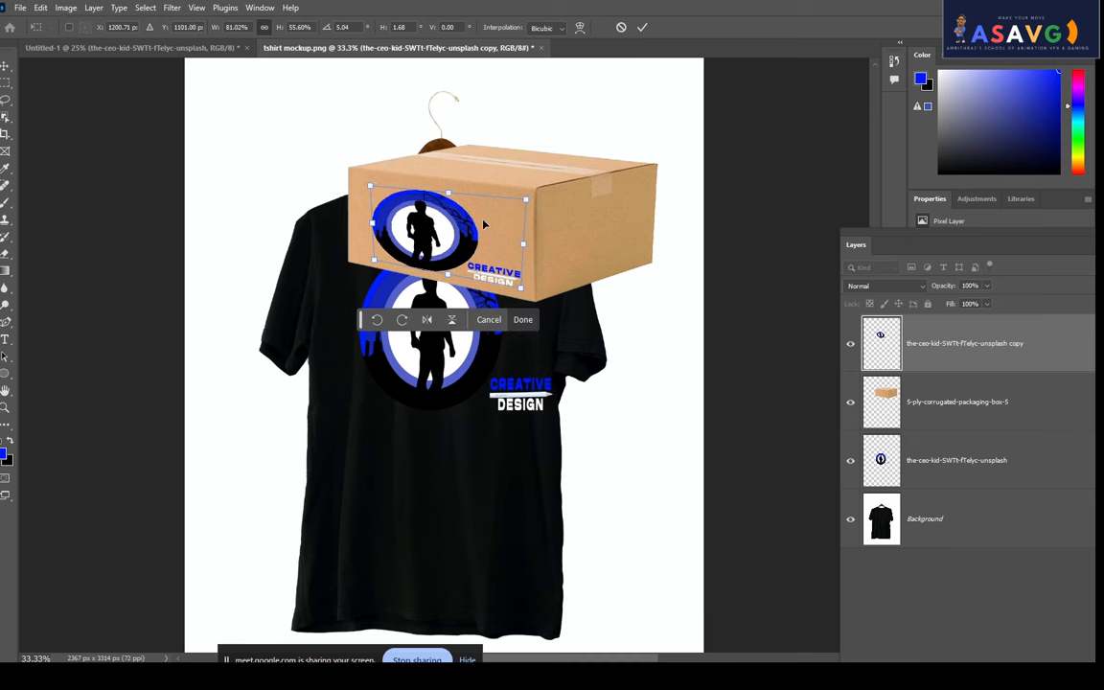
pyautogui.moveTo(526, 205); pyautogui.dragTo(518, 198)
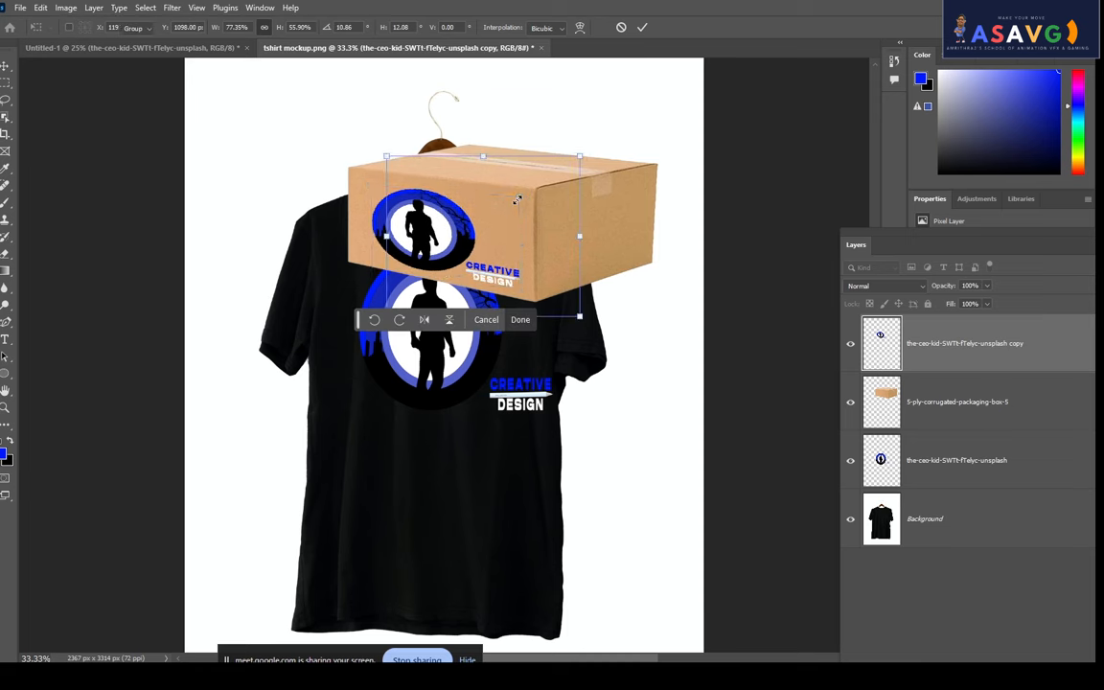
pyautogui.press('Return')
# Try the Screen blend mode on the emblem copy on the box and set it back to Normal.
pyautogui.moveTo(884, 244); pyautogui.dragTo(808, 82)
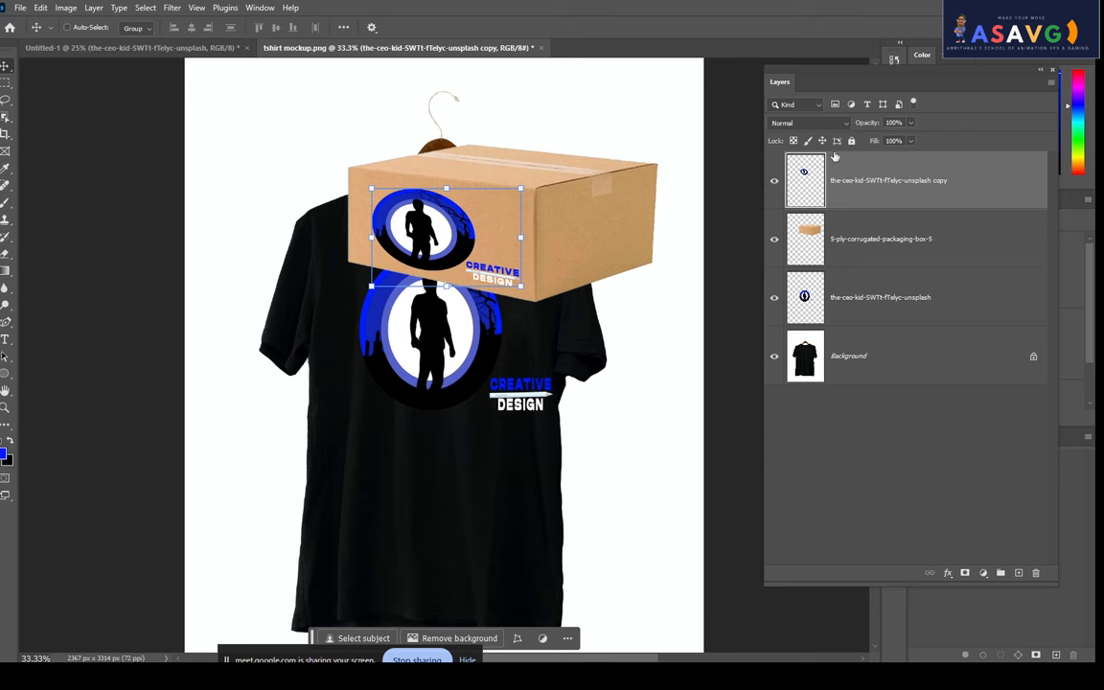
pyautogui.click(810, 123)
pyautogui.click(781, 247)
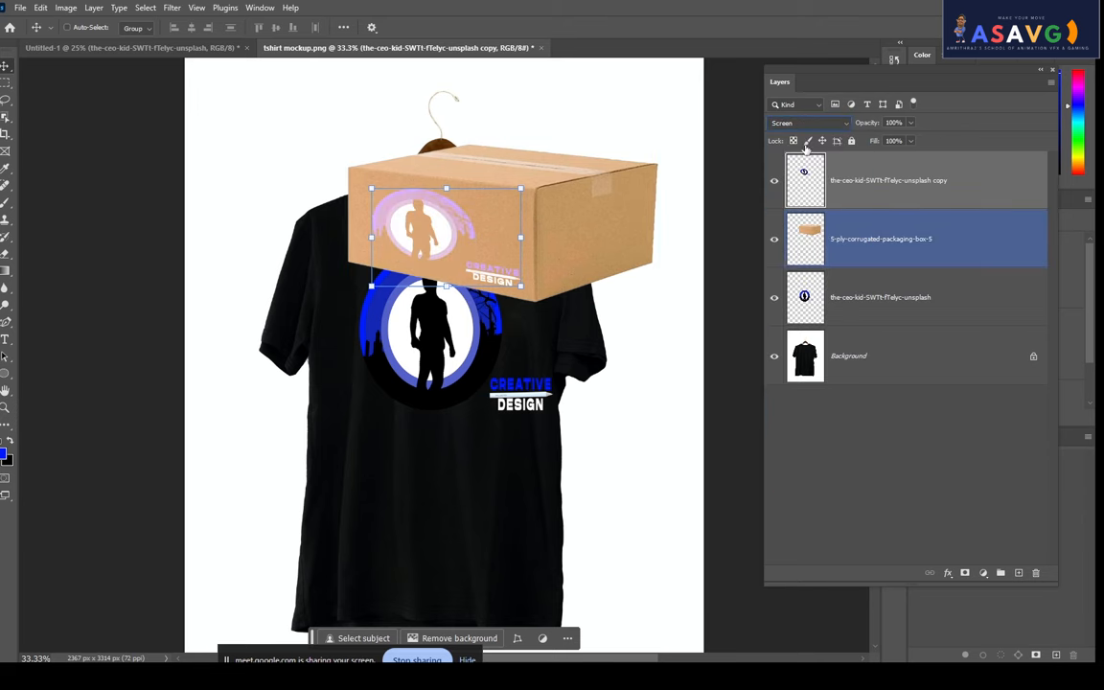
pyautogui.click(810, 122)
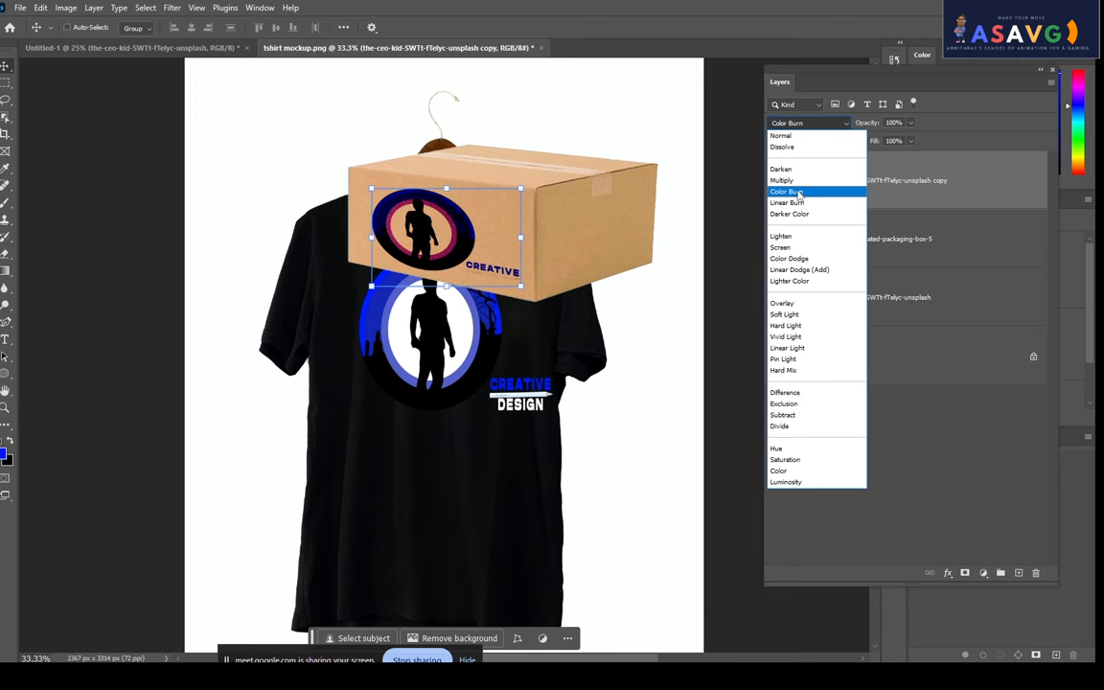
pyautogui.click(781, 136)
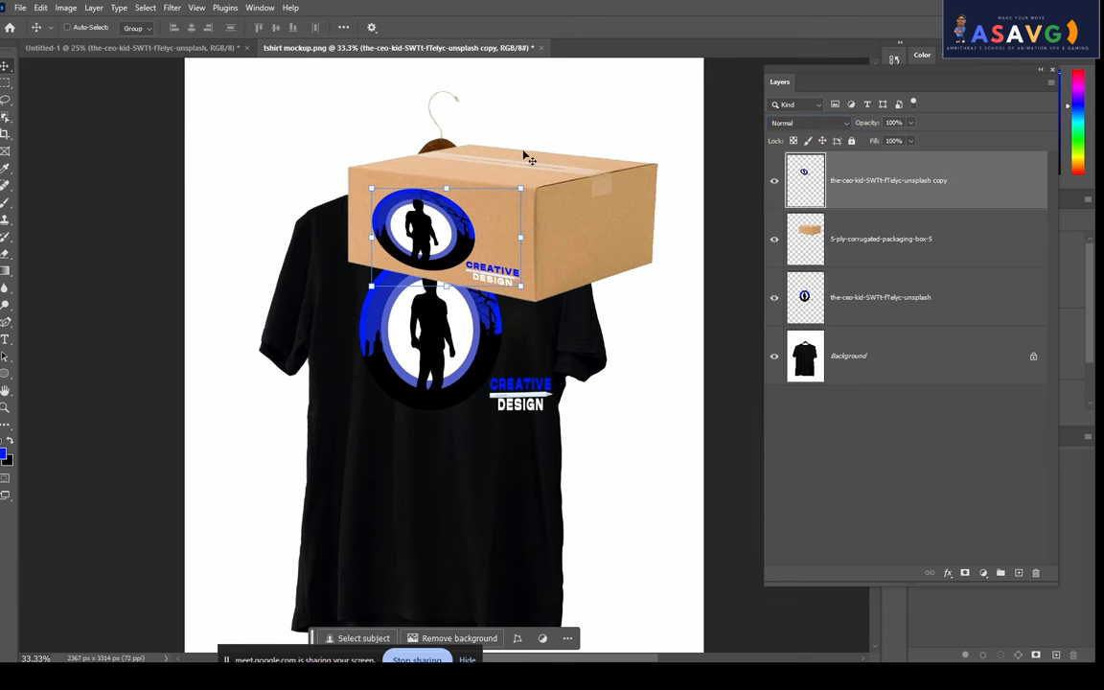
# Shrink the emblem copy and reposition it so it sits inside the box's front face.
pyautogui.moveTo(457, 240); pyautogui.dragTo(473, 242)
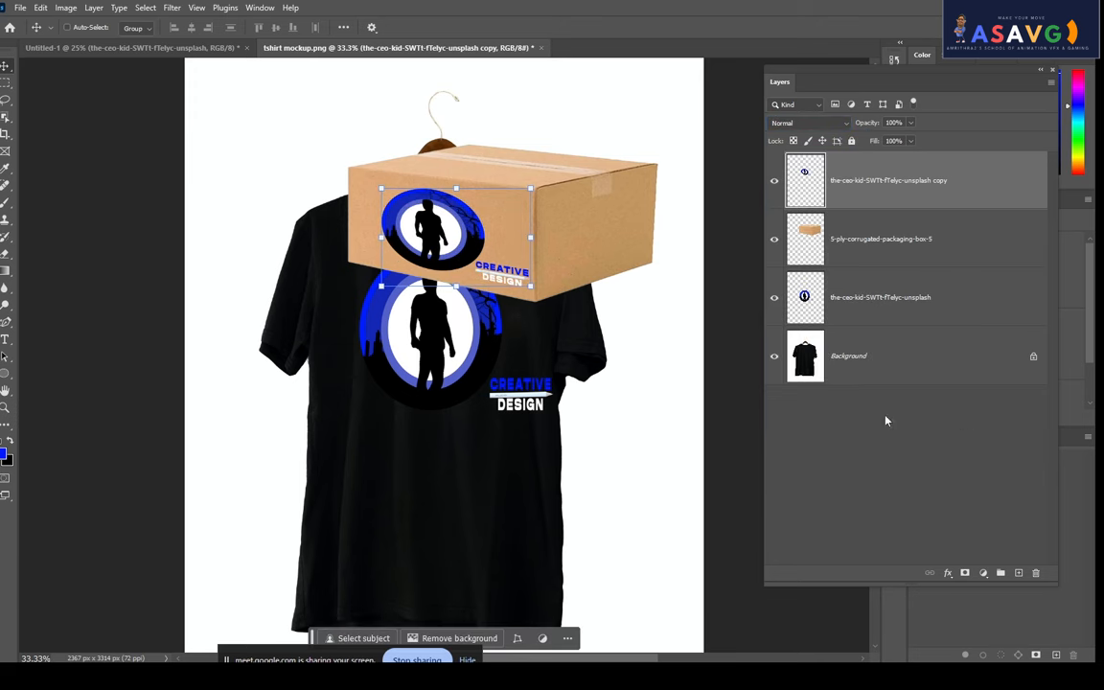
pyautogui.click(718, 71)
pyautogui.press('space')
pyautogui.moveTo(657, 329); pyautogui.dragTo(640, 355)
pyautogui.moveTo(512, 311); pyautogui.dragTo(477, 297)
pyautogui.click(530, 82)
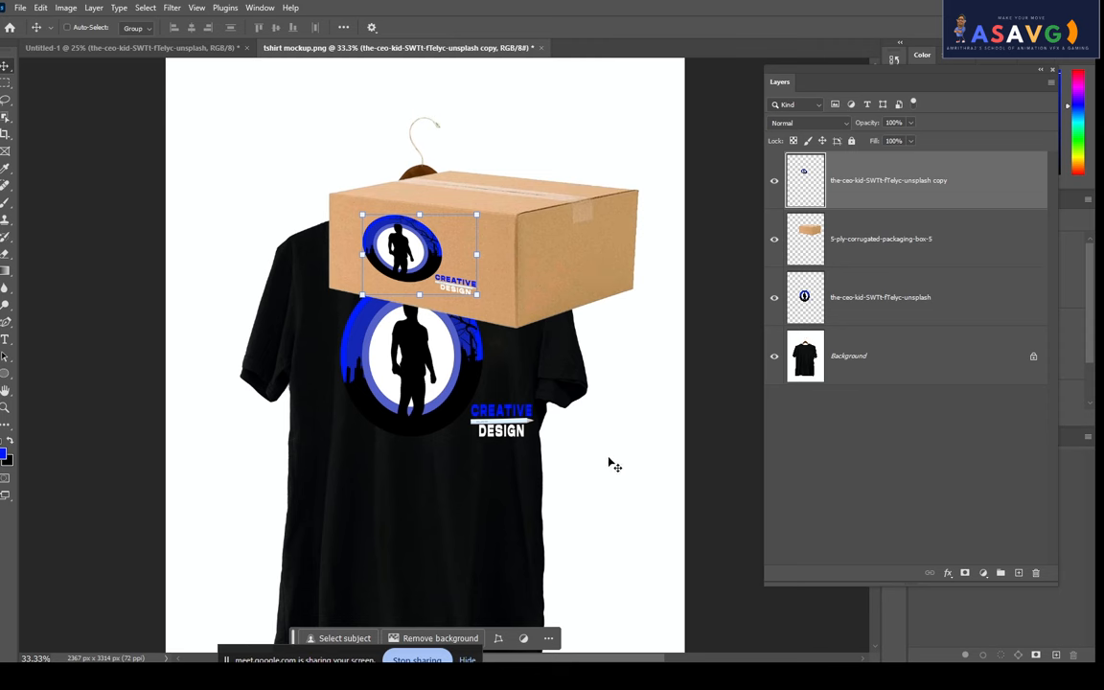
# Duplicate the front-face emblem copy and move the duplicate over the box's narrower side face.
pyautogui.click(578, 272)
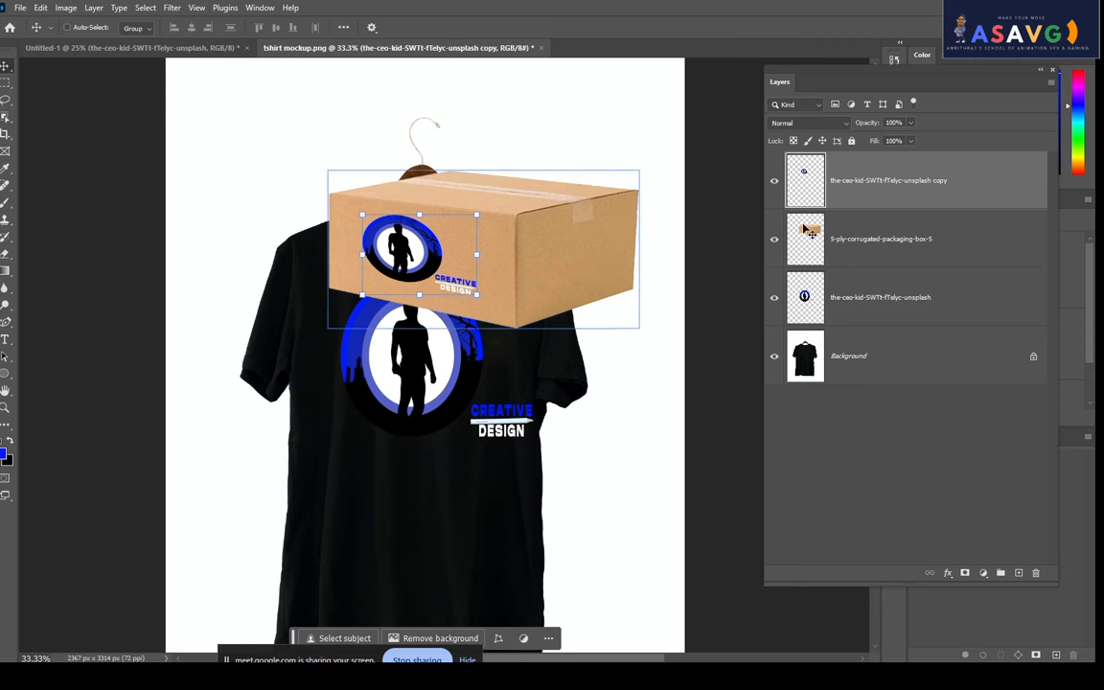
pyautogui.click(848, 201)
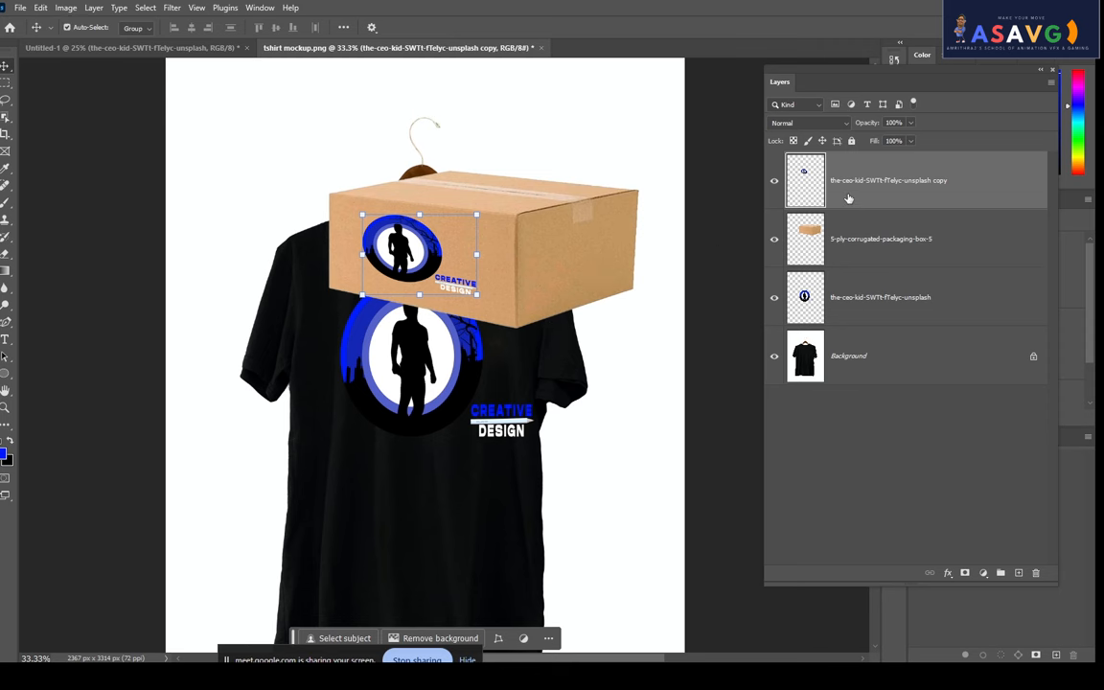
pyautogui.hotkey('ctrl', 'j')
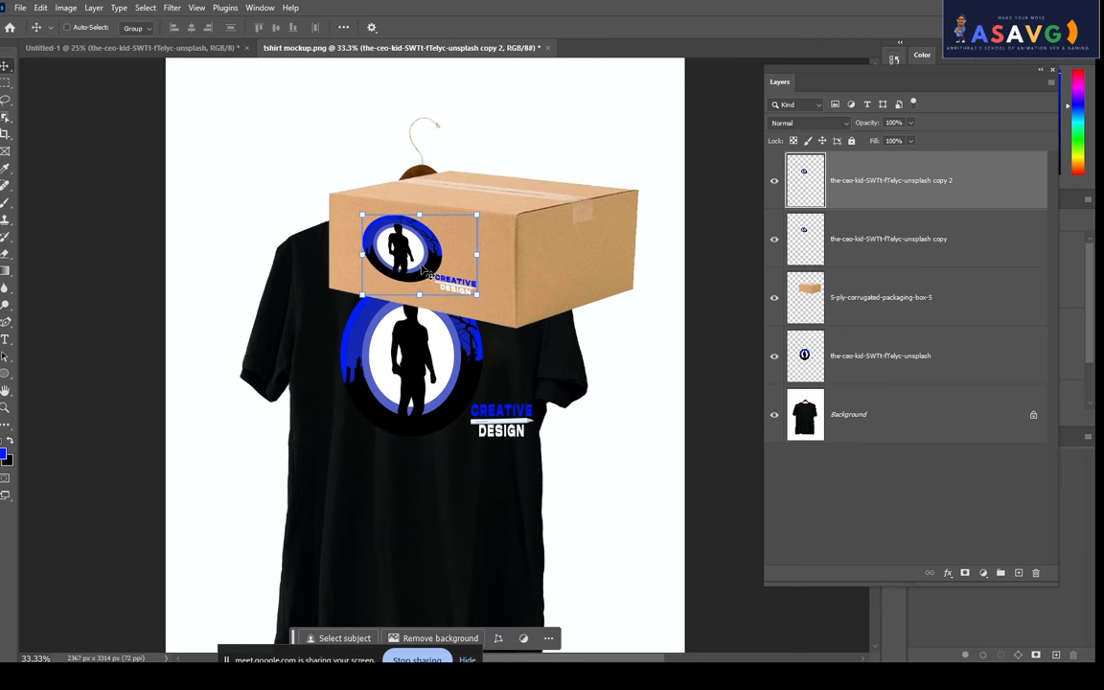
pyautogui.moveTo(425, 271); pyautogui.dragTo(633, 280)
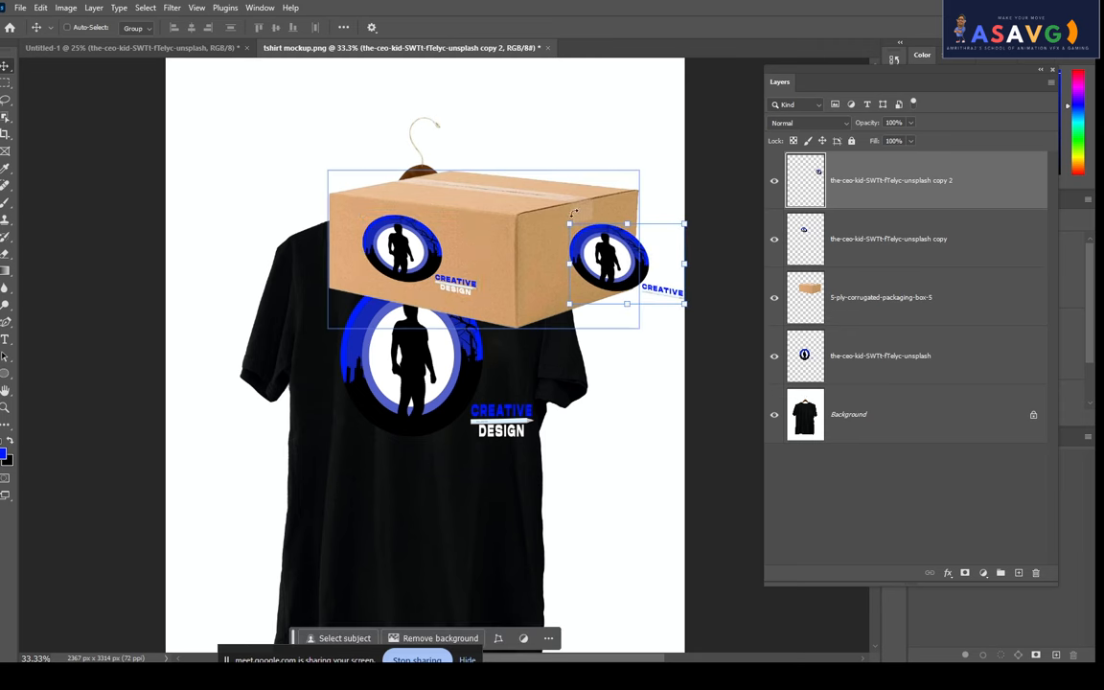
# Distort the duplicated emblem's corners to match the perspective of the box's narrower side face and commit the transform.
pyautogui.hotkey('ctrl', 't')
pyautogui.moveTo(570, 224); pyautogui.dragTo(514, 222)
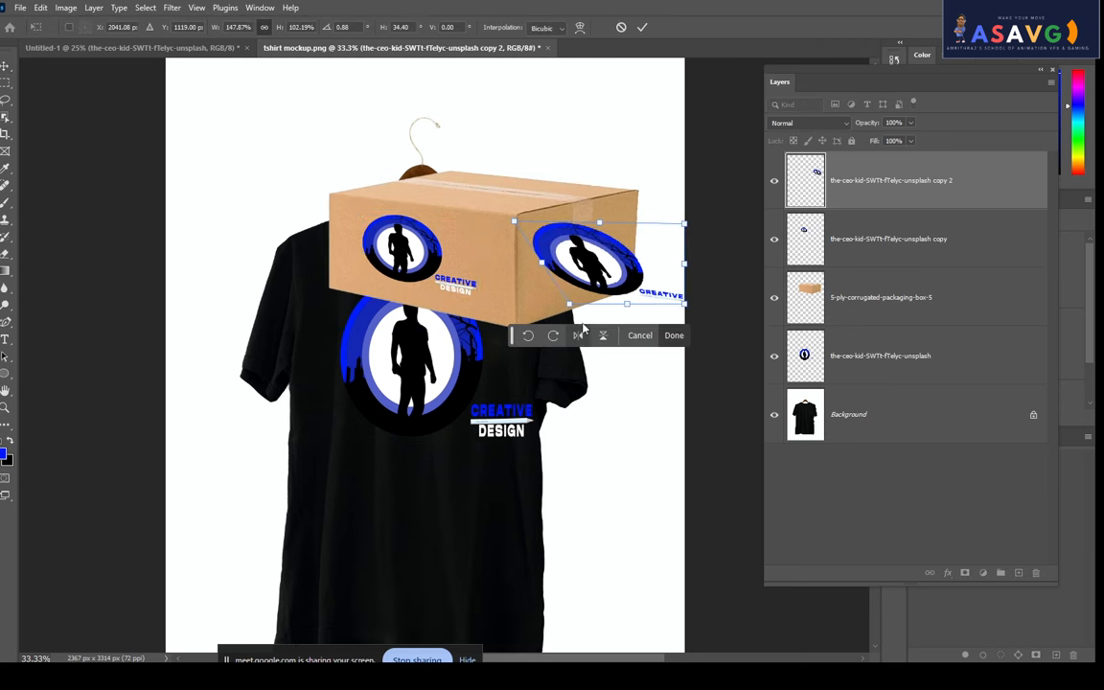
pyautogui.moveTo(570, 309); pyautogui.dragTo(514, 322)
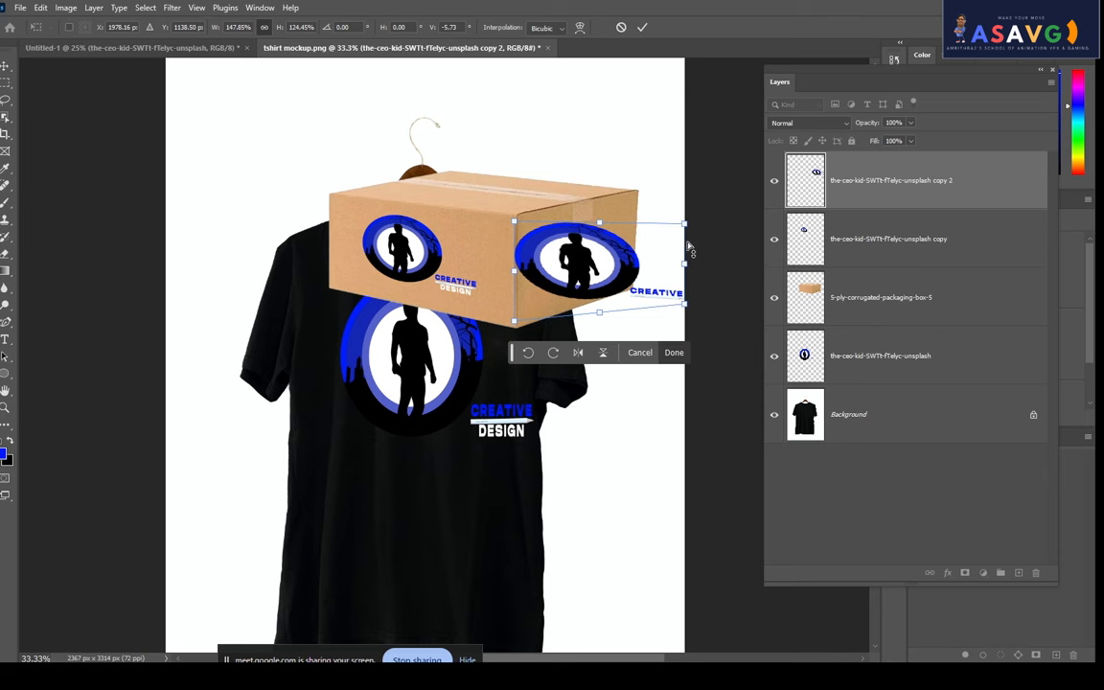
pyautogui.moveTo(685, 223); pyautogui.dragTo(622, 205)
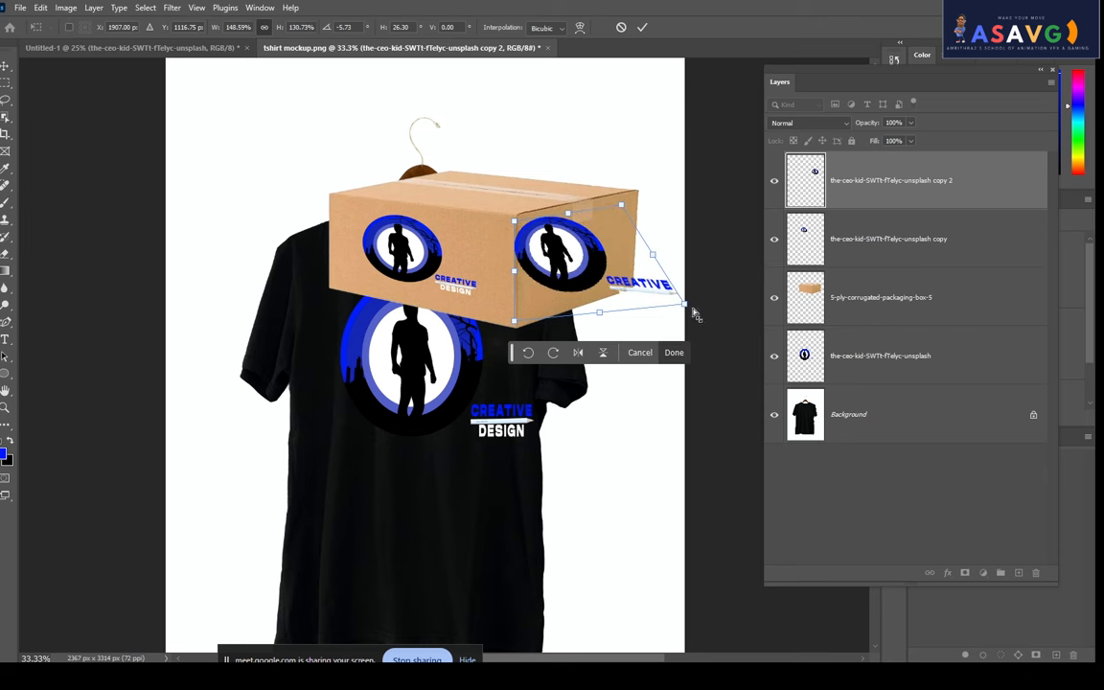
pyautogui.moveTo(686, 305); pyautogui.dragTo(624, 278)
pyautogui.moveTo(515, 321); pyautogui.dragTo(519, 325)
pyautogui.moveTo(628, 204); pyautogui.dragTo(627, 207)
pyautogui.press('Return')
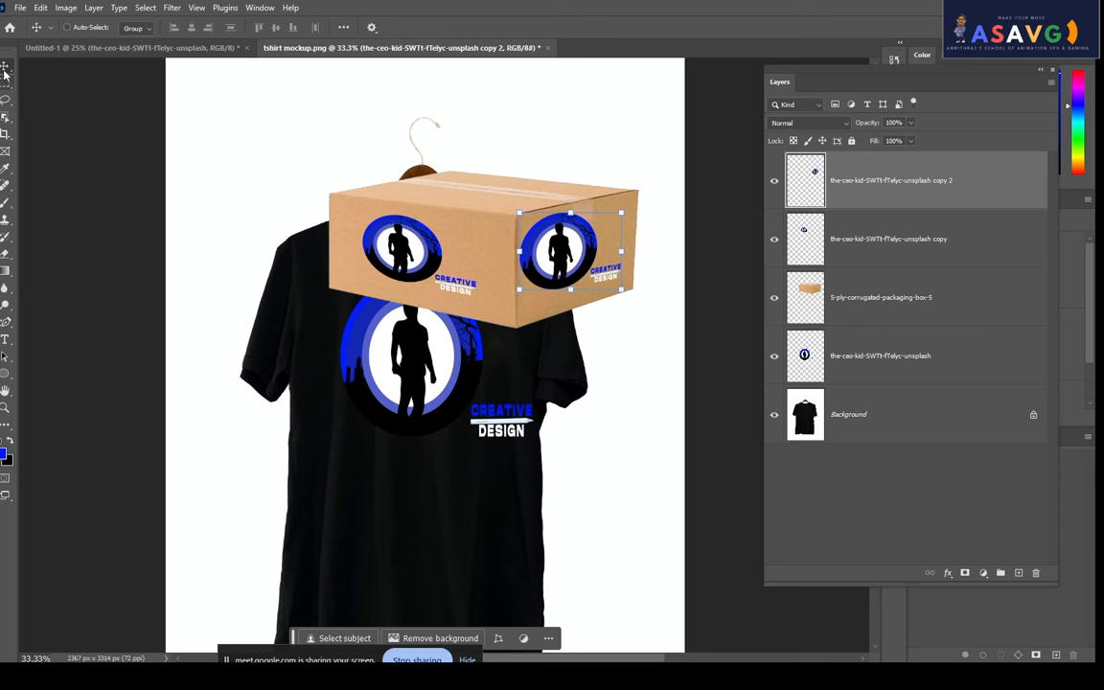
# Merge the two box emblem copies into one layer and merge that layer with the cardboard box.
pyautogui.click(882, 288)
pyautogui.click(878, 187)
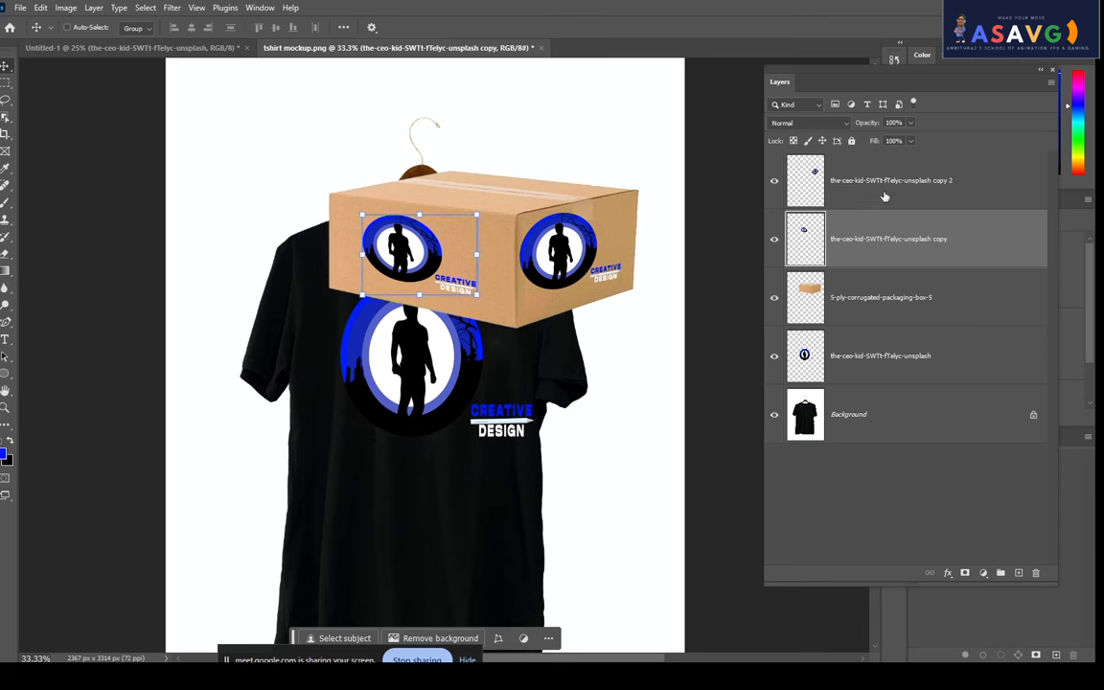
pyautogui.keyDown('ctrl'); pyautogui.click(870, 242); pyautogui.keyUp('ctrl')
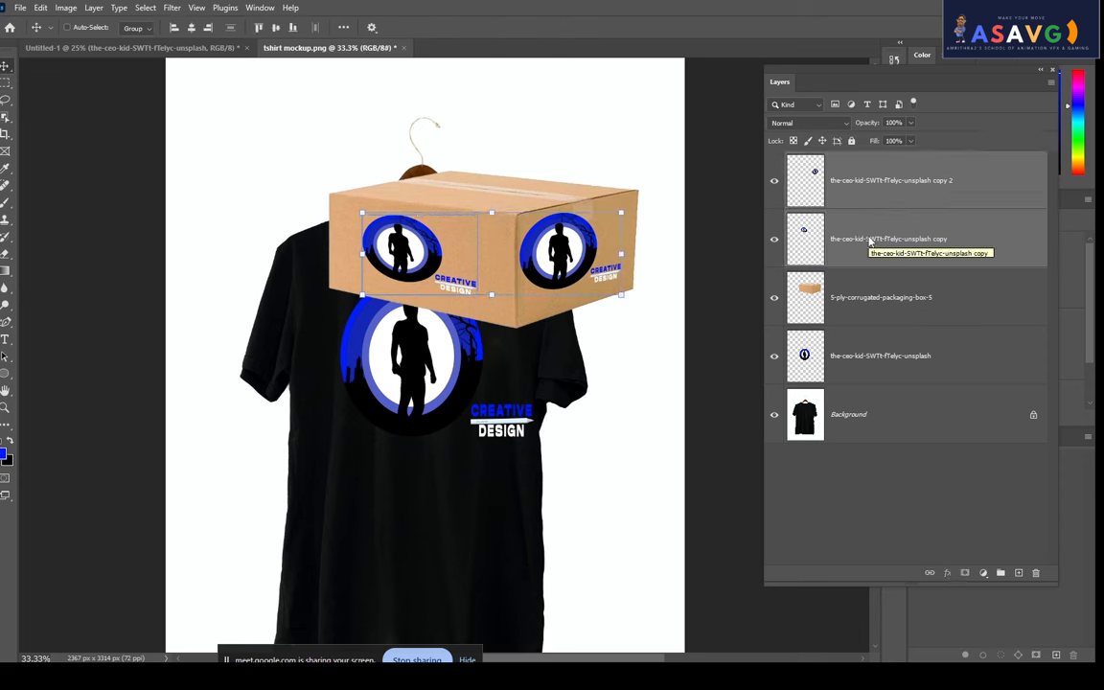
pyautogui.hotkey('ctrl', 'e')
pyautogui.keyDown('ctrl'); pyautogui.click(451, 260); pyautogui.keyUp('ctrl')
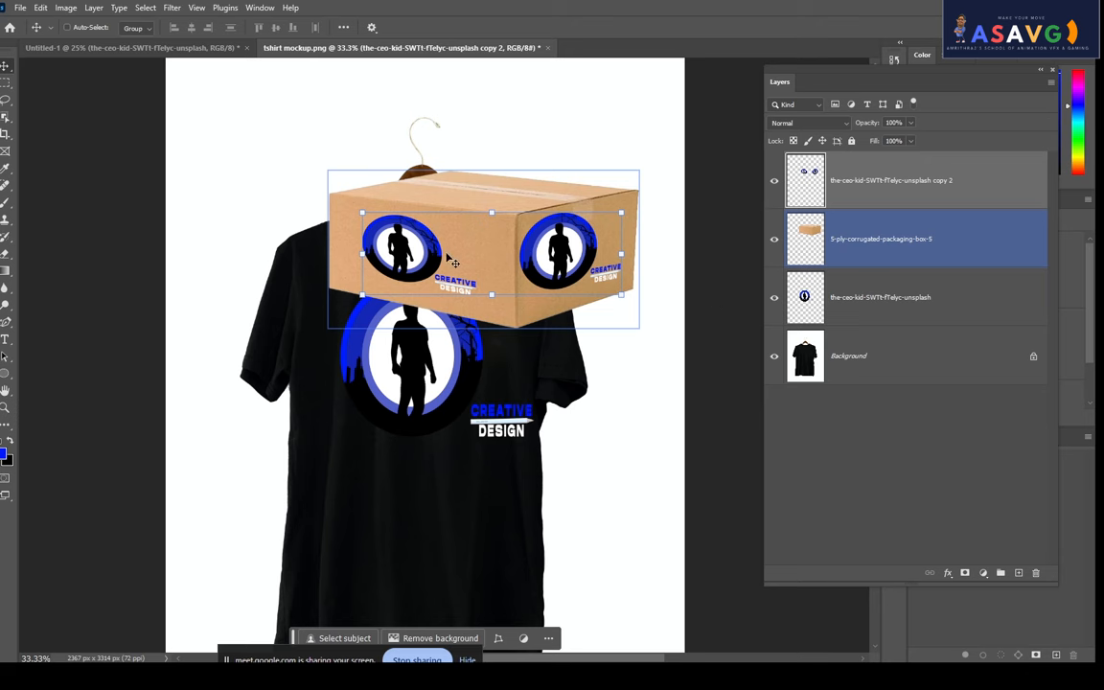
pyautogui.keyDown('ctrl'); pyautogui.click(889, 247); pyautogui.keyUp('ctrl')
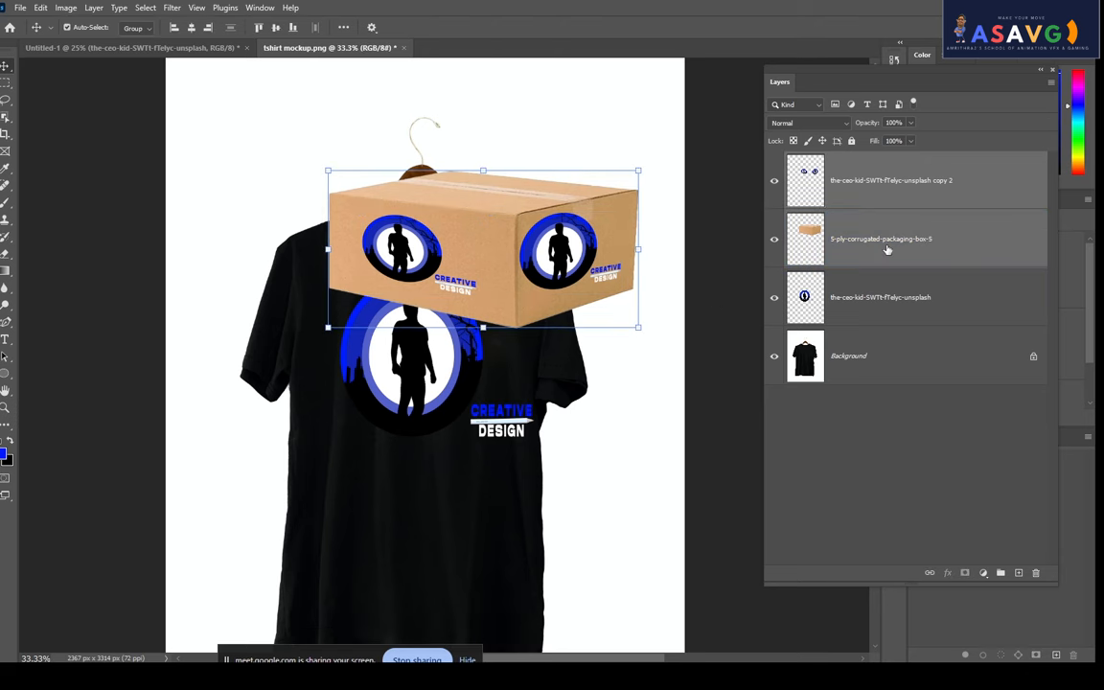
pyautogui.hotkey('ctrl', 'e')
# Scale the merged box down and place it in the canvas's upper-right corner, clear of the T-shirt and hanger.
pyautogui.moveTo(390, 217); pyautogui.dragTo(218, 244)
pyautogui.moveTo(595, 208); pyautogui.dragTo(701, 158)
pyautogui.moveTo(643, 181); pyautogui.dragTo(518, 238)
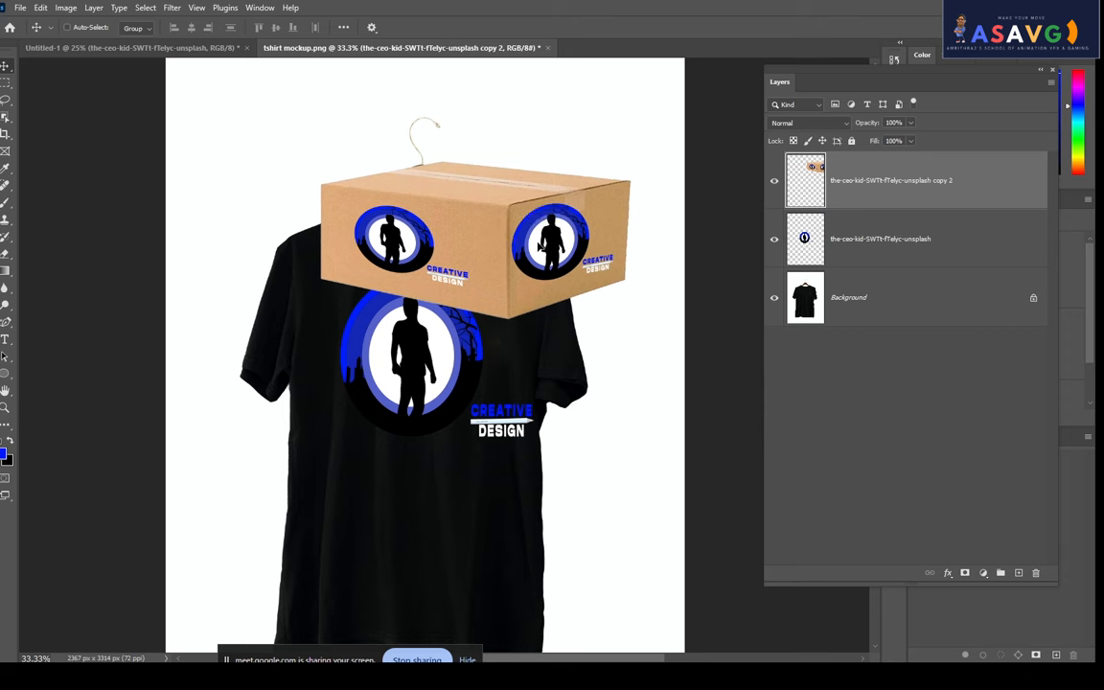
pyautogui.moveTo(631, 316); pyautogui.dragTo(582, 294)
pyautogui.moveTo(503, 245); pyautogui.dragTo(605, 159)
pyautogui.press('Return')
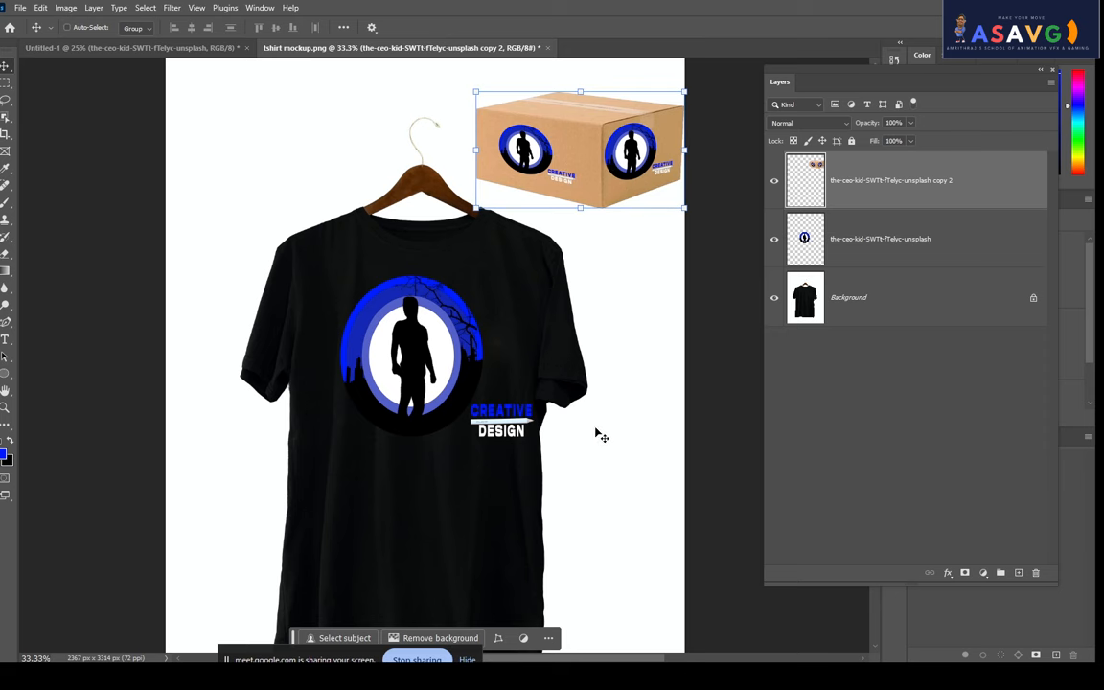
# Shrink the T-shirt emblem to about 80% width and 70% height, raise it on the chest and nudge it right.
pyautogui.scroll(-1, 600, 435)
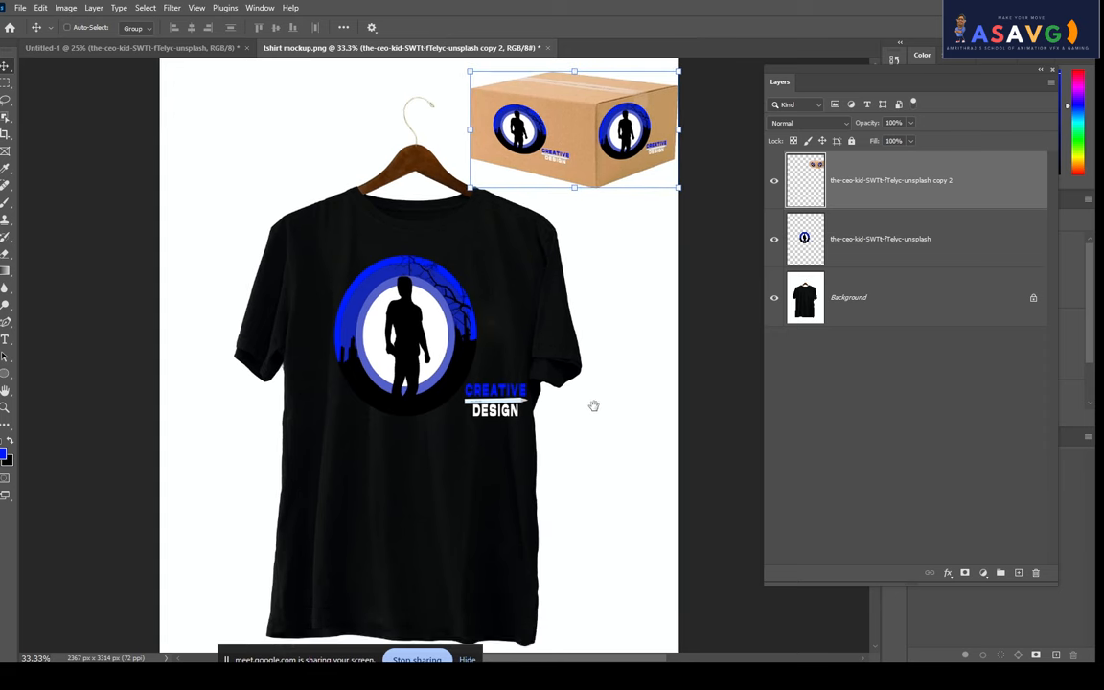
pyautogui.click(516, 412)
pyautogui.hotkey('ctrl', 'z')
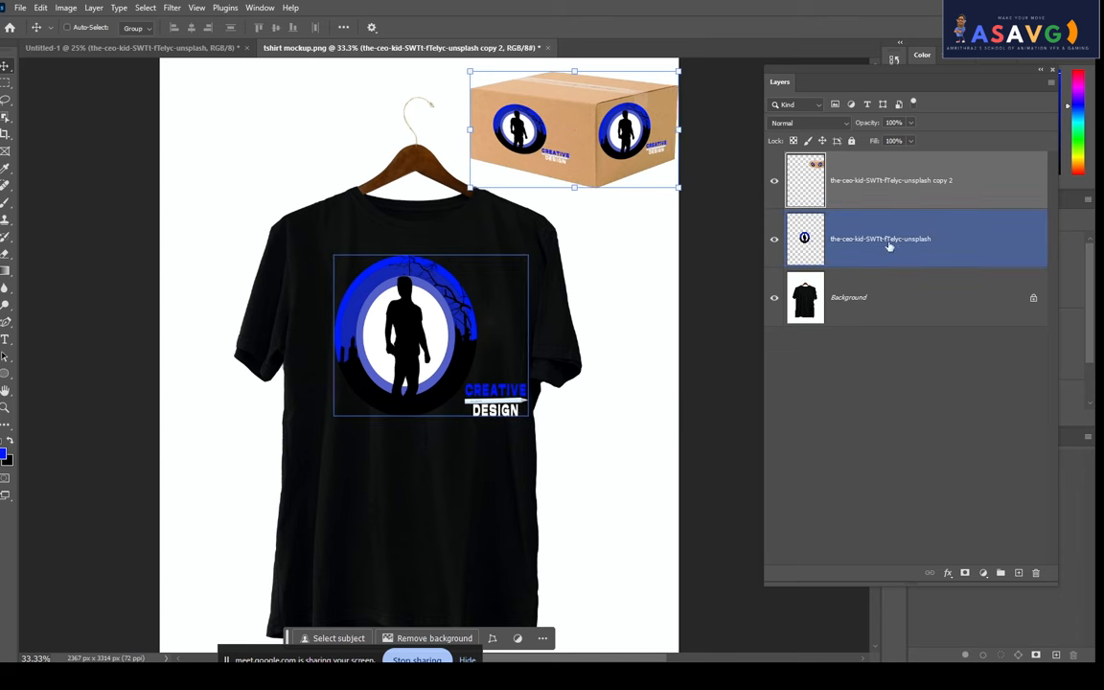
pyautogui.click(889, 243)
pyautogui.moveTo(533, 417); pyautogui.dragTo(516, 393)
pyautogui.moveTo(428, 354); pyautogui.dragTo(433, 333)
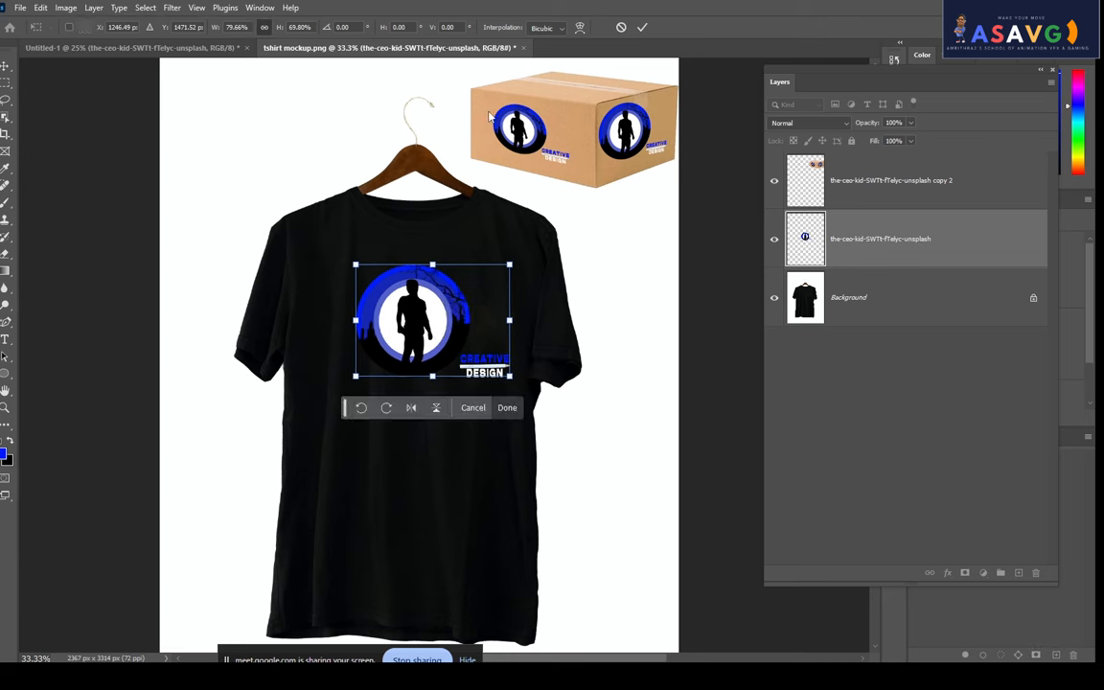
pyautogui.press('Return')
pyautogui.hotkey('shift', 'Right')
pyautogui.hotkey('shift', 'Right')
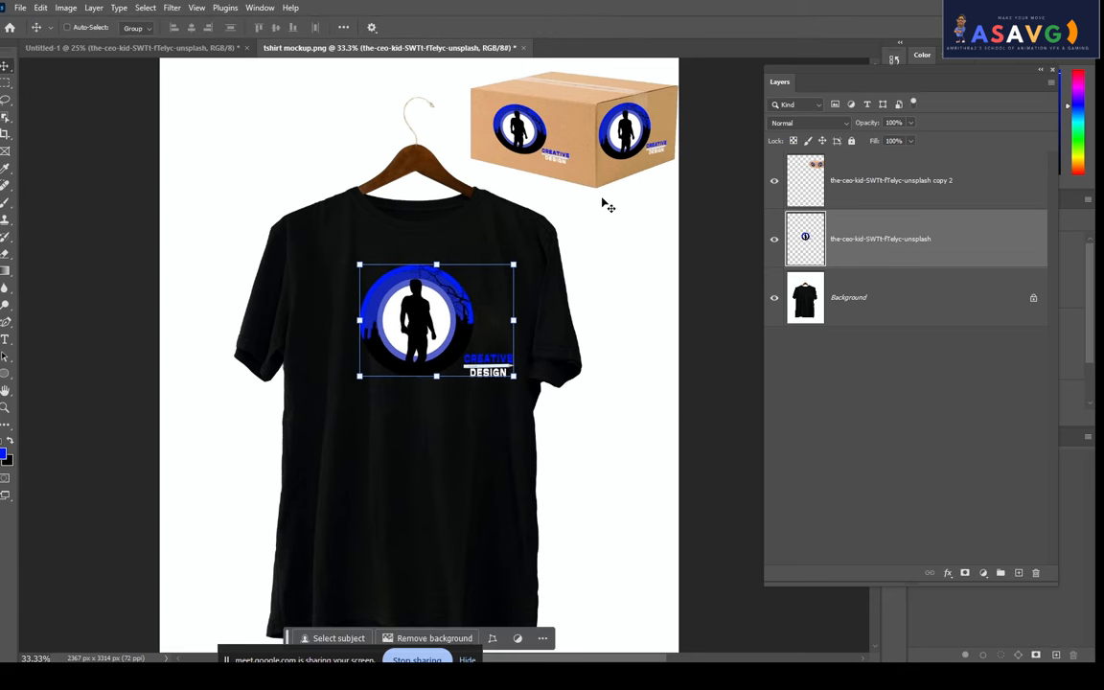
# Switch to the browser and look through the Google image results for further box pictures.
pyautogui.click(19, 8)
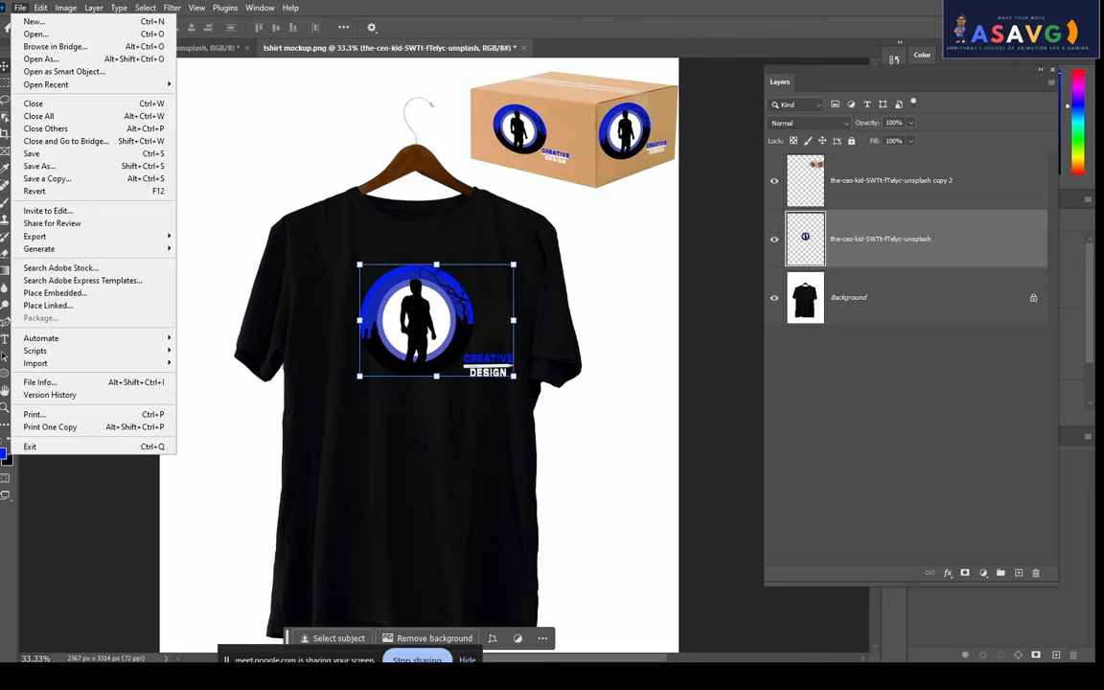
pyautogui.click(549, 673)
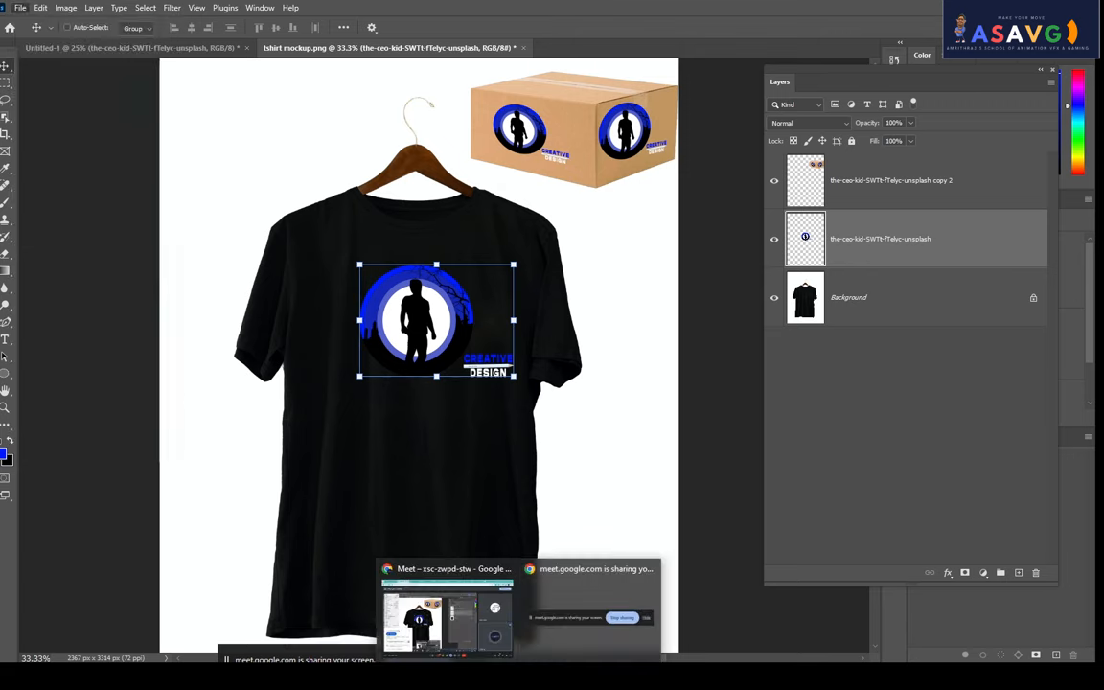
pyautogui.click(374, 170)
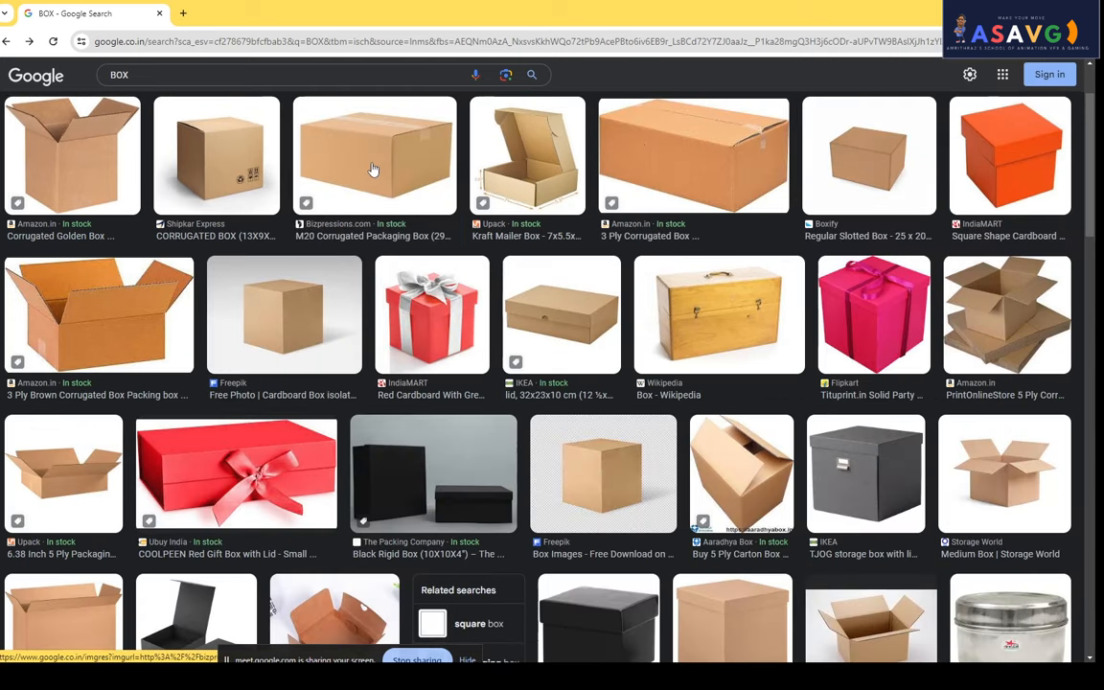
pyautogui.scroll(-10, 373, 170)
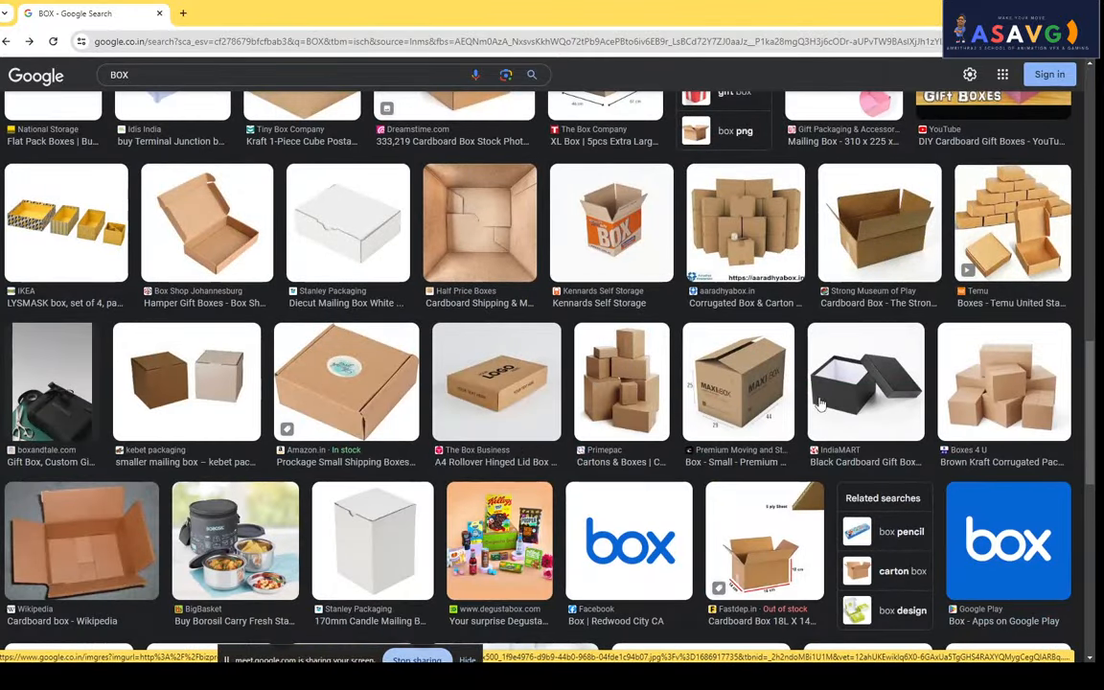
pyautogui.click(752, 378)
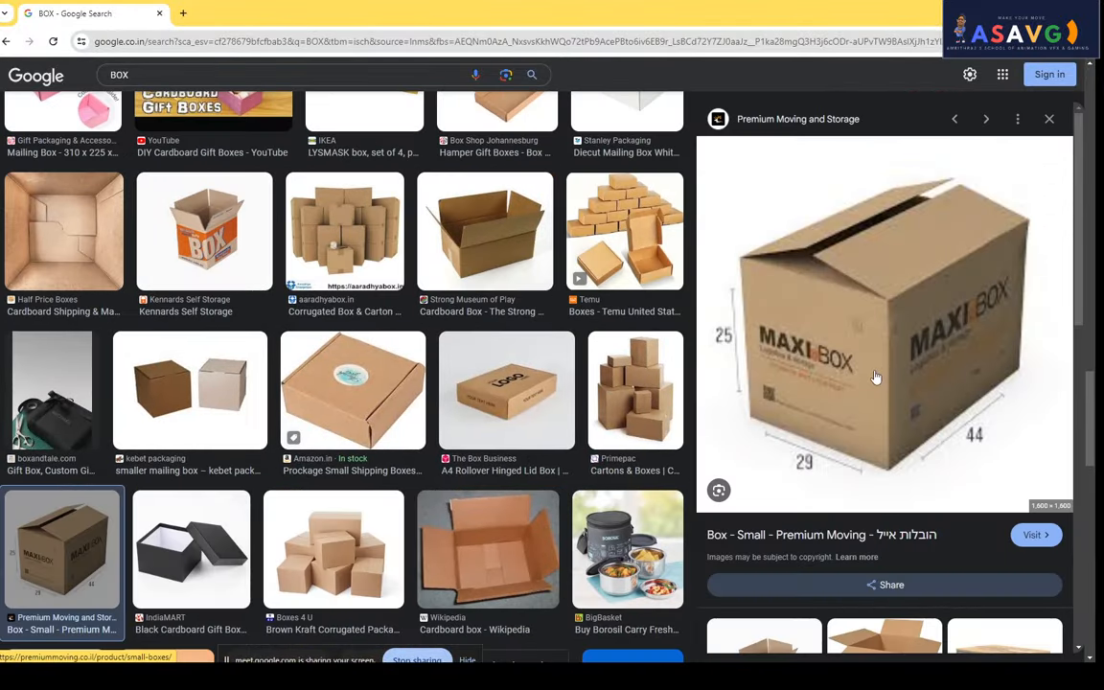
pyautogui.scroll(-10, 316, 389)
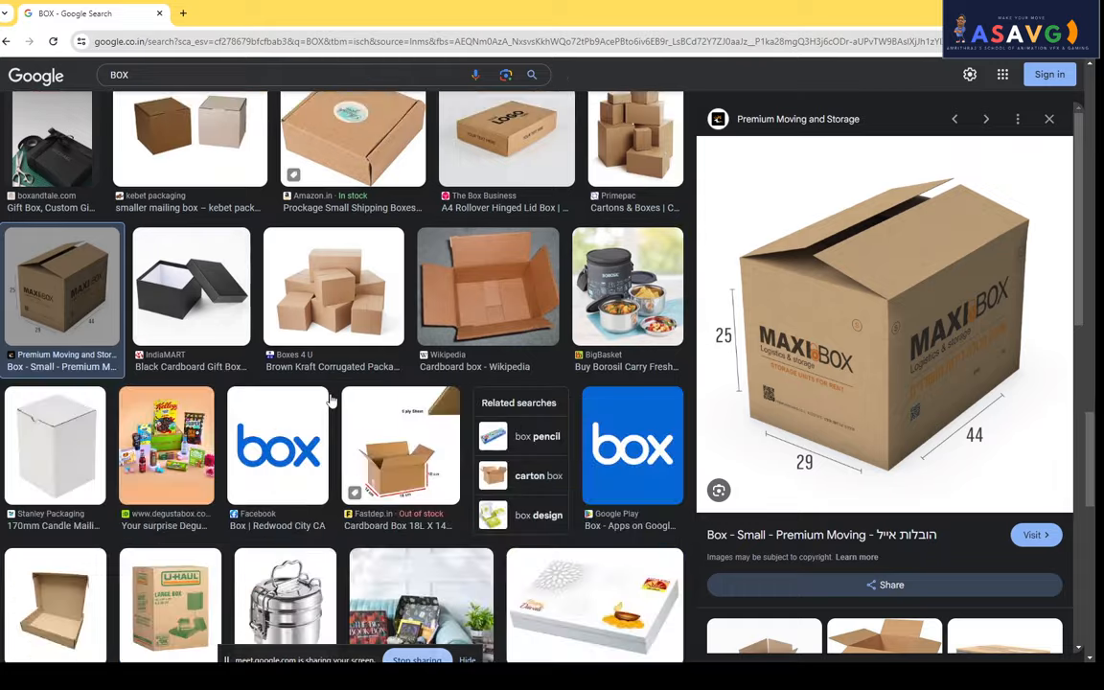
# Search Google Images for "LAYS COVER" and extend the search to "LAYS COVER PLAIN COVER".
pyautogui.scroll(8, 341, 398)
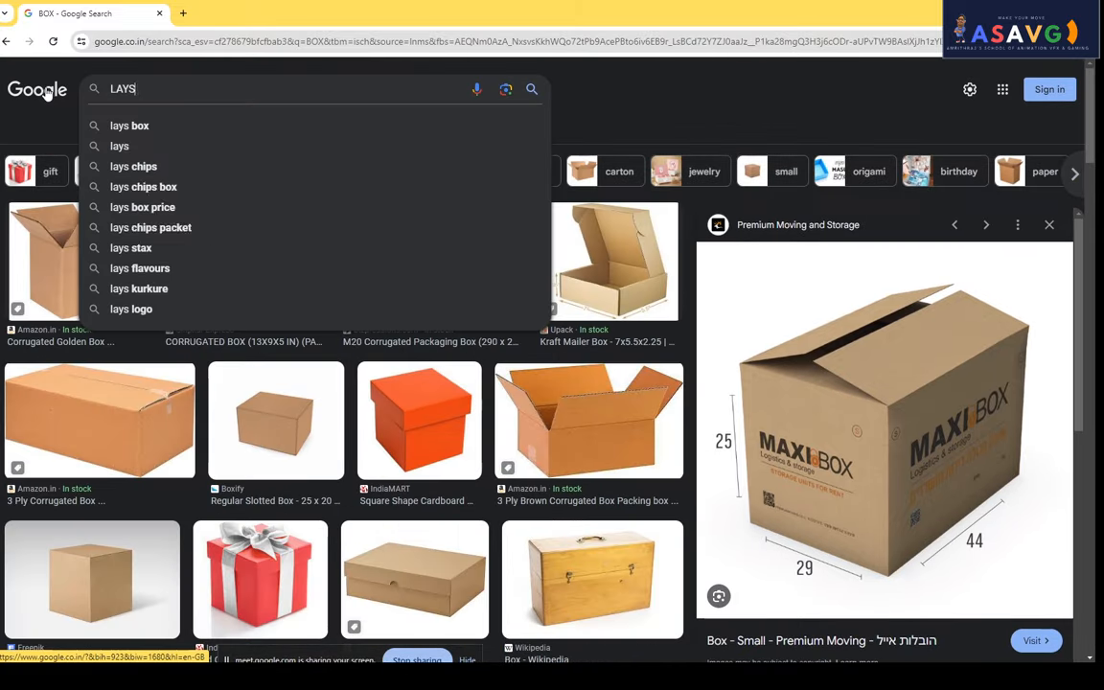
pyautogui.write('COVER')
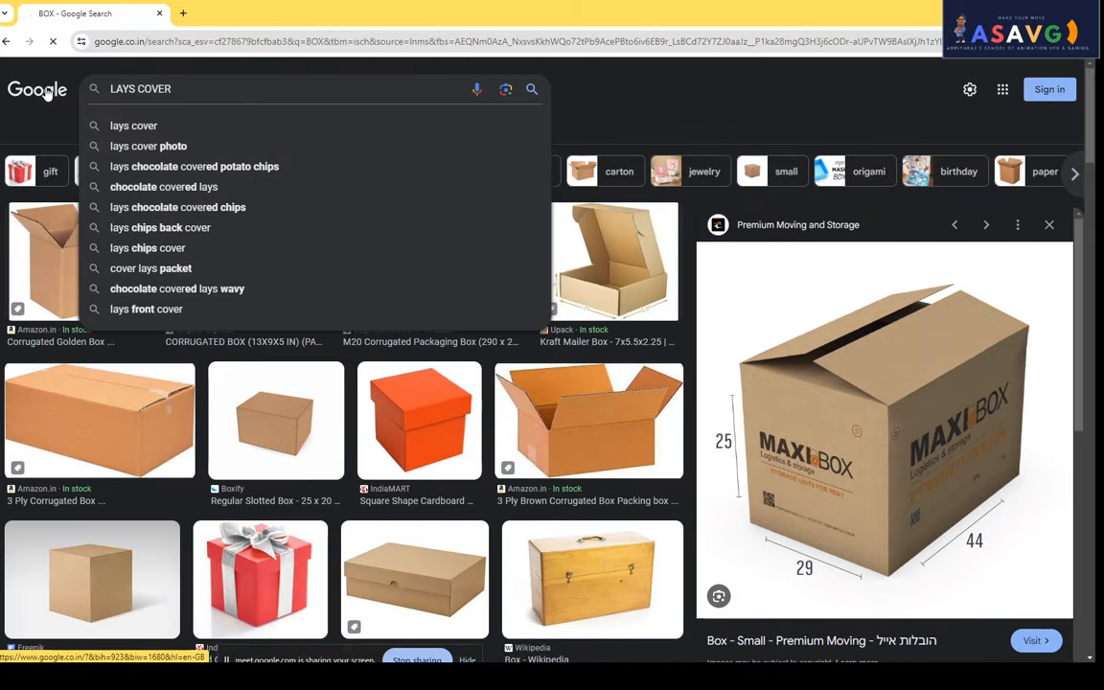
pyautogui.press('Return')
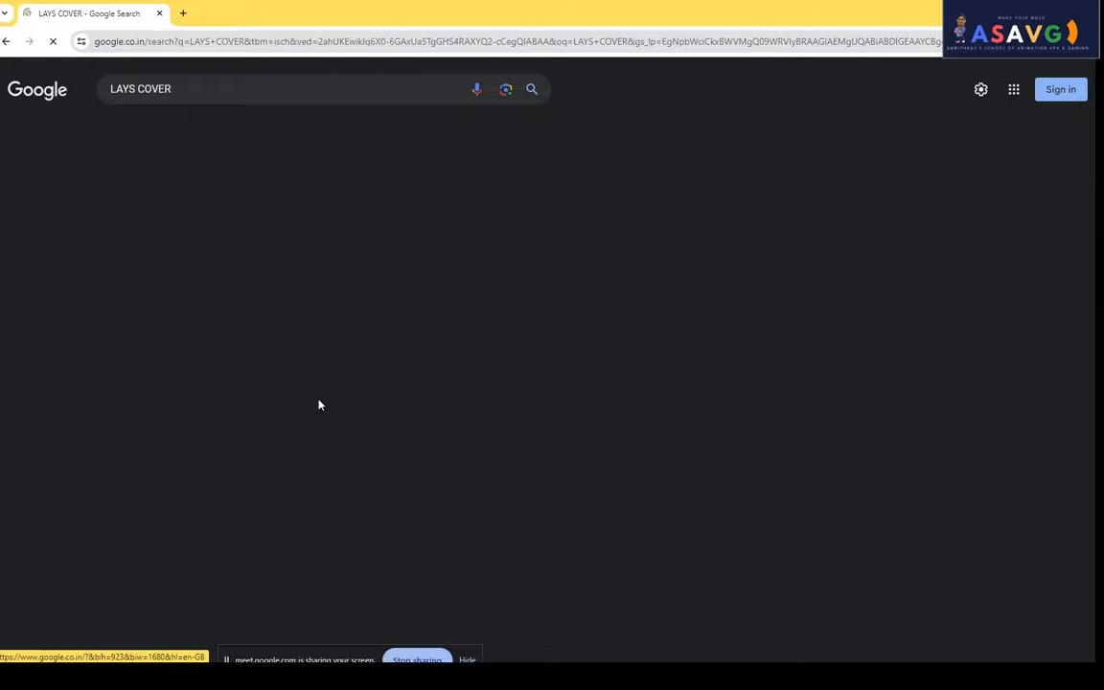
pyautogui.scroll(-5, 349, 479)
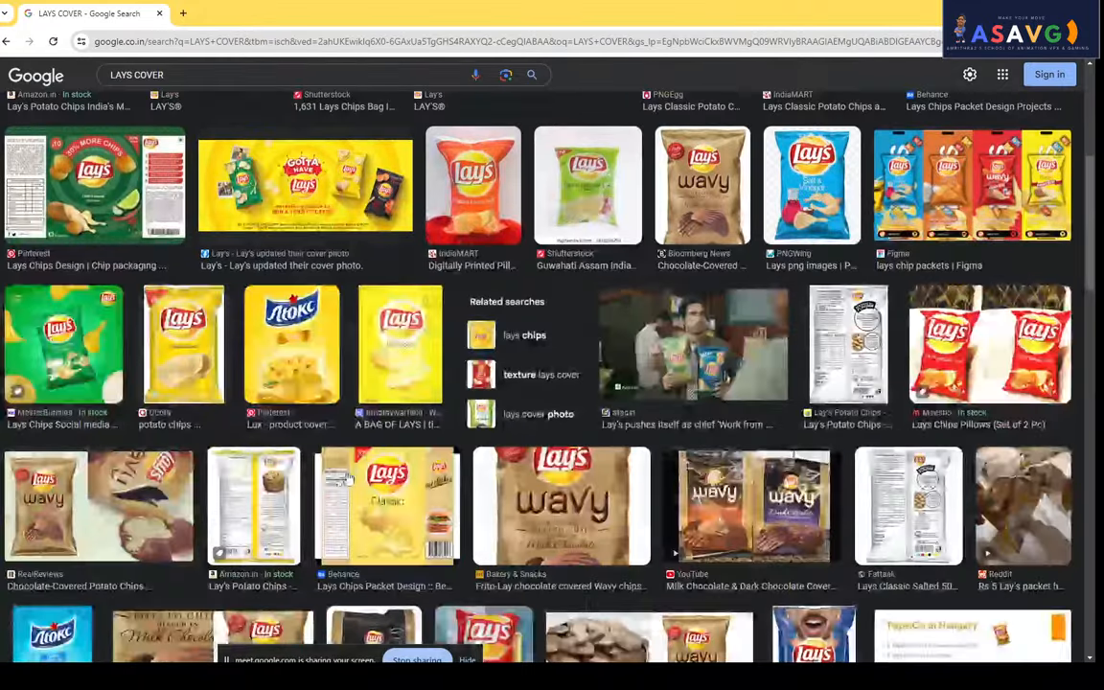
pyautogui.scroll(-2, 374, 494)
pyautogui.scroll(10, 410, 533)
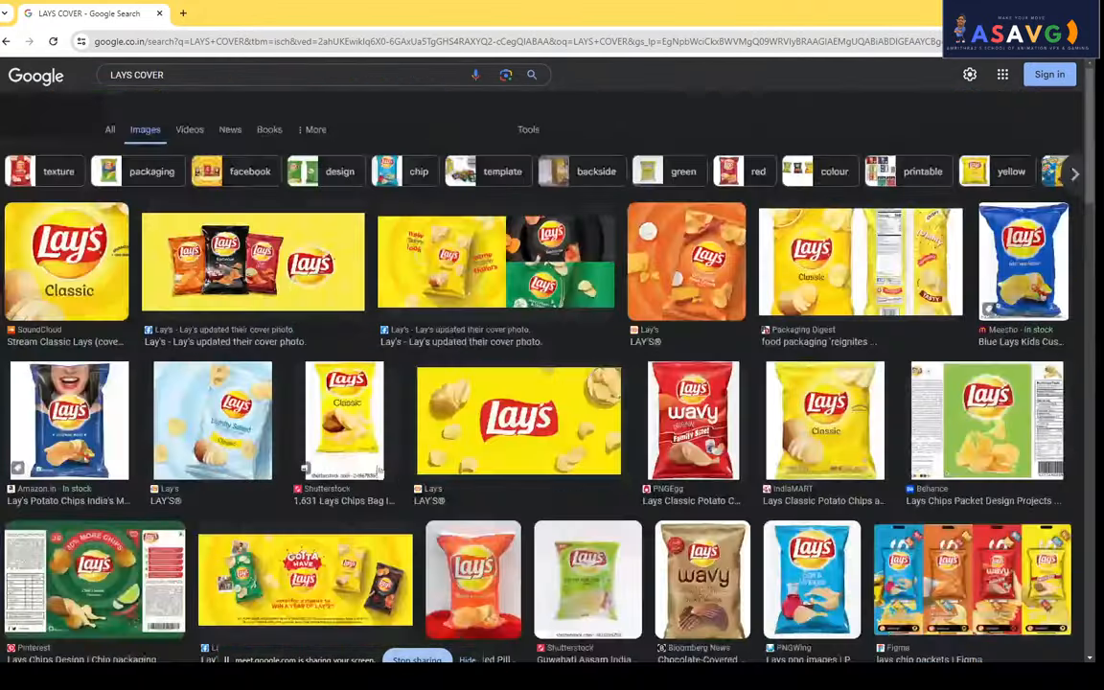
pyautogui.click(202, 89)
pyautogui.write('PLAIN COVER')
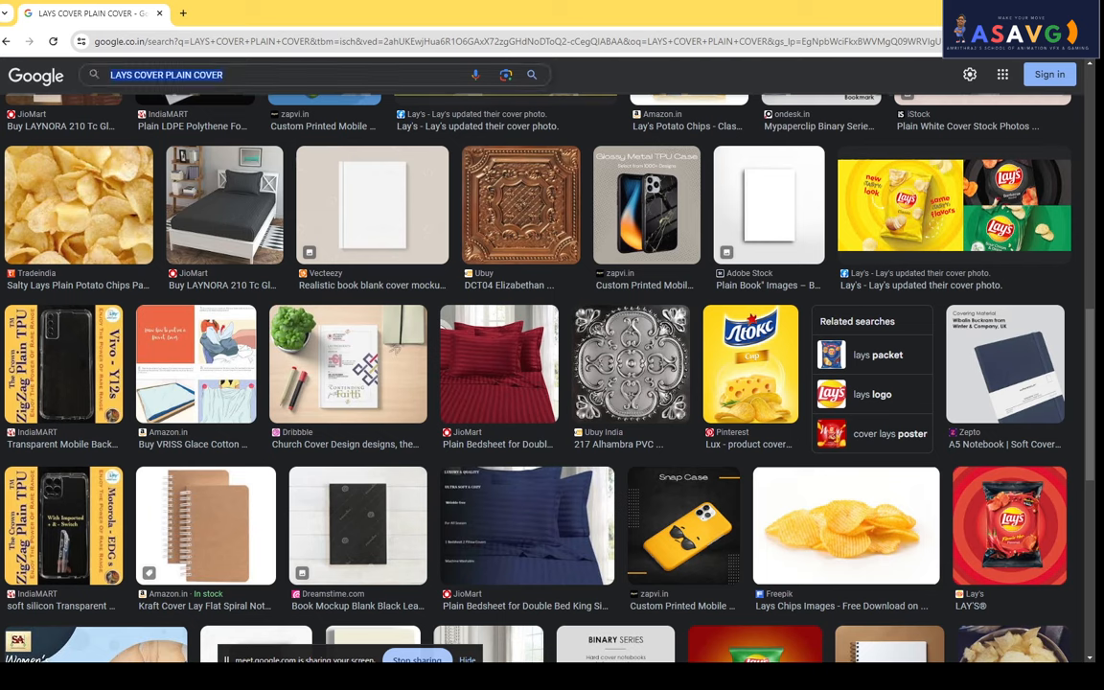
pyautogui.write('BOOK')
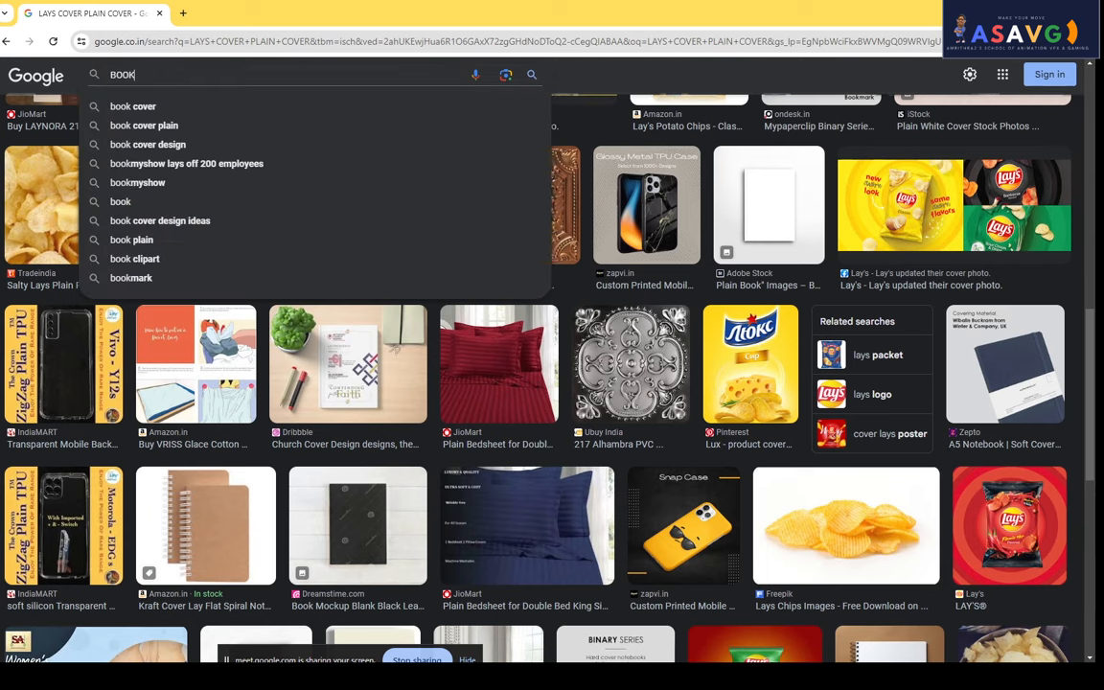
pyautogui.press('BackSpace')
pyautogui.press('BackSpace')
pyautogui.press('BackSpace')
pyautogui.press('BackSpace')
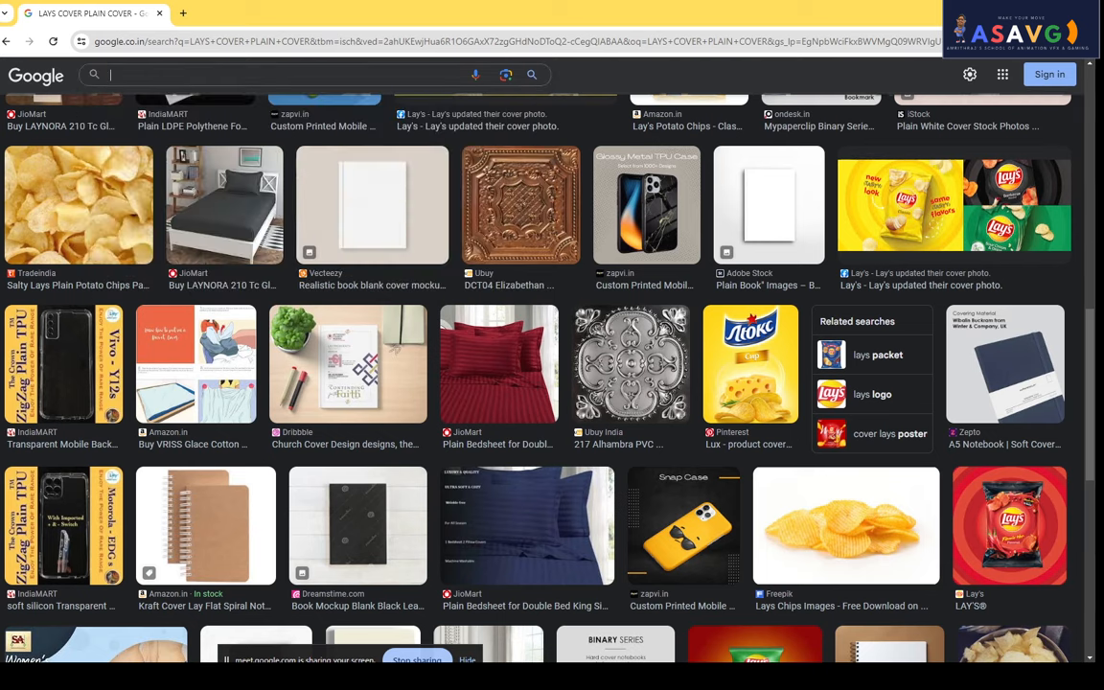
# Search Google Images for "CUP", refine the search to "CUP HD" and open the white mug on a brown background.
pyautogui.write('CUP')
pyautogui.press('Return')
pyautogui.click(67, 153)
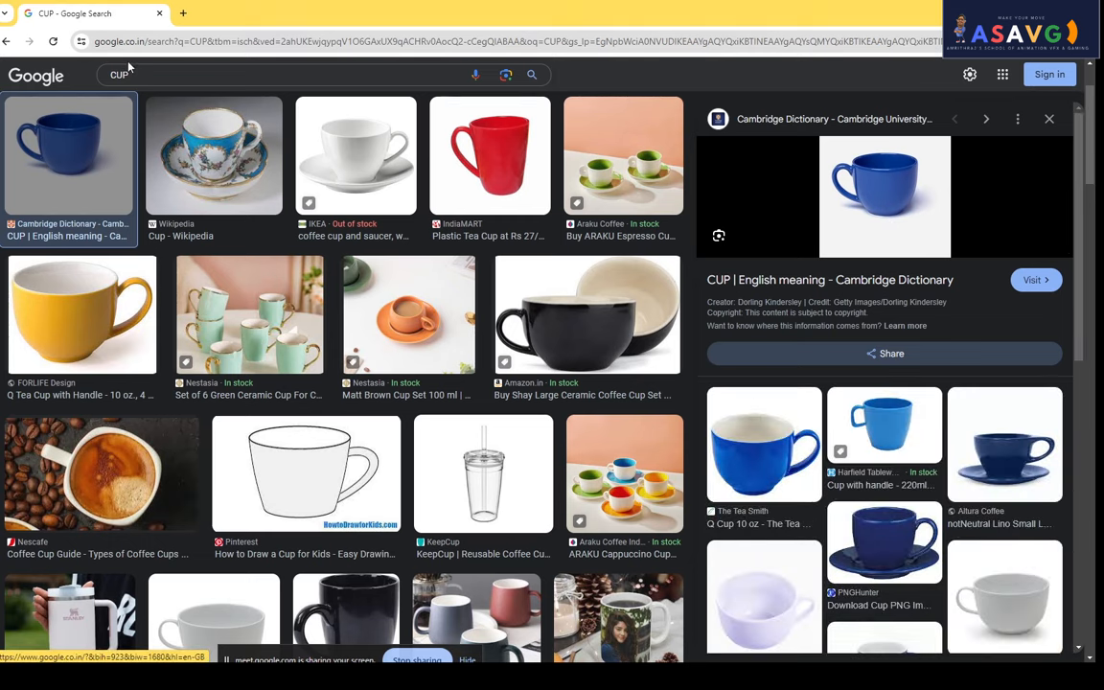
pyautogui.click(150, 74)
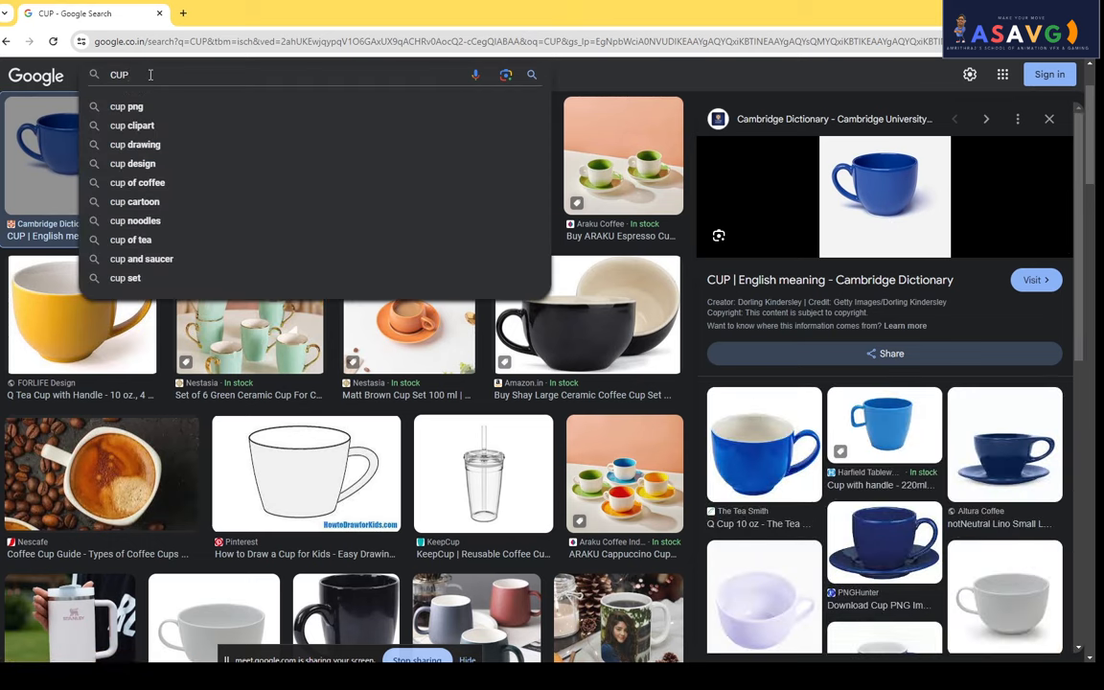
pyautogui.write('HD')
pyautogui.press('Return')
pyautogui.click(820, 295)
# Save the white mug image as a PNG named CUP in the Downloads folder.
pyautogui.rightClick(892, 267)
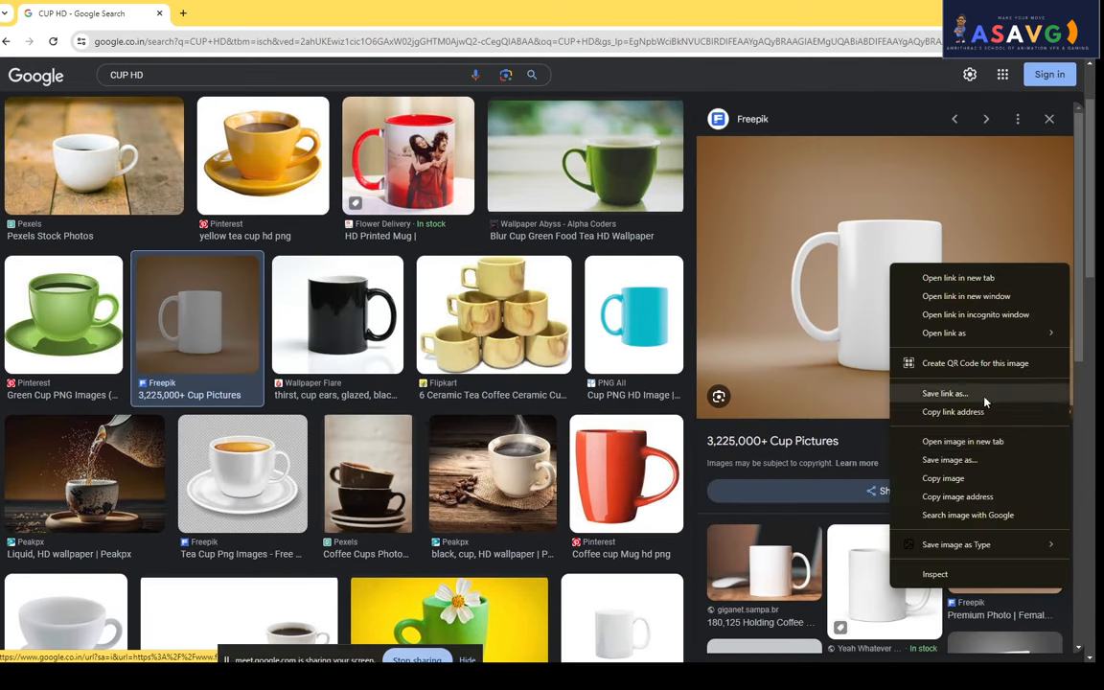
pyautogui.moveTo(981, 552)
pyautogui.click(851, 564)
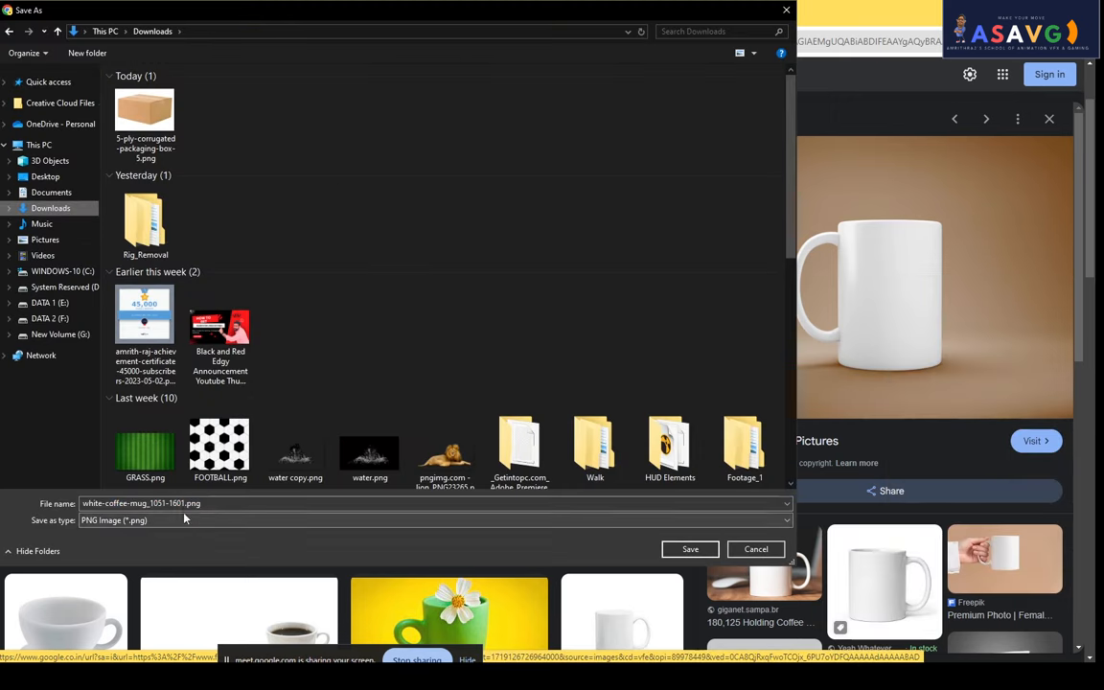
pyautogui.write('c')
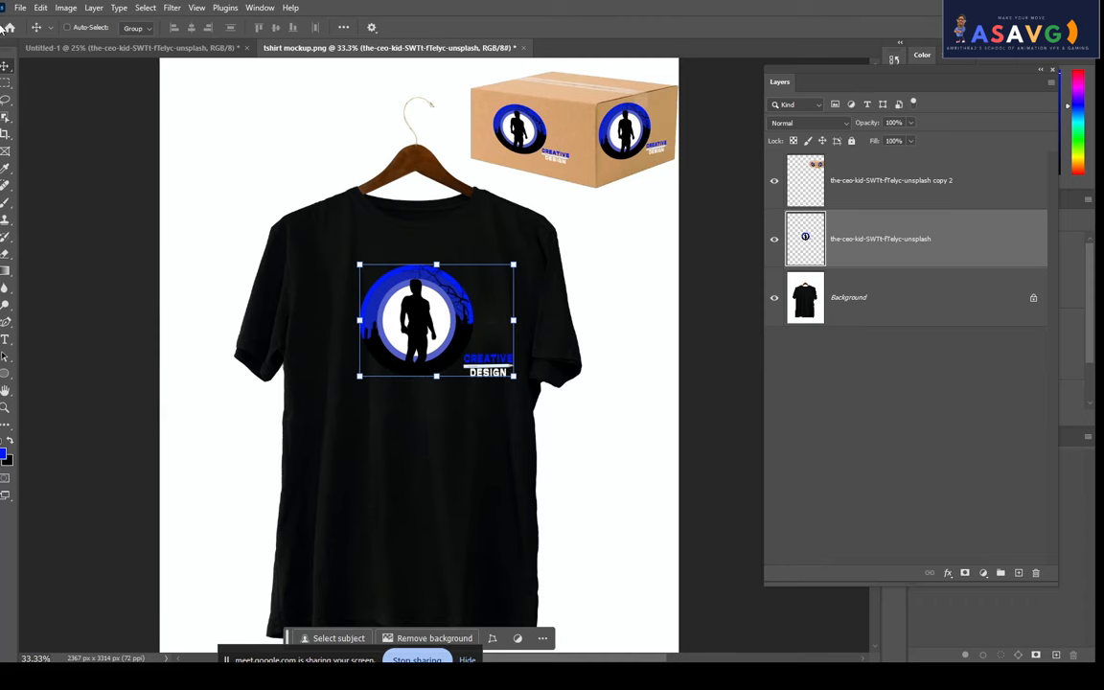
# Place the CUP.png mug picture from Downloads as a linked image, enlarge it and position it over the T-shirt.
pyautogui.click(20, 8)
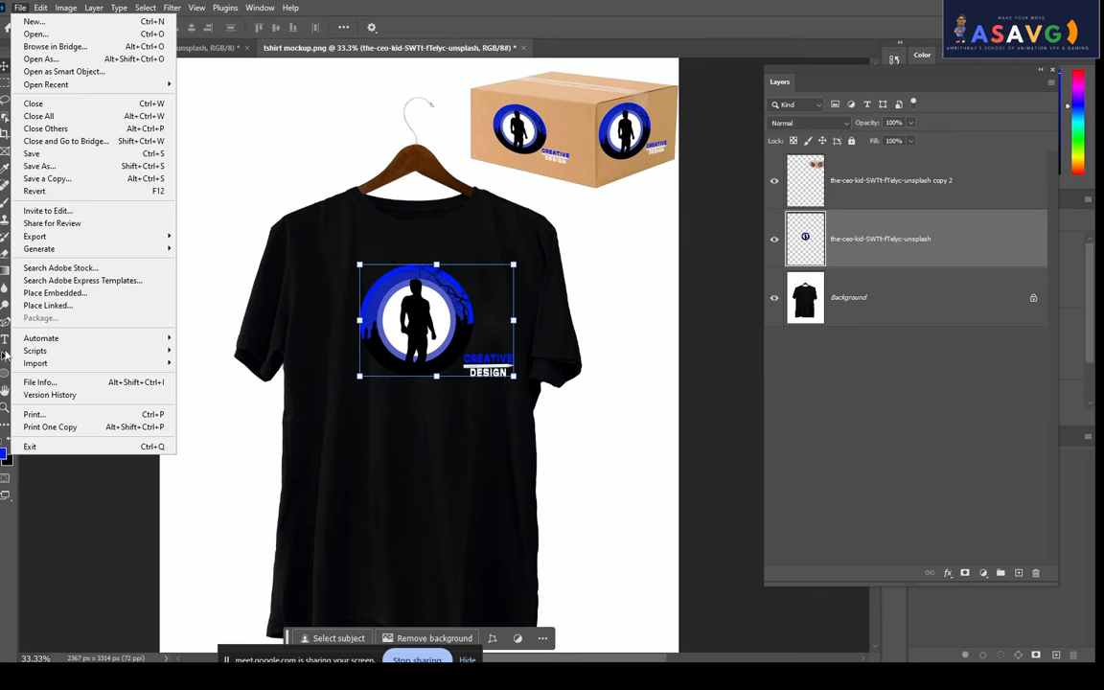
pyautogui.click(45, 306)
pyautogui.click(131, 128)
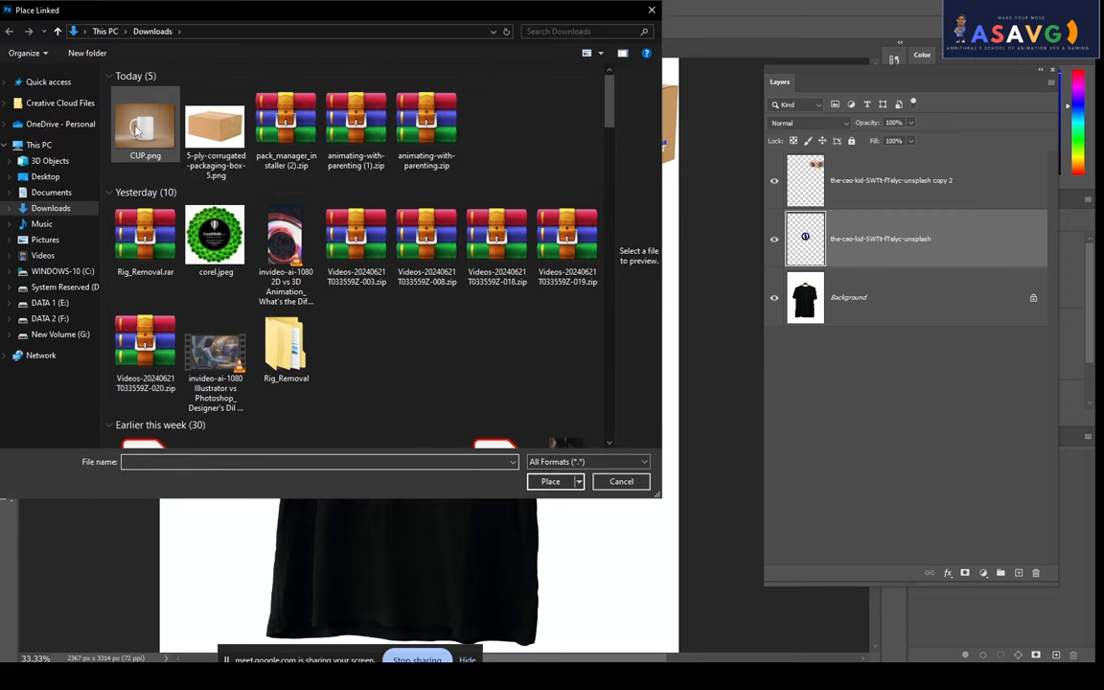
pyautogui.doubleClick(137, 129)
pyautogui.moveTo(537, 441); pyautogui.dragTo(611, 511)
pyautogui.press('Return')
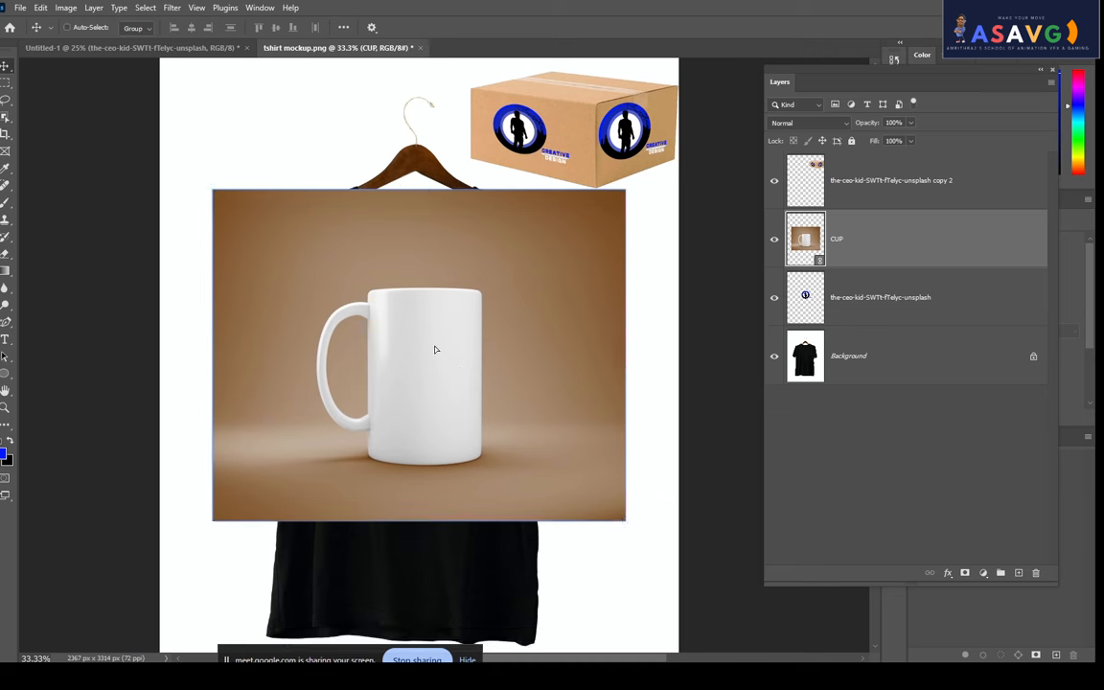
pyautogui.moveTo(469, 369); pyautogui.dragTo(480, 396)
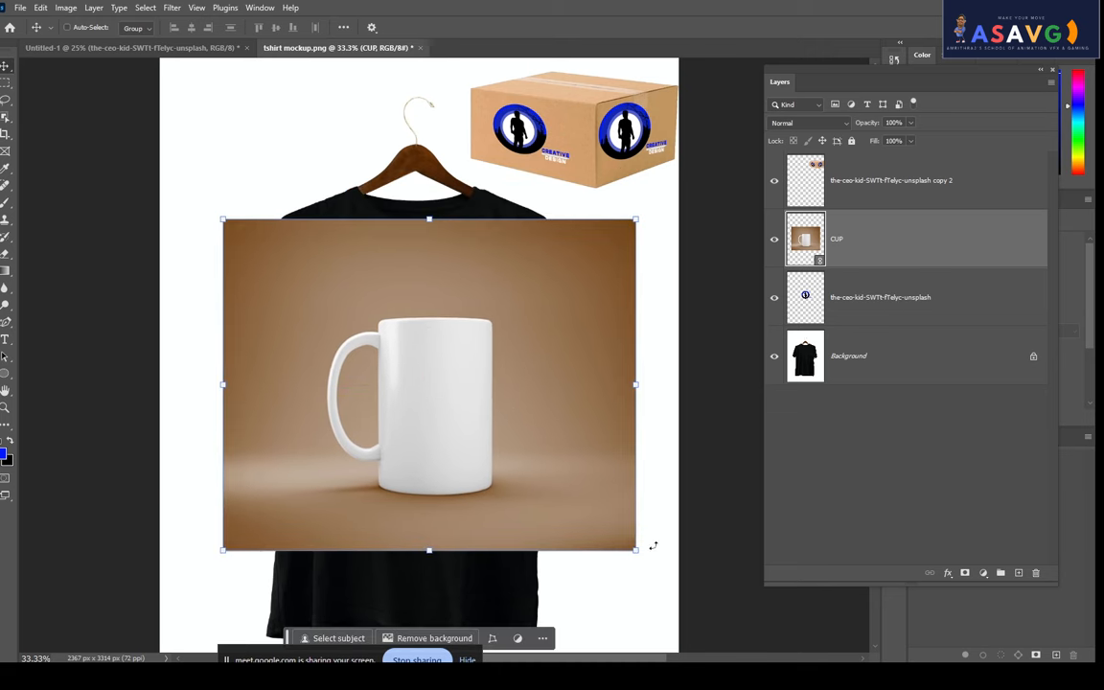
pyautogui.moveTo(436, 472); pyautogui.dragTo(436, 460)
# Duplicate the T-shirt's emblem layer and move the copy to the front of the layer stack.
pyautogui.click(907, 182)
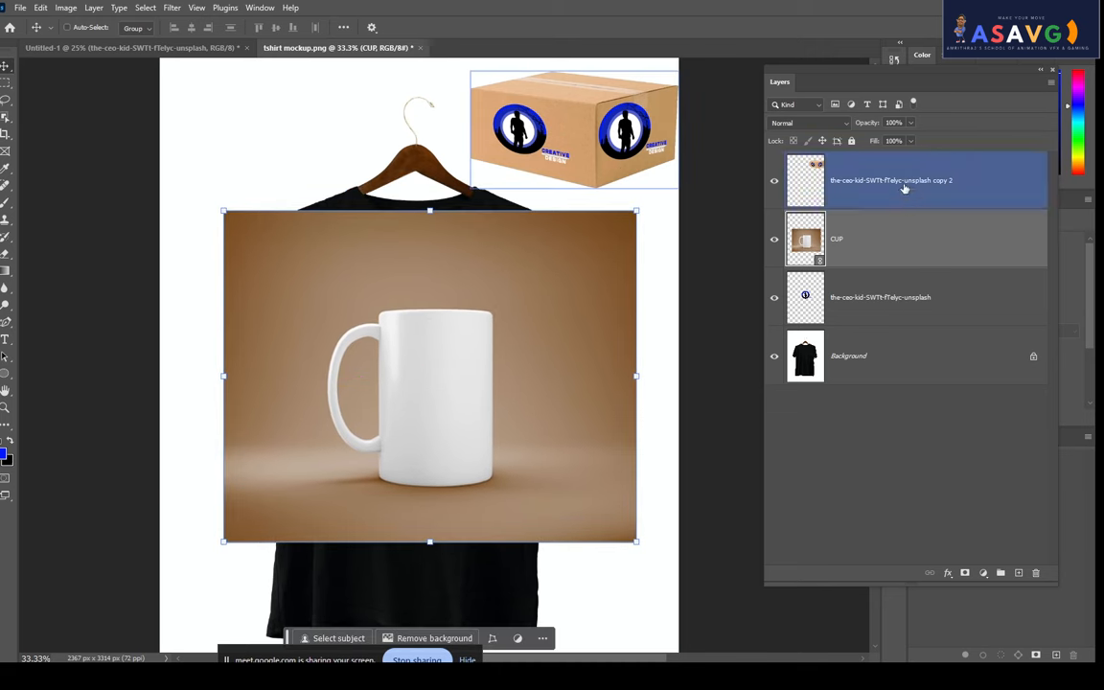
pyautogui.keyDown('ctrl'); pyautogui.click(901, 300); pyautogui.keyUp('ctrl')
pyautogui.click(899, 302)
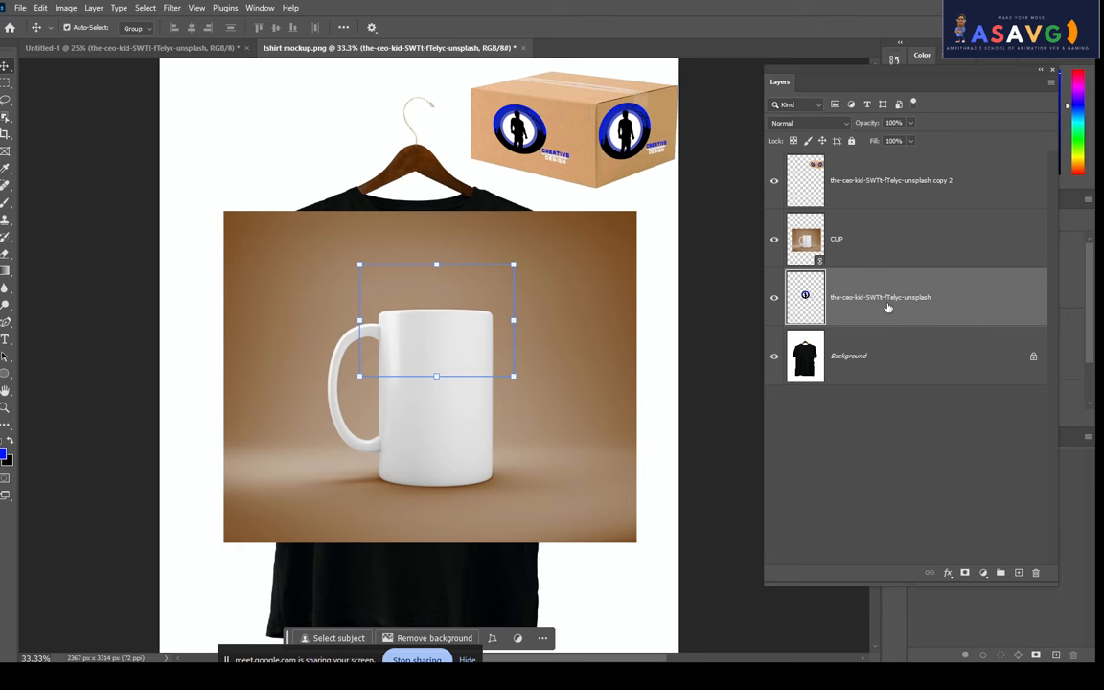
pyautogui.hotkey('ctrl', 'j')
pyautogui.moveTo(888, 306); pyautogui.dragTo(888, 159)
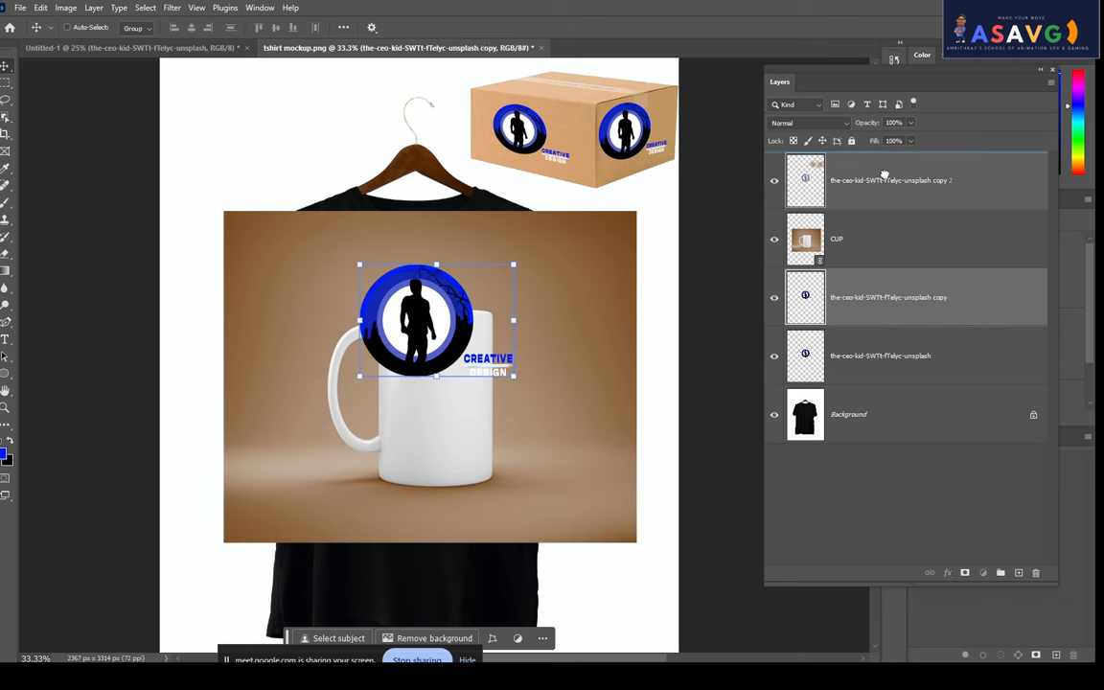
# Shrink the emblem copy onto the mug's front and try distorting its corners, undoing the distortion.
pyautogui.moveTo(510, 383); pyautogui.dragTo(500, 425)
pyautogui.moveTo(466, 396); pyautogui.dragTo(463, 409)
pyautogui.moveTo(499, 358); pyautogui.dragTo(490, 351)
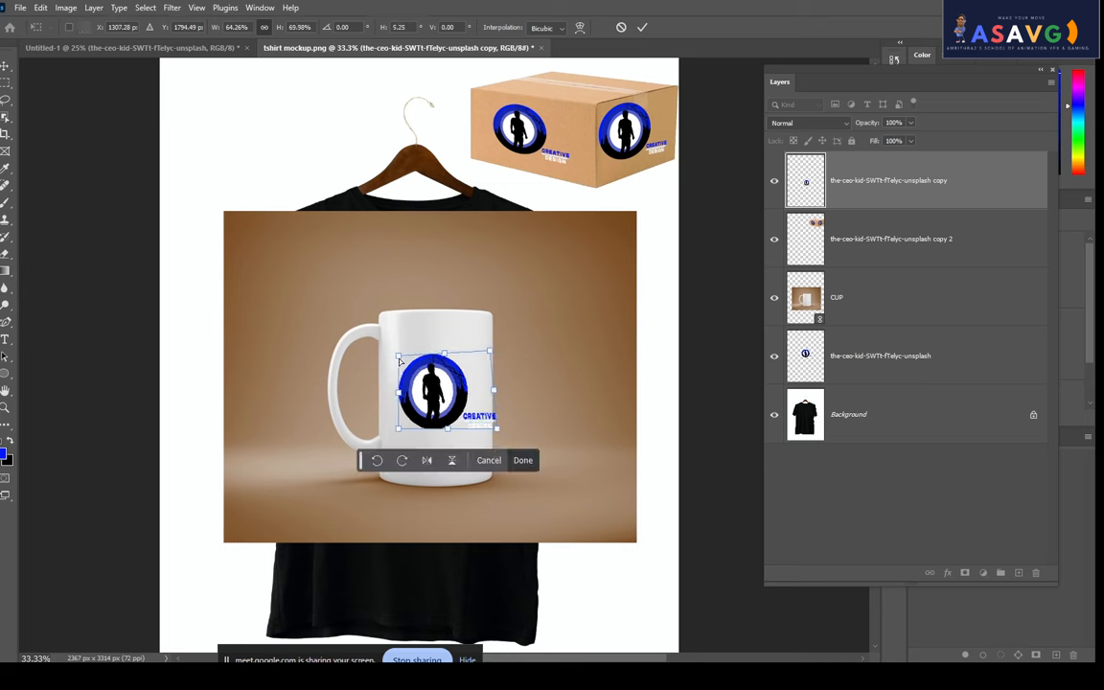
pyautogui.moveTo(400, 358); pyautogui.dragTo(389, 340)
pyautogui.moveTo(396, 433); pyautogui.dragTo(376, 432)
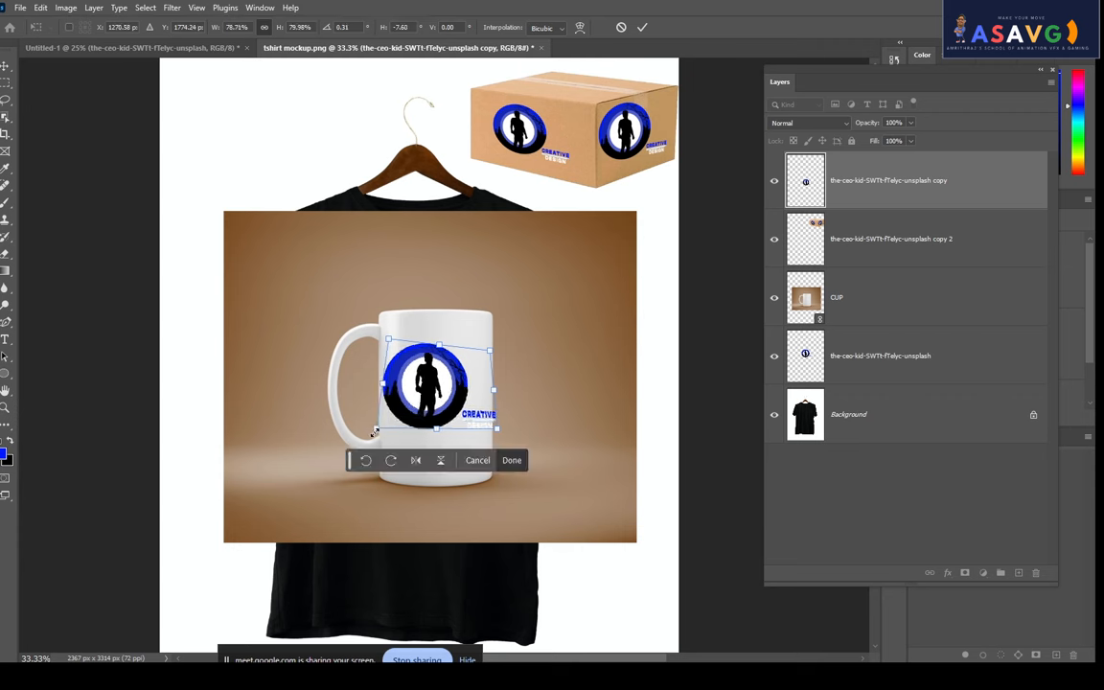
pyautogui.hotkey('ctrl', 'z')
pyautogui.hotkey('ctrl', 'z')
pyautogui.hotkey('ctrl', 'z')
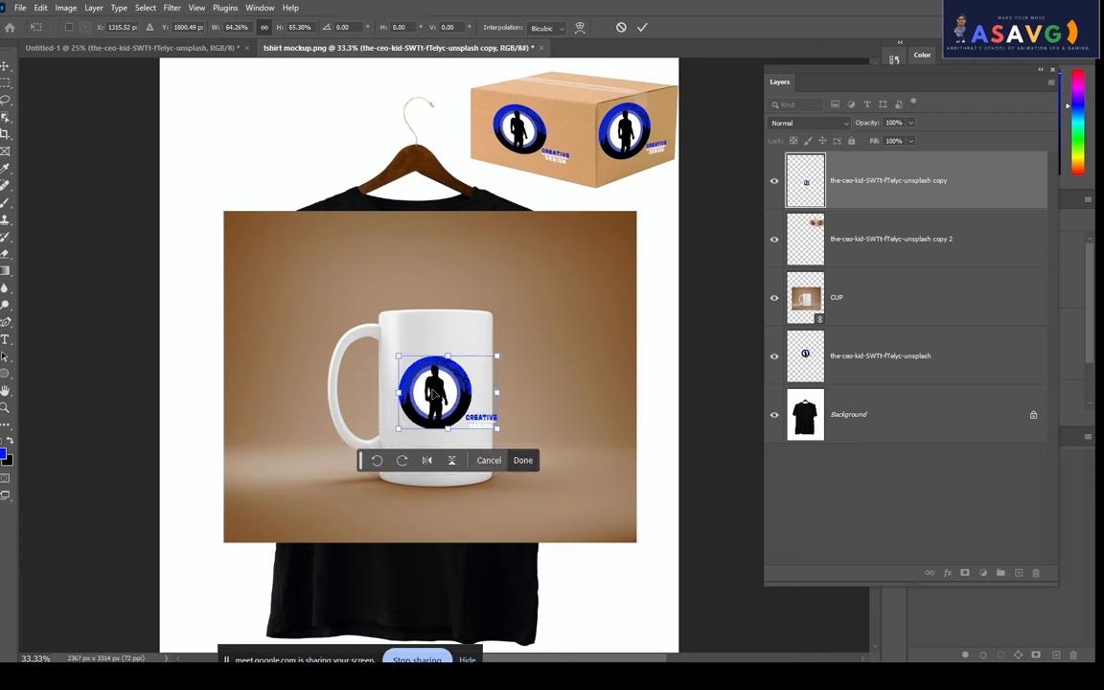
# Try warping the emblem copy by pulling its corners and side edges toward the mug's sides.
pyautogui.rightClick(433, 389)
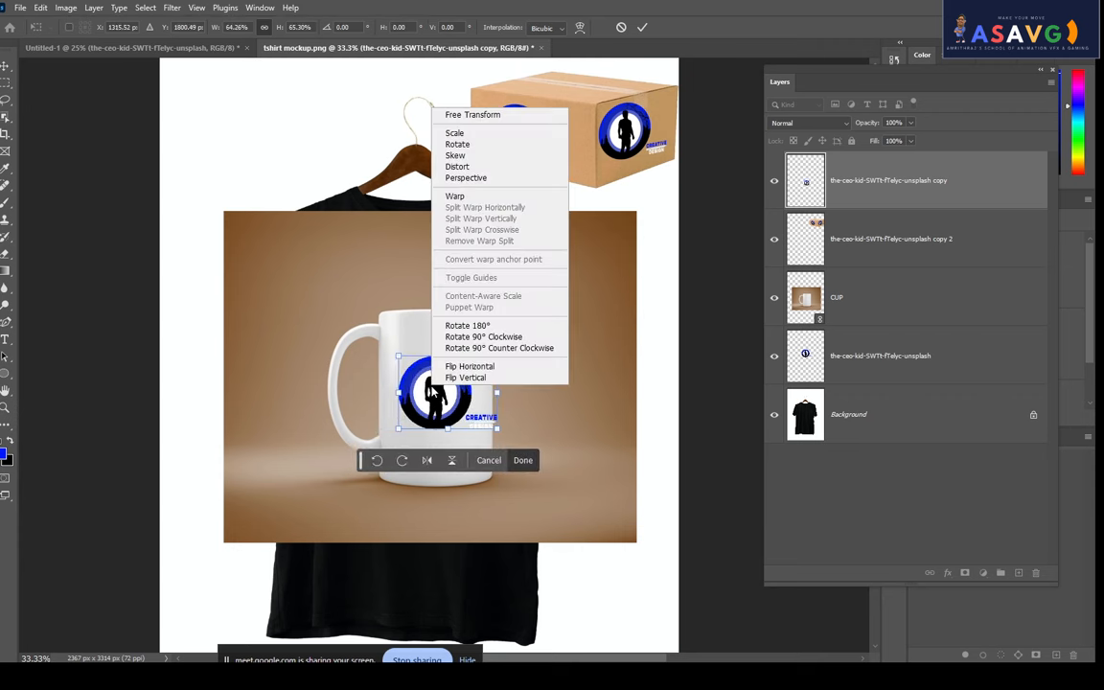
pyautogui.click(455, 197)
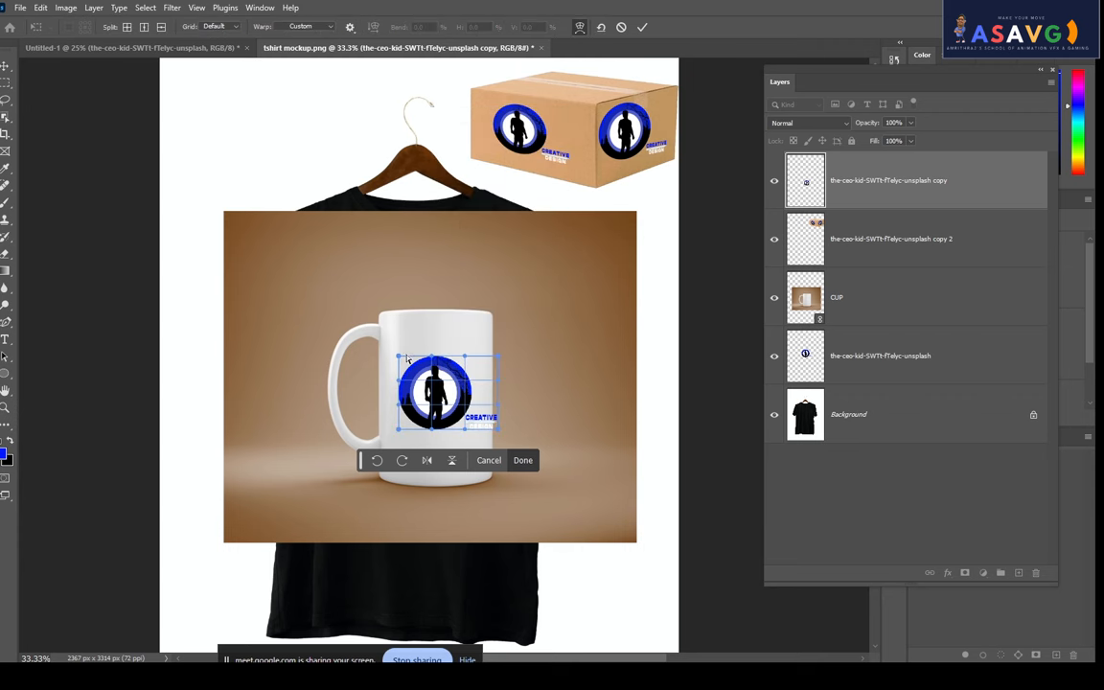
pyautogui.moveTo(407, 359); pyautogui.dragTo(377, 354)
pyautogui.moveTo(397, 383); pyautogui.dragTo(380, 384)
pyautogui.moveTo(397, 430); pyautogui.dragTo(380, 434)
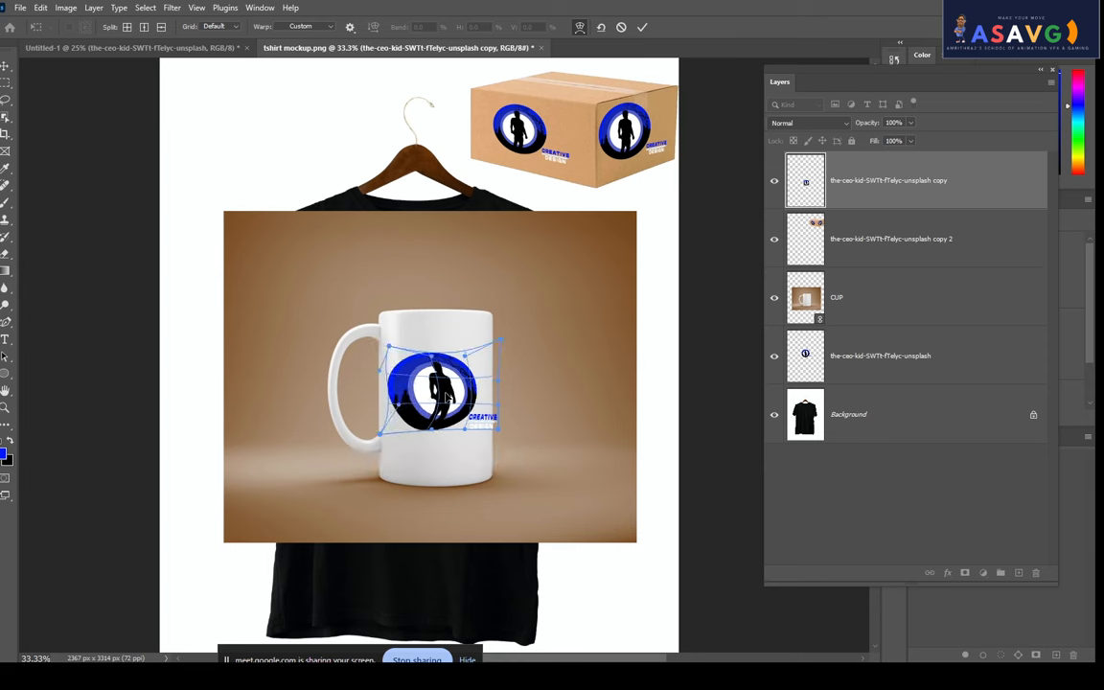
pyautogui.moveTo(376, 350); pyautogui.dragTo(389, 346)
pyautogui.moveTo(498, 355); pyautogui.dragTo(500, 339)
pyautogui.moveTo(454, 385); pyautogui.dragTo(454, 385)
pyautogui.moveTo(499, 430); pyautogui.dragTo(490, 429)
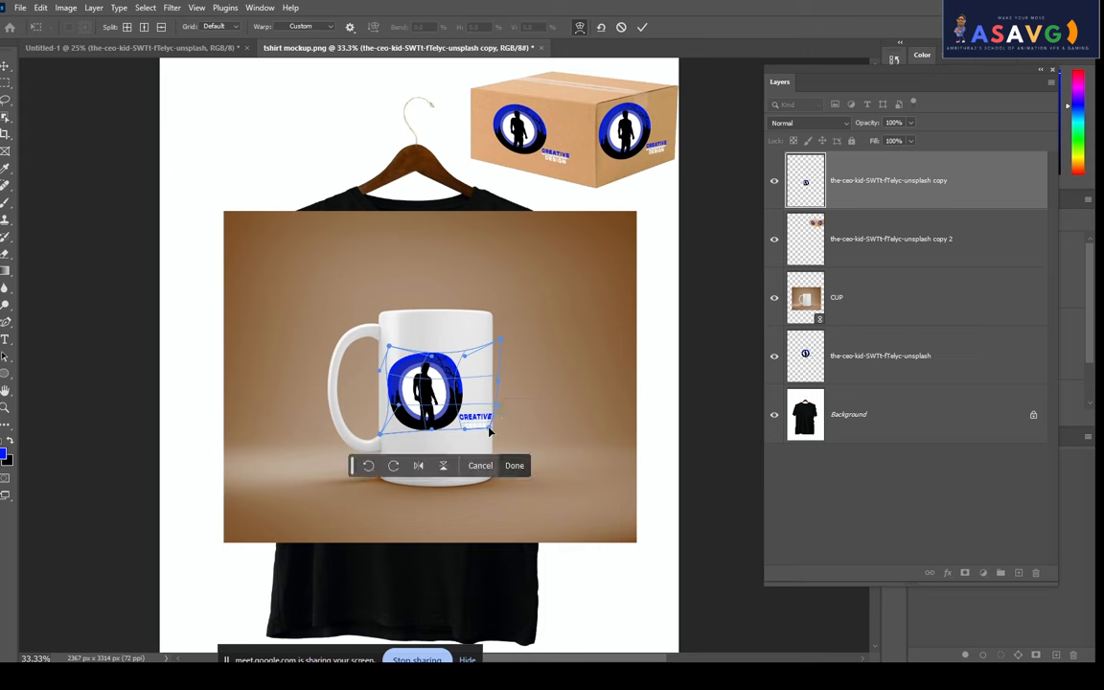
# Refine the emblem's warp so its corners and lower edge follow the curve of the mug's body.
pyautogui.hotkey('ctrl', '+')
pyautogui.hotkey('ctrl', '+')
pyautogui.hotkey('ctrl', '+')
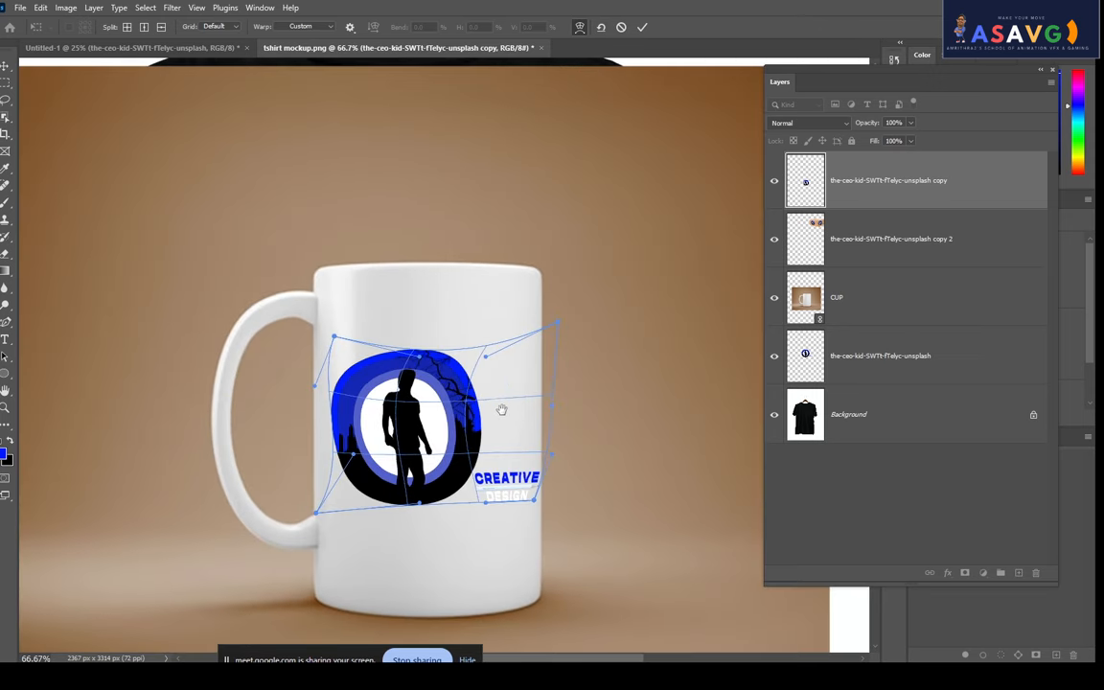
pyautogui.moveTo(439, 373); pyautogui.dragTo(441, 302)
pyautogui.moveTo(381, 412); pyautogui.dragTo(351, 405)
pyautogui.moveTo(361, 298)
pyautogui.mouseDown()
pyautogui.moveTo(314, 259)
pyautogui.moveTo(350, 282)
pyautogui.mouseUp()
pyautogui.moveTo(562, 458); pyautogui.dragTo(566, 471)
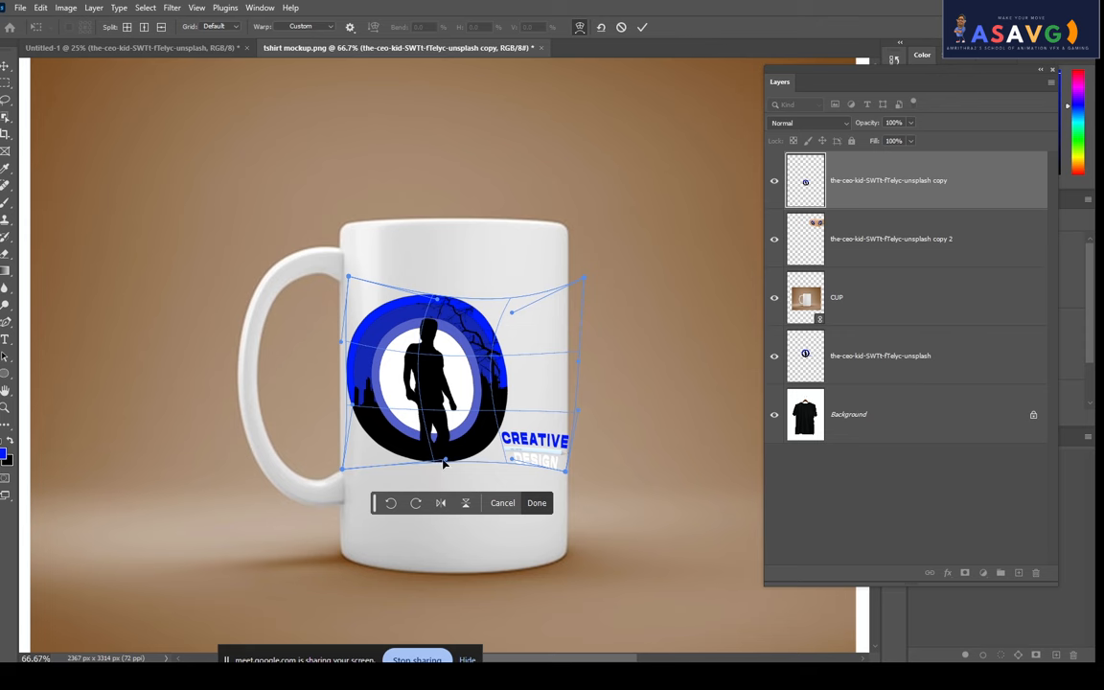
pyautogui.moveTo(446, 459); pyautogui.dragTo(441, 473)
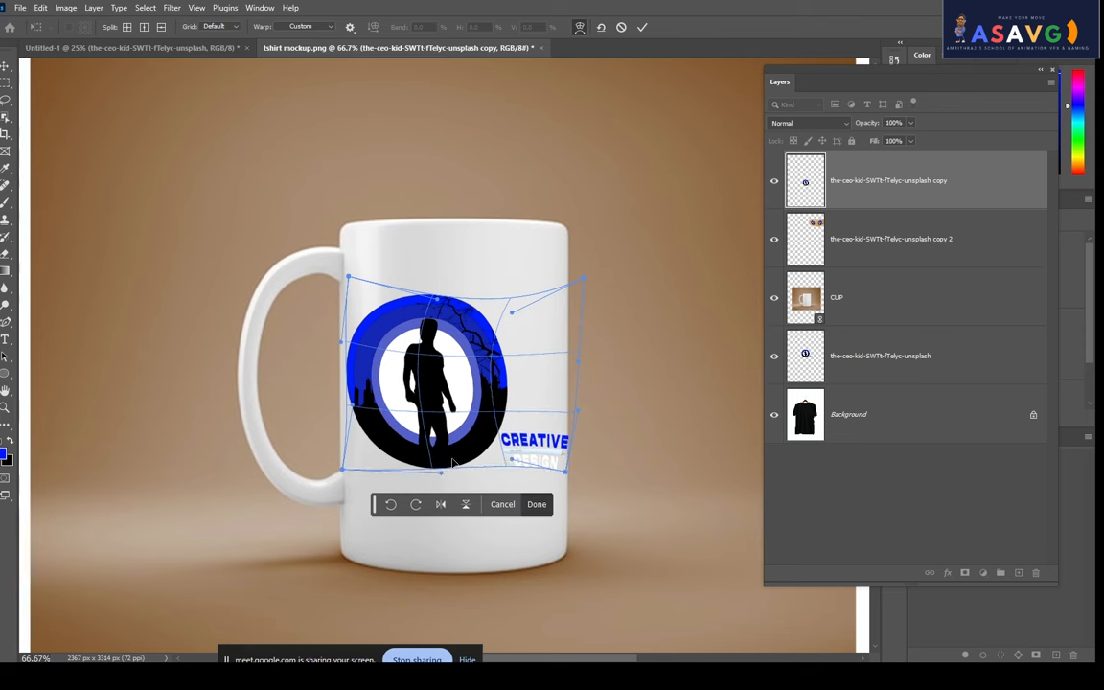
# Split the emblem's warp grid once vertically and once horizontally through the middle of the circle.
pyautogui.click(147, 30)
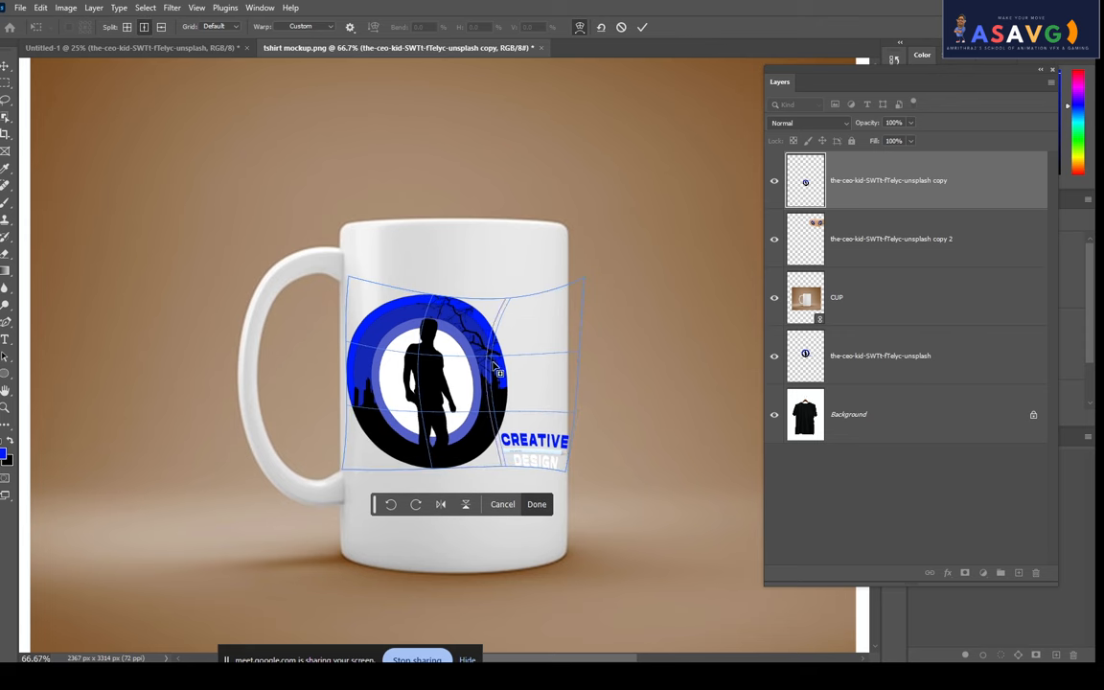
pyautogui.click(465, 363)
pyautogui.click(161, 27)
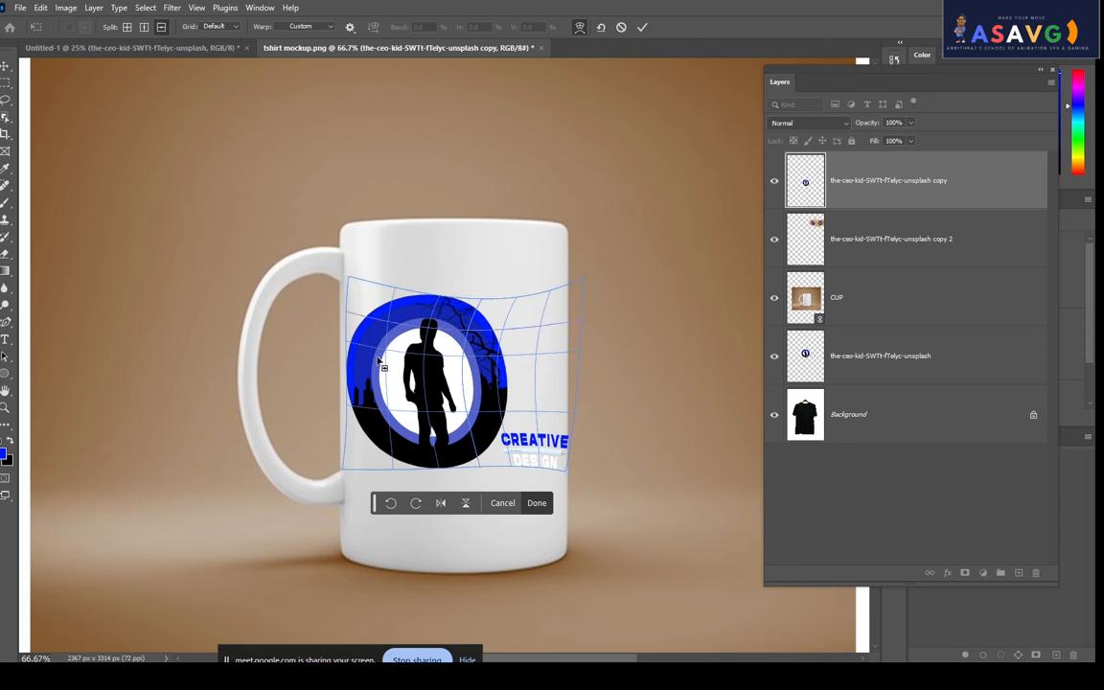
pyautogui.click(384, 382)
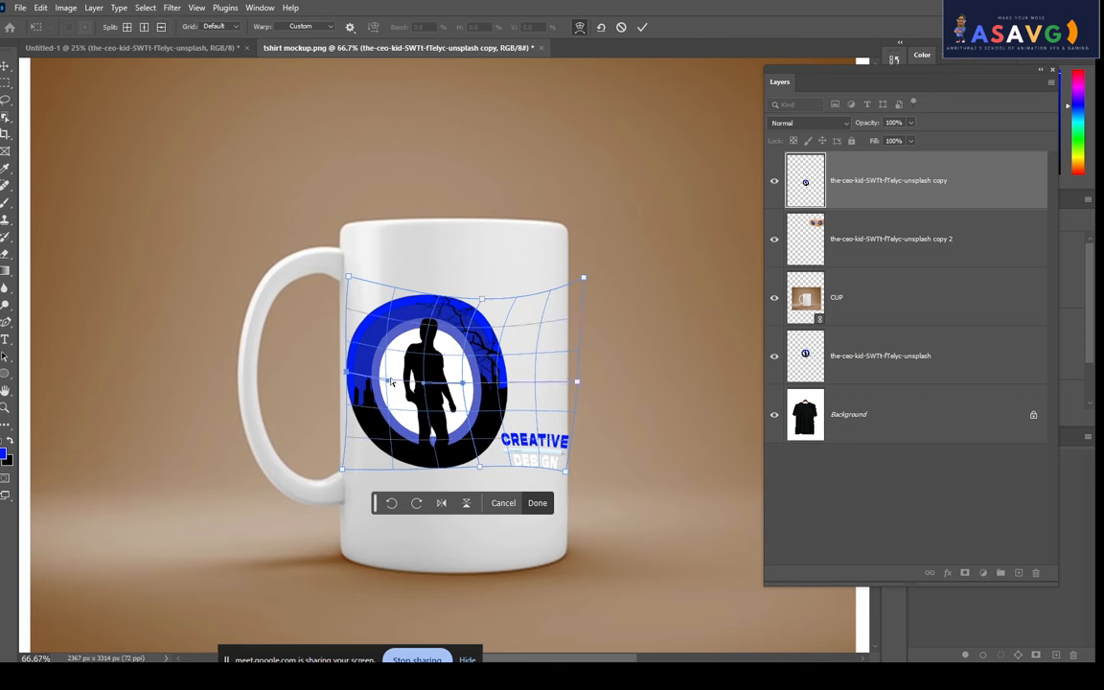
# Pull the warp points on the emblem's handle side out to the edge of the mug's body.
pyautogui.moveTo(389, 380); pyautogui.dragTo(392, 380)
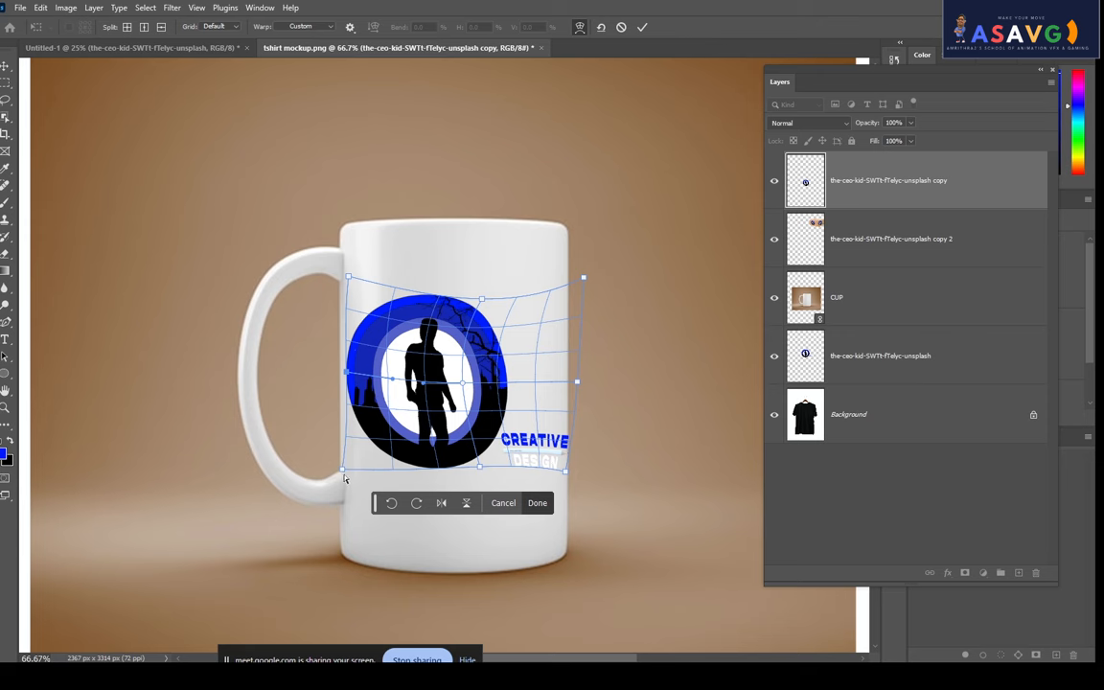
pyautogui.moveTo(343, 469); pyautogui.dragTo(338, 433)
pyautogui.moveTo(351, 280); pyautogui.dragTo(340, 285)
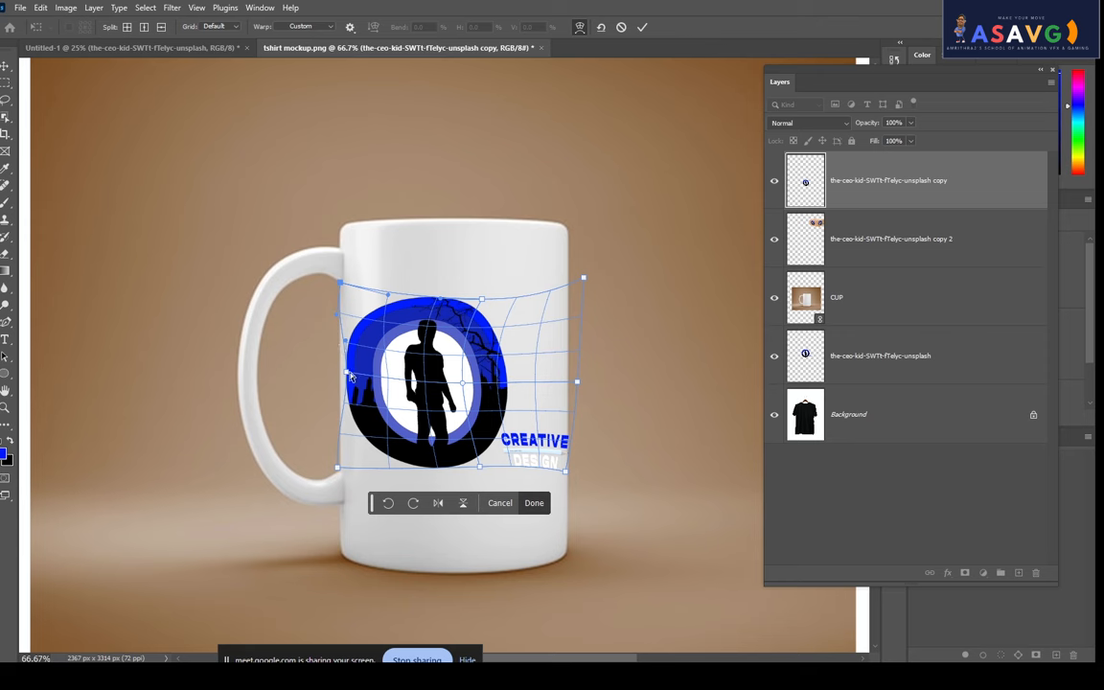
pyautogui.moveTo(352, 377); pyautogui.dragTo(341, 374)
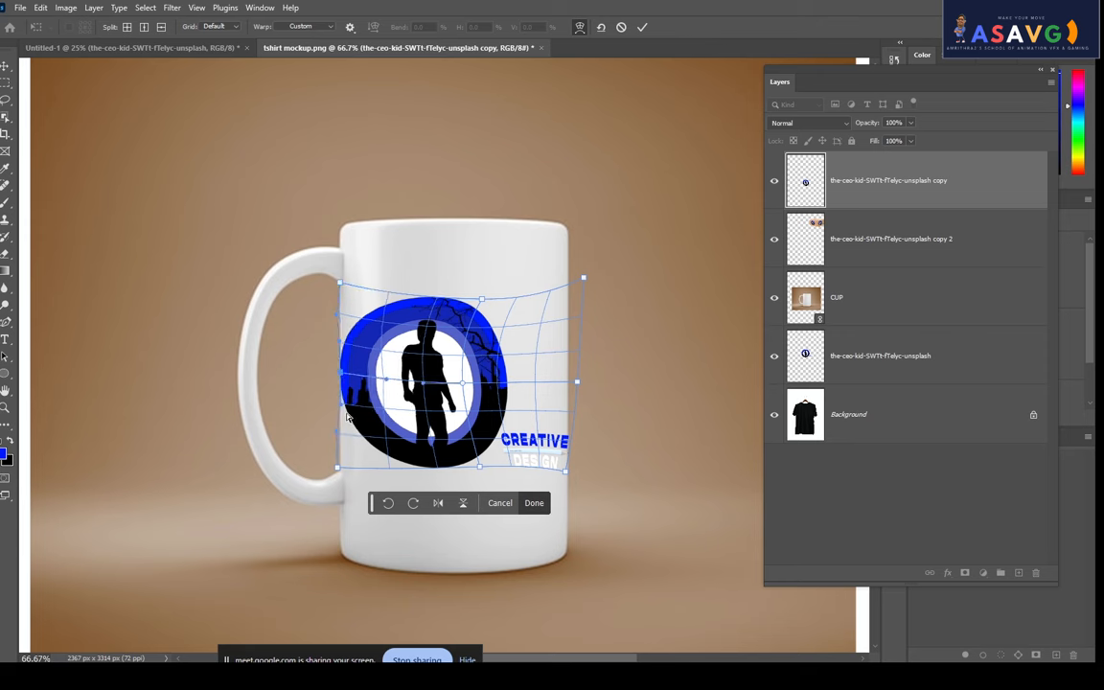
# Reshape the warp around the CREATIVE DESIGN text and the middle of the emblem, and apply it.
pyautogui.moveTo(578, 384); pyautogui.dragTo(570, 378)
pyautogui.moveTo(566, 471); pyautogui.dragTo(536, 460)
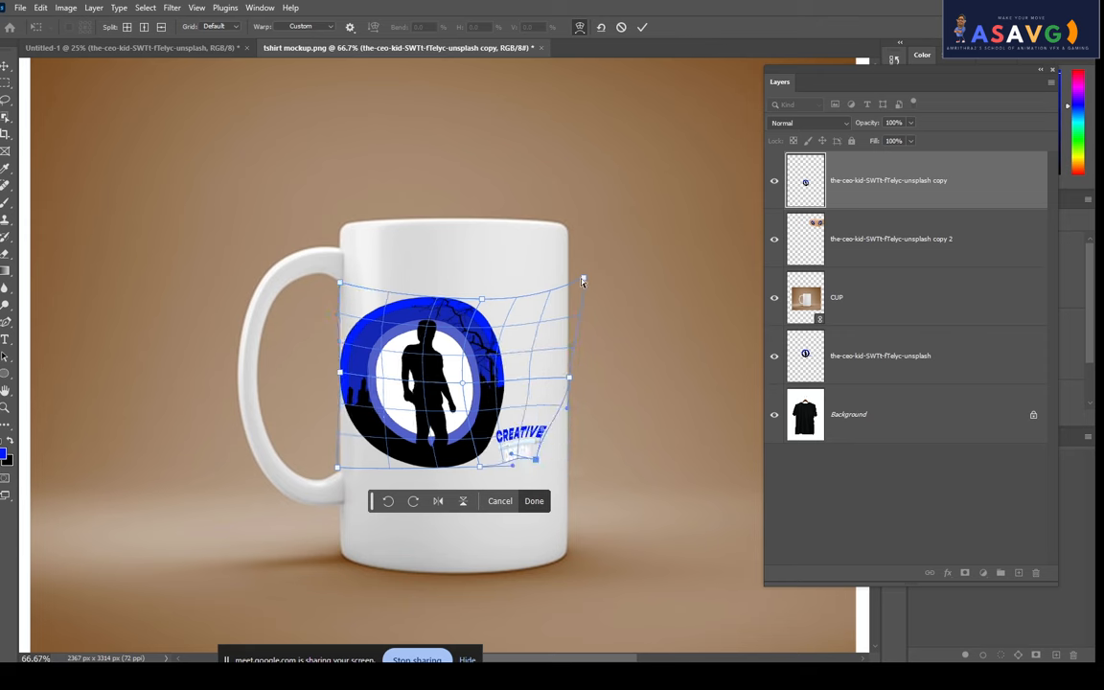
pyautogui.moveTo(583, 282); pyautogui.dragTo(554, 288)
pyautogui.moveTo(482, 300); pyautogui.dragTo(480, 304)
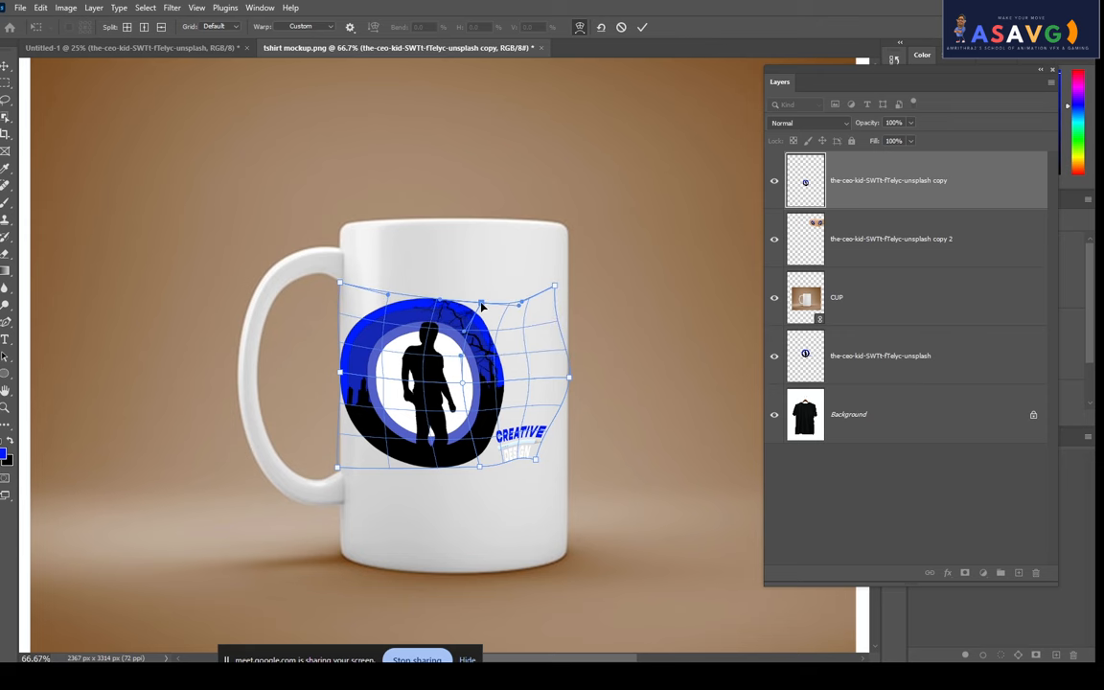
pyautogui.moveTo(485, 383)
pyautogui.mouseDown()
pyautogui.moveTo(494, 377)
pyautogui.moveTo(483, 378)
pyautogui.mouseUp()
pyautogui.moveTo(407, 373); pyautogui.dragTo(413, 381)
pyautogui.moveTo(534, 460); pyautogui.dragTo(567, 468)
pyautogui.press('Return')
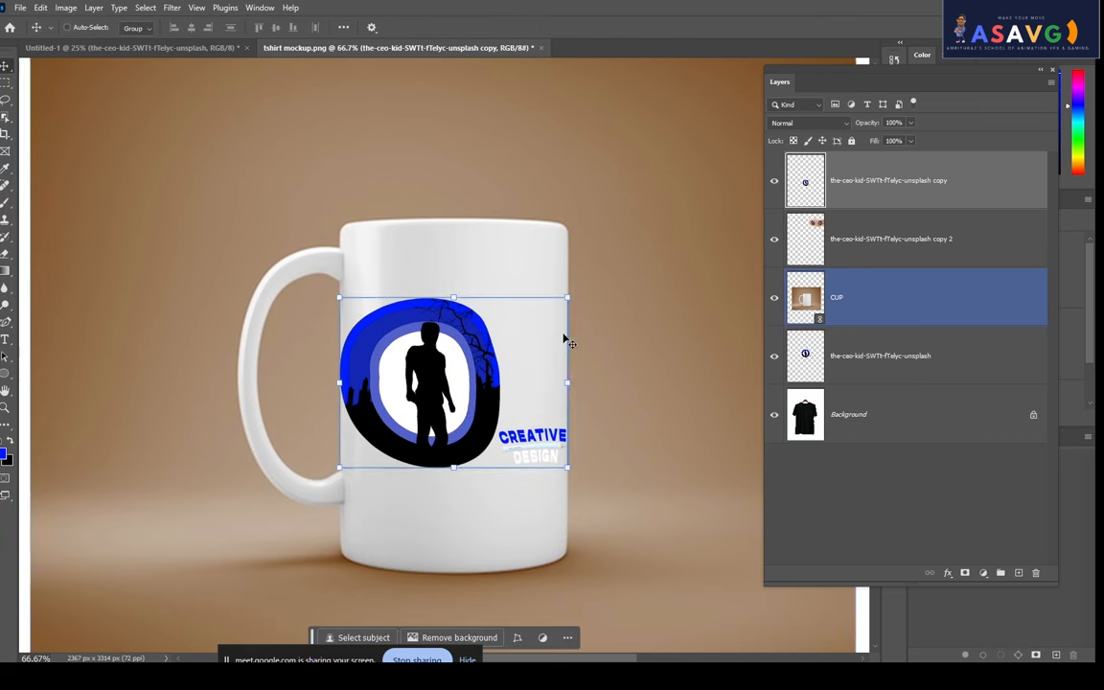
# Try the Multiply blend mode on the mug's emblem, and undo it together with the warp and the layer reordering.
pyautogui.hotkey('ctrl', '-')
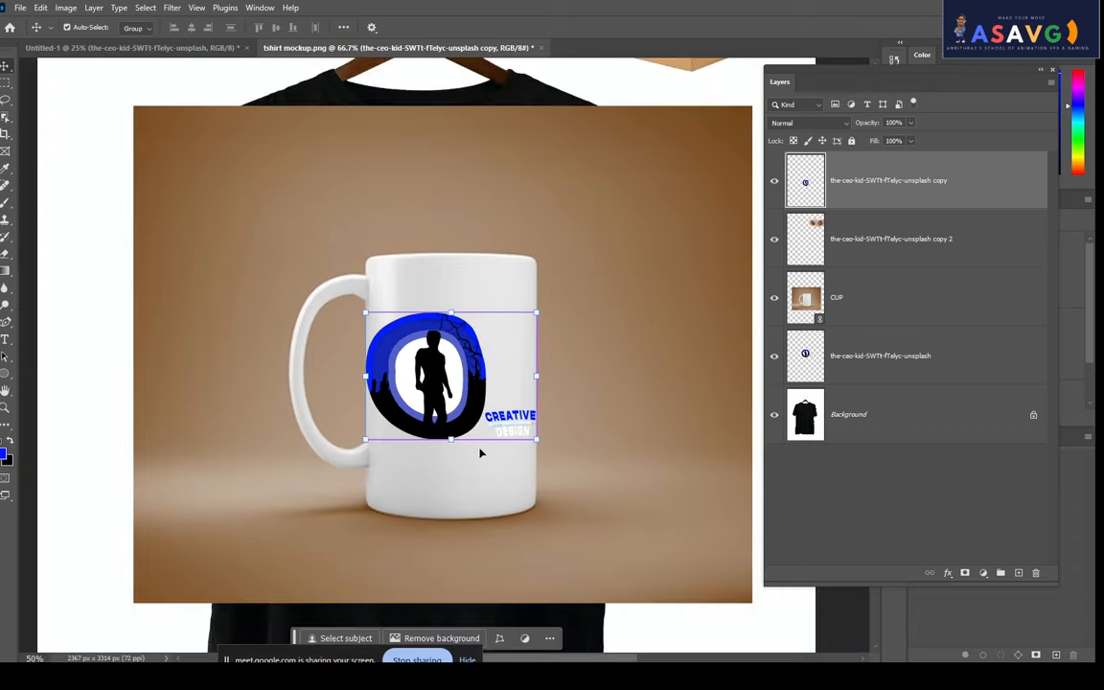
pyautogui.click(815, 124)
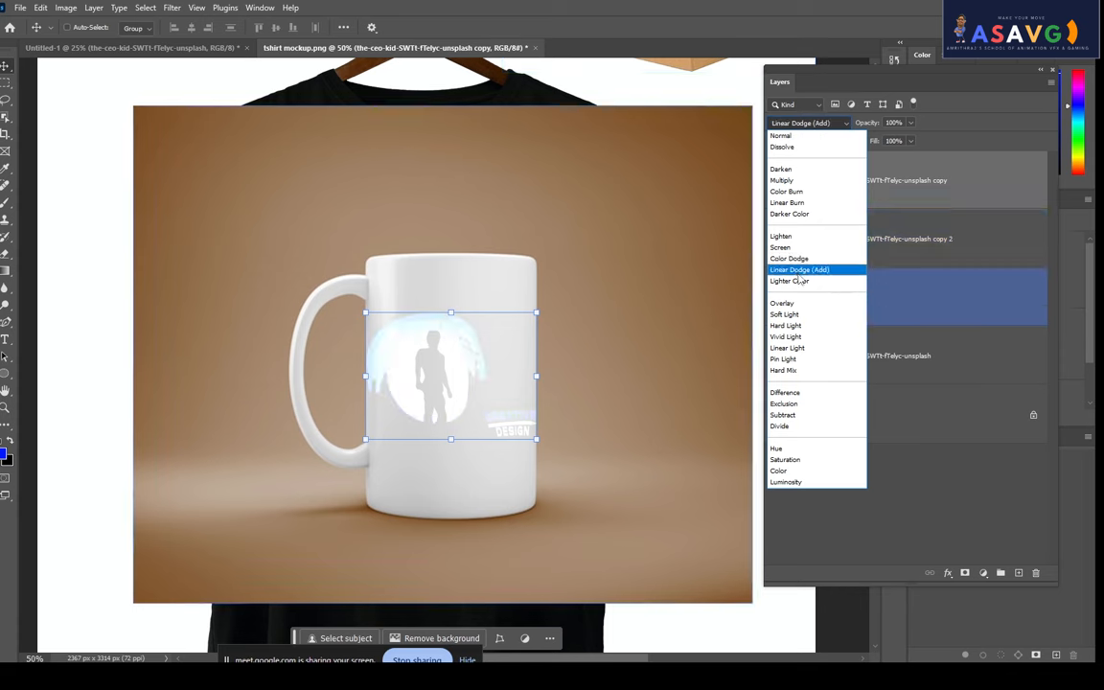
pyautogui.click(781, 180)
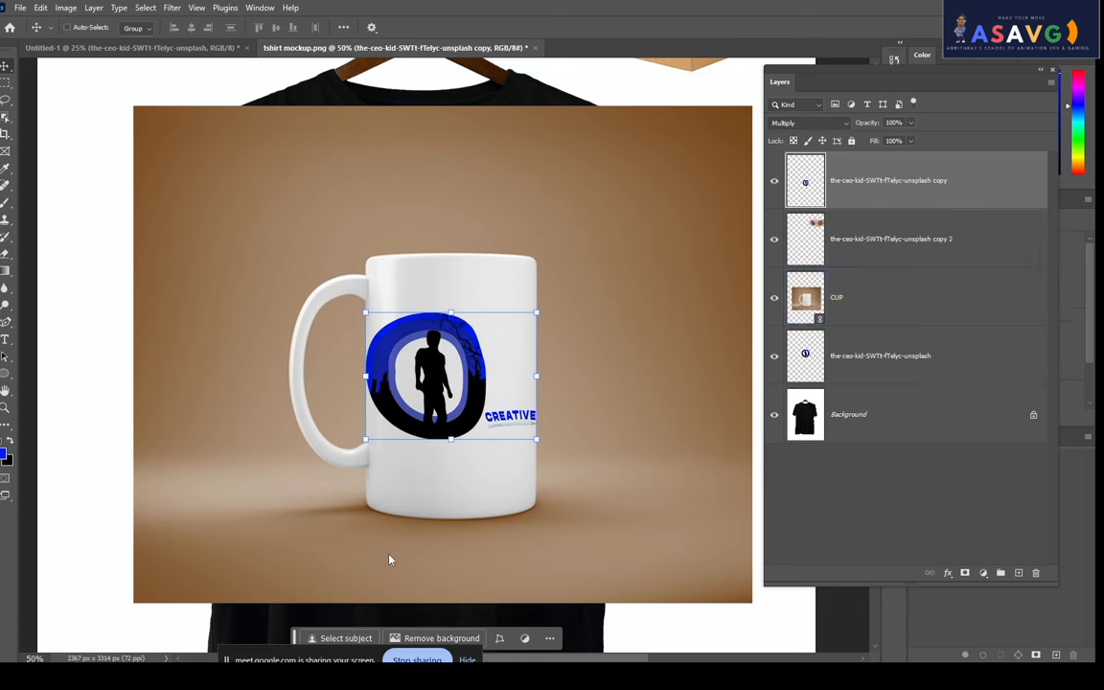
pyautogui.hotkey('ctrl', 'z')
pyautogui.hotkey('ctrl', 'z')
pyautogui.hotkey('ctrl', 'z')
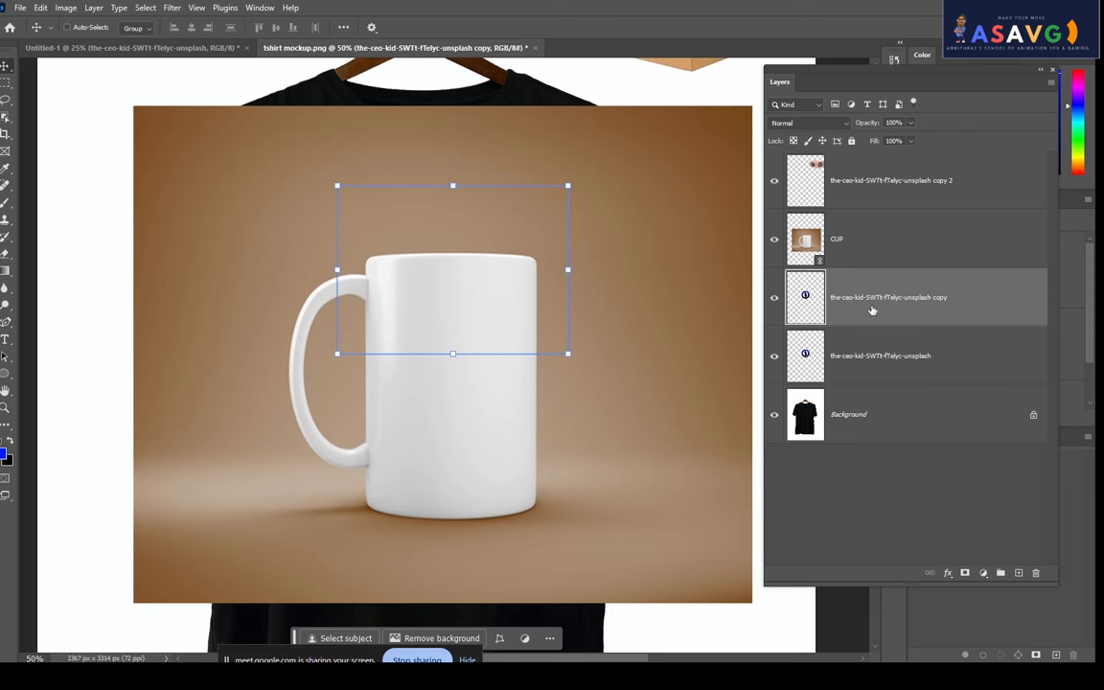
# Move the emblem copy above all other layers, scale it to about 48% wide by 58% high and centre it on the mug.
pyautogui.moveTo(872, 310); pyautogui.dragTo(867, 182)
pyautogui.moveTo(458, 352); pyautogui.dragTo(482, 455)
pyautogui.hotkey('ctrl', 't')
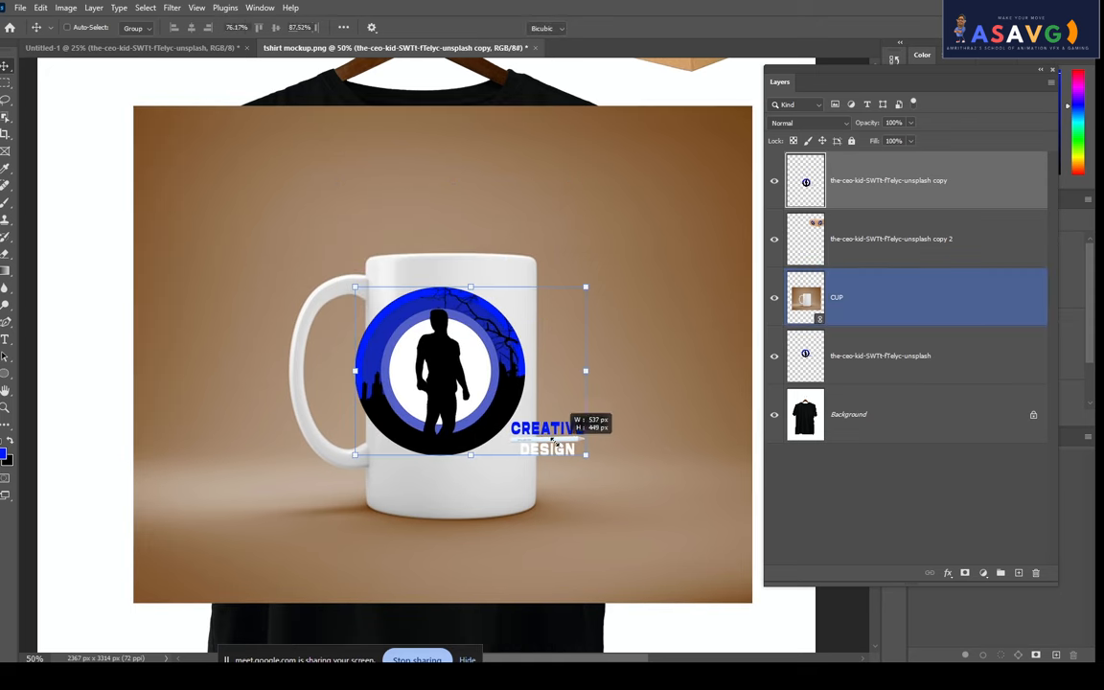
pyautogui.moveTo(553, 440); pyautogui.dragTo(548, 428)
pyautogui.moveTo(484, 397); pyautogui.dragTo(474, 398)
pyautogui.moveTo(539, 429); pyautogui.dragTo(453, 418)
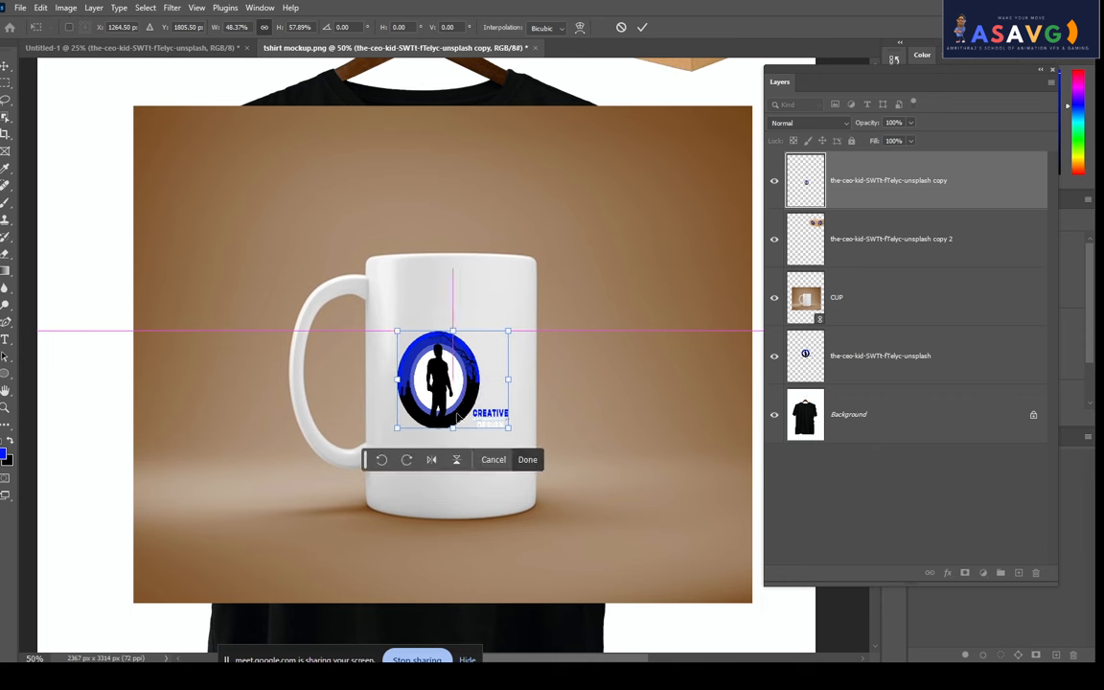
pyautogui.press('Return')
# Remove the brown background from the CUP layer and make its image, not the mask, active.
pyautogui.click(592, 505)
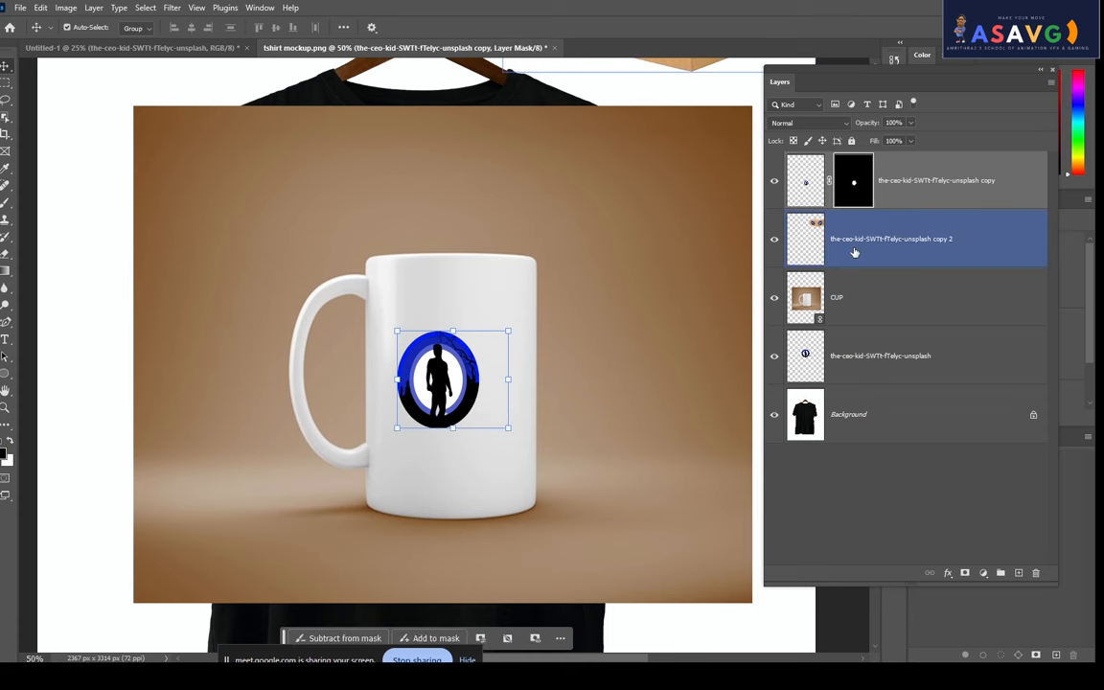
pyautogui.click(853, 299)
pyautogui.click(406, 636)
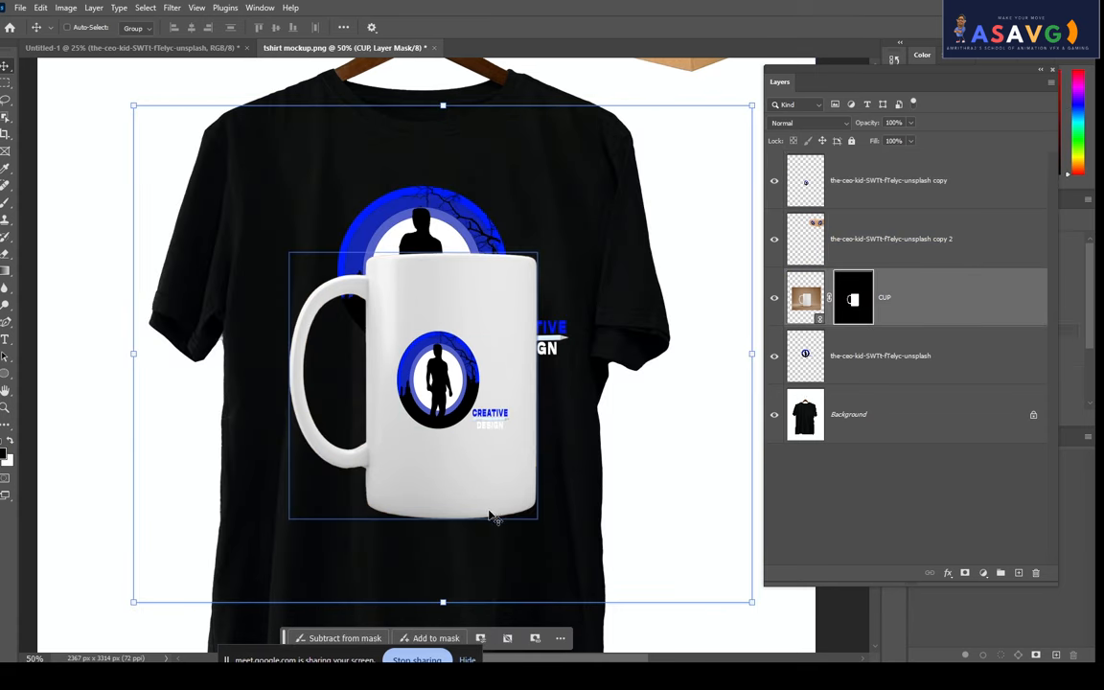
pyautogui.click(810, 305)
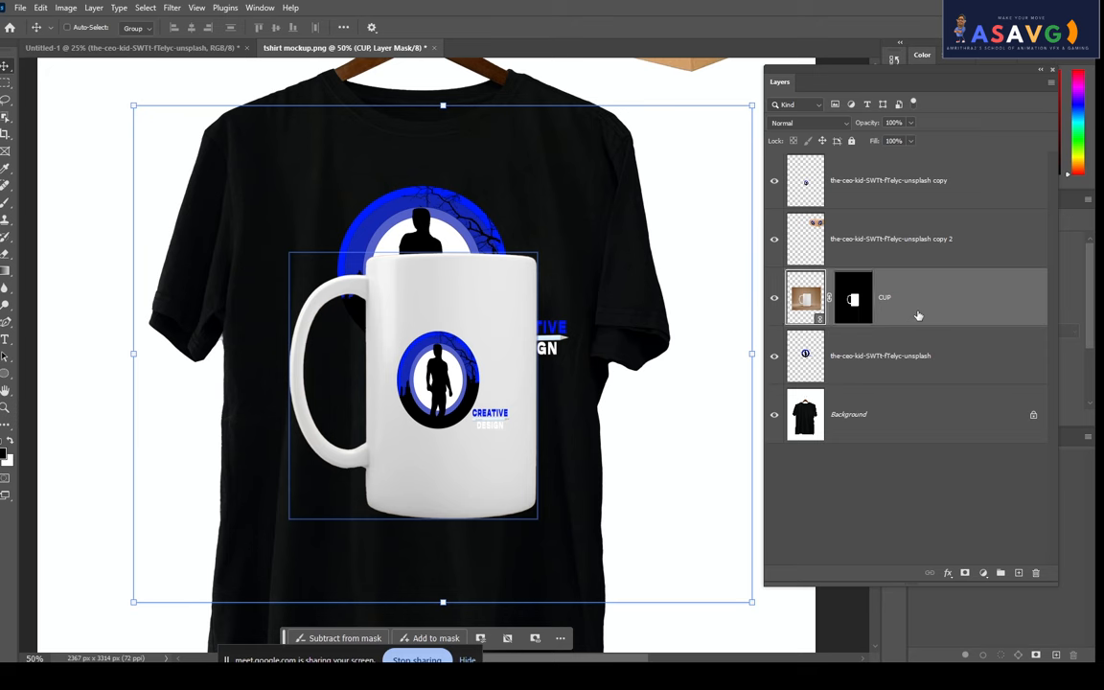
# Merge the mug's emblem copy and the CUP layer into a single layer.
pyautogui.click(775, 181)
pyautogui.click(775, 181)
pyautogui.moveTo(472, 384); pyautogui.dragTo(685, 331)
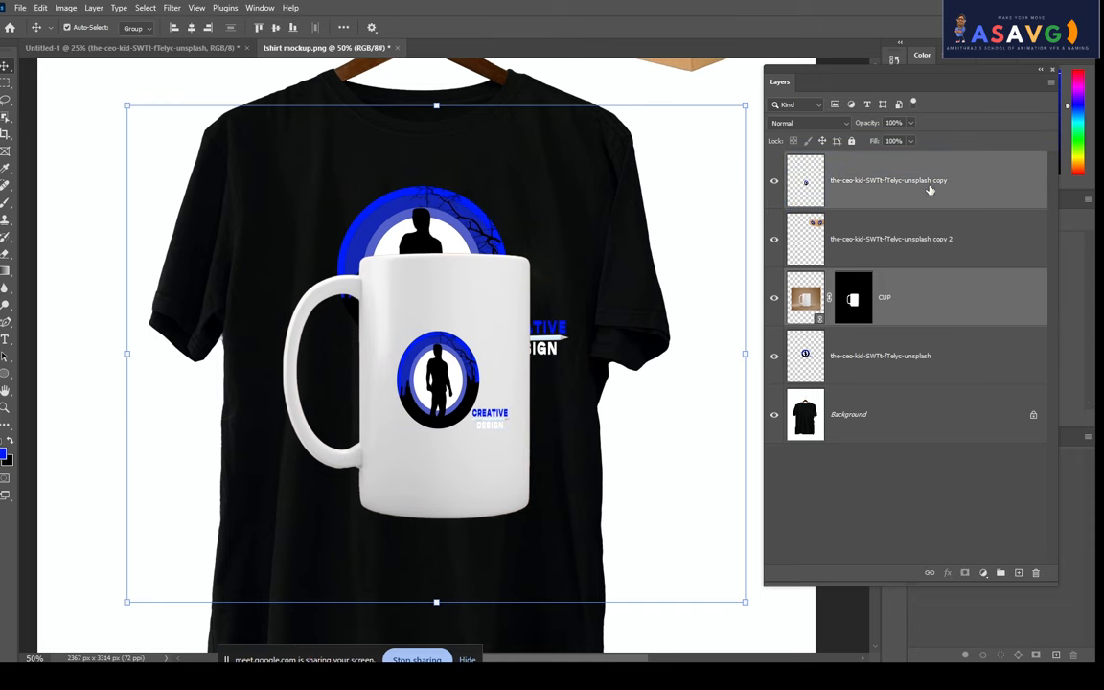
pyautogui.hotkey('ctrl', 'e')
# Move the merged mug to the page's upper-left corner and scale it down to about the height of the cardboard box.
pyautogui.moveTo(474, 410); pyautogui.dragTo(683, 503)
pyautogui.hotkey('ctrl', '-')
pyautogui.hotkey('ctrl', '-')
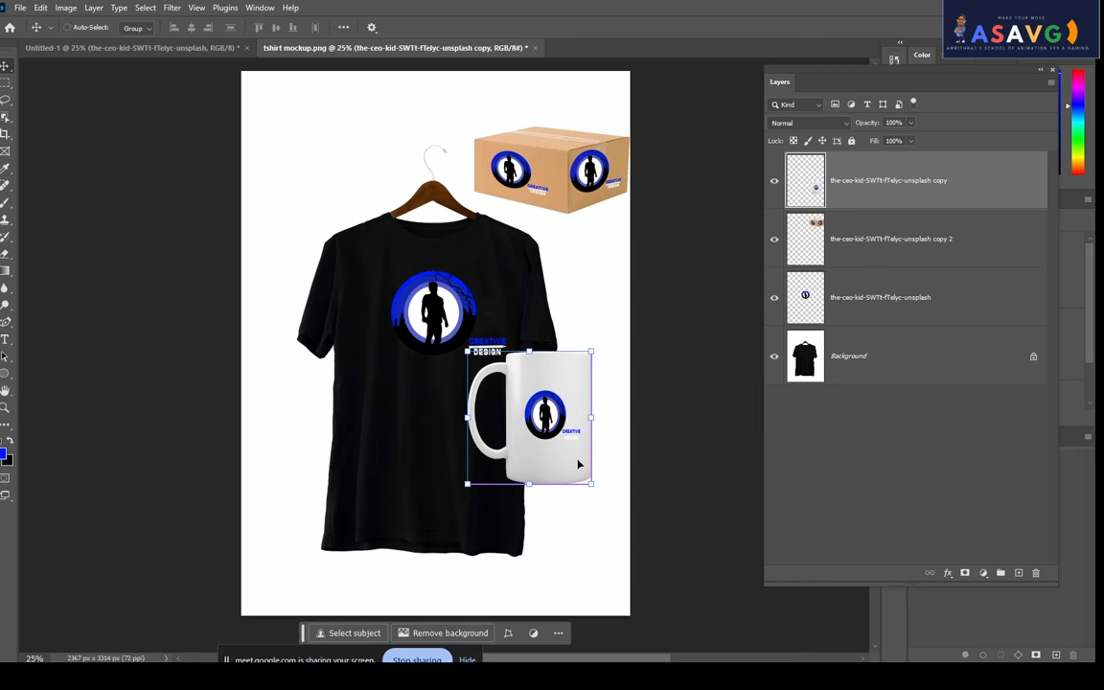
pyautogui.moveTo(578, 465); pyautogui.dragTo(332, 209)
pyautogui.press('Return')
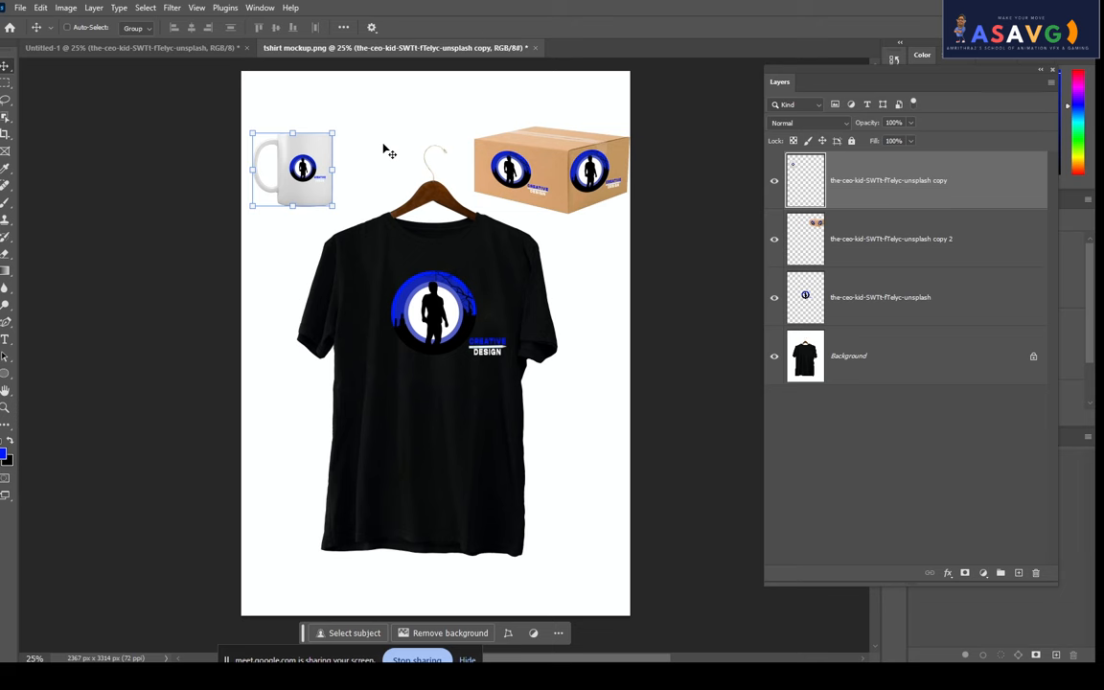
# Unlock the Background layer and remove the white background around the T-shirt.
pyautogui.keyDown('ctrl'); pyautogui.click(553, 151); pyautogui.keyUp('ctrl')
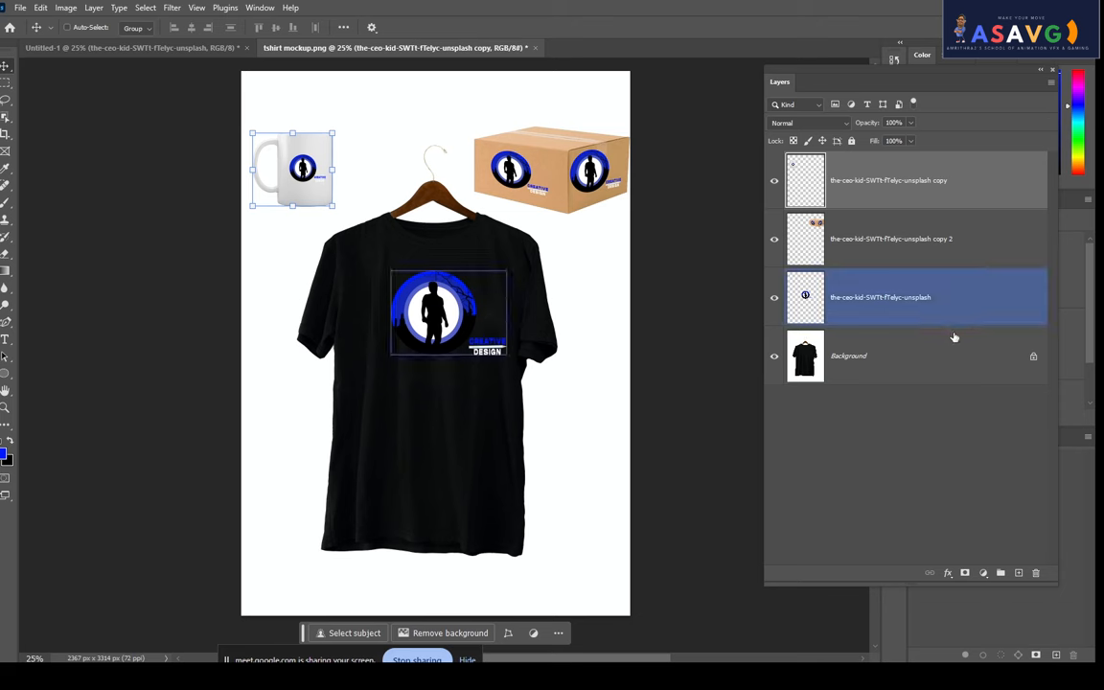
pyautogui.click(945, 365)
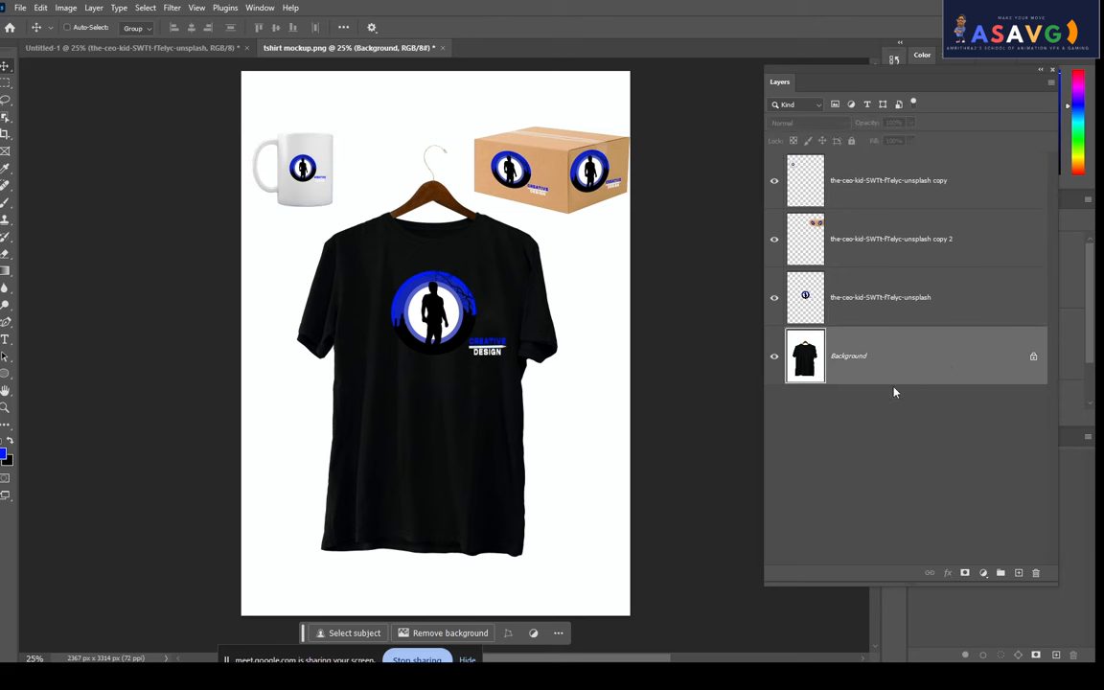
pyautogui.click(1033, 360)
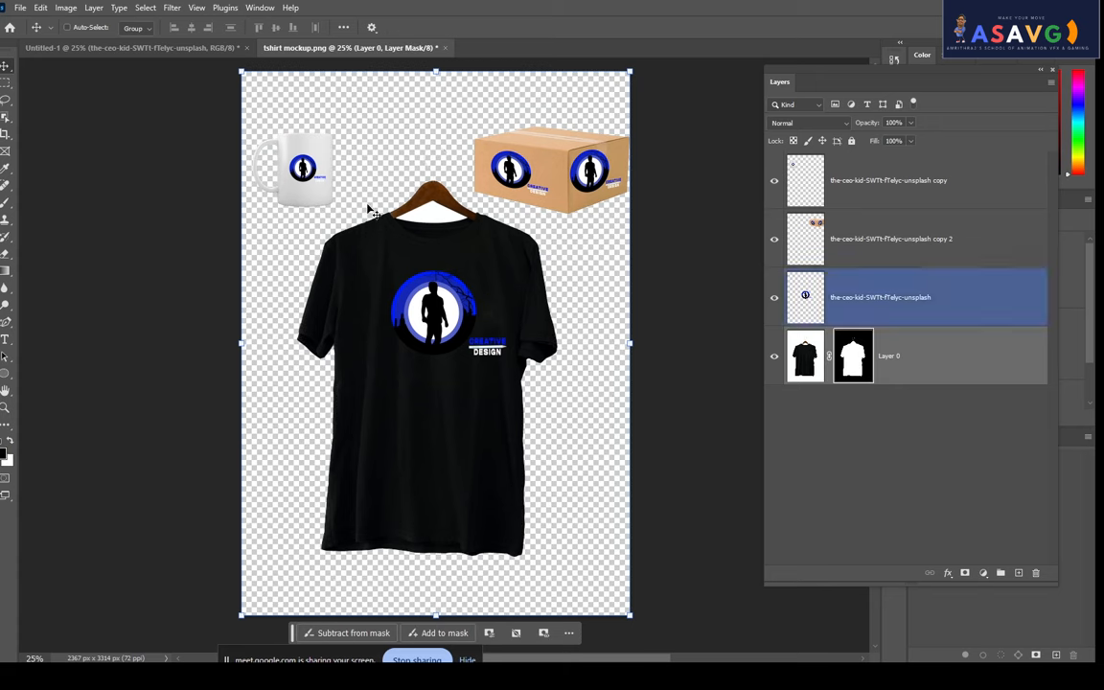
# Select the white area between the hanger and the T-shirt's collar with Quick Selection, delete it from the layer image and deselect.
pyautogui.click(5, 99)
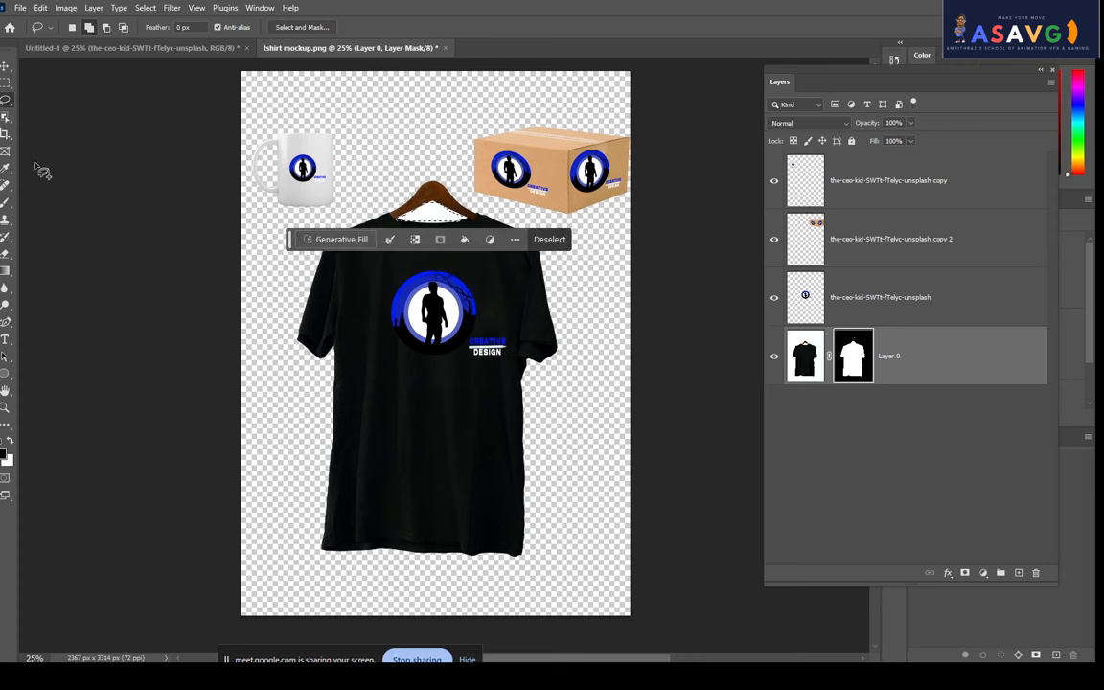
pyautogui.rightClick(4, 115)
pyautogui.click(43, 117)
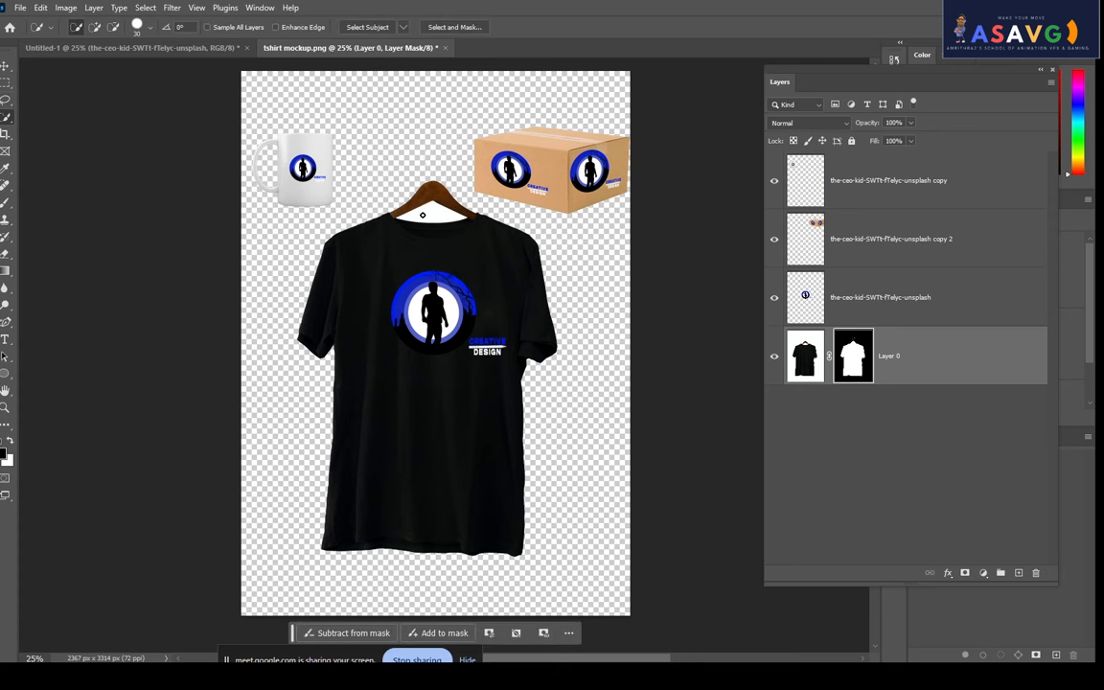
pyautogui.click(422, 215)
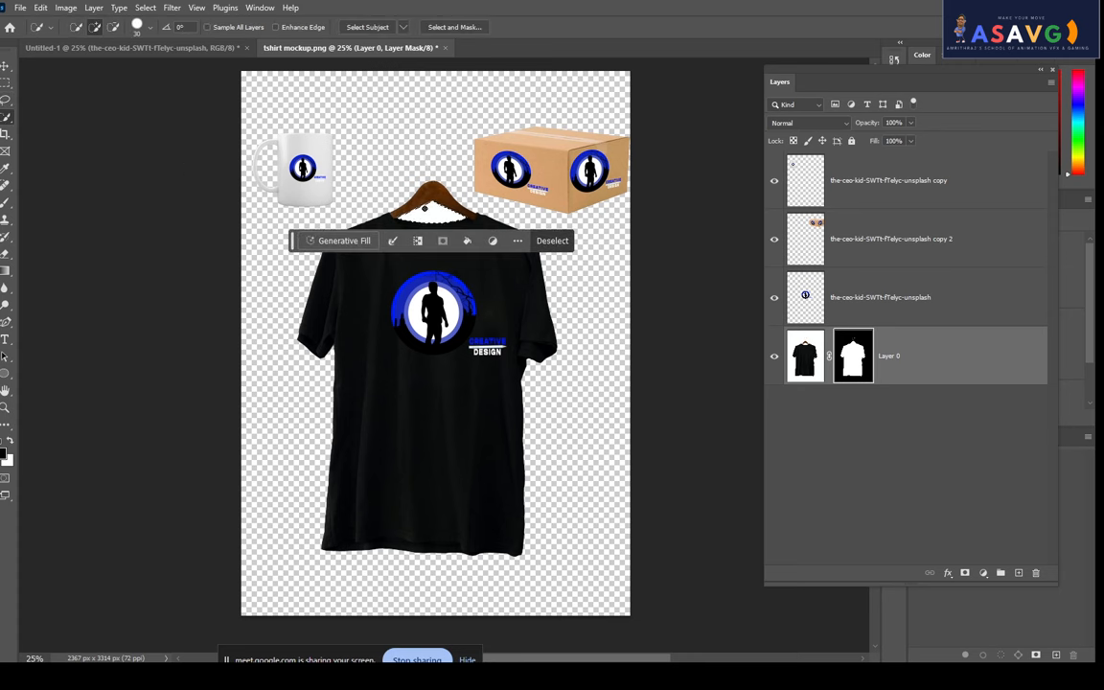
pyautogui.click(805, 357)
pyautogui.press('Delete')
pyautogui.hotkey('ctrl', 'd')
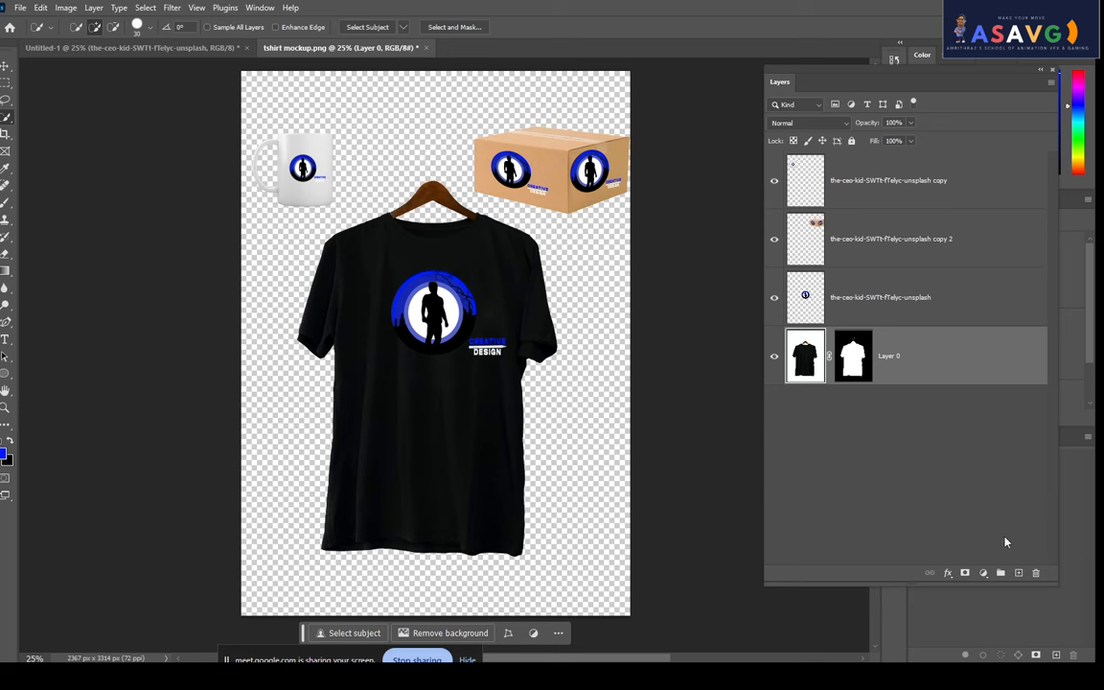
# Add a gradient fill layer with a dark slate-blue preset from the Grays group and place it below the T-shirt layer.
pyautogui.click(983, 572)
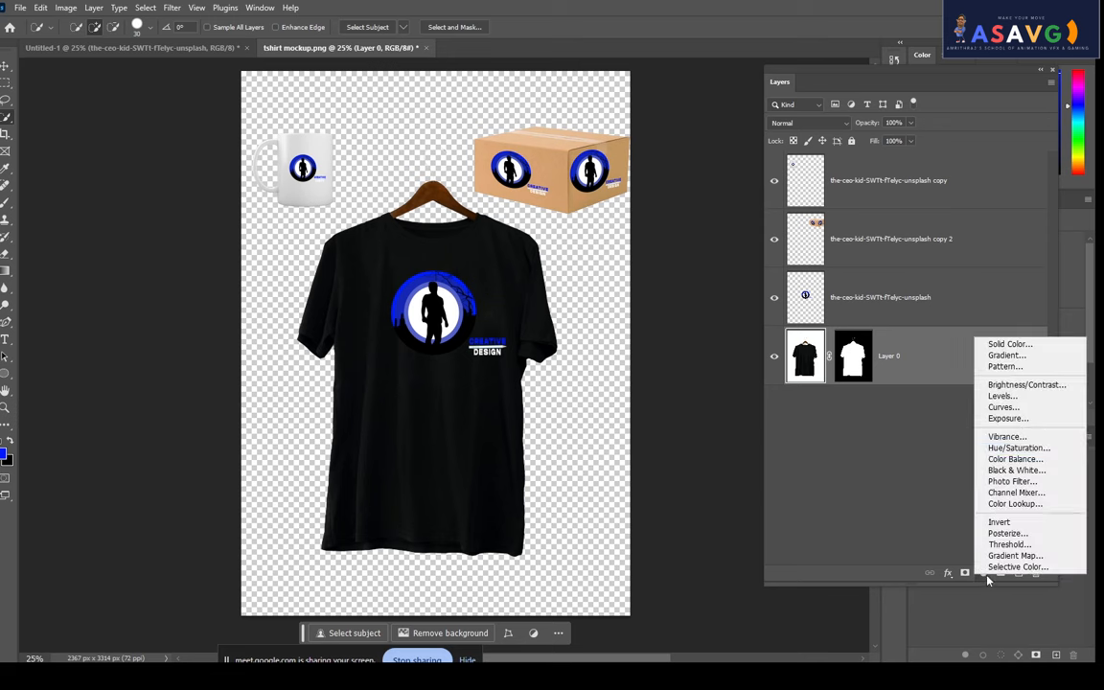
pyautogui.click(1005, 355)
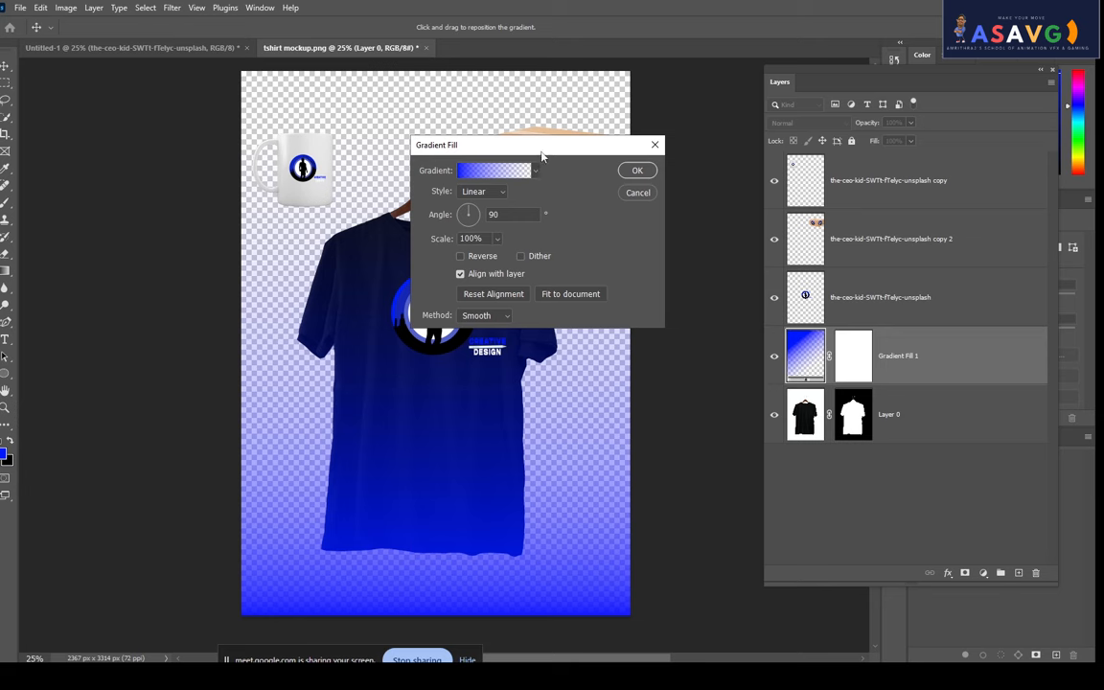
pyautogui.moveTo(541, 151); pyautogui.dragTo(667, 124)
pyautogui.click(608, 147)
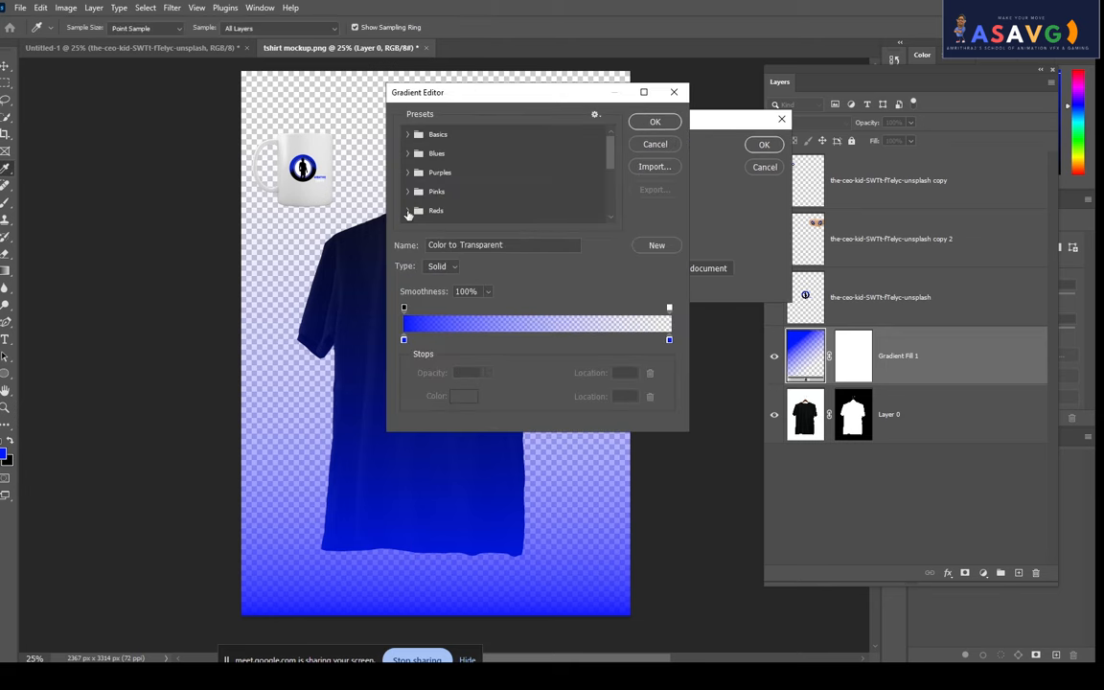
pyautogui.scroll(-2, 412, 182)
pyautogui.click(408, 183)
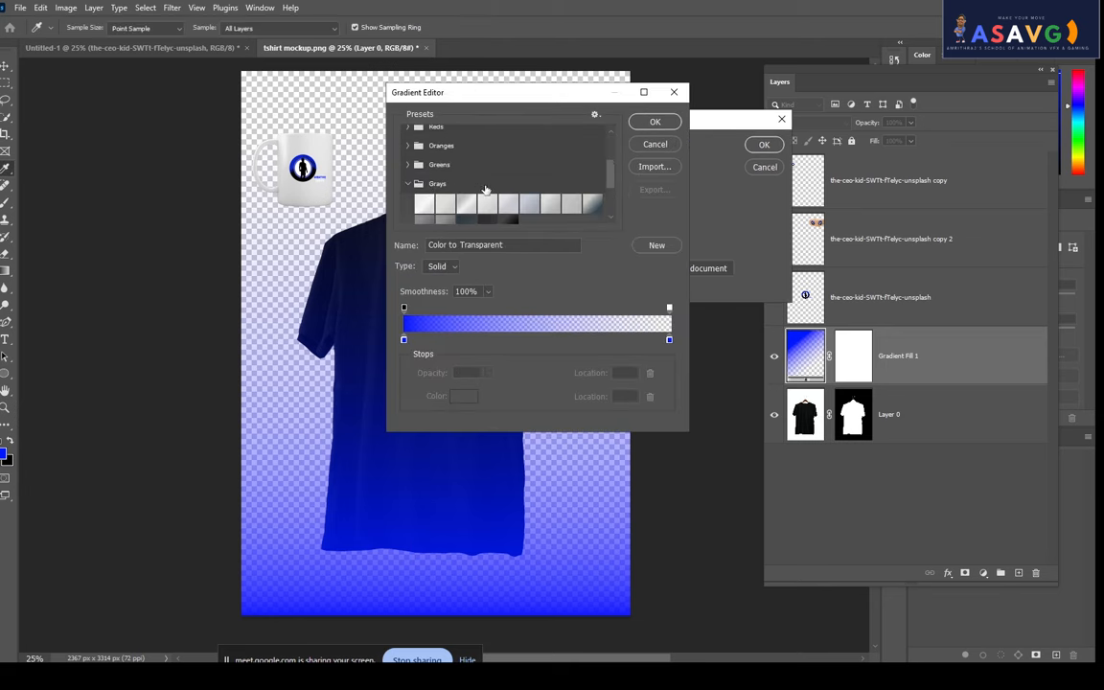
pyautogui.click(533, 204)
pyautogui.click(655, 121)
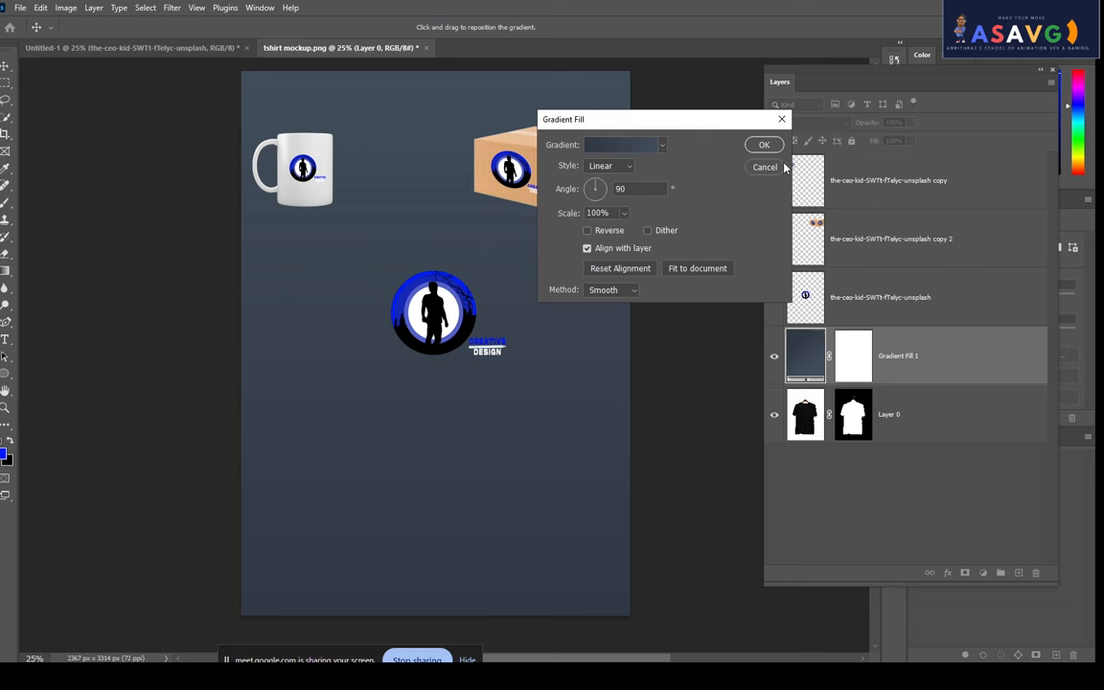
pyautogui.press('Return')
pyautogui.moveTo(819, 360); pyautogui.dragTo(794, 557)
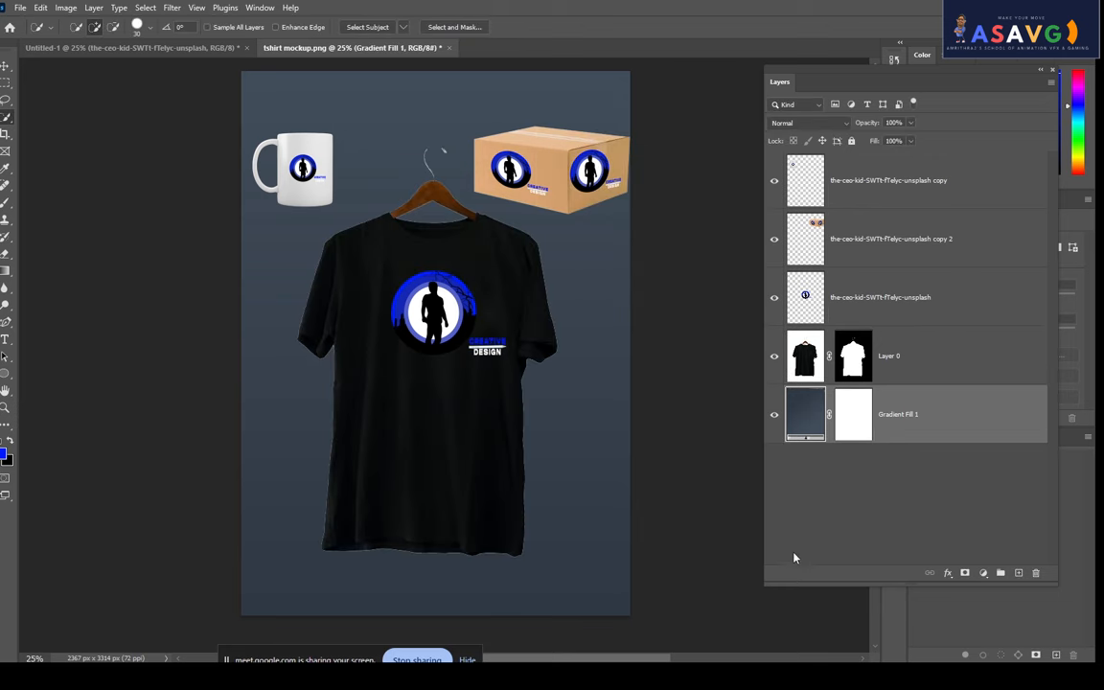
# View the finished mockup composition in full-screen mode.
pyautogui.press('f')
pyautogui.press('f')
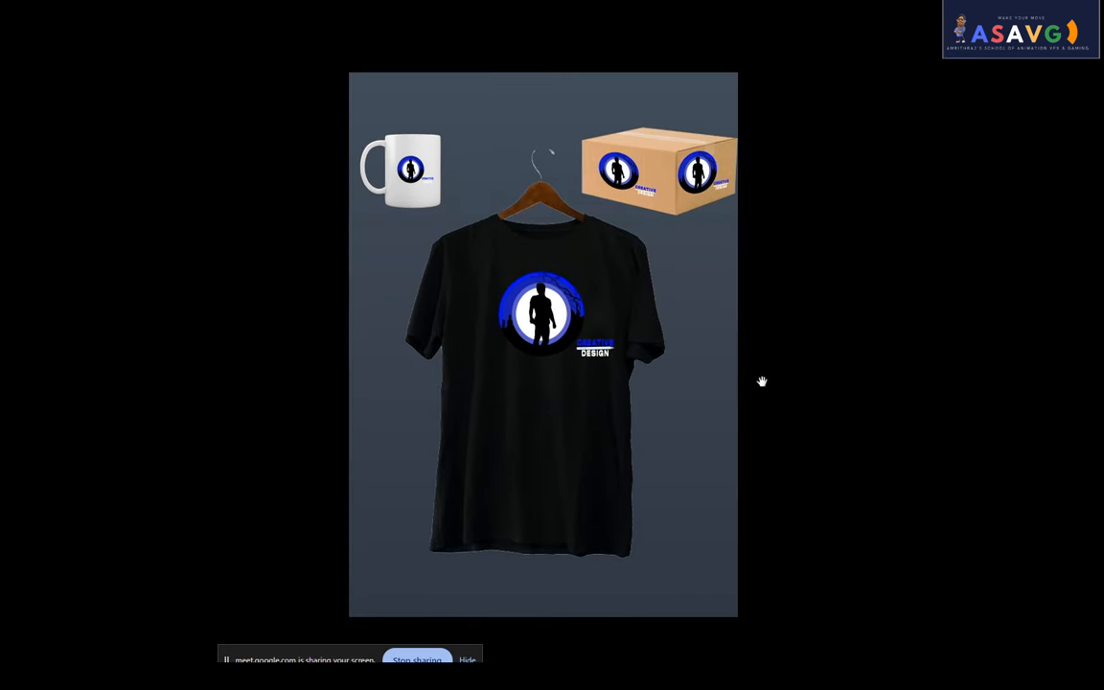
pyautogui.moveTo(762, 381); pyautogui.dragTo(712, 388)
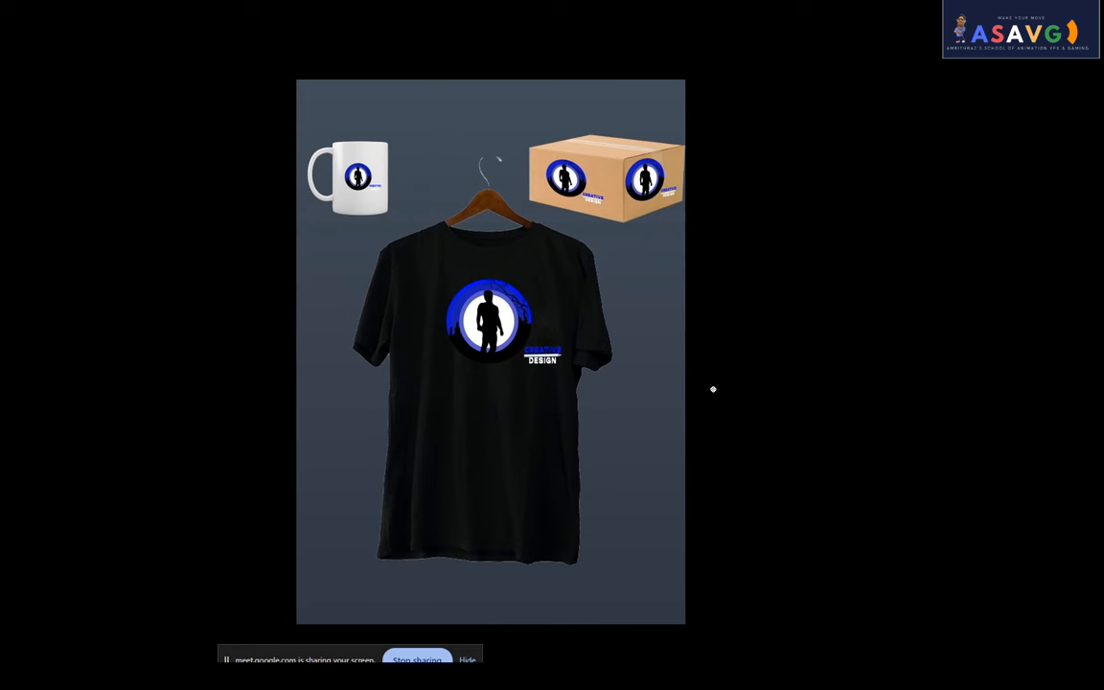